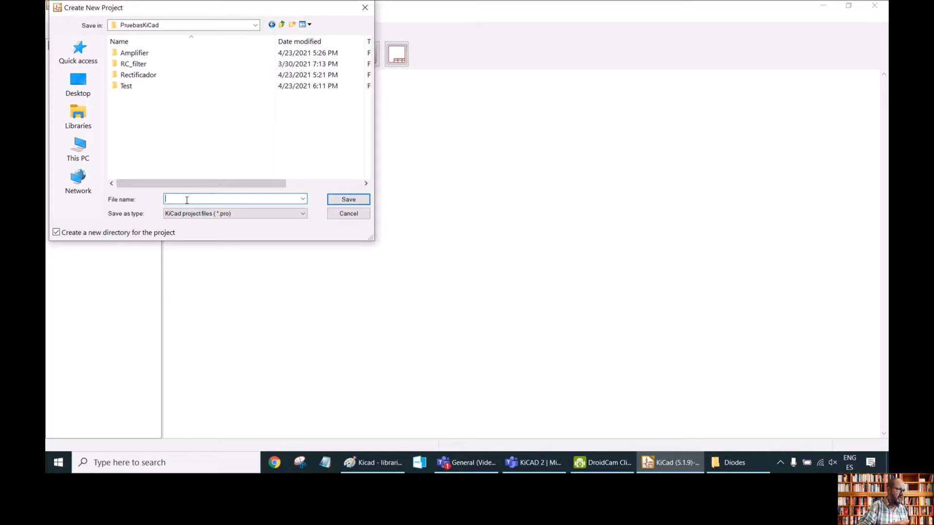
# Create a new project named Example in the PruebasKiCad folder.
pyautogui.write('Examp')
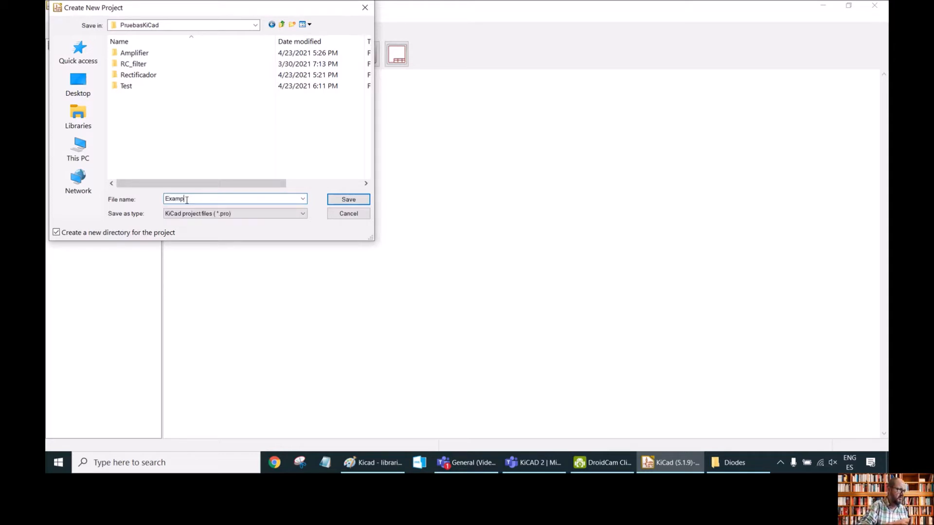
pyautogui.write('le')
pyautogui.press('Return')
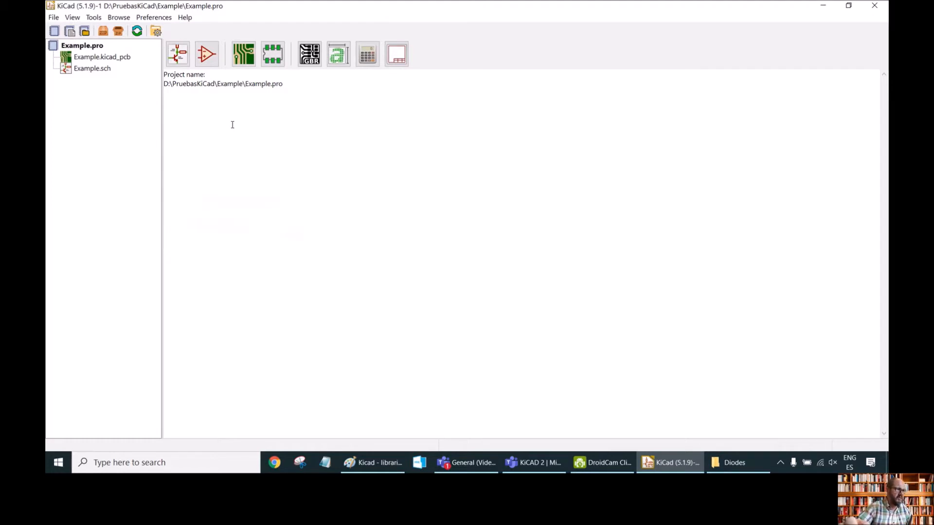
# Open the Symbol Editor for the project.
pyautogui.click(207, 55)
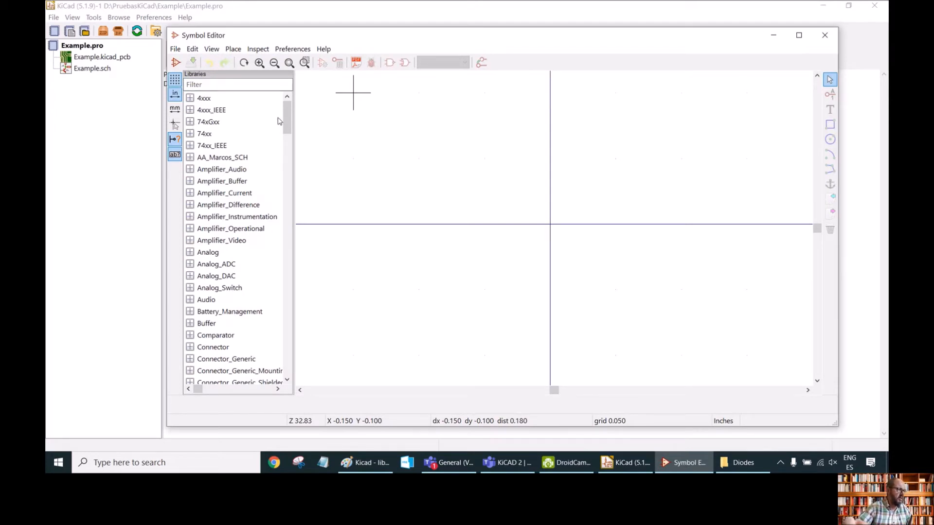
pyautogui.click(217, 171)
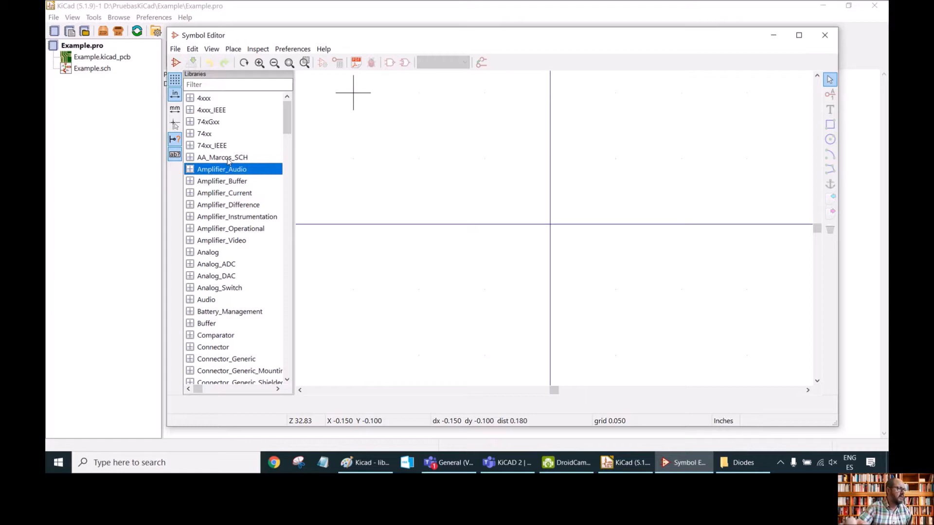
# Create a new symbol library file named AA-MySCH_Lib.lib in the Example project folder.
pyautogui.click(175, 49)
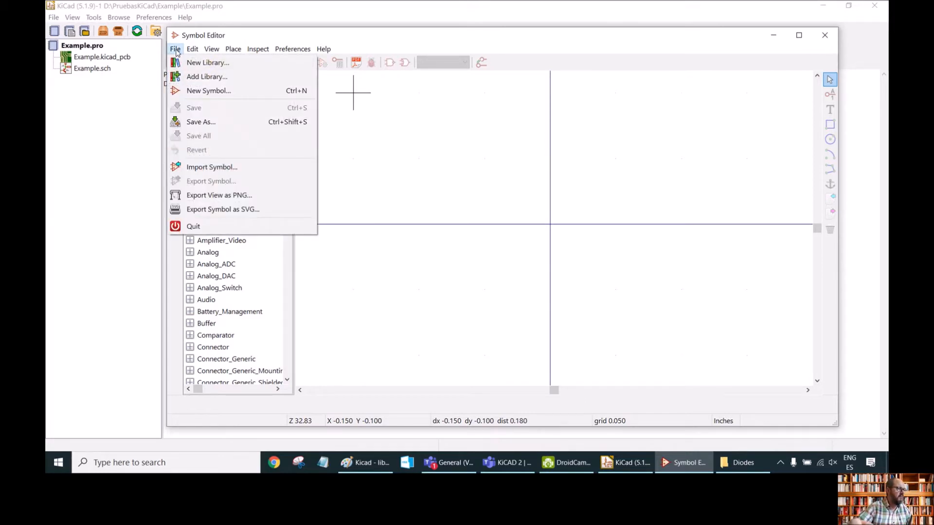
pyautogui.click(218, 67)
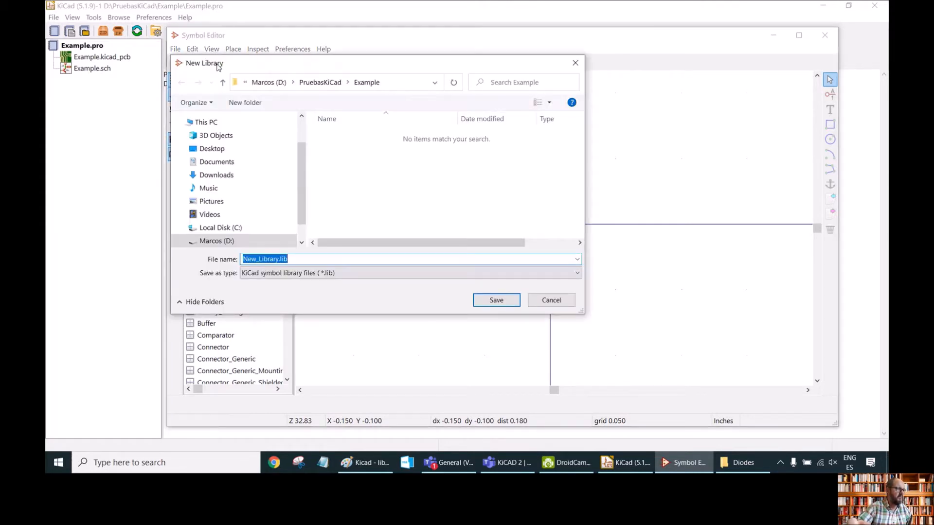
pyautogui.click(278, 259)
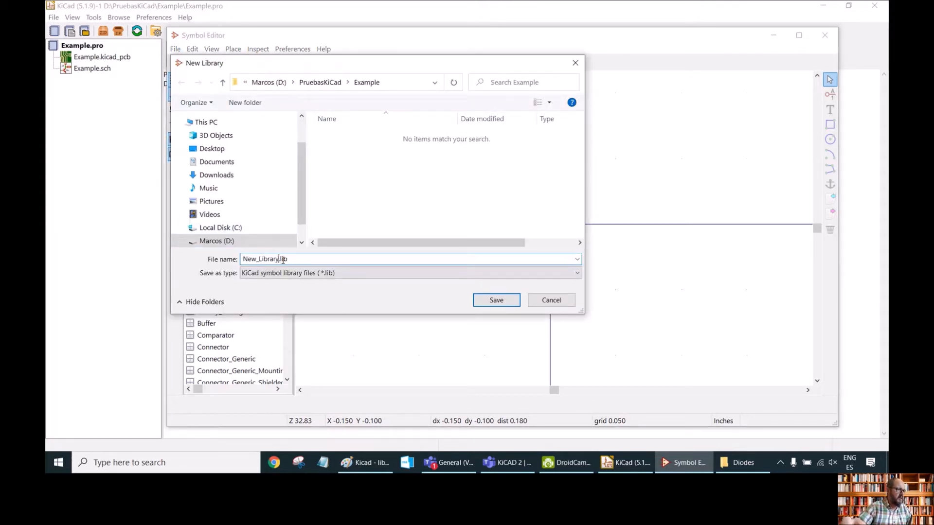
pyautogui.press('BackSpace')
pyautogui.press('BackSpace')
pyautogui.press('BackSpace')
pyautogui.press('BackSpace')
pyautogui.press('BackSpace')
pyautogui.press('BackSpace')
pyautogui.press('BackSpace')
pyautogui.press('BackSpace')
pyautogui.press('BackSpace')
pyautogui.press('BackSpace')
pyautogui.press('BackSpace')
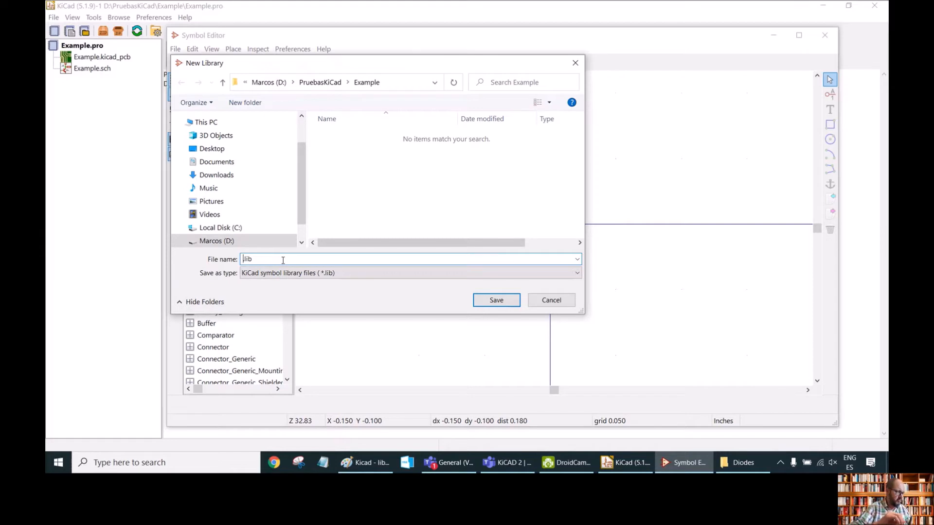
pyautogui.write('AA-')
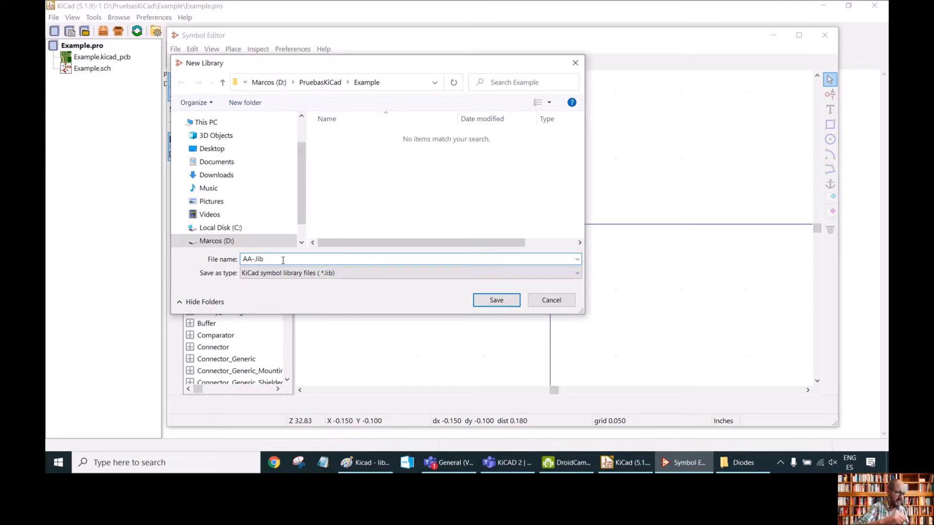
pyautogui.write('My')
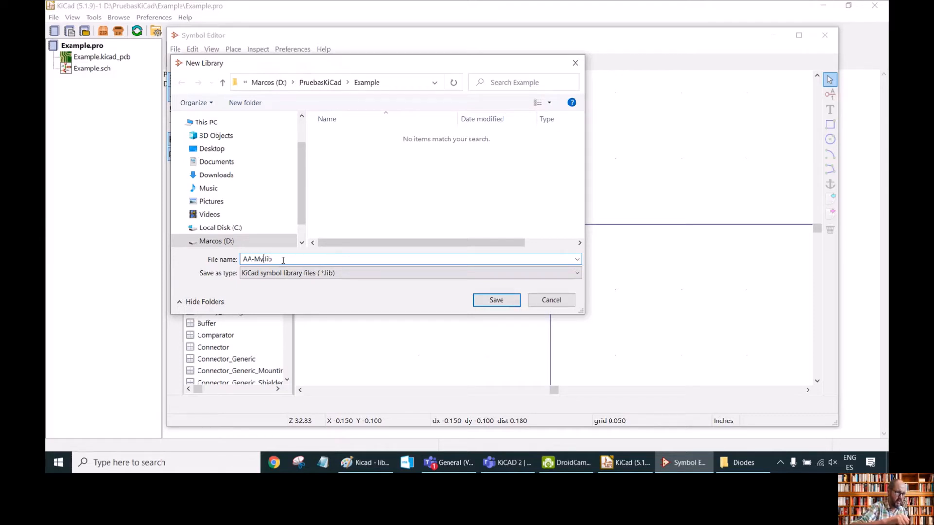
pyautogui.write('SCH')
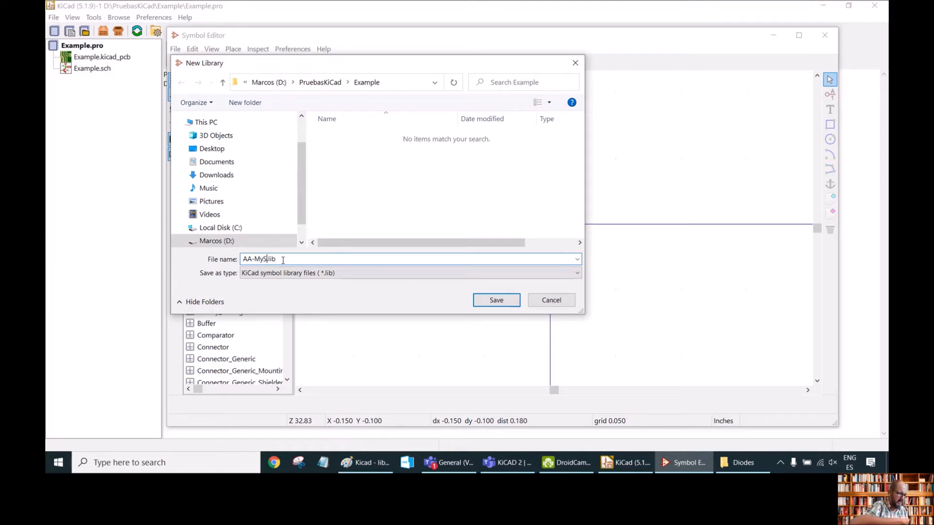
pyautogui.write('Lib')
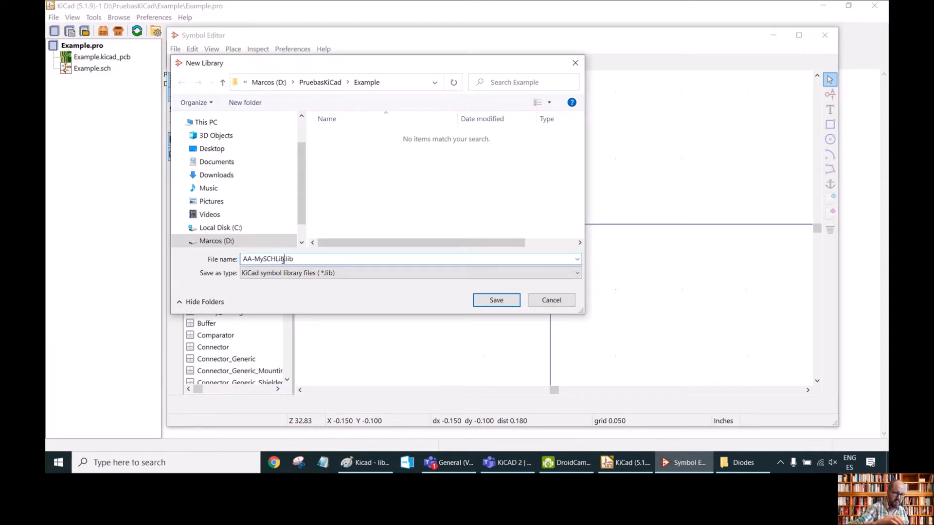
pyautogui.write('_')
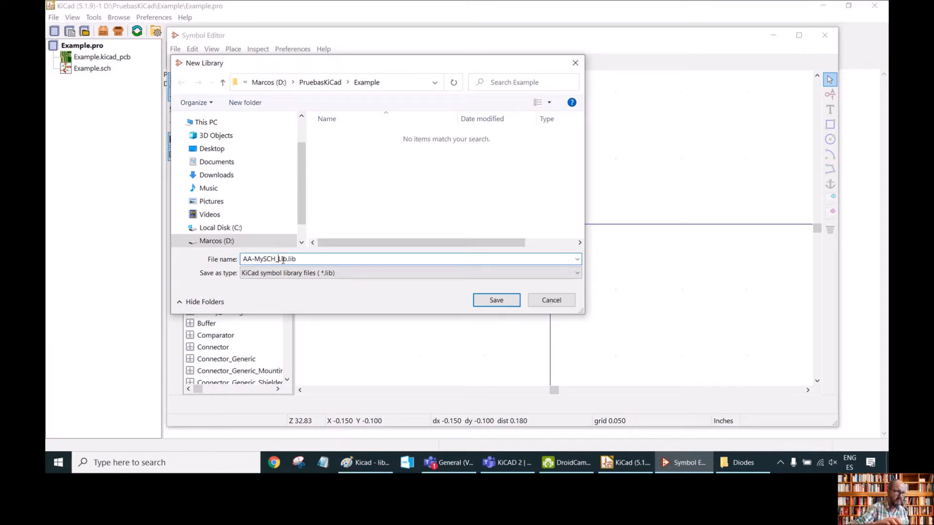
pyautogui.press('Return')
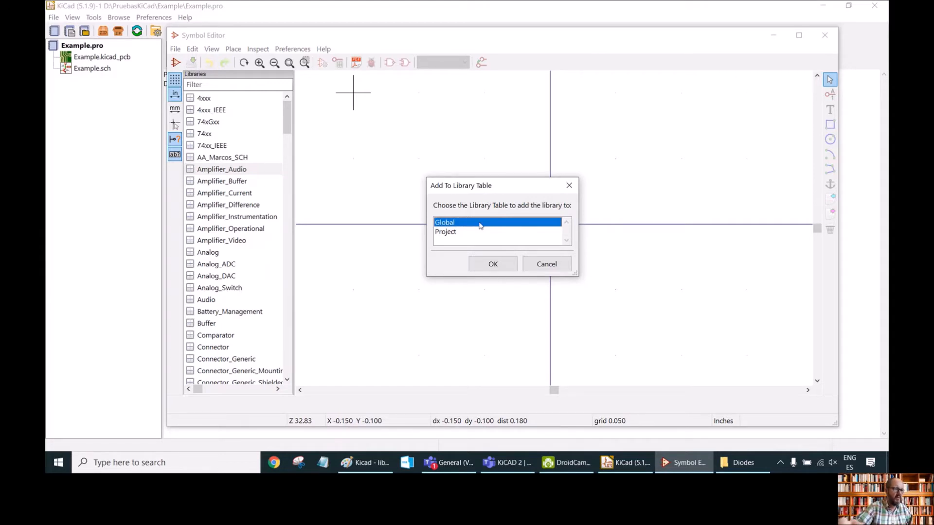
# Add the new library to the Global library table.
pyautogui.click(451, 234)
pyautogui.click(455, 224)
pyautogui.click(492, 264)
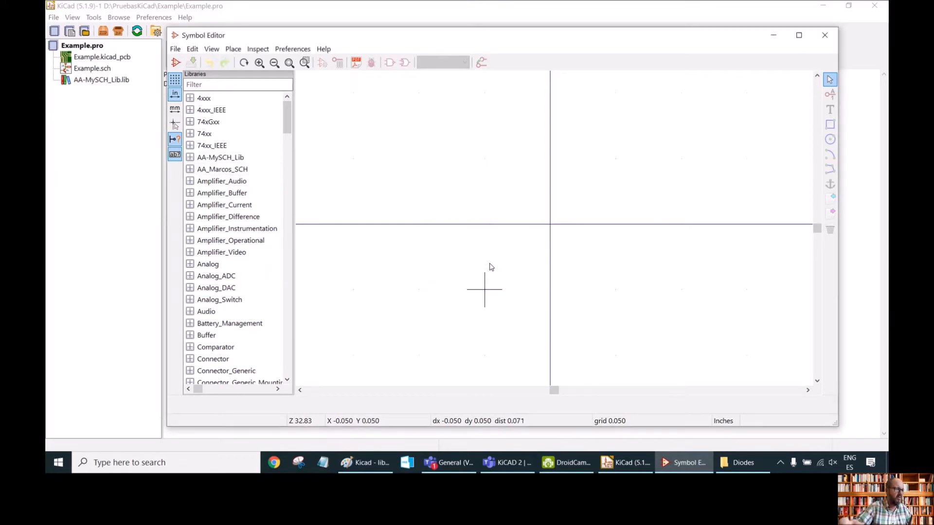
# Browse through the list of available symbol libraries.
pyautogui.click(204, 160)
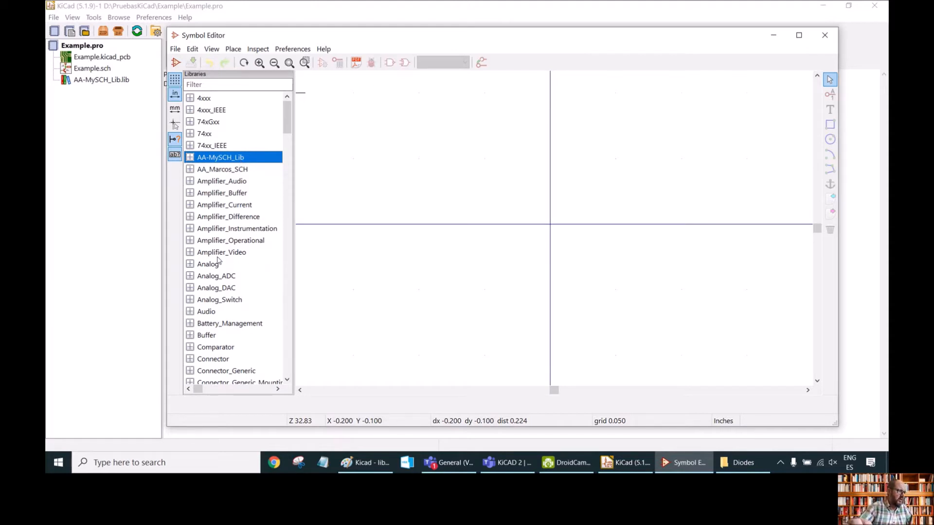
pyautogui.scroll(-2, 219, 260)
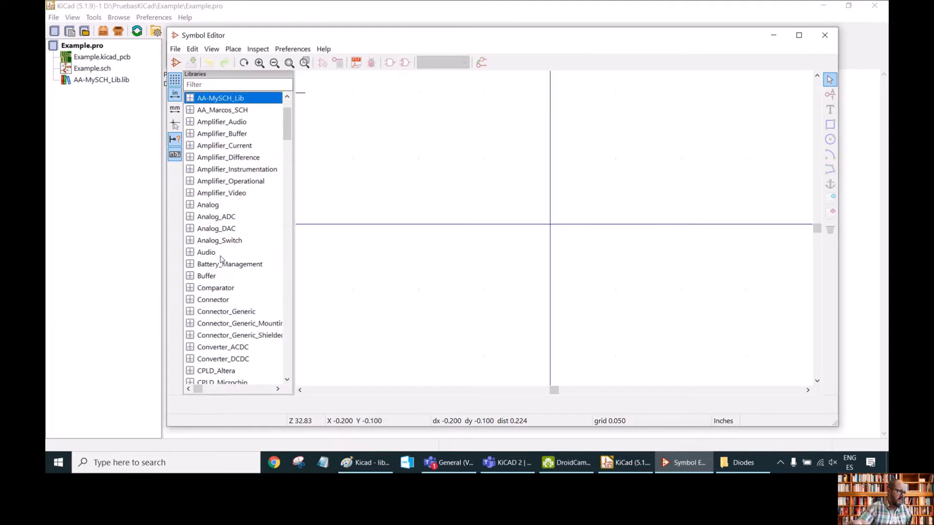
pyautogui.scroll(-3, 221, 261)
pyautogui.scroll(-3, 221, 262)
pyautogui.scroll(-3, 222, 273)
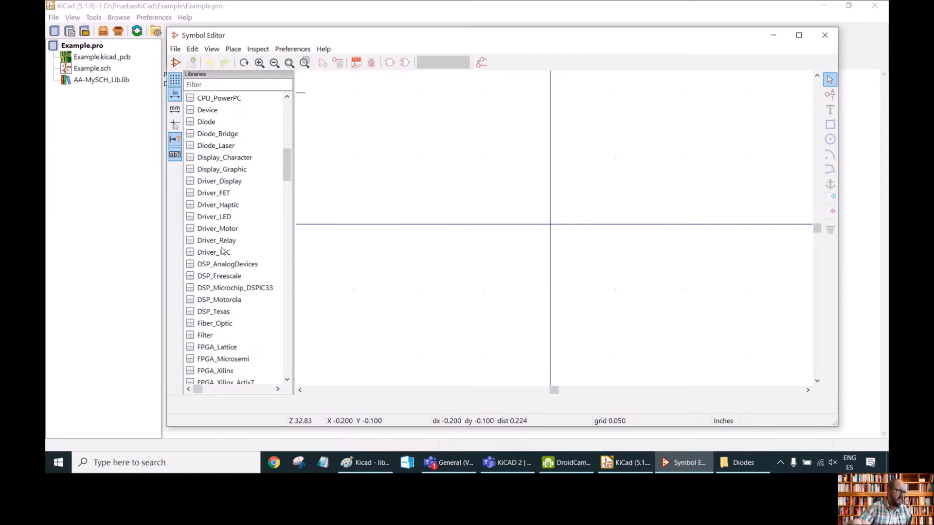
pyautogui.scroll(3, 227, 267)
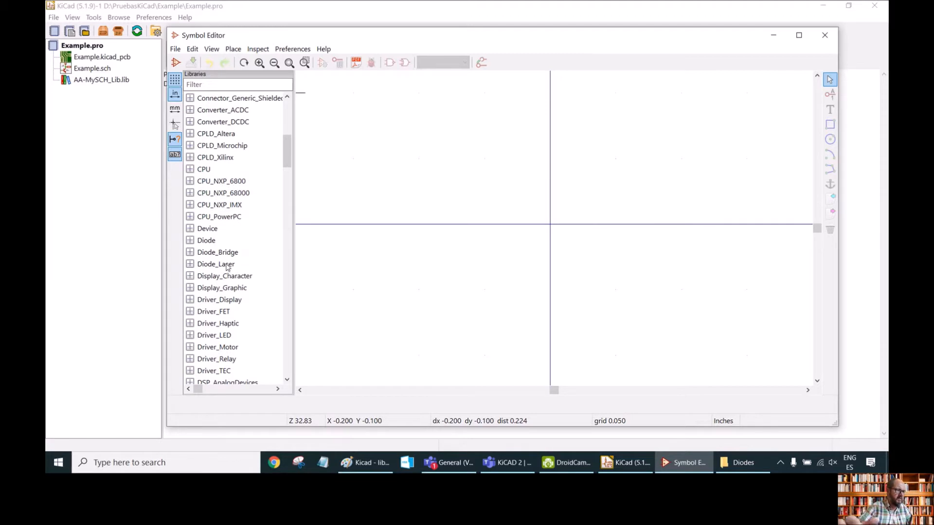
pyautogui.scroll(8, 220, 258)
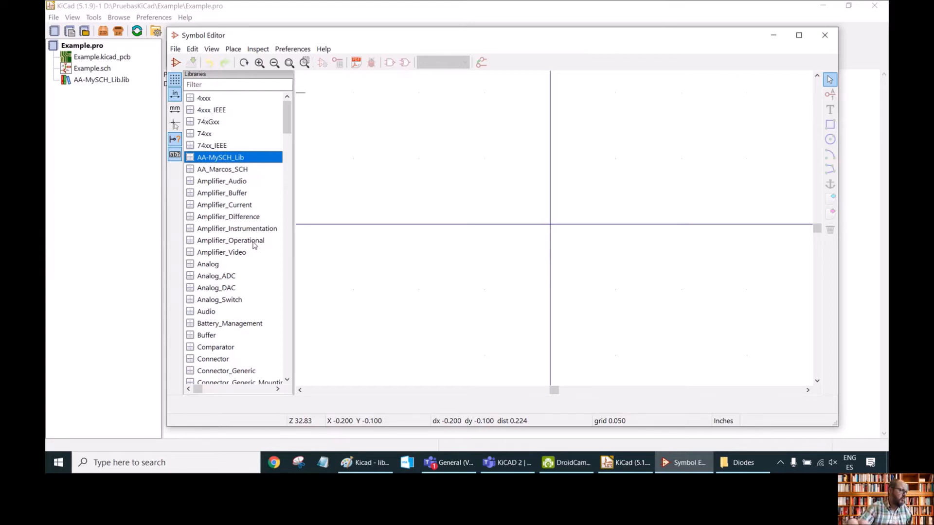
pyautogui.scroll(-2, 250, 246)
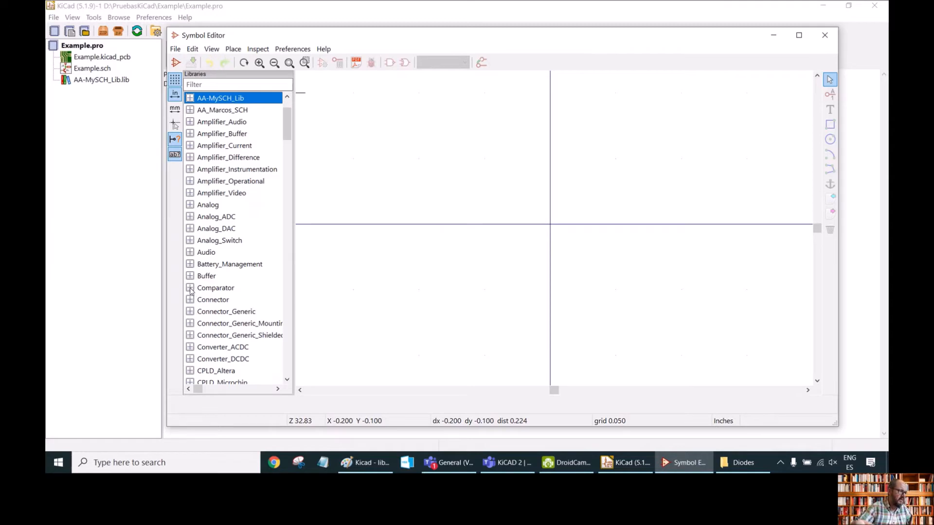
# Open the LM311 symbol from the Comparator library.
pyautogui.click(191, 288)
pyautogui.scroll(-2, 253, 311)
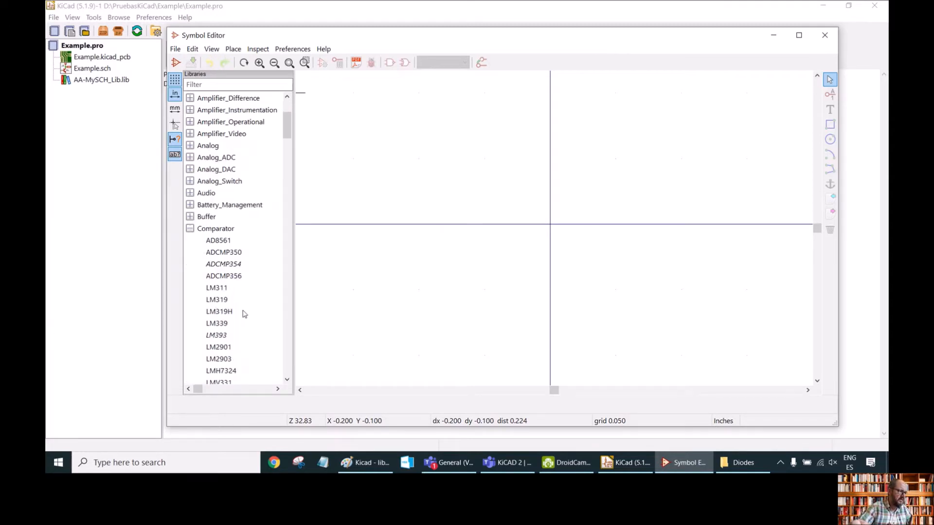
pyautogui.click(215, 290)
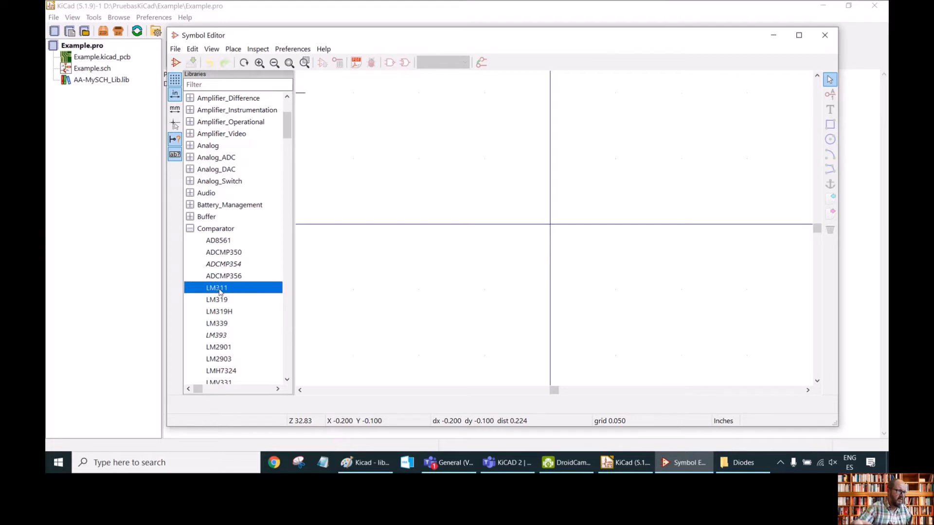
pyautogui.doubleClick(217, 290)
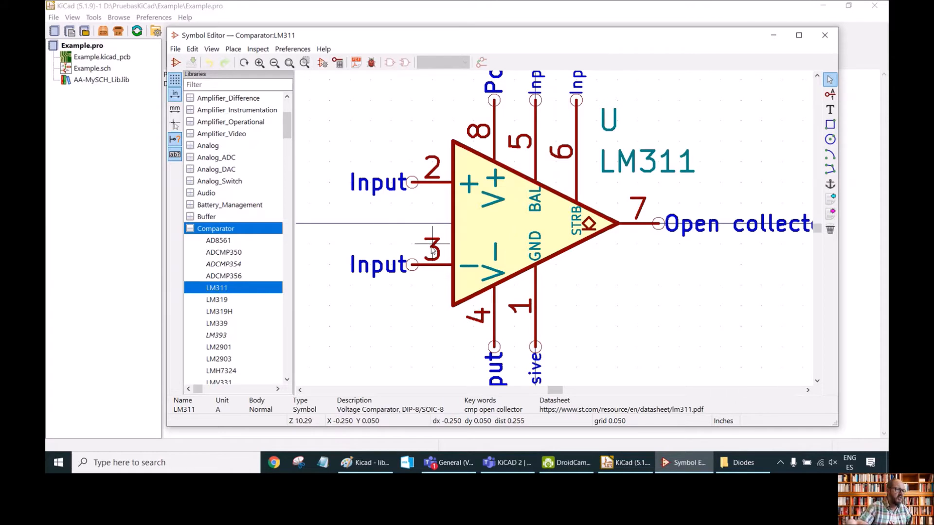
# Copy the LM311 symbol and paste it into the AA-MySCH_Lib library, then select the pasted copy.
pyautogui.rightClick(220, 289)
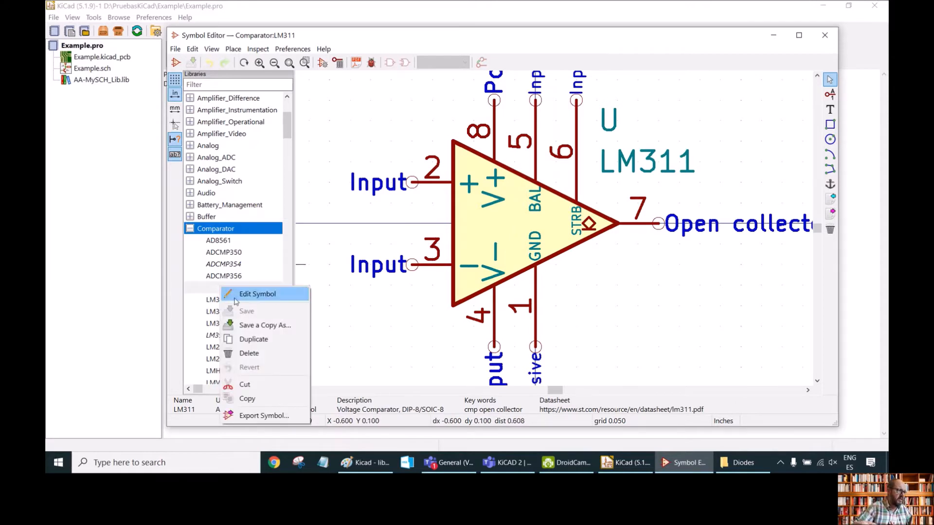
pyautogui.click(263, 399)
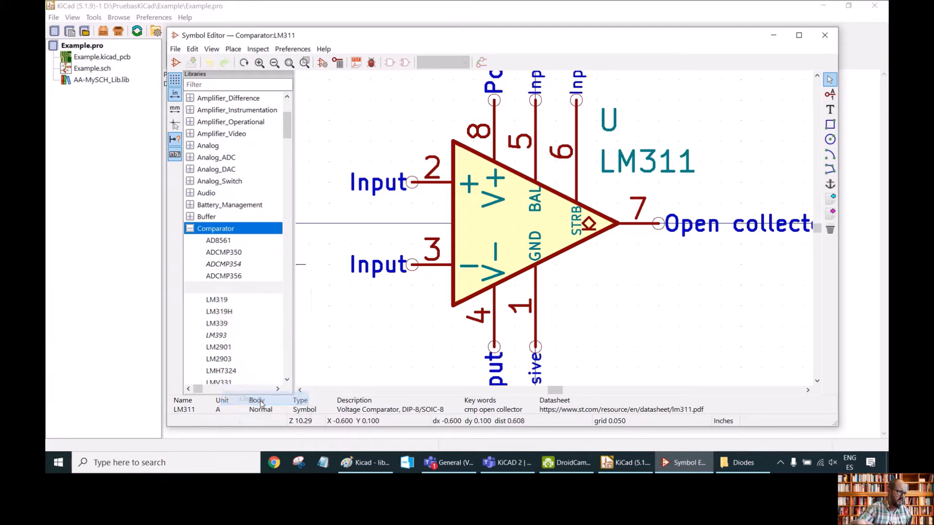
pyautogui.scroll(3, 249, 209)
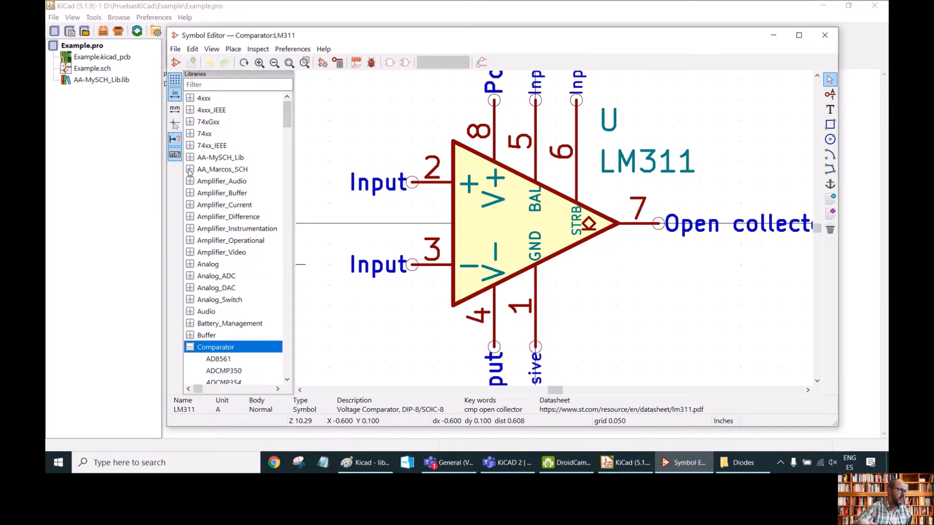
pyautogui.click(212, 160)
pyautogui.click(193, 158)
pyautogui.rightClick(207, 161)
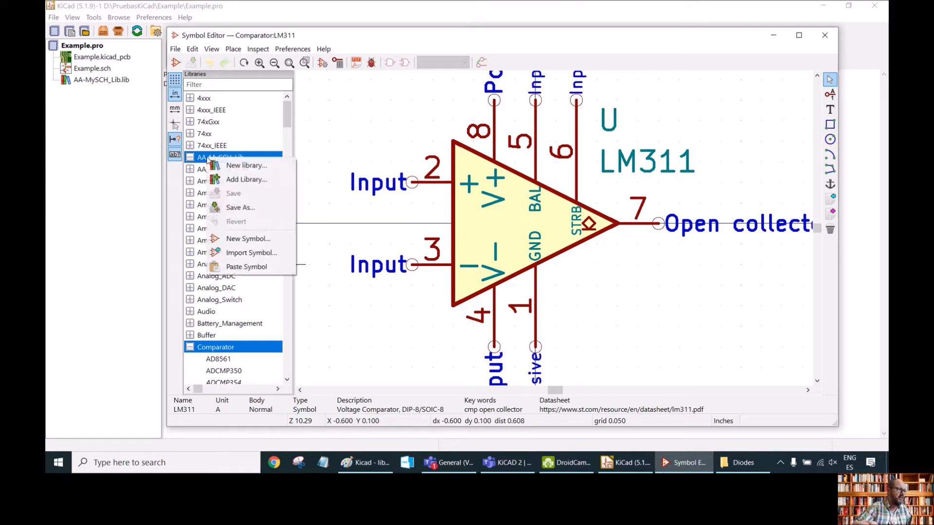
pyautogui.click(254, 268)
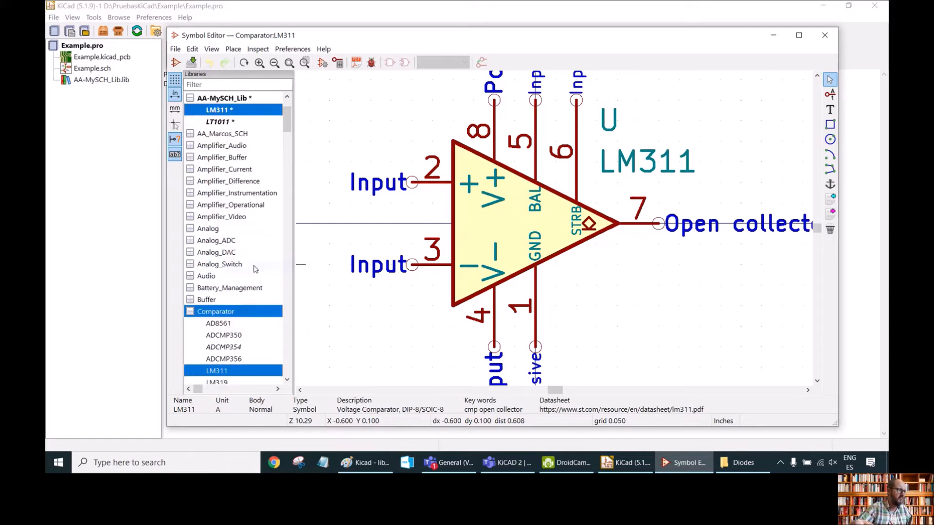
pyautogui.click(190, 98)
pyautogui.click(191, 98)
pyautogui.click(222, 110)
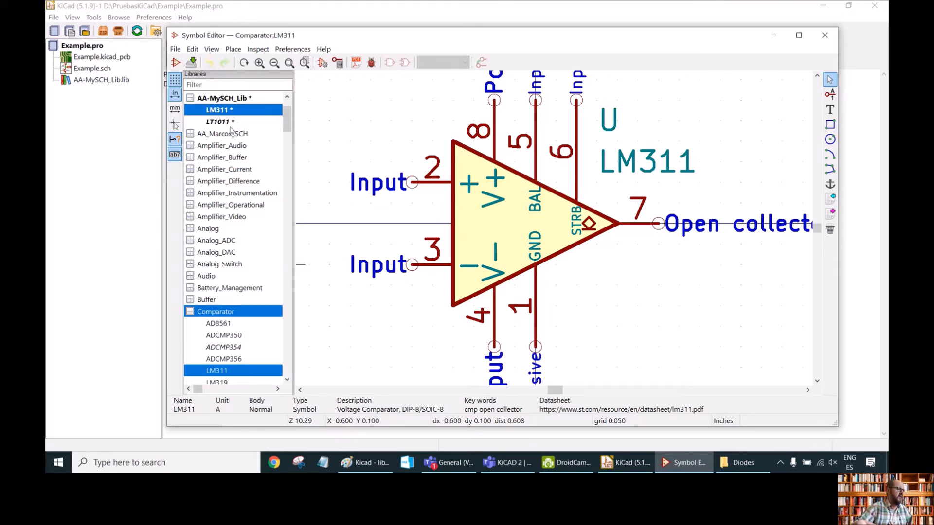
# Open the Z80CPU symbol from the CPU library.
pyautogui.click(190, 312)
pyautogui.scroll(-3, 225, 244)
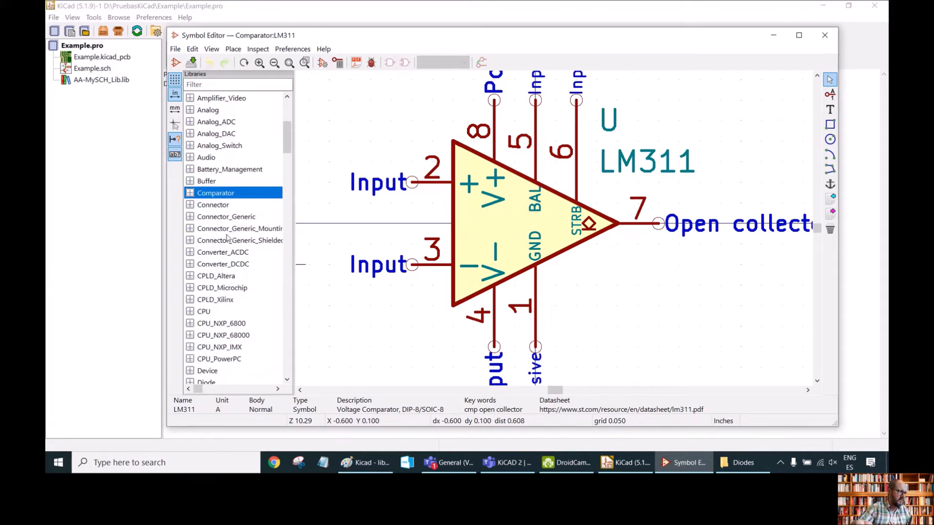
pyautogui.scroll(-2, 234, 263)
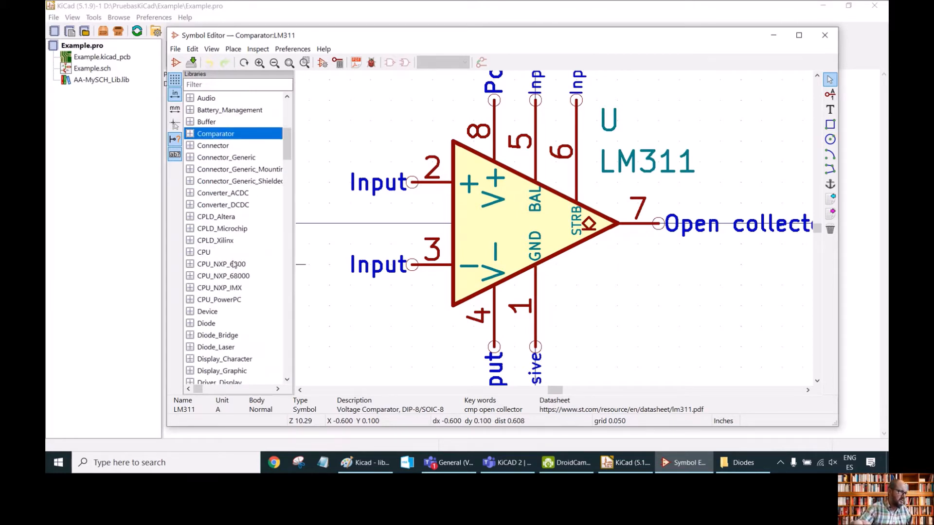
pyautogui.click(190, 253)
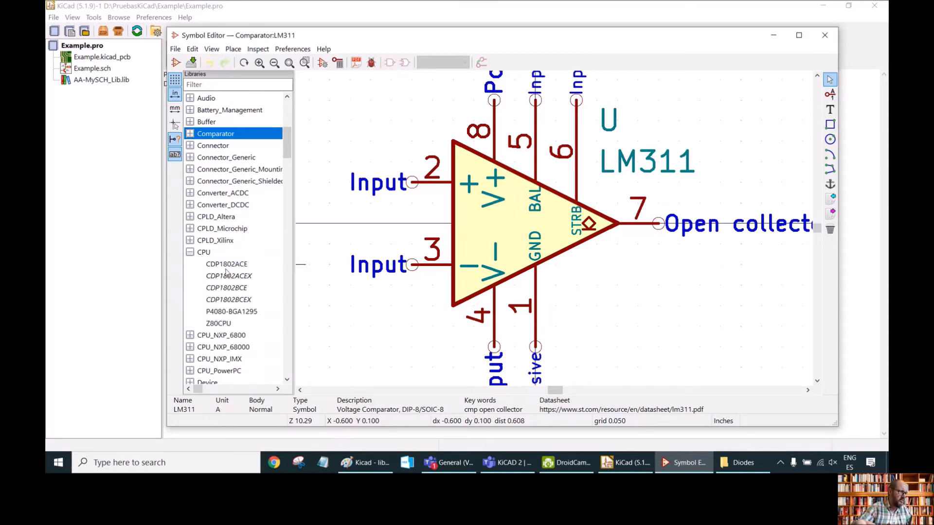
pyautogui.doubleClick(221, 324)
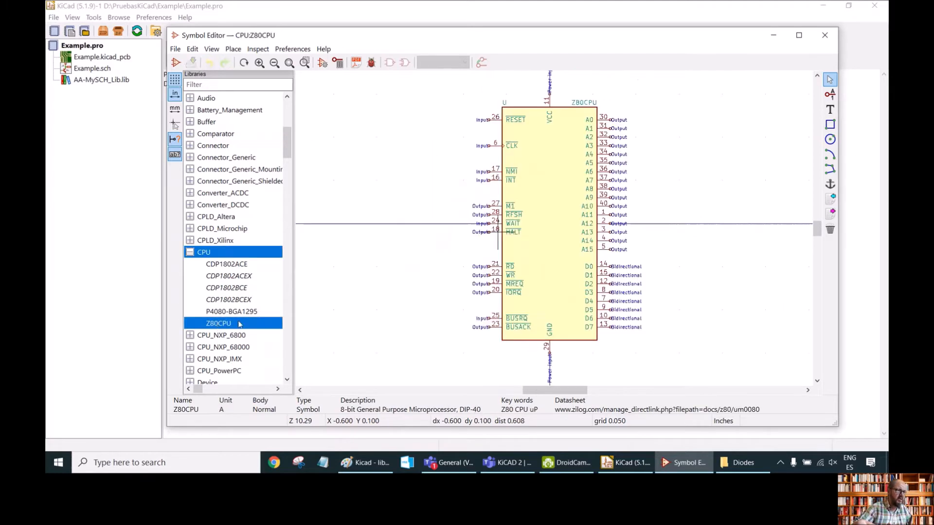
# Copy the Z80CPU symbol and paste it into the AA-MySCH_Lib library.
pyautogui.rightClick(227, 324)
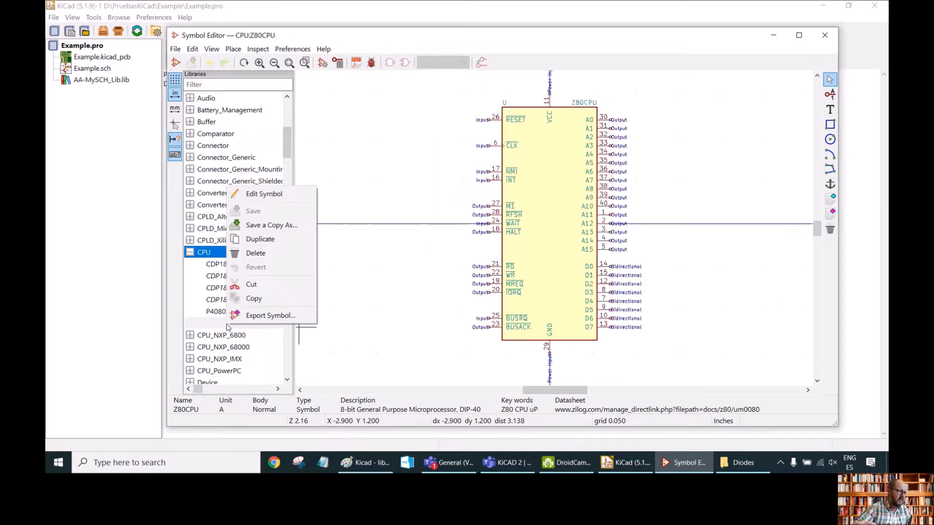
pyautogui.click(268, 299)
pyautogui.click(190, 252)
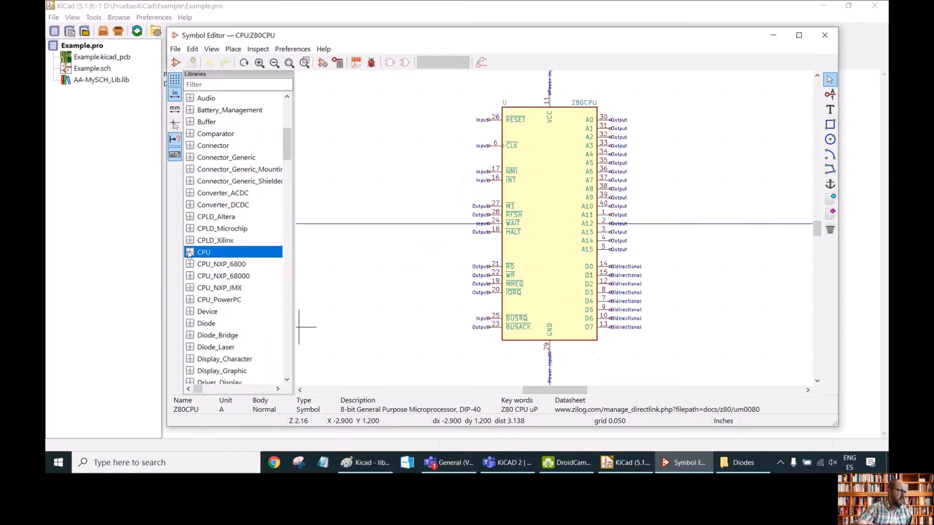
pyautogui.scroll(3, 196, 248)
pyautogui.scroll(4, 195, 249)
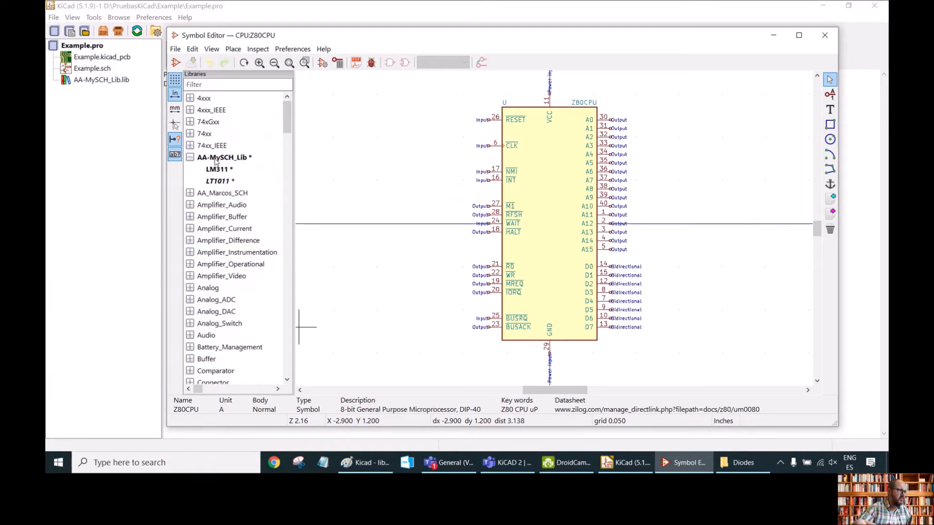
pyautogui.click(210, 161)
pyautogui.rightClick(212, 161)
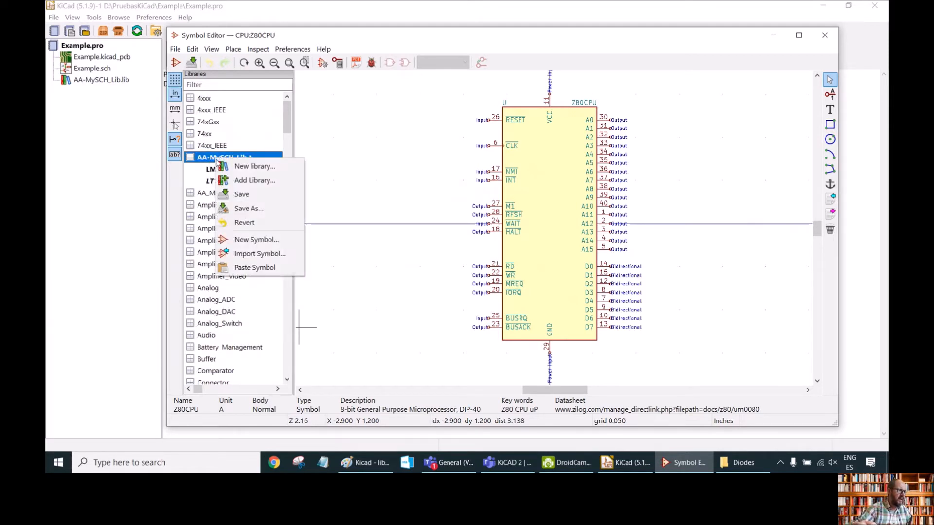
pyautogui.click(251, 268)
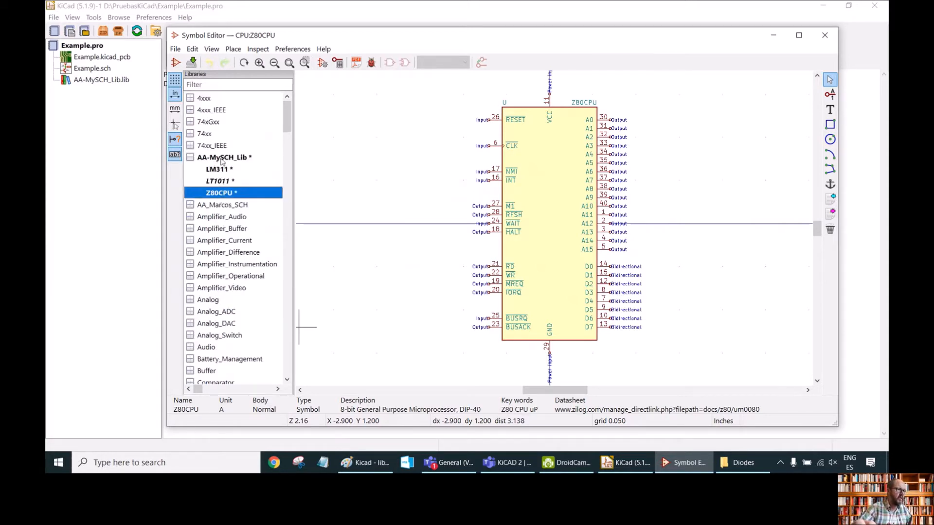
# Save the AA-MySCH_Lib library and close the Symbol Editor.
pyautogui.click(222, 184)
pyautogui.click(222, 171)
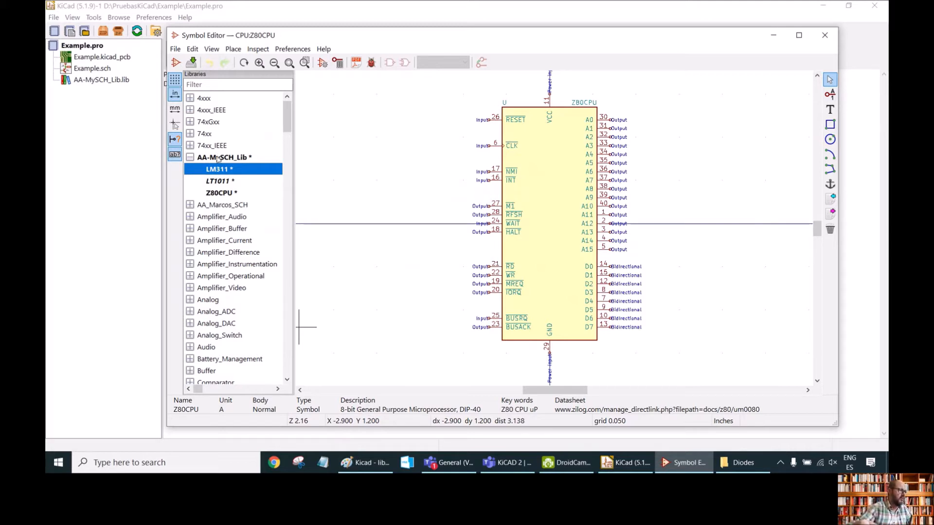
pyautogui.click(220, 158)
pyautogui.click(192, 62)
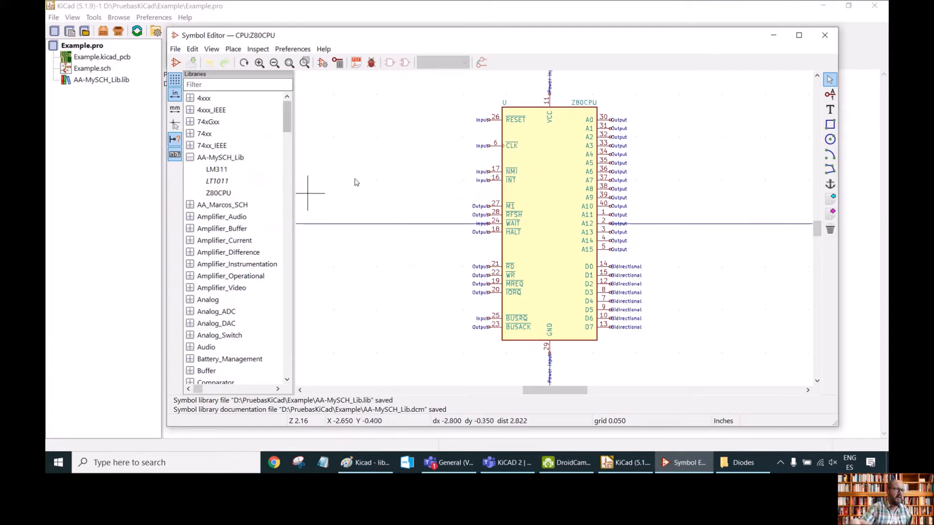
pyautogui.click(825, 35)
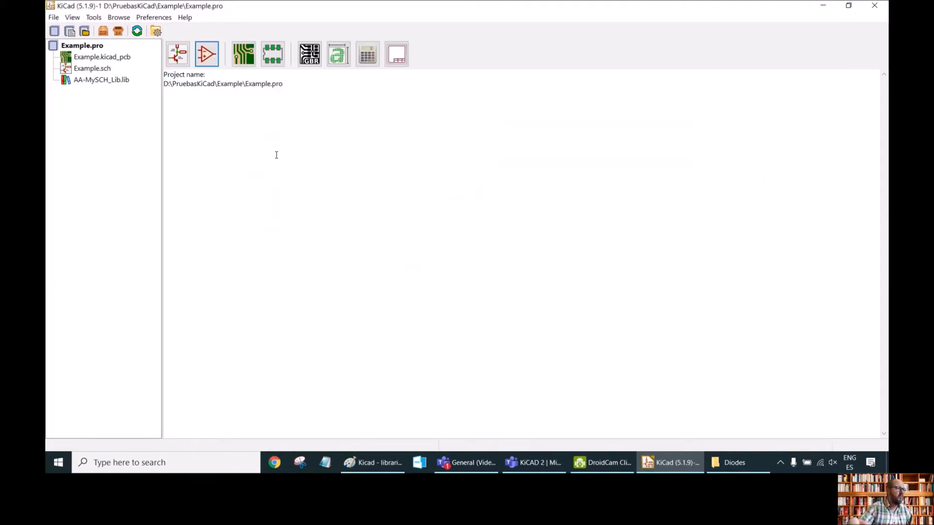
# Open the Footprint Editor and browse through the list of footprint libraries.
pyautogui.click(273, 59)
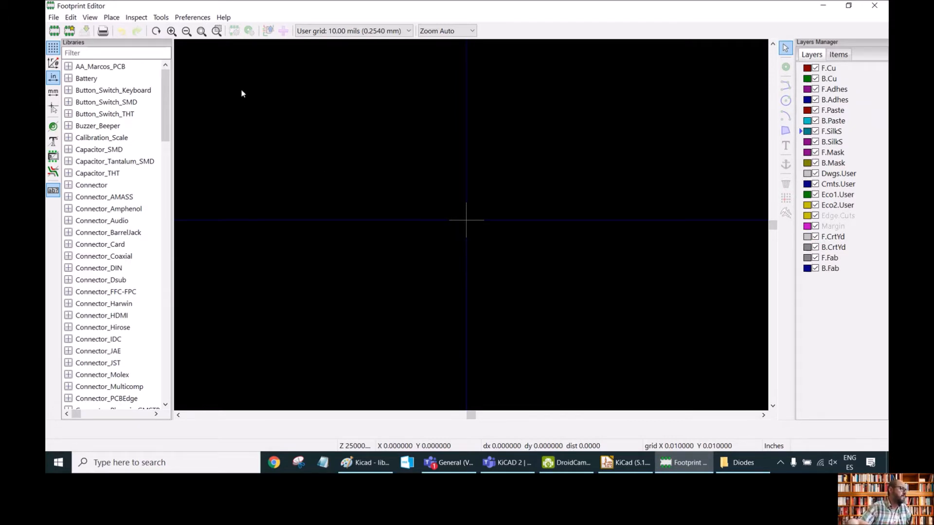
pyautogui.click(100, 116)
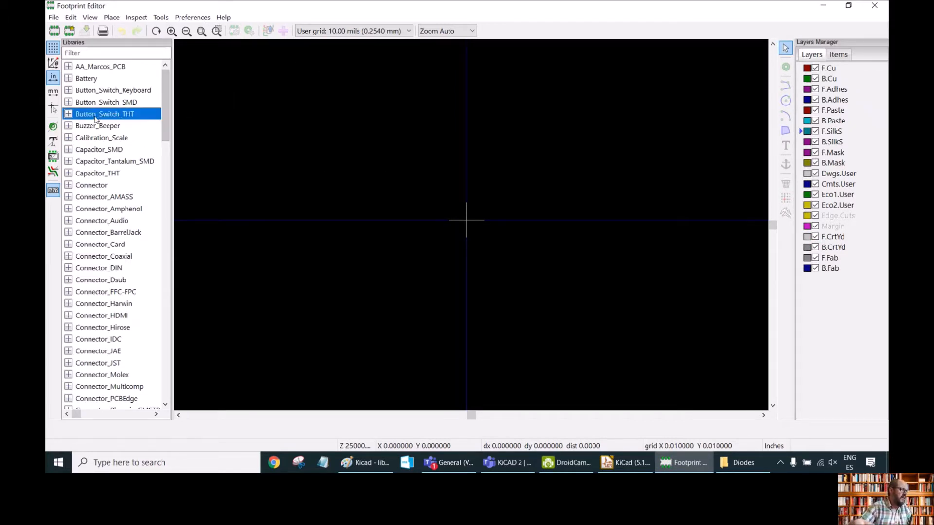
pyautogui.click(101, 174)
pyautogui.click(110, 221)
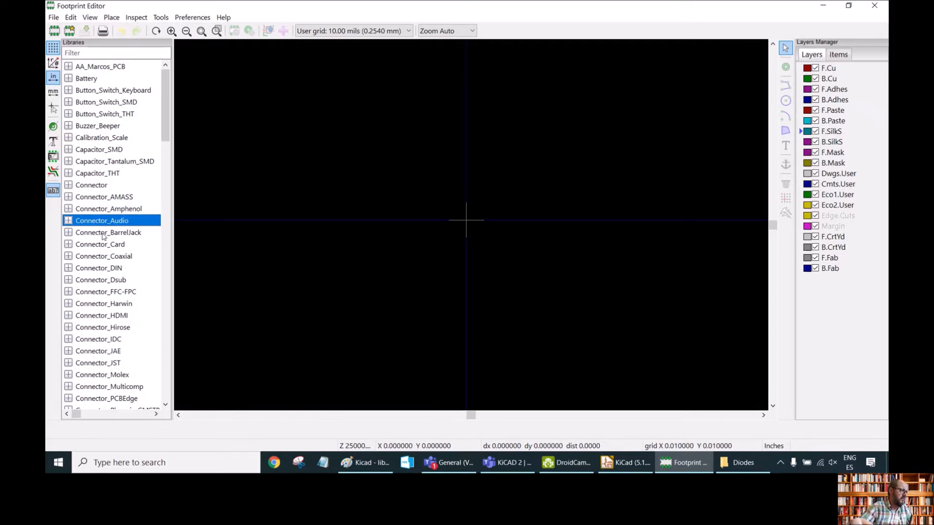
pyautogui.moveTo(165, 121); pyautogui.dragTo(127, 259)
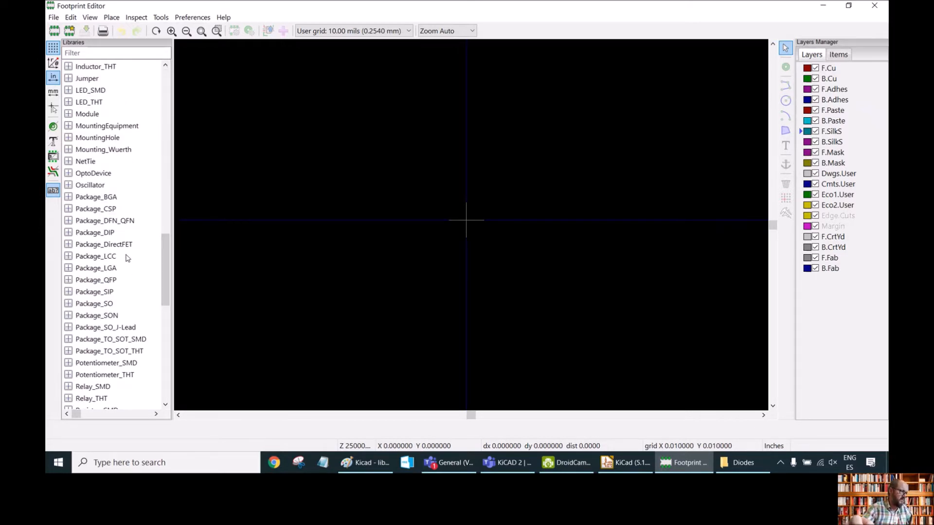
pyautogui.click(71, 187)
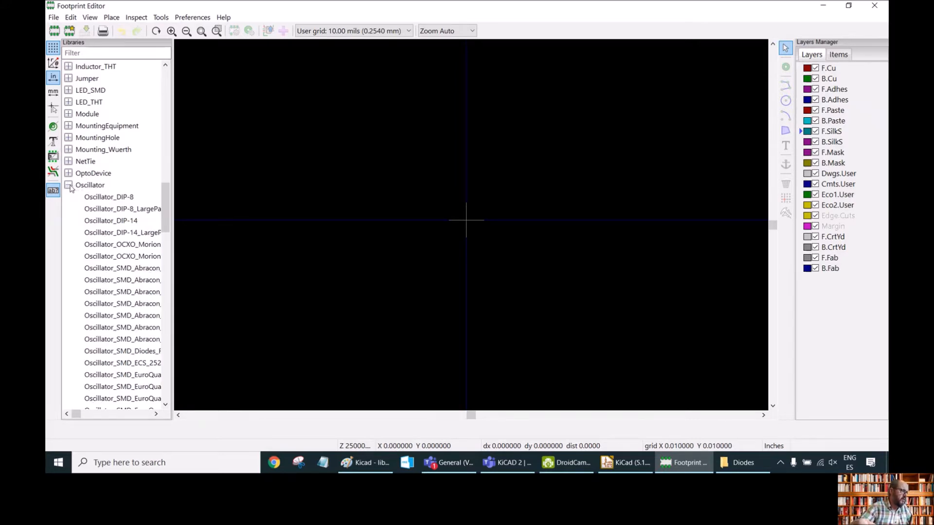
pyautogui.click(69, 186)
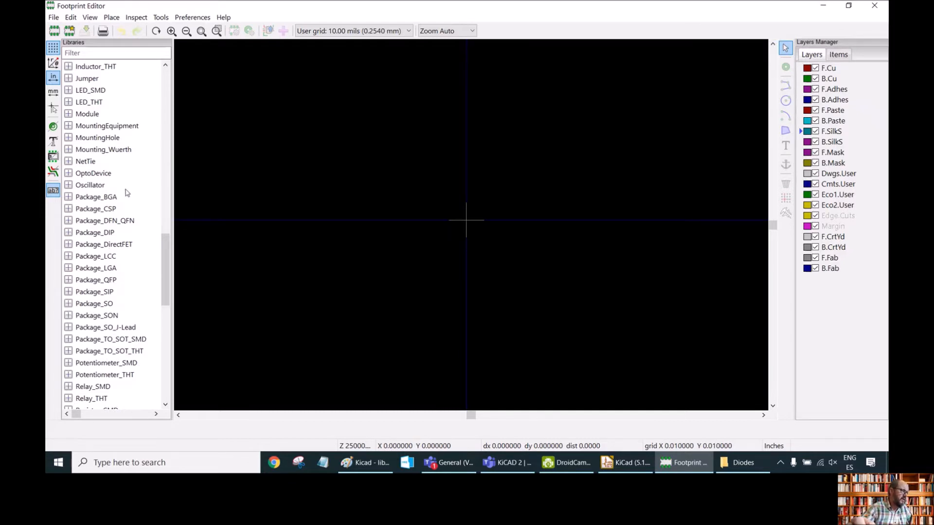
pyautogui.click(73, 52)
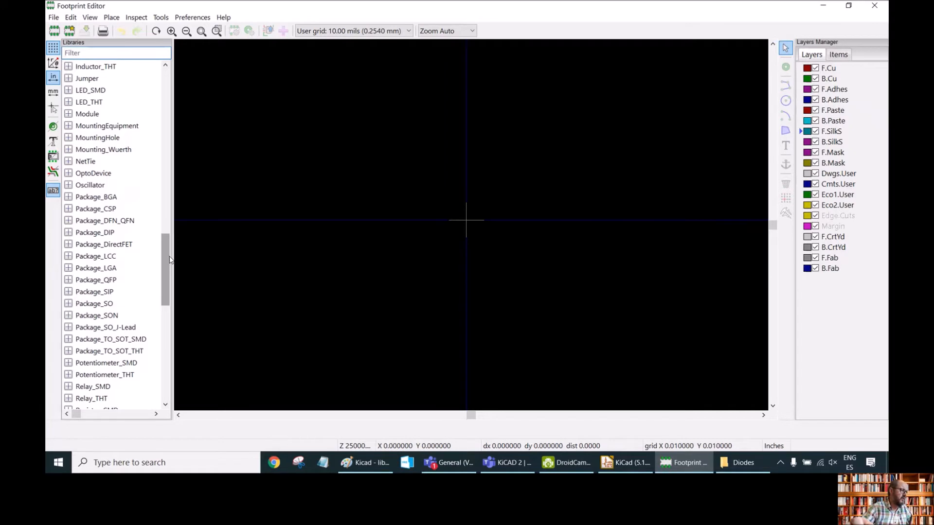
pyautogui.moveTo(165, 269); pyautogui.dragTo(157, 102)
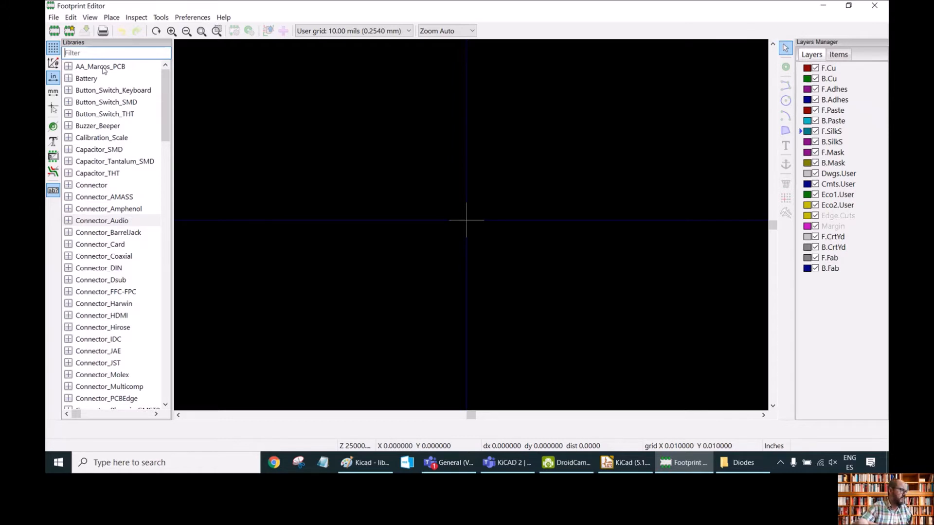
# Create a new footprint library named AA-MyPCB_Lib.pretty in the Example folder and add it to the Global library table.
pyautogui.click(54, 18)
pyautogui.click(86, 31)
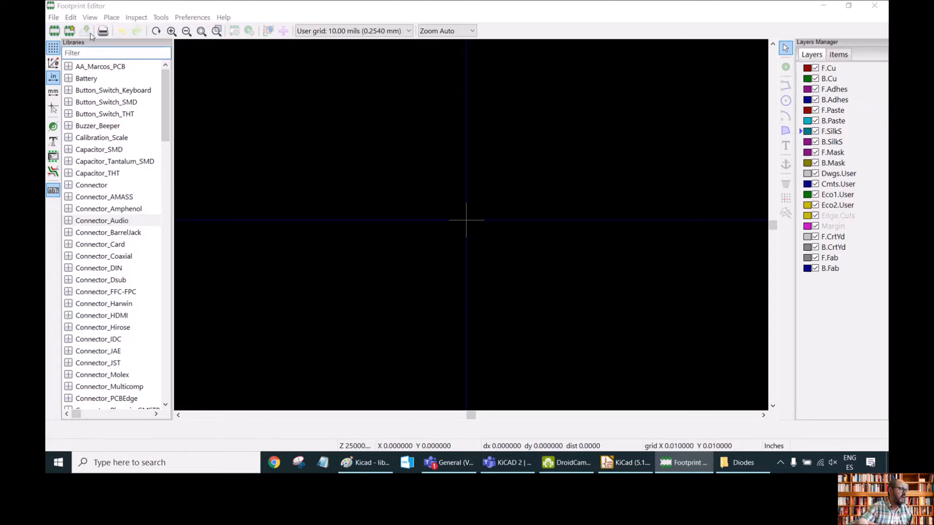
pyautogui.click(147, 227)
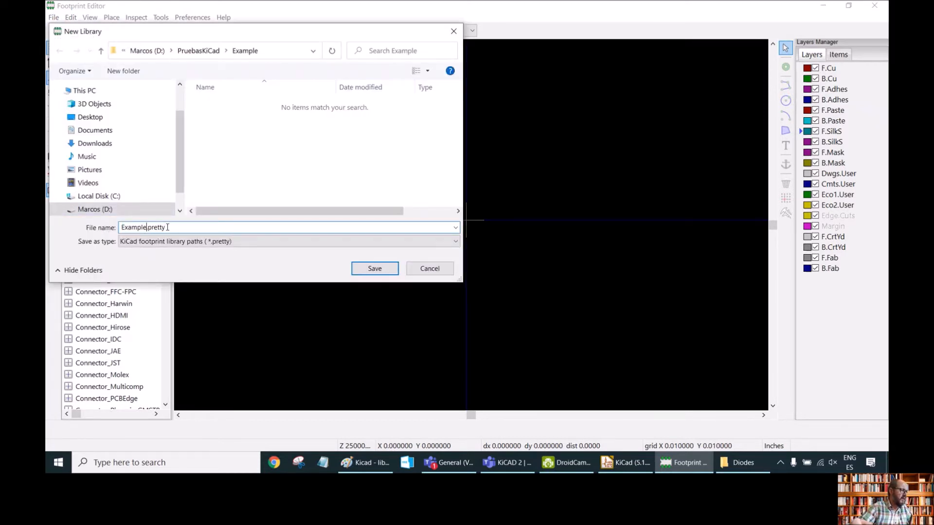
pyautogui.press('BackSpace')
pyautogui.press('BackSpace')
pyautogui.press('BackSpace')
pyautogui.press('BackSpace')
pyautogui.press('BackSpace')
pyautogui.press('BackSpace')
pyautogui.press('BackSpace')
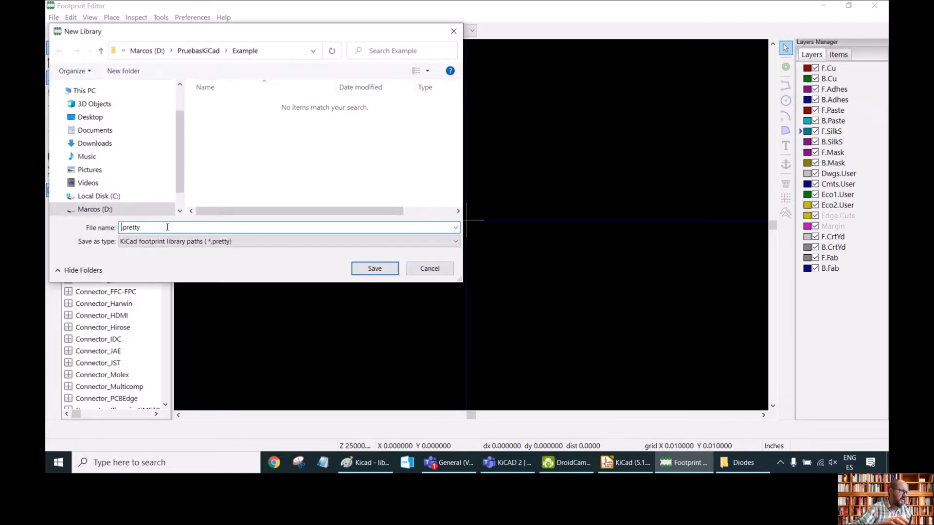
pyautogui.write('AA-')
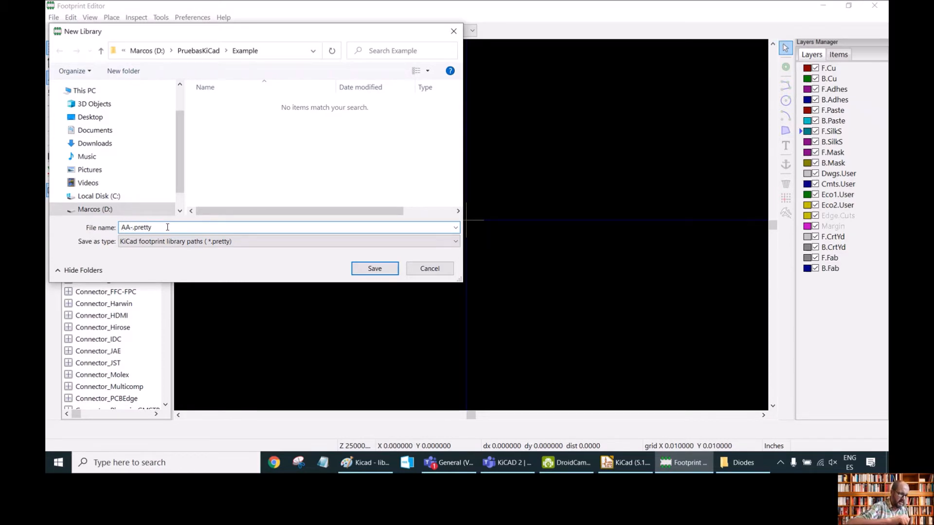
pyautogui.write('My')
pyautogui.write('PCB')
pyautogui.write('_Li')
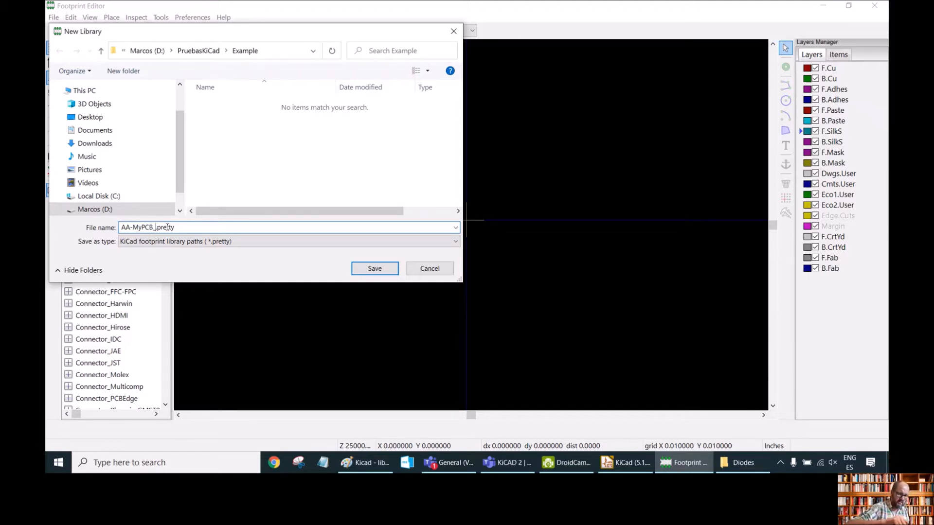
pyautogui.write('b')
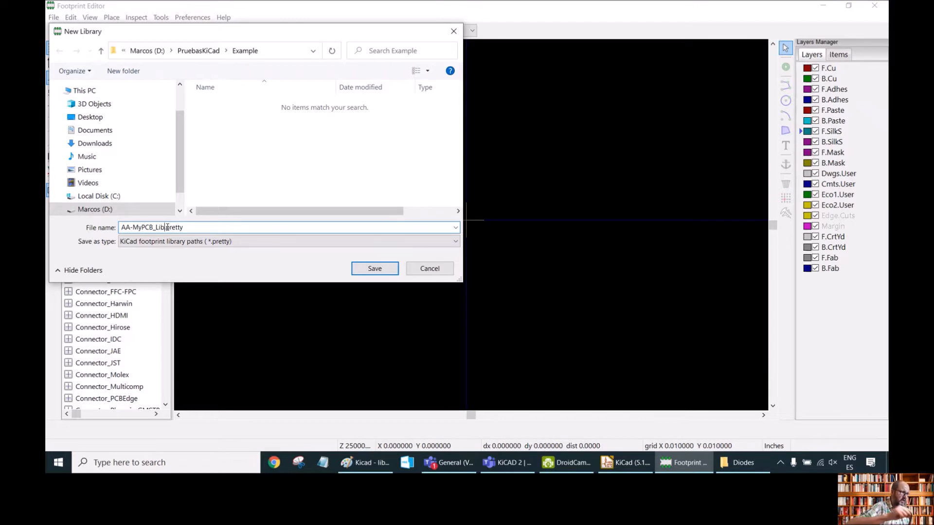
pyautogui.click(375, 270)
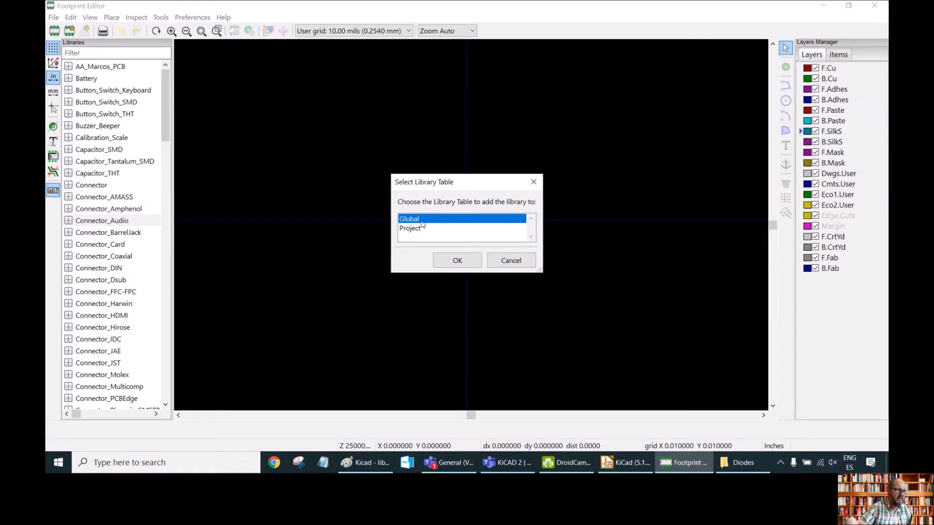
pyautogui.click(457, 263)
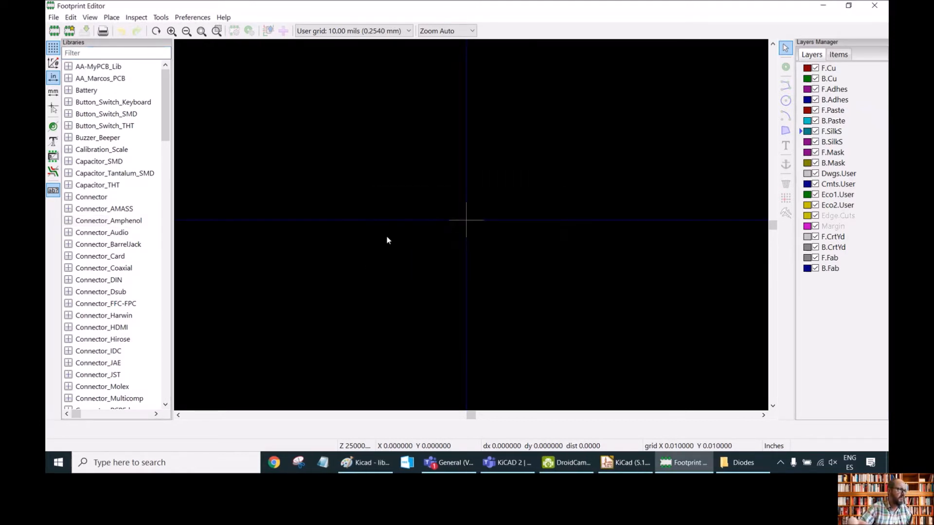
# Open the Tag-Connect_TC2030-IDC-FP_2x03_P1.27mm_Vertical footprint from the Connector library.
pyautogui.click(88, 69)
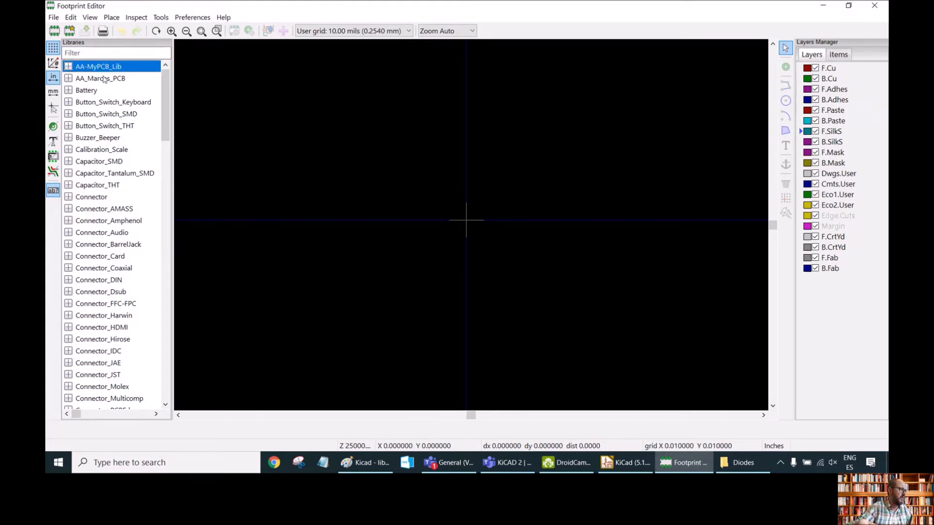
pyautogui.click(68, 198)
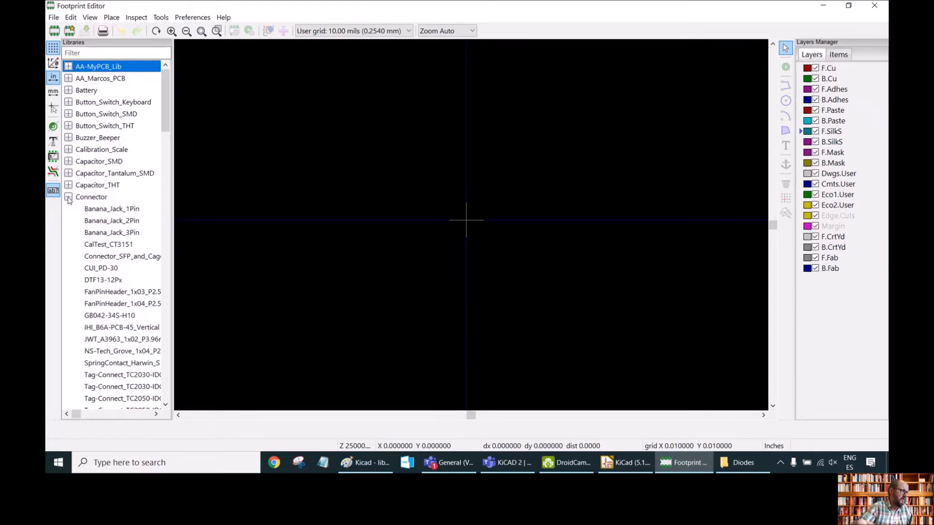
pyautogui.scroll(-3, 135, 211)
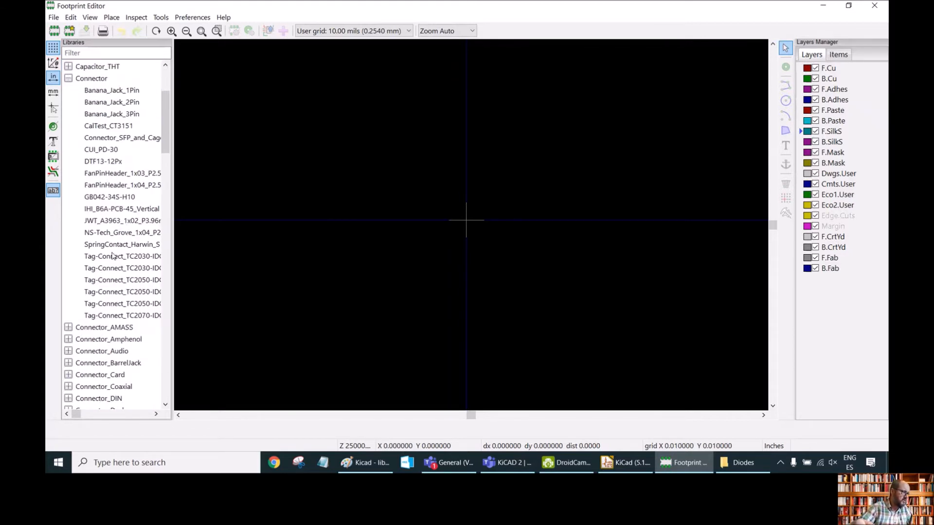
pyautogui.click(109, 256)
pyautogui.doubleClick(109, 257)
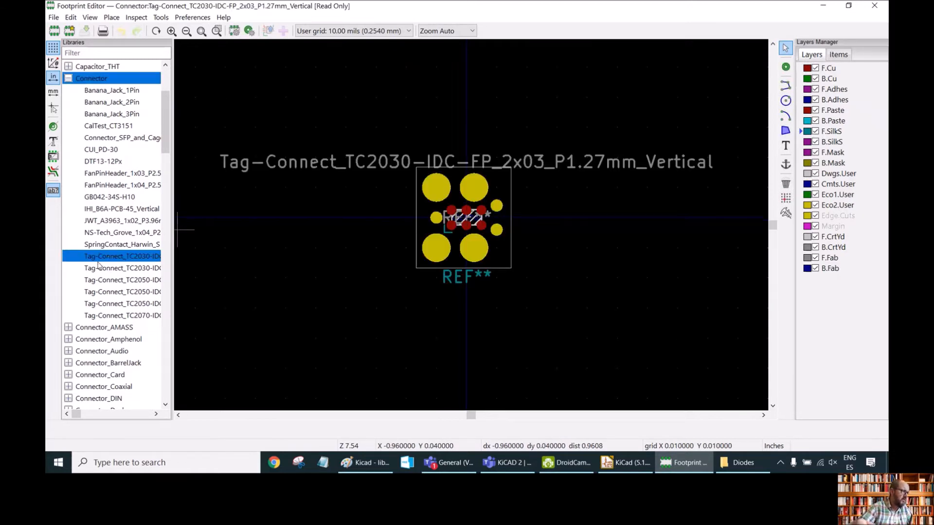
# Copy the Tag-Connect_TC2030-IDC-FP_2x03_P1.27mm_Vertical footprint.
pyautogui.rightClick(98, 259)
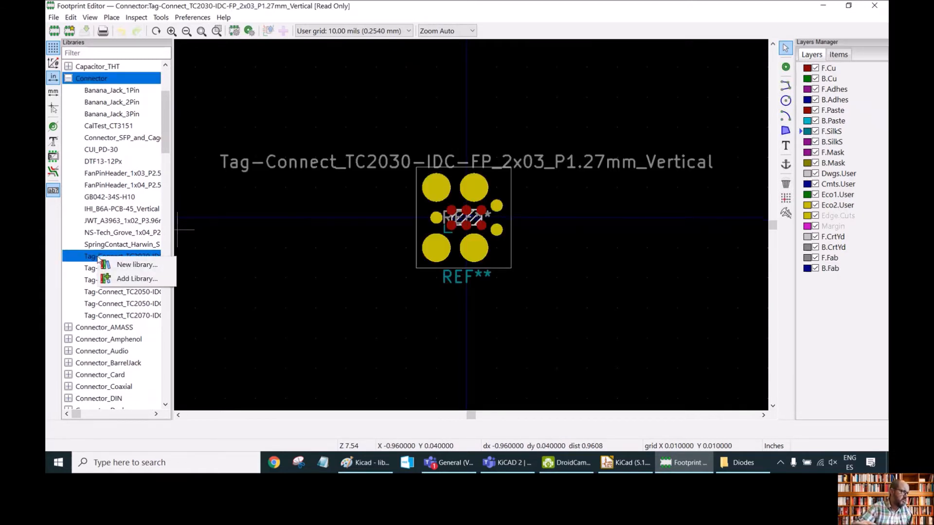
pyautogui.click(85, 259)
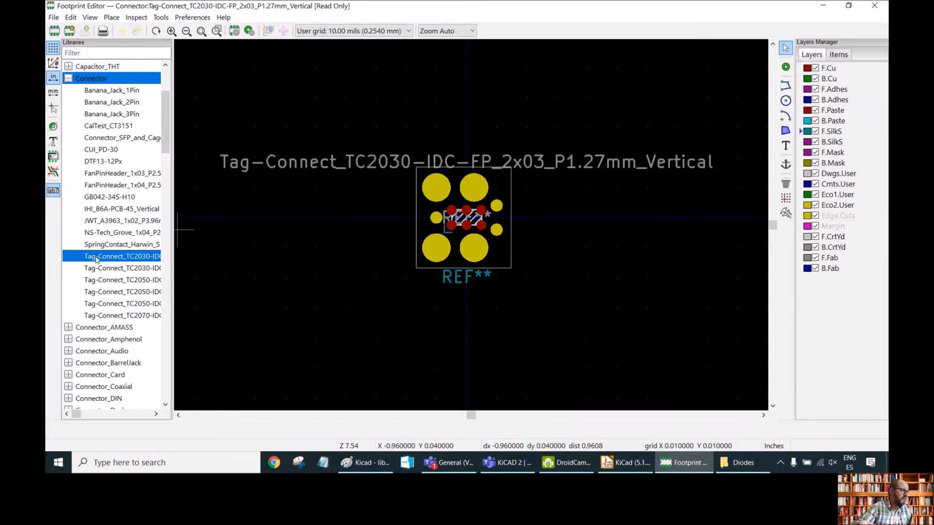
pyautogui.rightClick(102, 259)
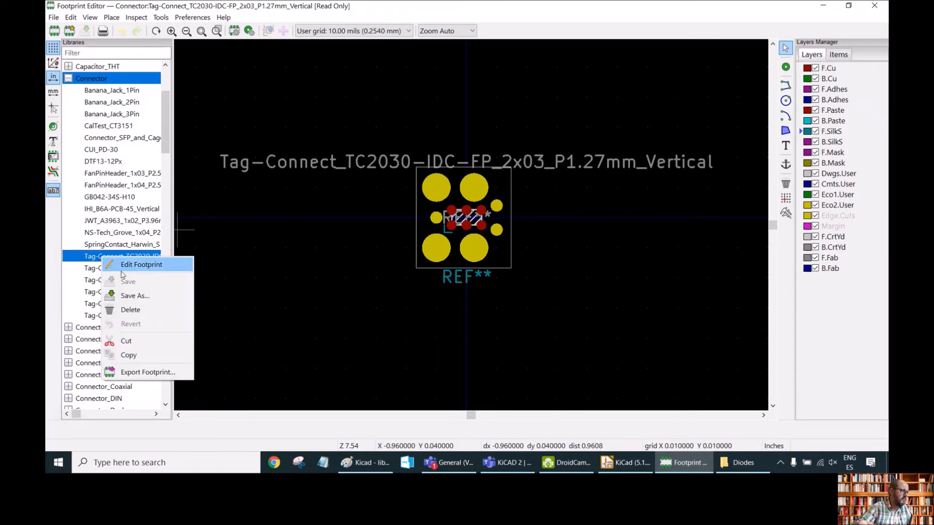
pyautogui.click(78, 259)
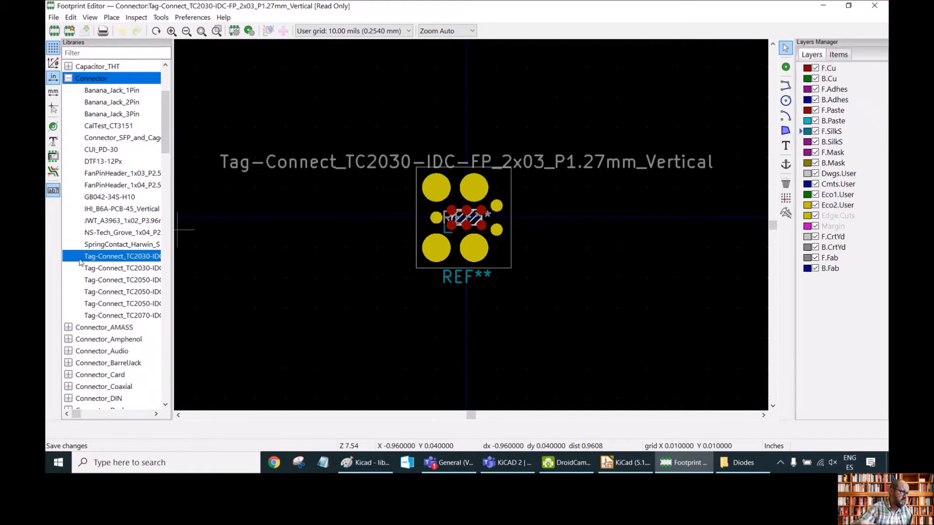
pyautogui.rightClick(87, 257)
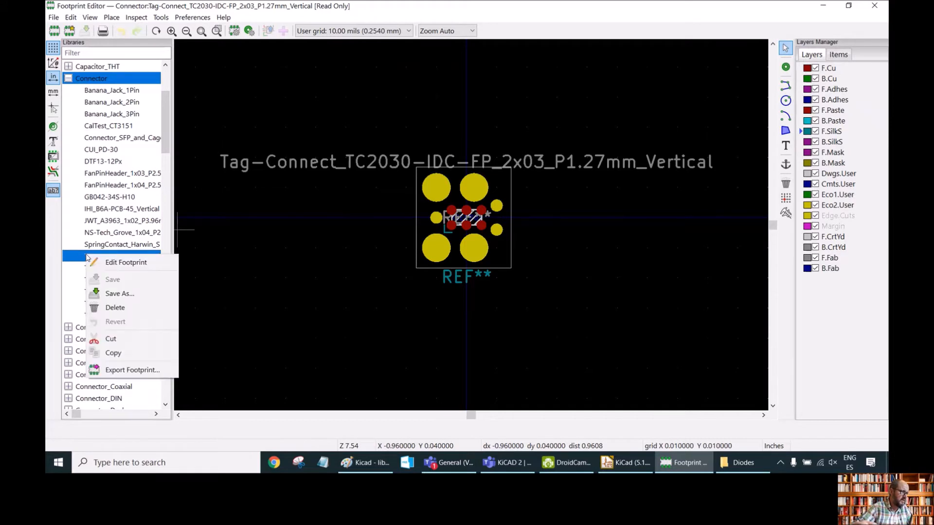
pyautogui.click(126, 357)
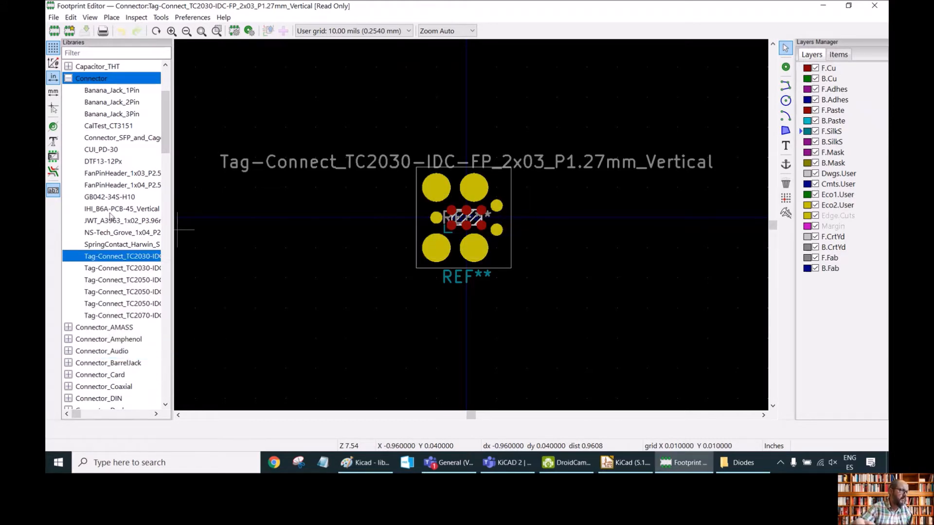
pyautogui.scroll(3, 89, 165)
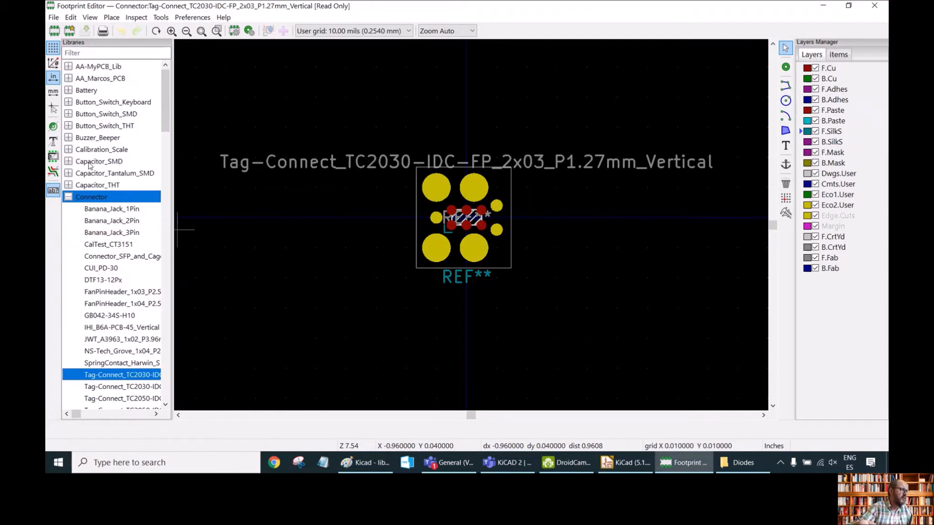
# Paste the copied Tag-Connect footprint into the AA-MyPCB_Lib library.
pyautogui.click(97, 68)
pyautogui.rightClick(97, 69)
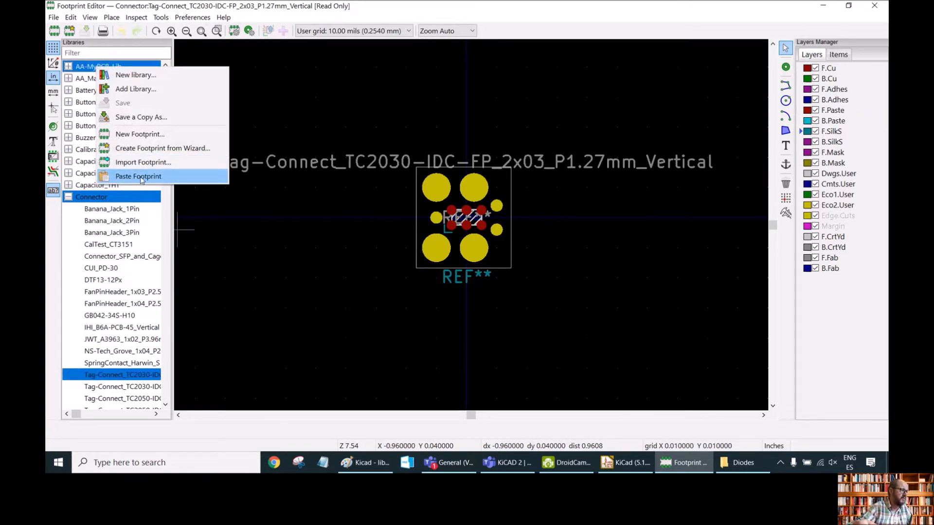
pyautogui.click(139, 176)
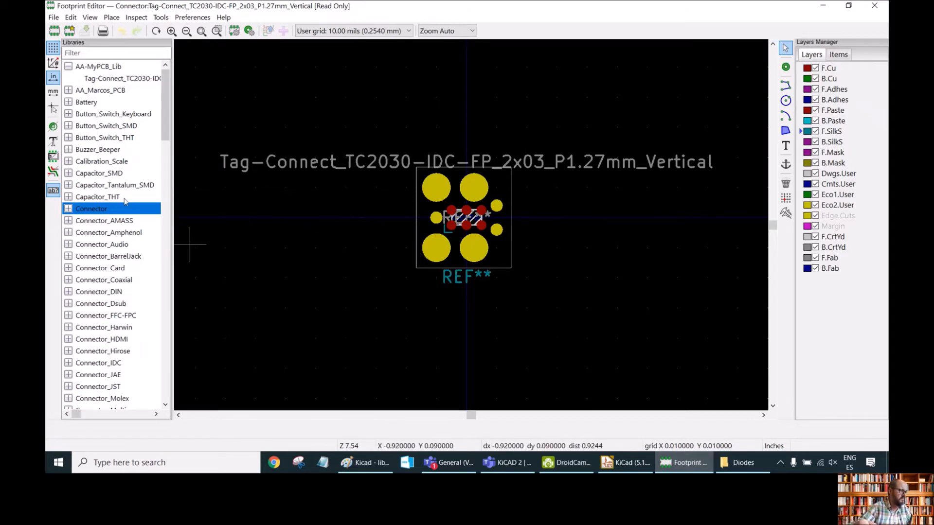
# Open the Adafruit_SSD1306 footprint from the Display library.
pyautogui.scroll(-5, 125, 201)
pyautogui.scroll(-15, 125, 201)
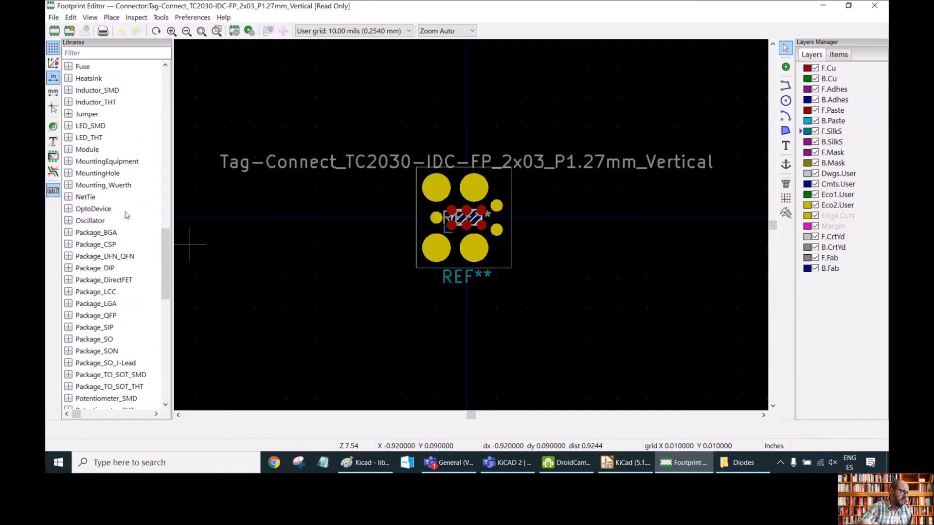
pyautogui.scroll(-5, 144, 234)
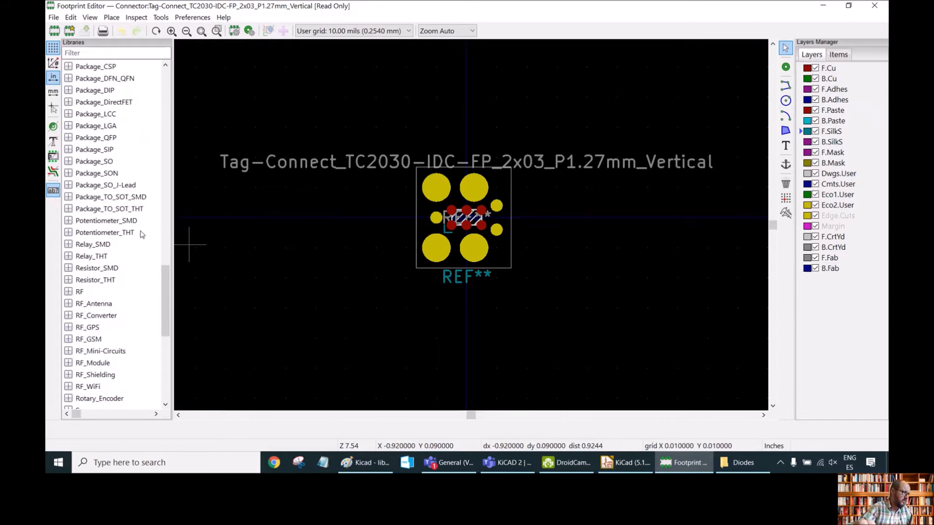
pyautogui.scroll(-3, 141, 234)
pyautogui.scroll(15, 141, 234)
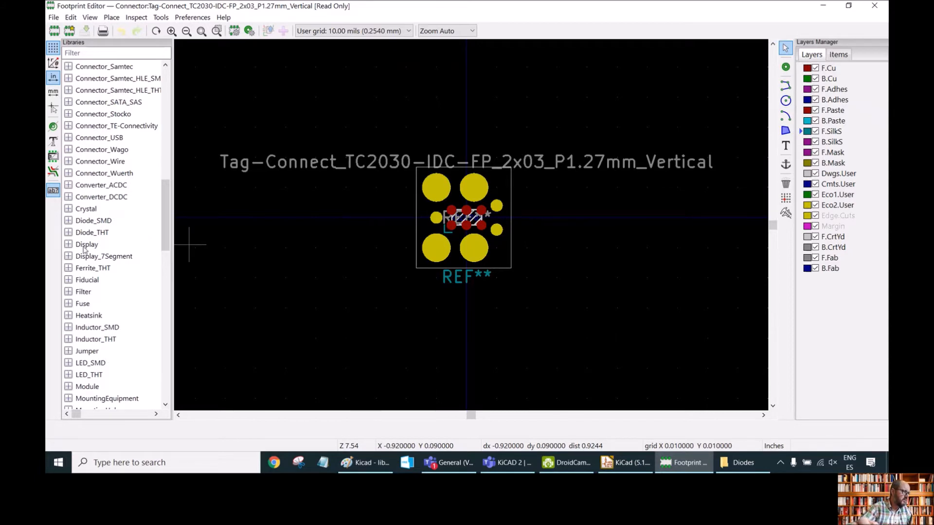
pyautogui.click(69, 245)
pyautogui.doubleClick(111, 257)
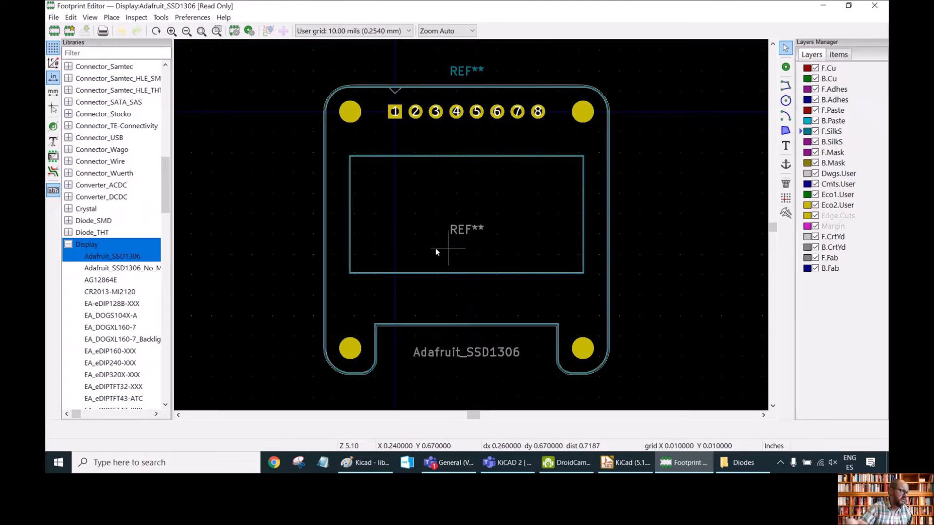
# Copy the Adafruit_SSD1306 footprint.
pyautogui.rightClick(103, 258)
pyautogui.click(91, 258)
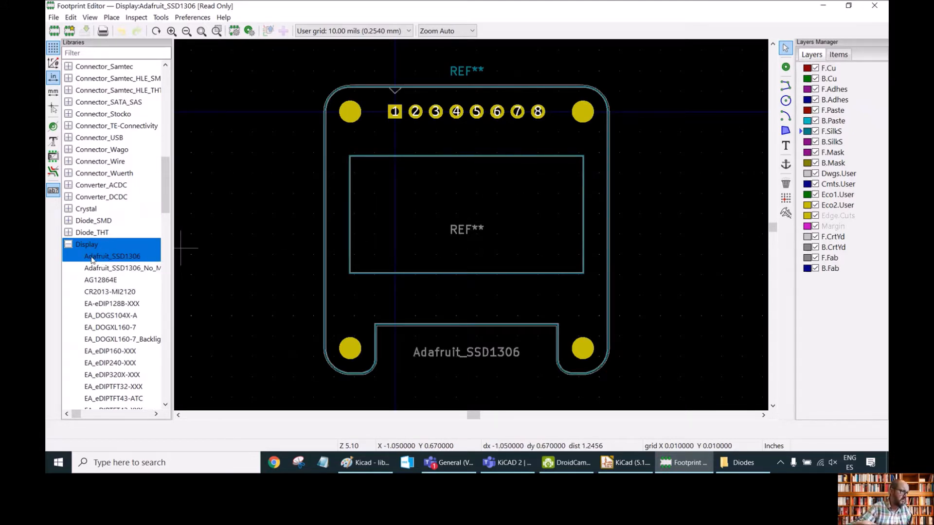
pyautogui.click(102, 270)
pyautogui.click(109, 254)
pyautogui.click(109, 246)
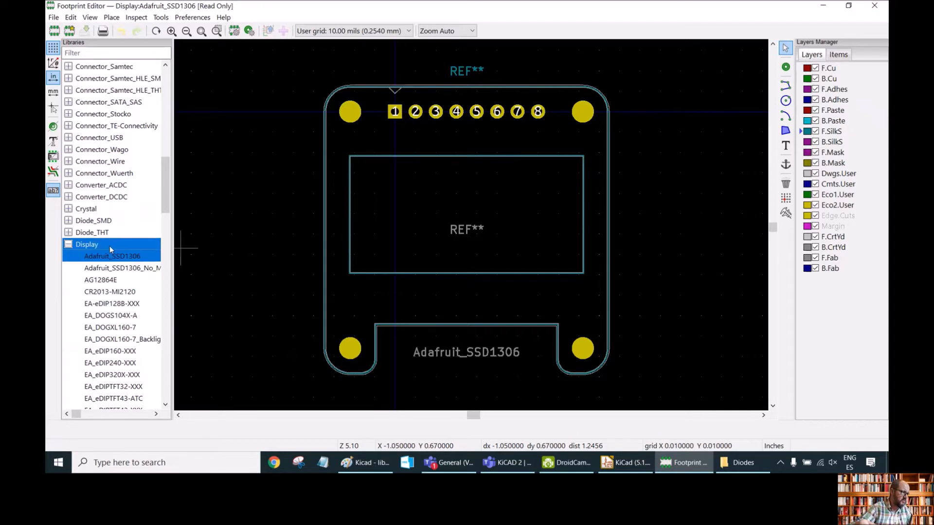
pyautogui.click(110, 269)
pyautogui.click(110, 257)
pyautogui.rightClick(111, 258)
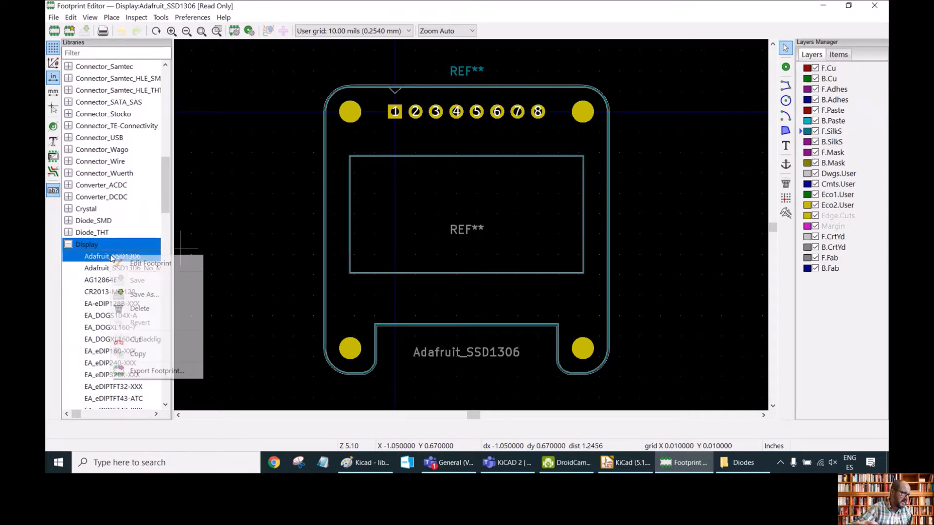
pyautogui.click(138, 354)
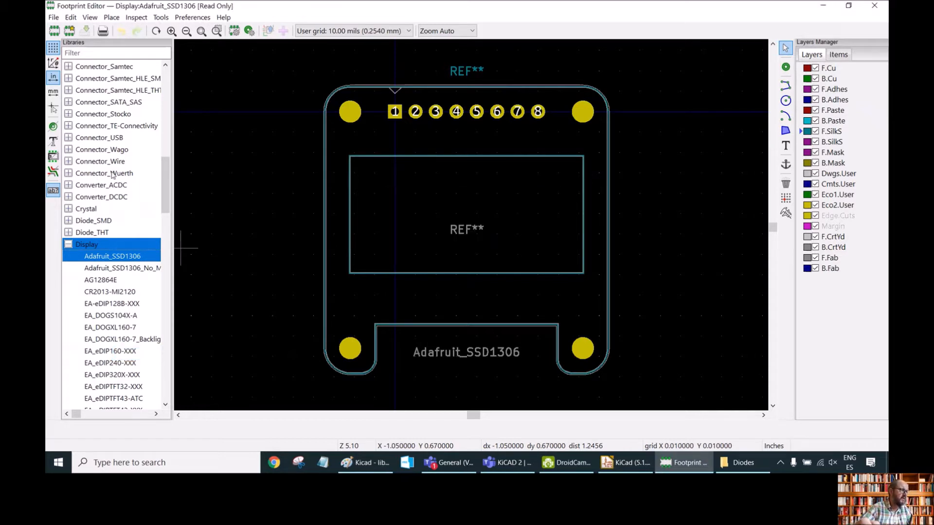
# Paste the Adafruit_SSD1306 footprint into the AA-MyPCB_Lib library and return to the Footprint Editor to check it.
pyautogui.scroll(12, 111, 176)
pyautogui.scroll(4, 111, 176)
pyautogui.click(104, 67)
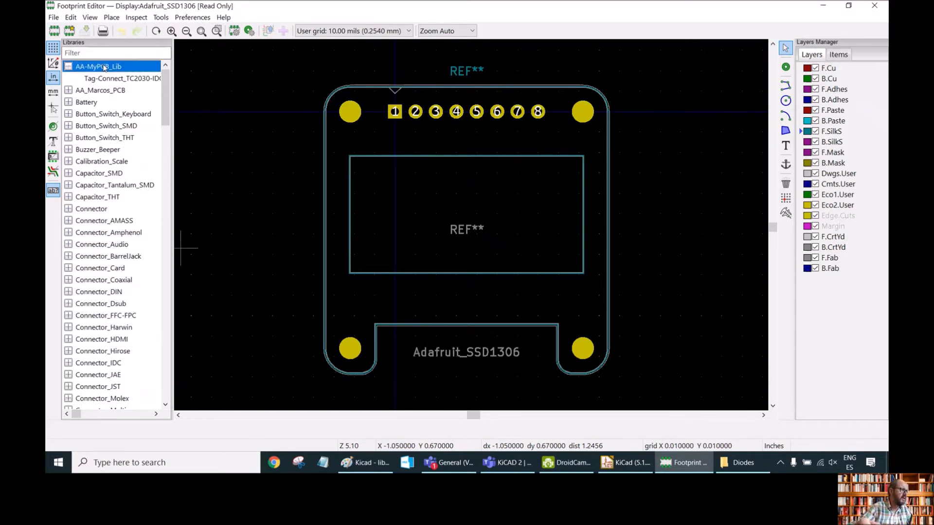
pyautogui.rightClick(105, 68)
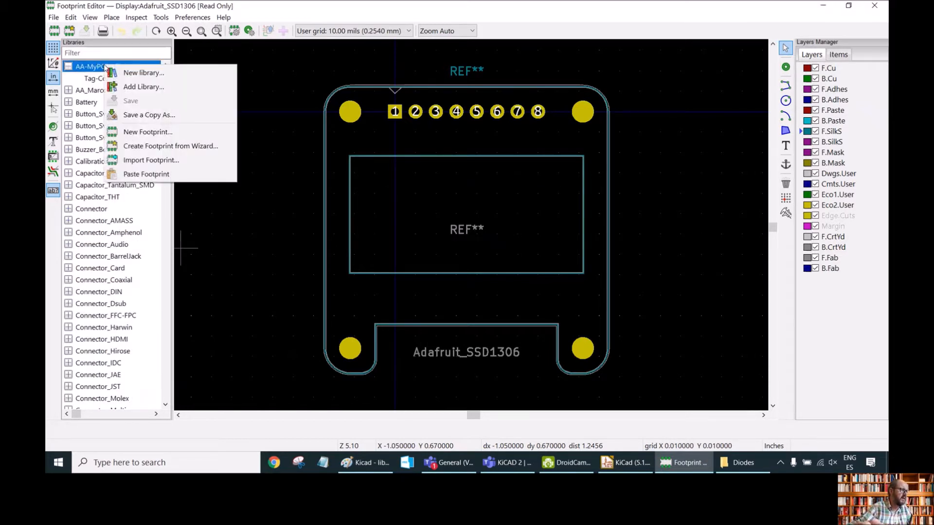
pyautogui.click(160, 174)
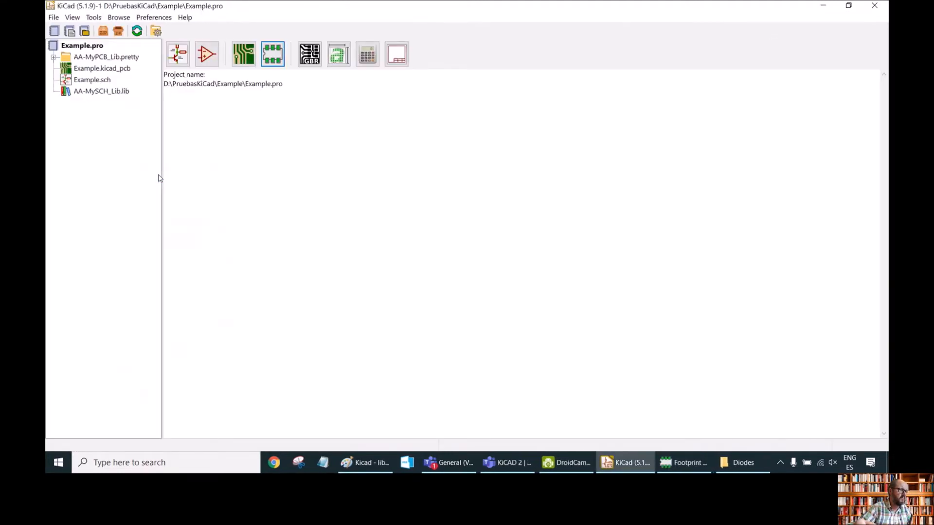
pyautogui.click(272, 55)
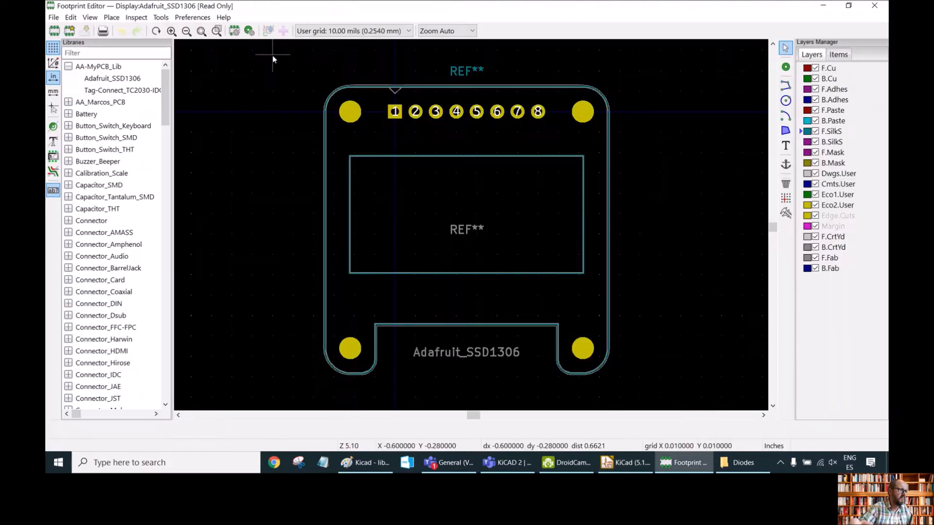
pyautogui.click(116, 94)
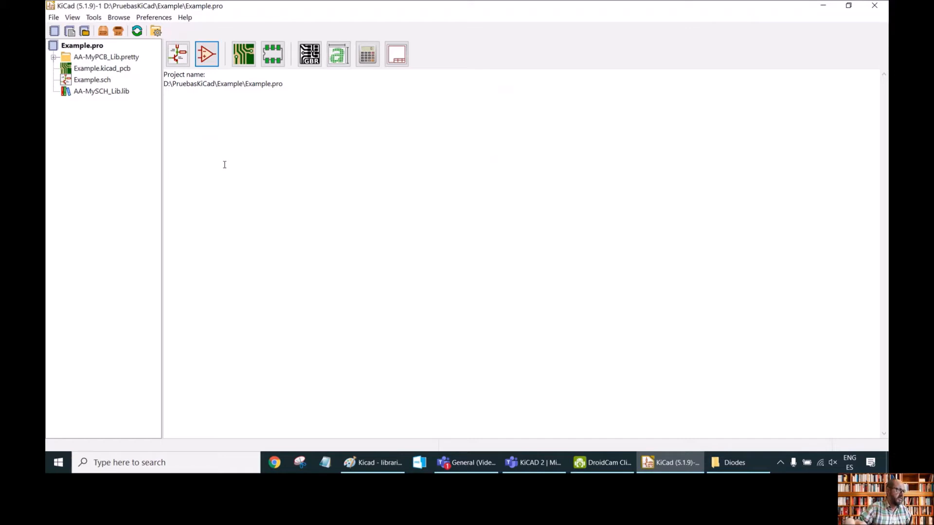
# Open the Symbol Editor and create a new symbol named Diode with reference designator D in AA-MySCH_Lib.
pyautogui.click(206, 58)
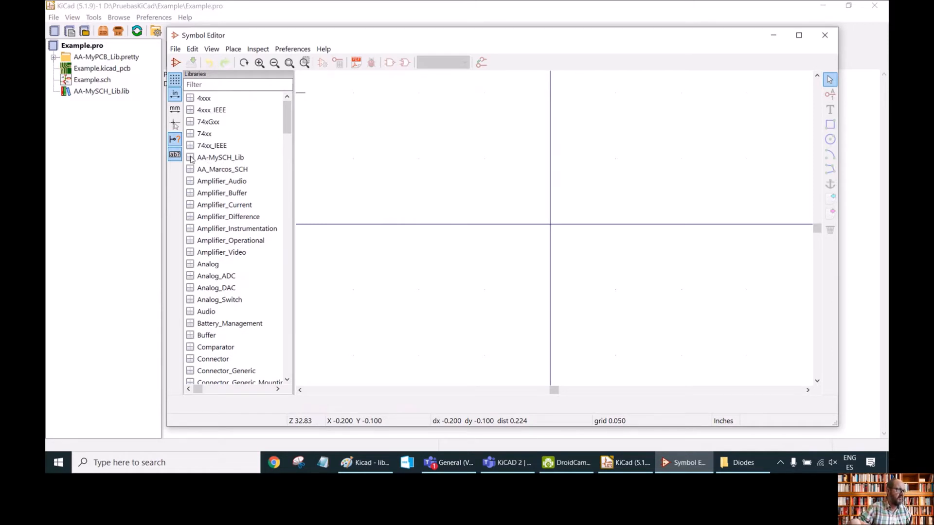
pyautogui.doubleClick(218, 158)
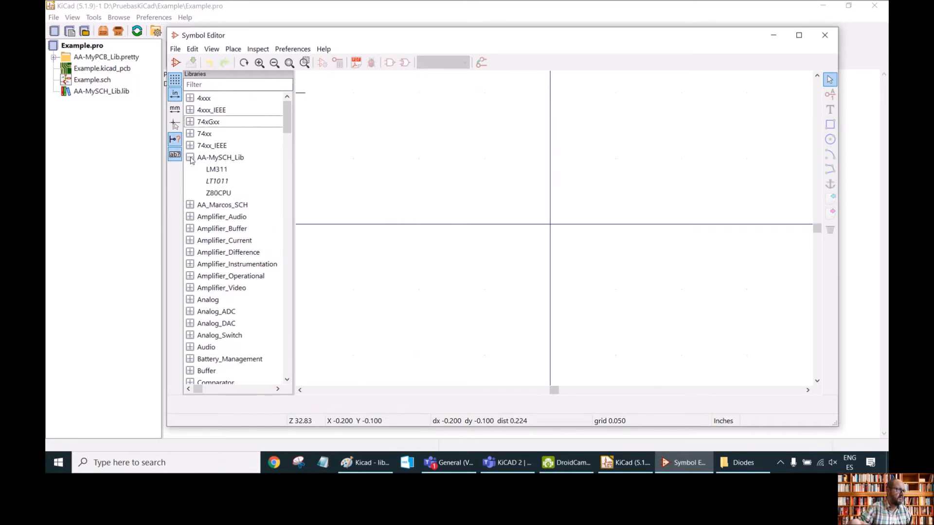
pyautogui.click(217, 170)
pyautogui.doubleClick(220, 170)
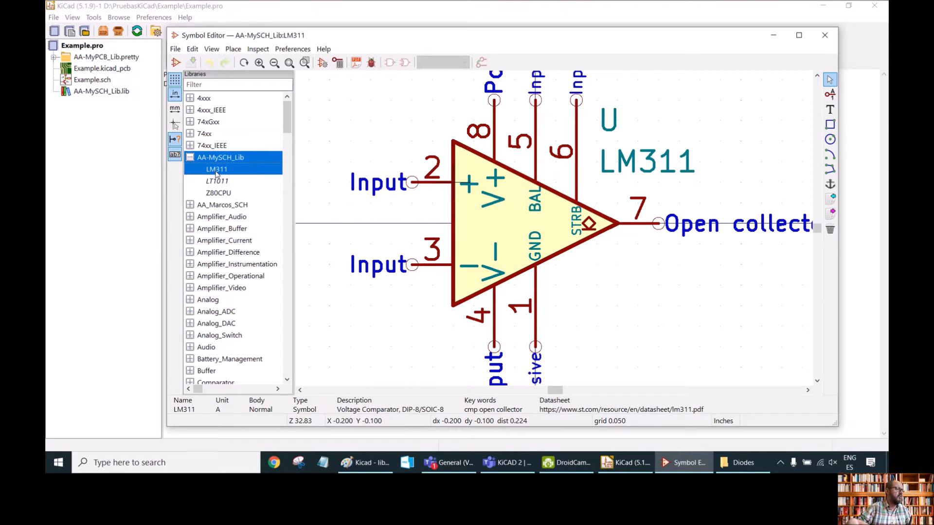
pyautogui.click(176, 49)
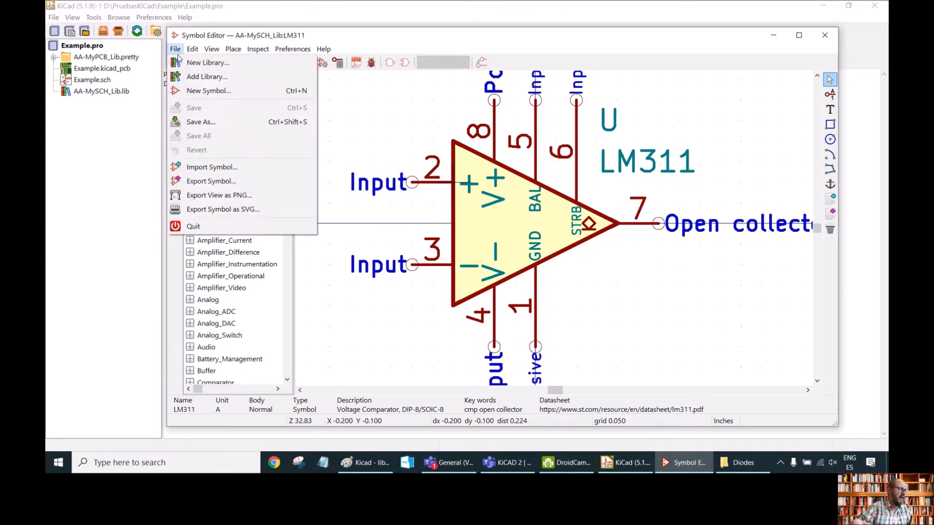
pyautogui.click(212, 92)
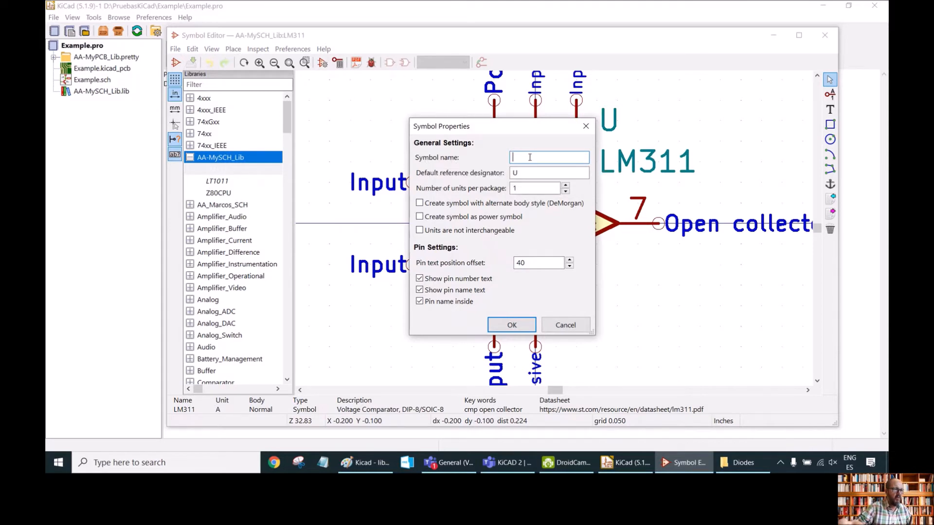
pyautogui.write('Diode')
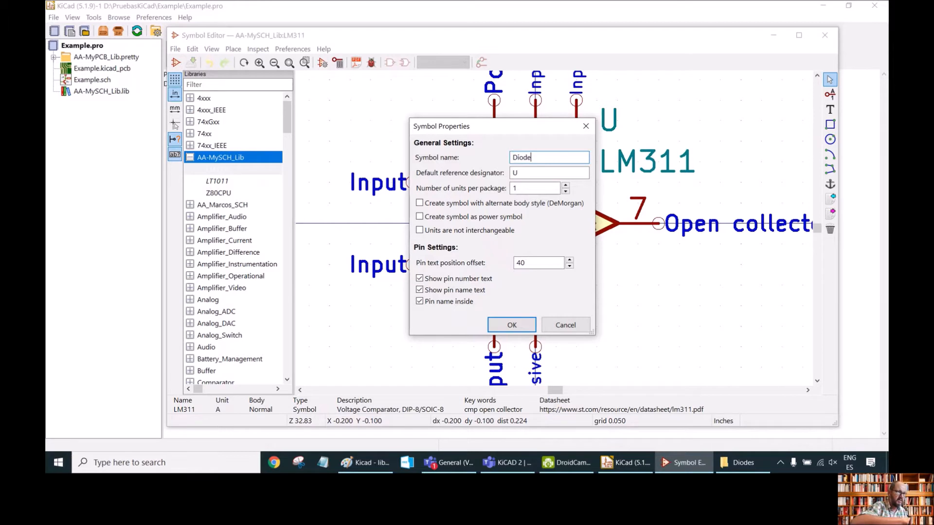
pyautogui.click(524, 175)
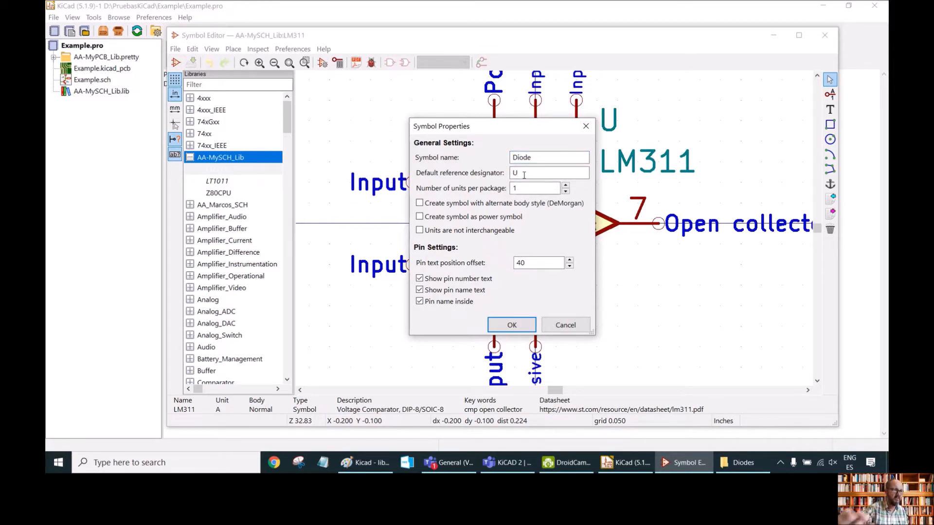
pyautogui.press('BackSpace')
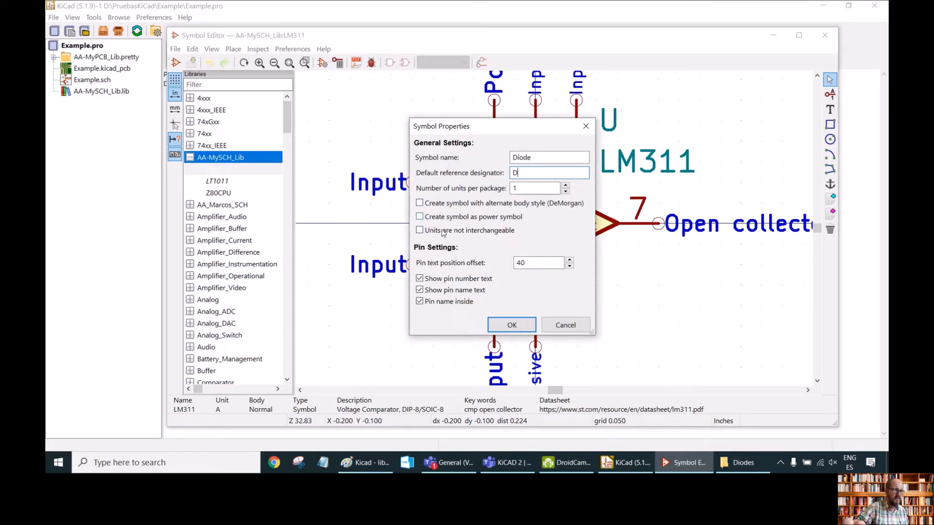
pyautogui.click(512, 326)
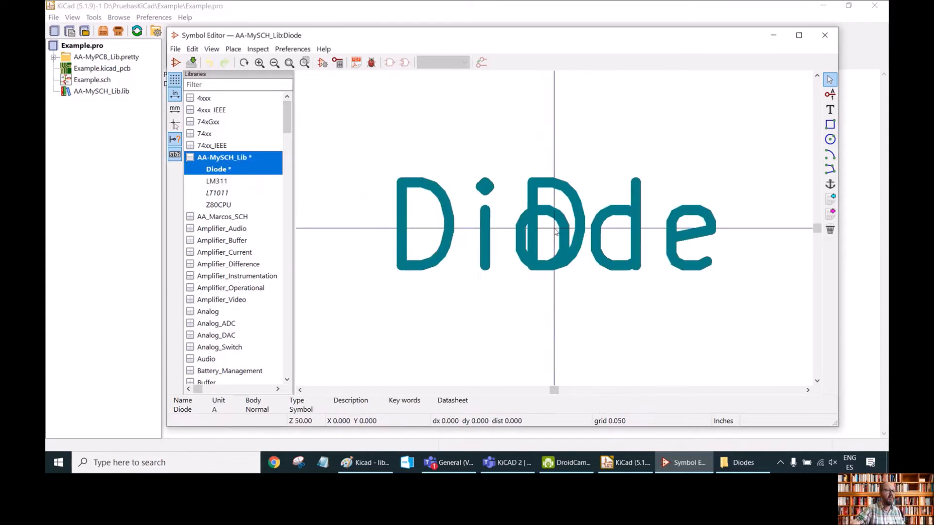
# Move the symbol's Diode value field up above the origin.
pyautogui.scroll(-3, 556, 232)
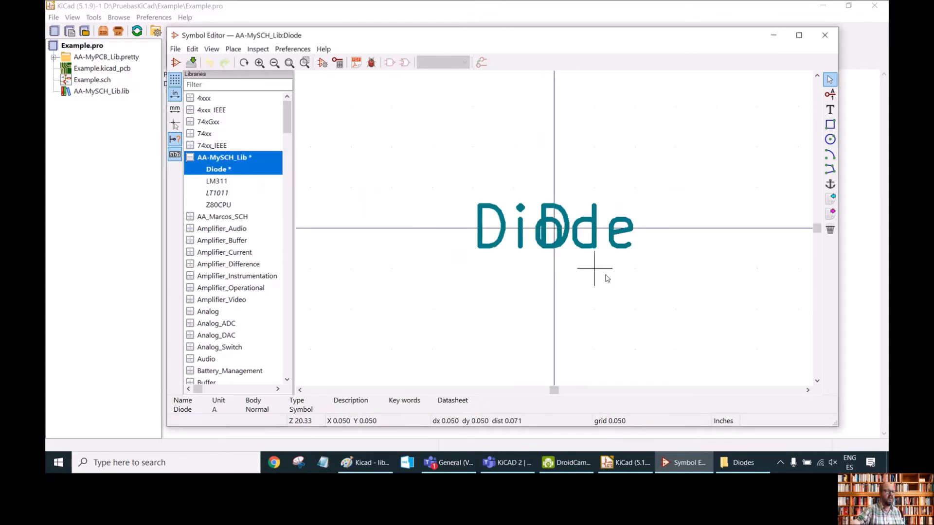
pyautogui.click(533, 227)
pyautogui.click(576, 250)
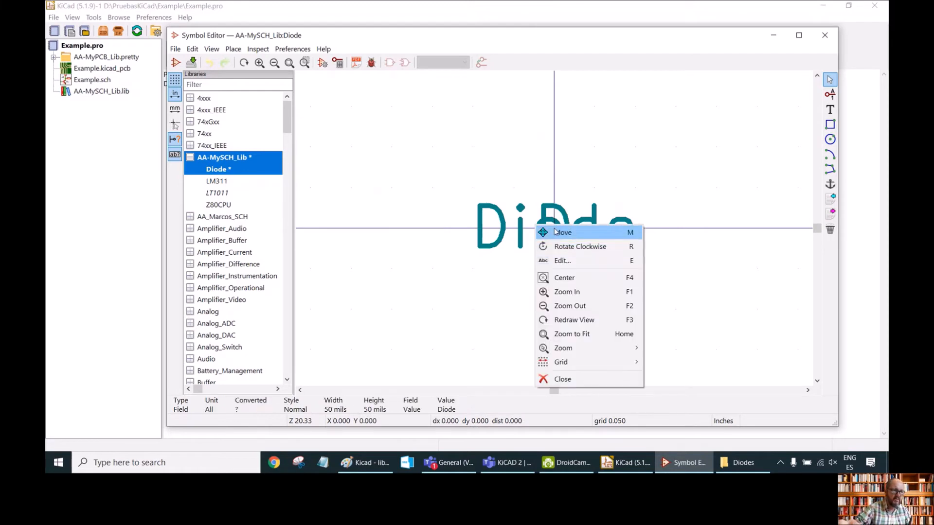
pyautogui.click(562, 233)
pyautogui.click(550, 227)
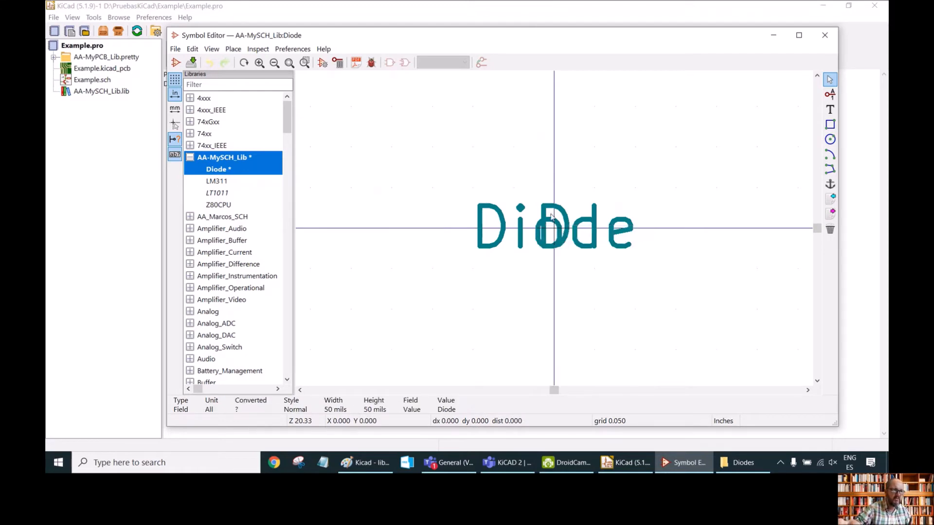
pyautogui.moveTo(548, 228); pyautogui.dragTo(545, 179)
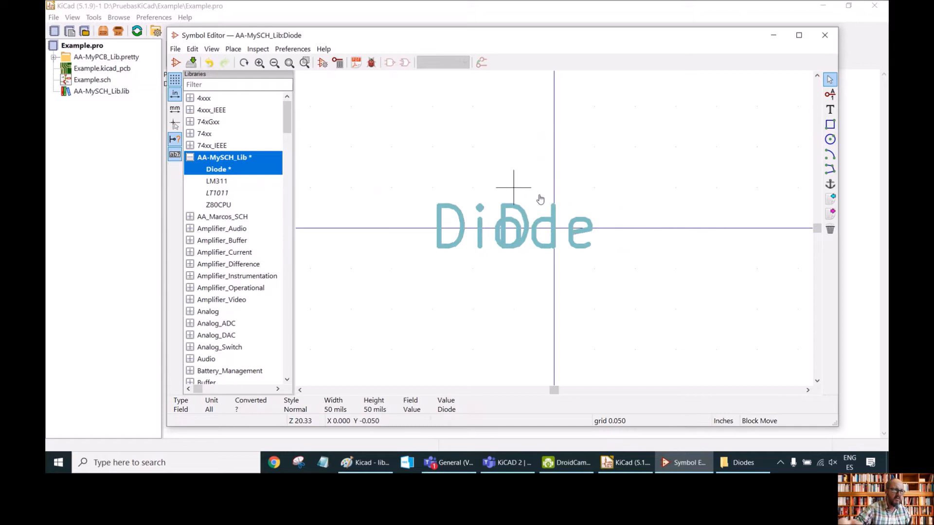
pyautogui.click(562, 155)
pyautogui.rightClick(550, 180)
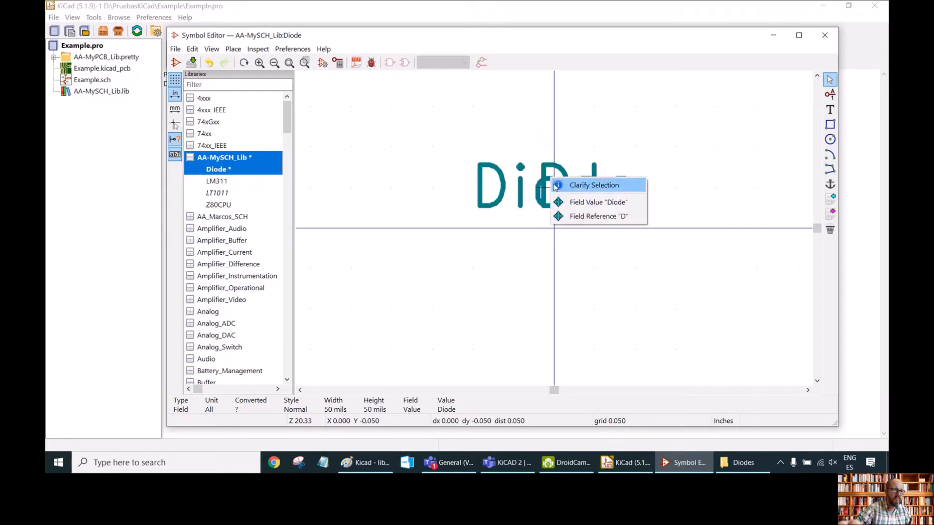
pyautogui.click(570, 204)
pyautogui.click(566, 192)
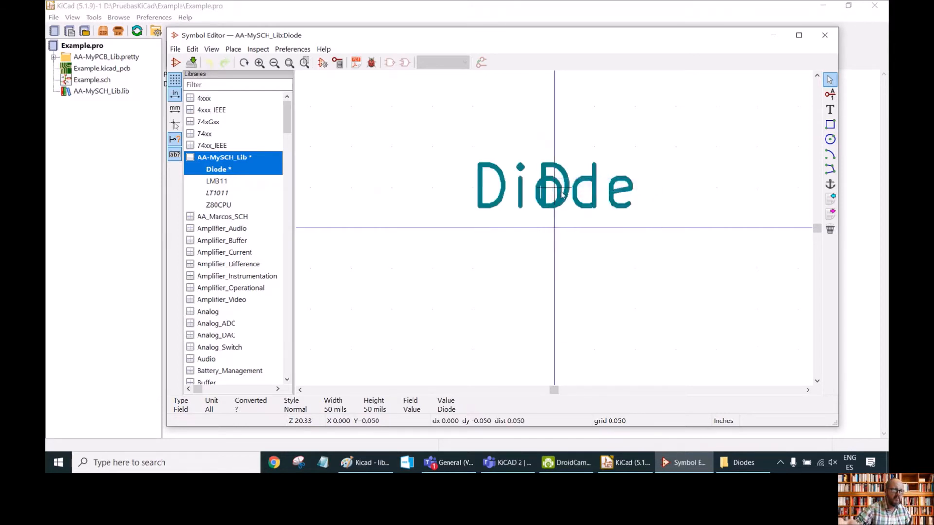
pyautogui.click(566, 125)
# Move the D reference field down below the origin.
pyautogui.moveTo(513, 189); pyautogui.dragTo(593, 229)
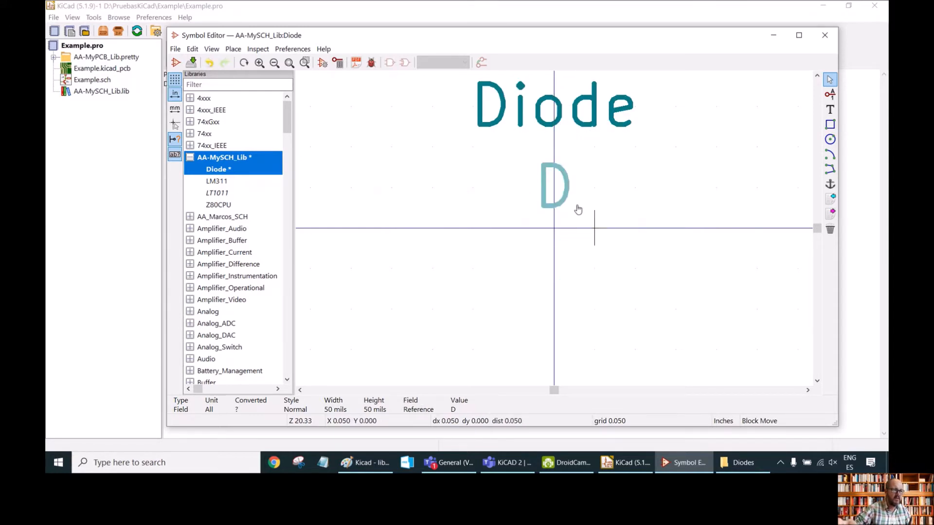
pyautogui.click(577, 345)
pyautogui.click(556, 153)
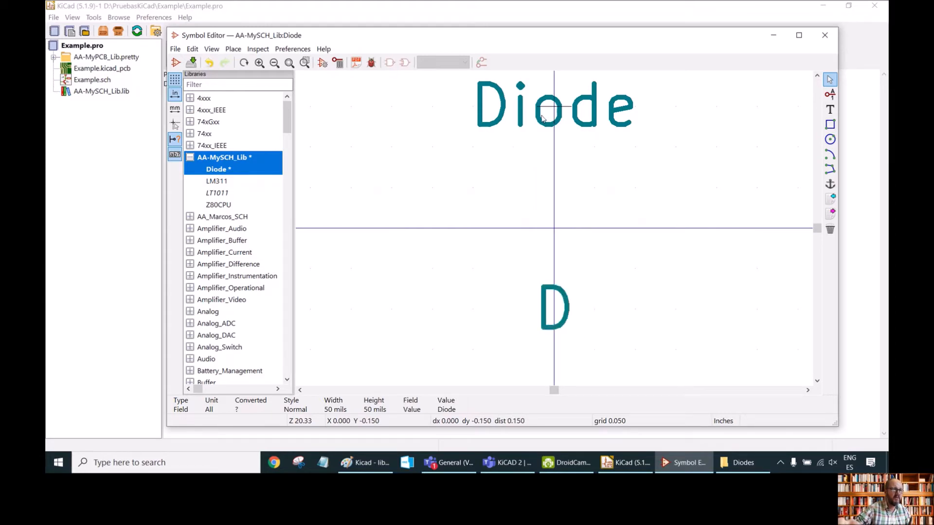
pyautogui.click(555, 152)
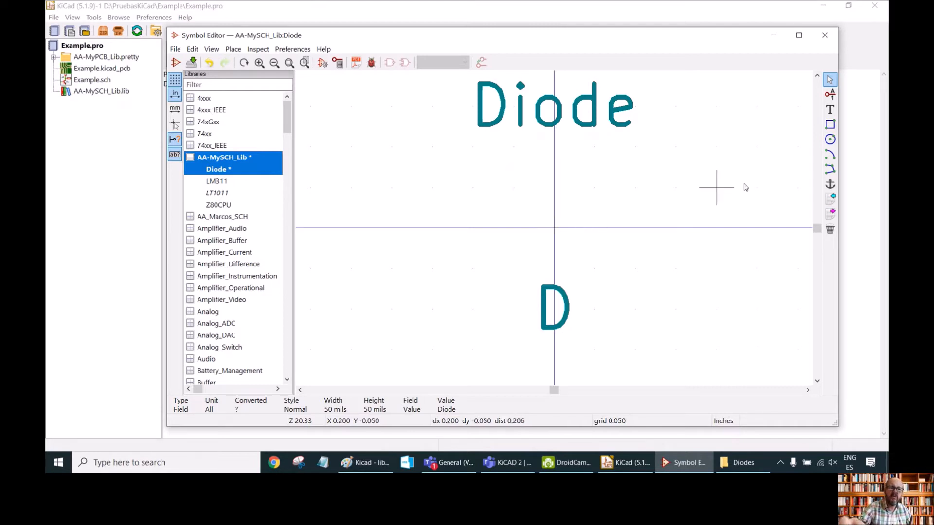
# Draw a closed triangle polyline pointing right, centred on the origin, as the diode body.
pyautogui.click(829, 170)
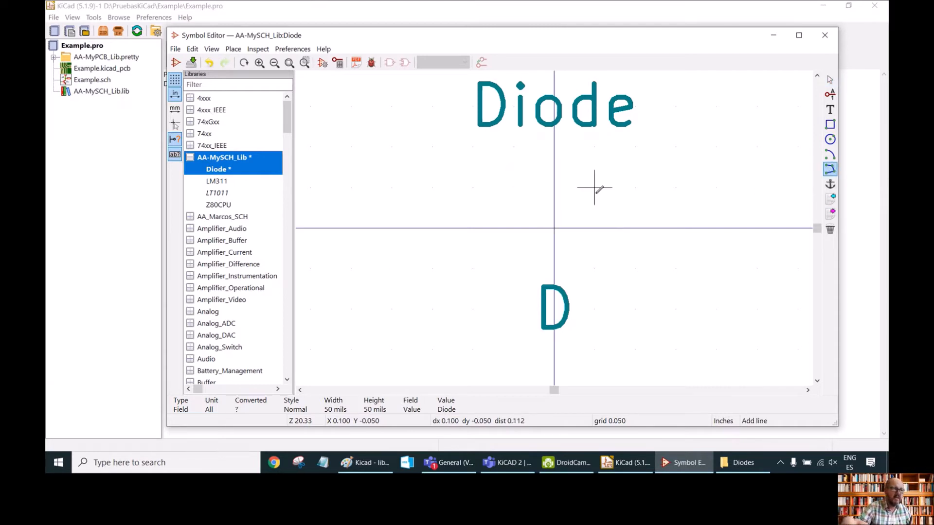
pyautogui.click(514, 187)
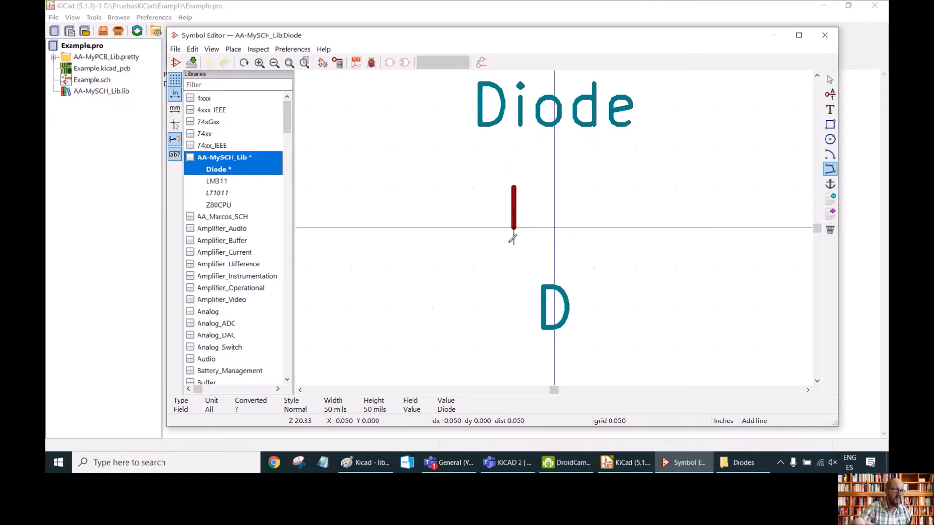
pyautogui.click(513, 268)
pyautogui.click(597, 227)
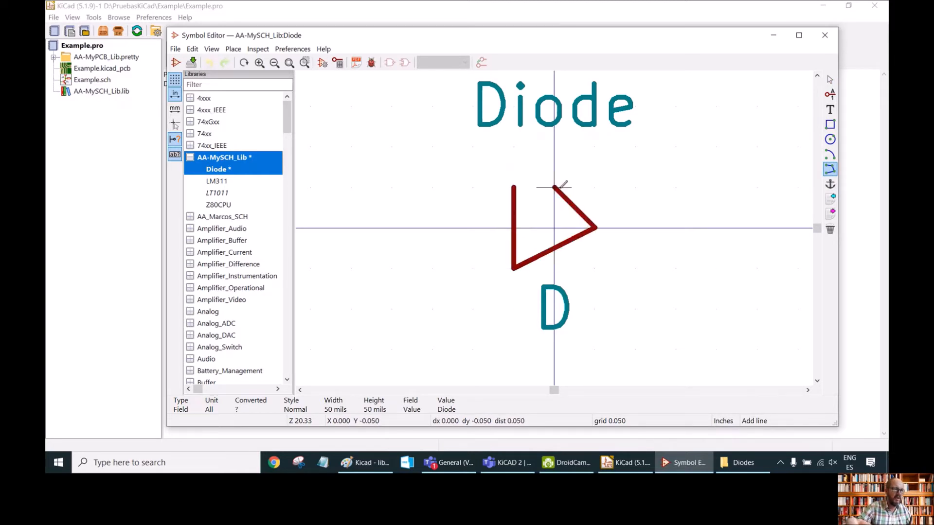
pyautogui.doubleClick(514, 187)
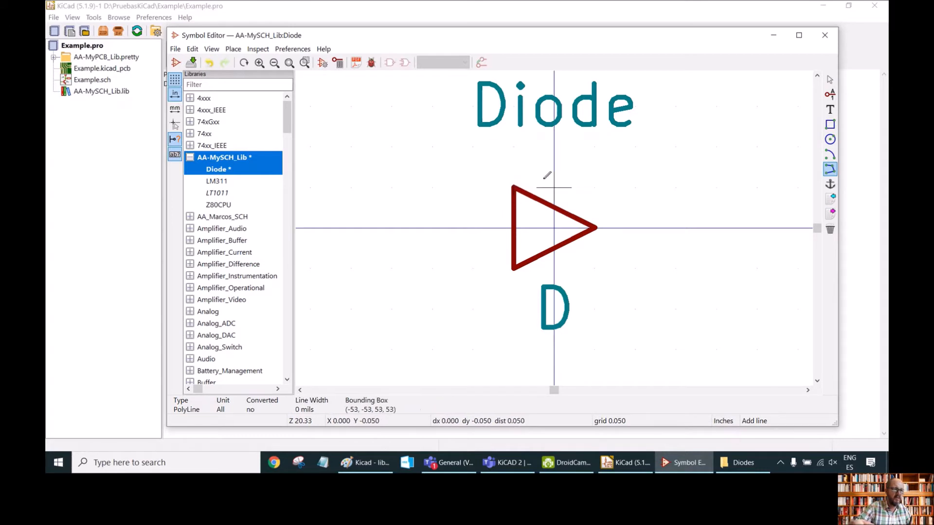
# Draw a vertical cathode bar line through the triangle's tip and exit the line tool.
pyautogui.click(595, 187)
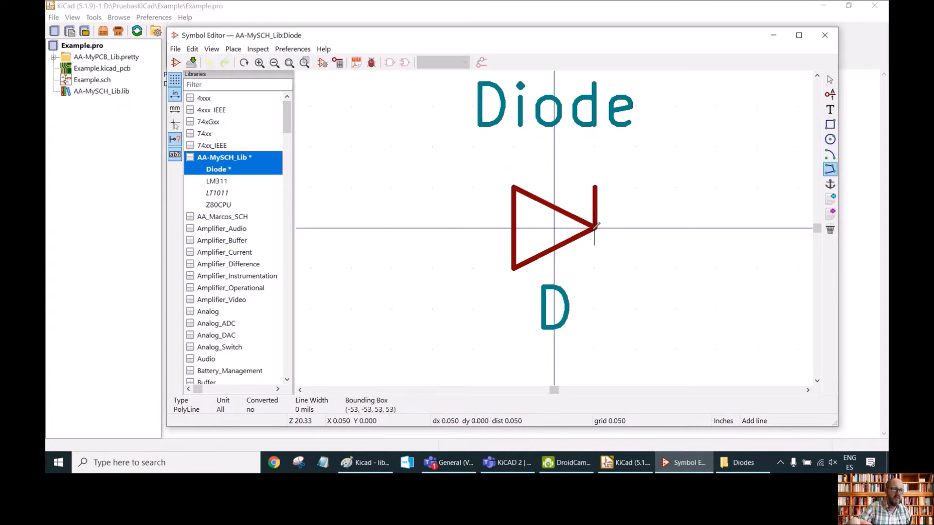
pyautogui.doubleClick(594, 268)
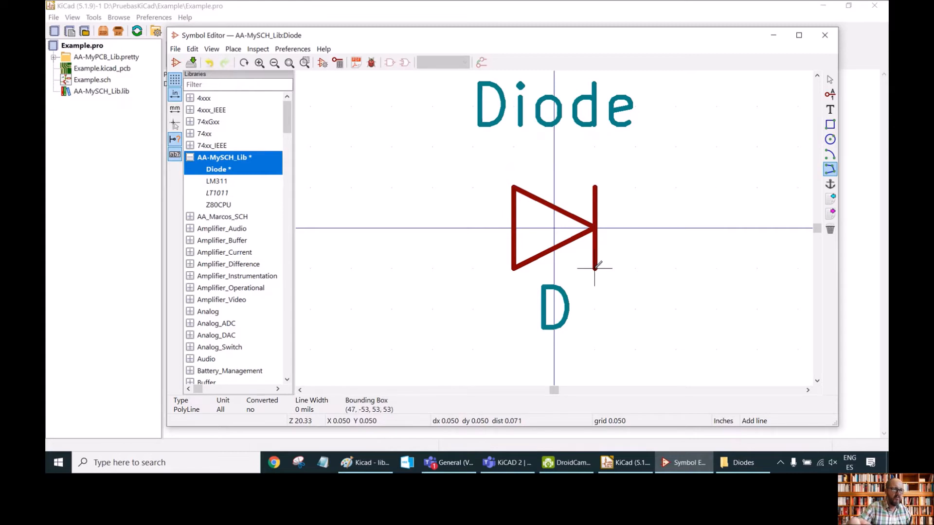
pyautogui.rightClick(647, 239)
pyautogui.click(654, 245)
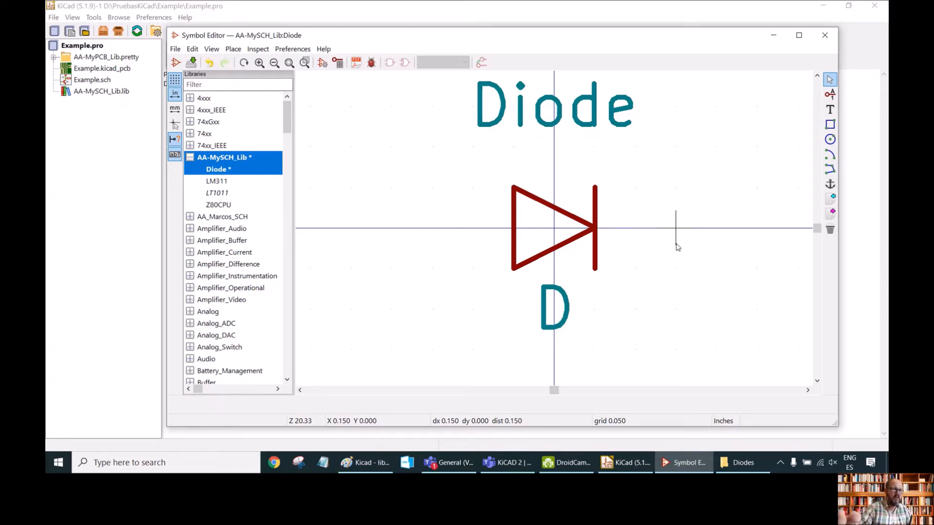
# Set the cathode bar's line width to 10 mils.
pyautogui.click(594, 200)
pyautogui.doubleClick(594, 200)
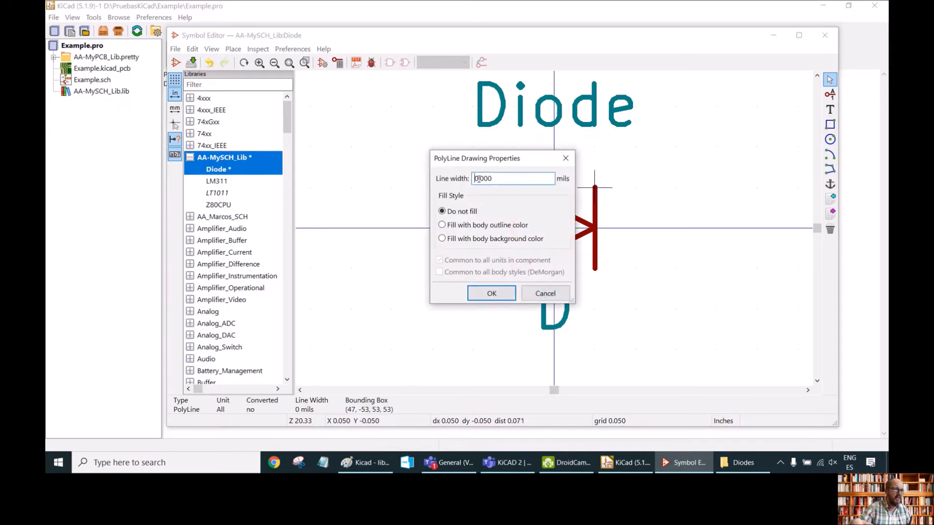
pyautogui.write('10')
pyautogui.click(489, 299)
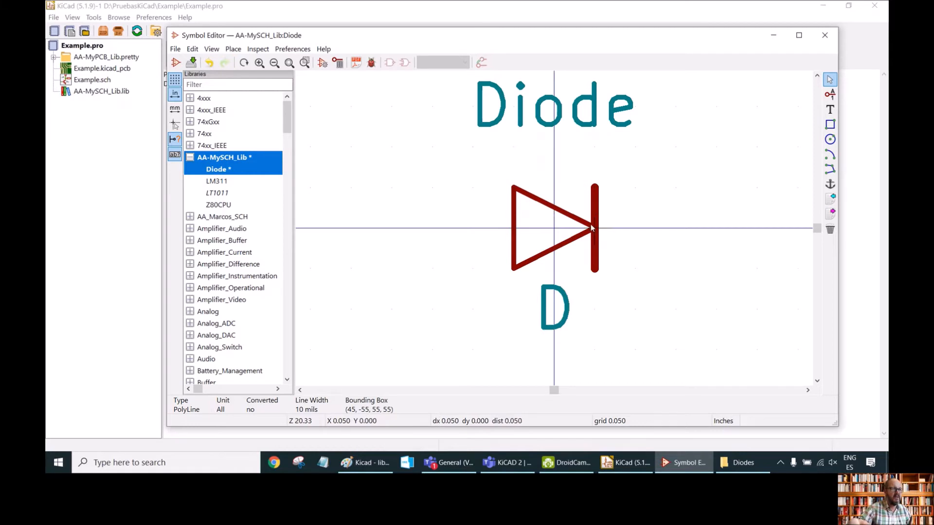
# Set the triangle's line width to 10 mils.
pyautogui.doubleClick(514, 212)
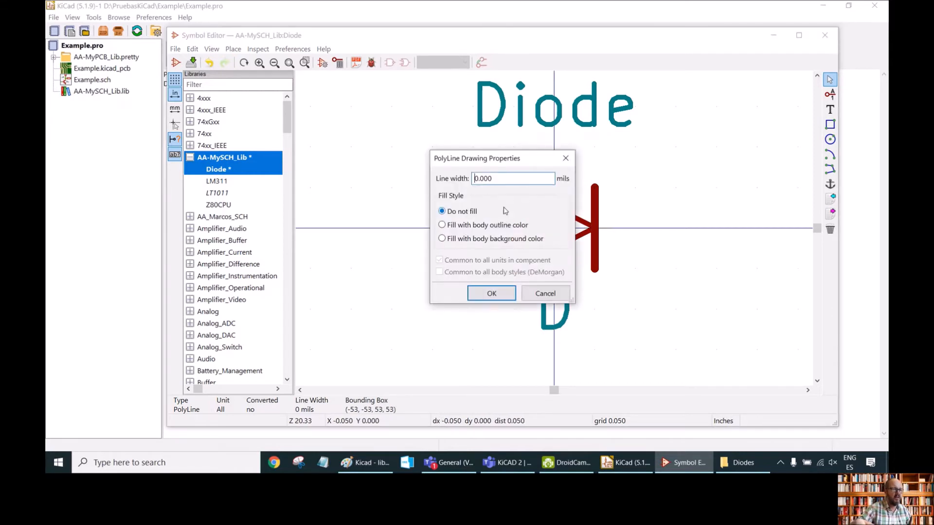
pyautogui.write('10')
pyautogui.press('Return')
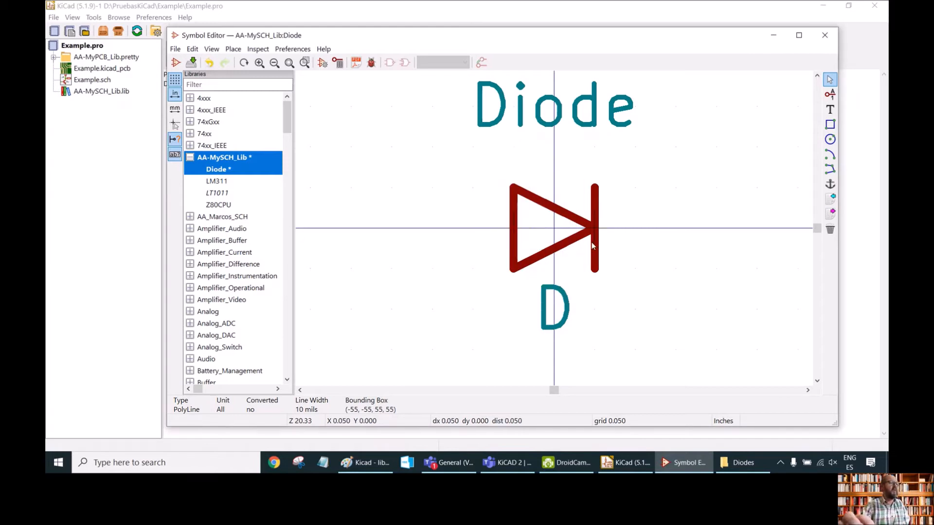
pyautogui.scroll(-1, 591, 242)
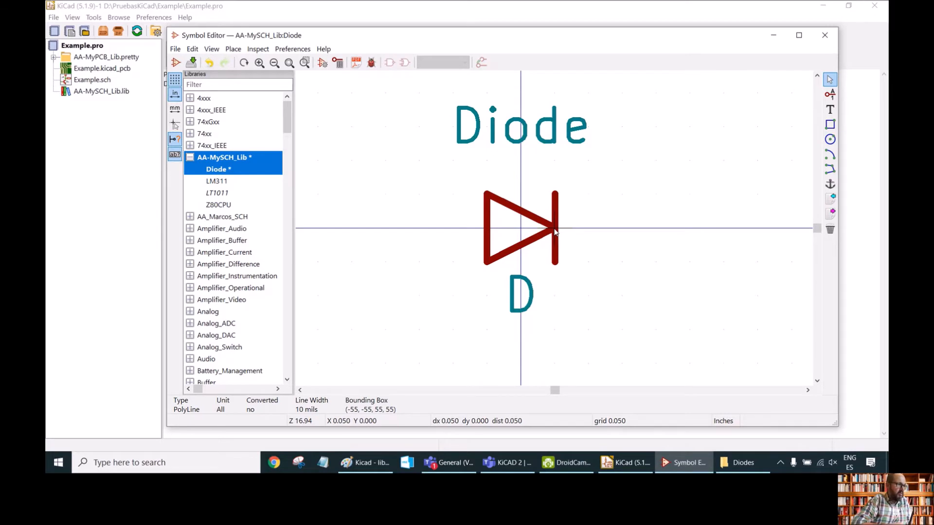
pyautogui.click(193, 50)
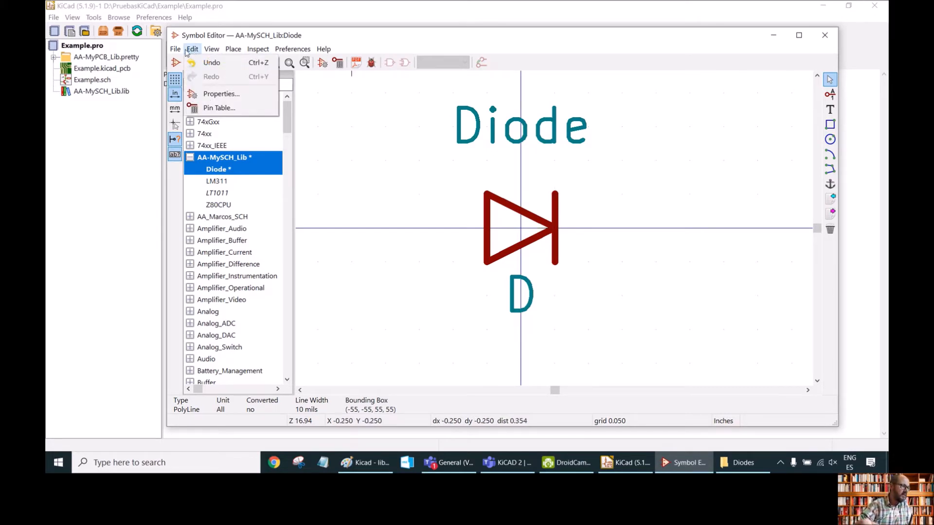
pyautogui.moveTo(234, 52)
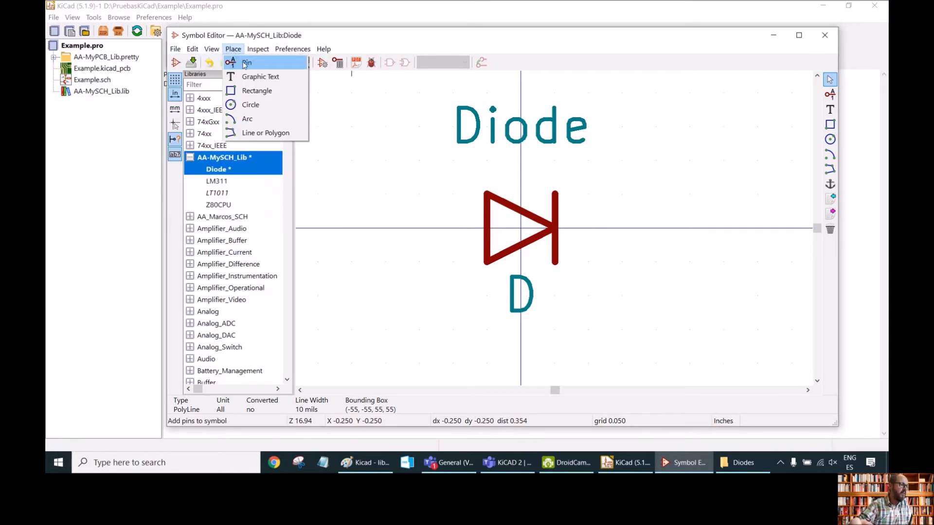
pyautogui.click(691, 156)
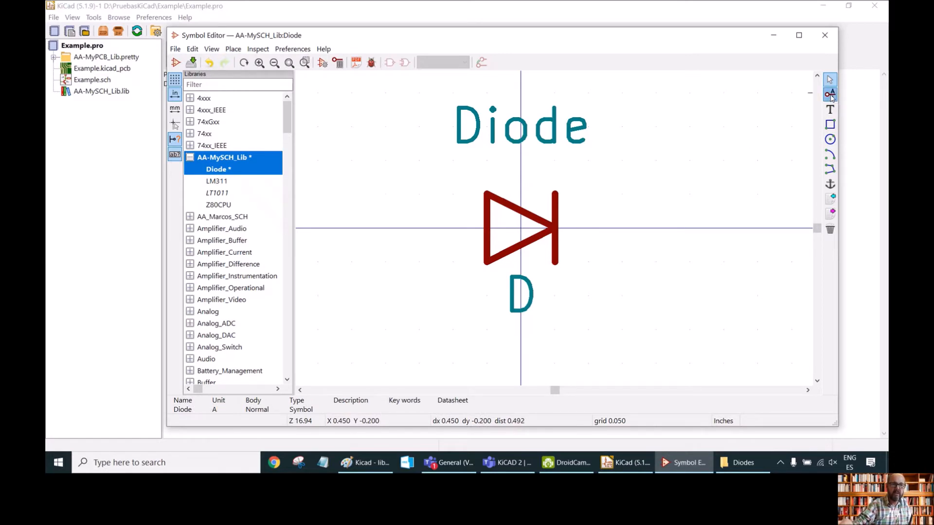
# Add a passive pin named A with number 1 at the triangle's left side.
pyautogui.click(830, 95)
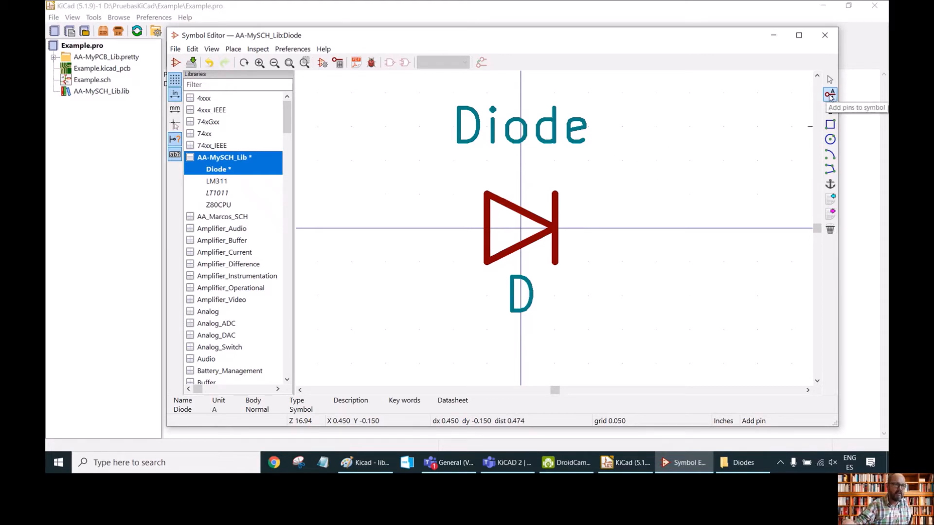
pyautogui.click(418, 193)
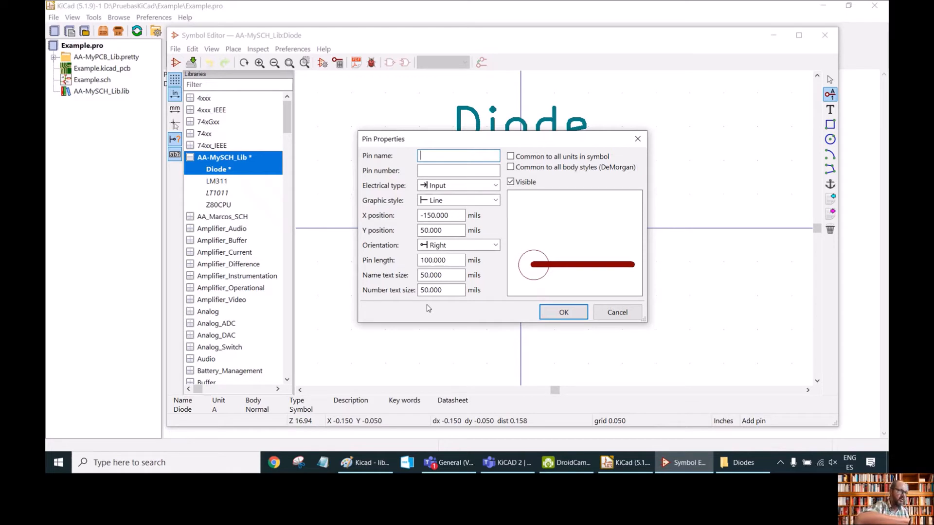
pyautogui.write('A')
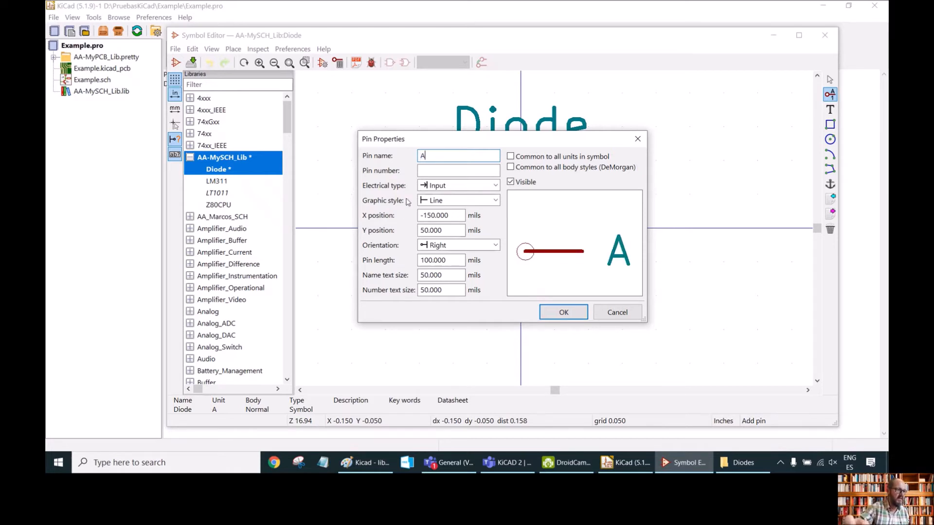
pyautogui.write('1')
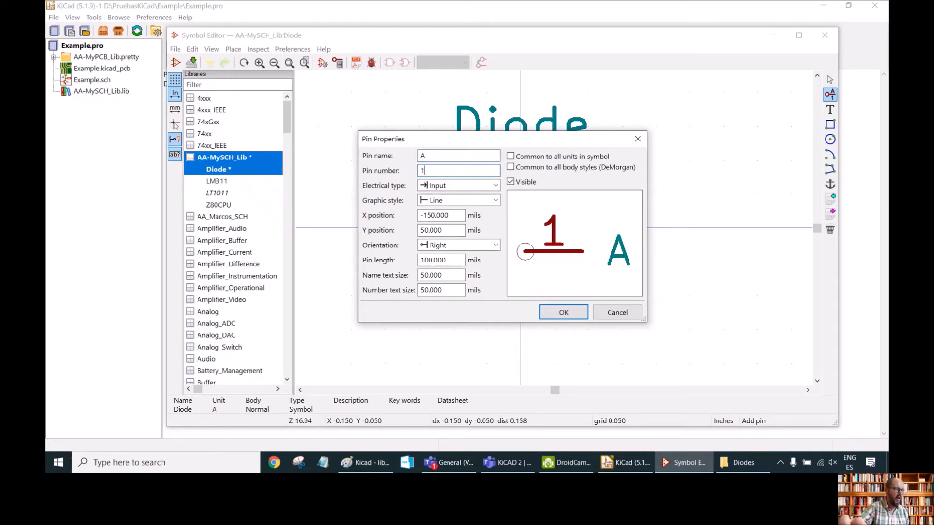
pyautogui.click(437, 187)
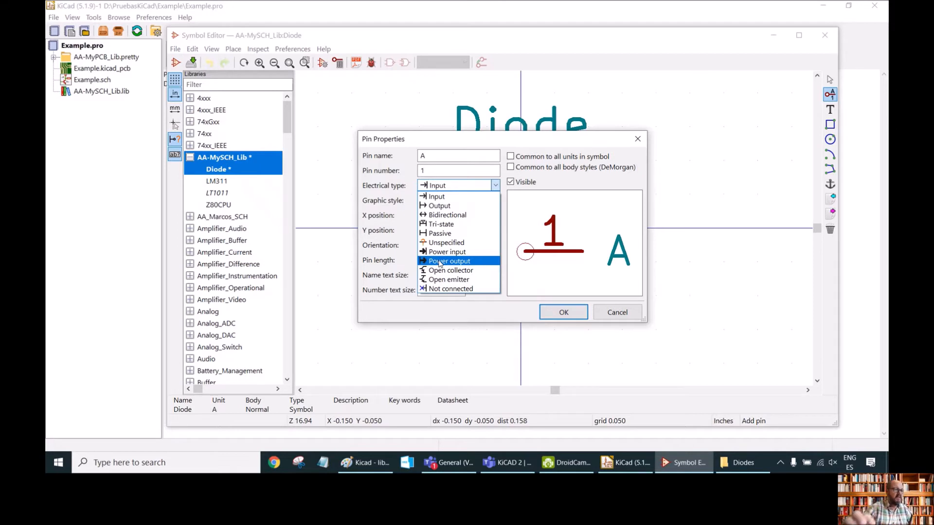
pyautogui.click(440, 234)
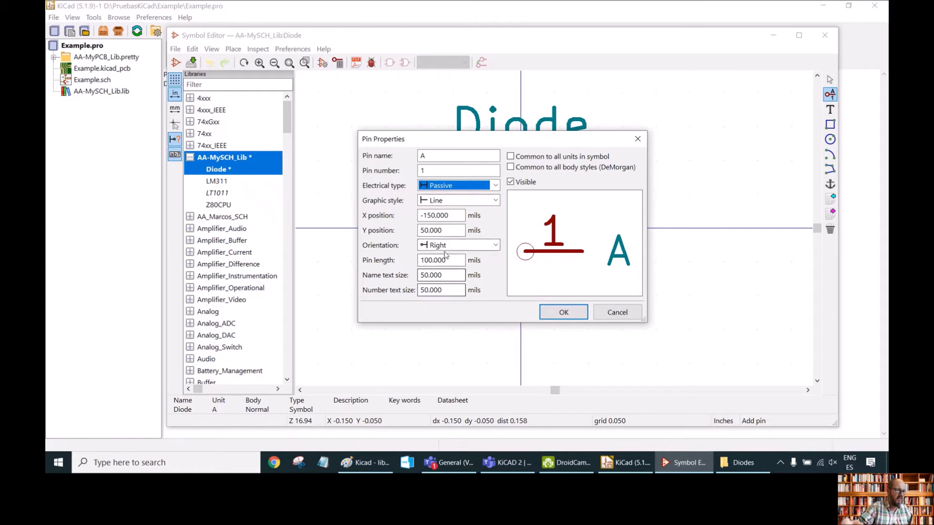
pyautogui.click(564, 313)
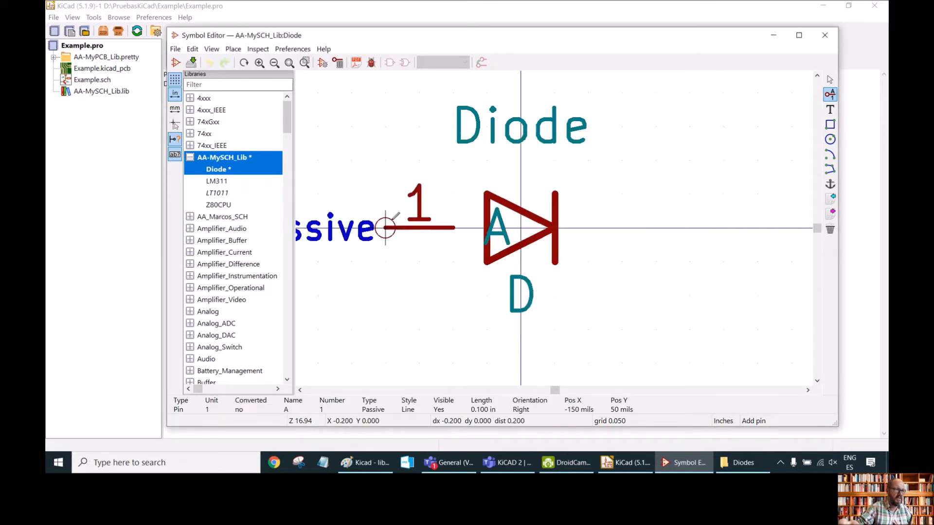
pyautogui.click(417, 219)
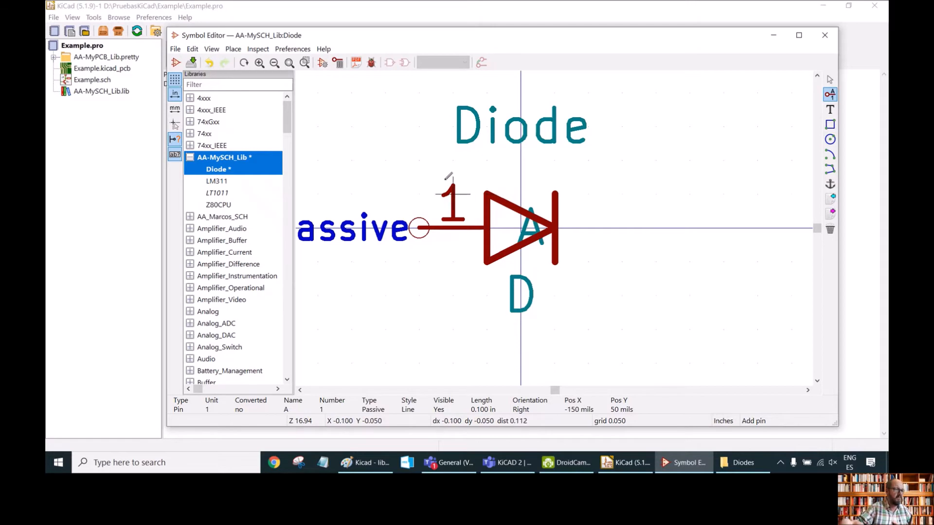
# Add a passive pin named K with number 2, rotated to face left, at the bar's right side.
pyautogui.click(385, 159)
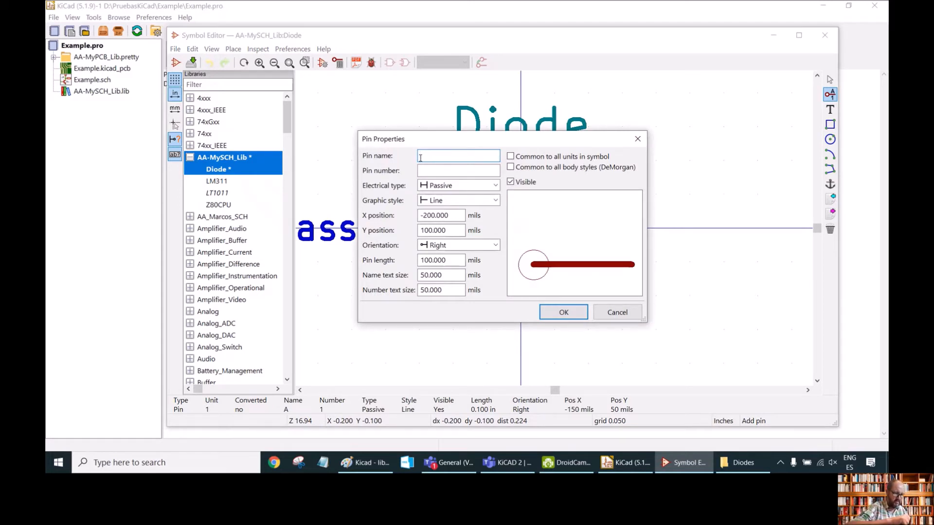
pyautogui.write('K')
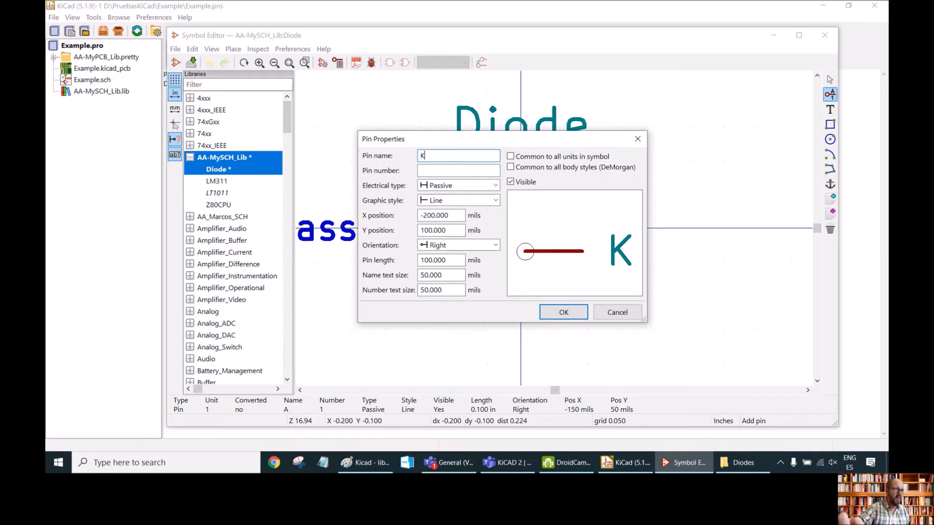
pyautogui.click(427, 168)
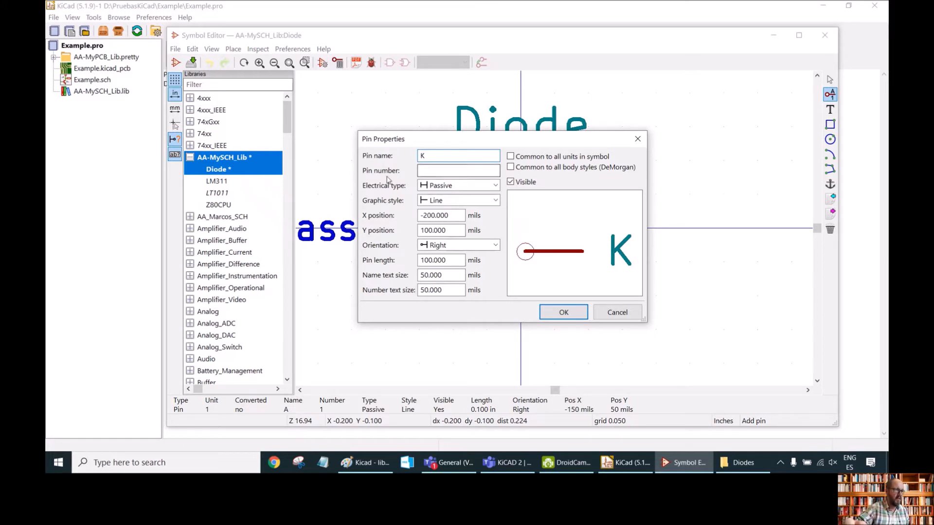
pyautogui.write('2')
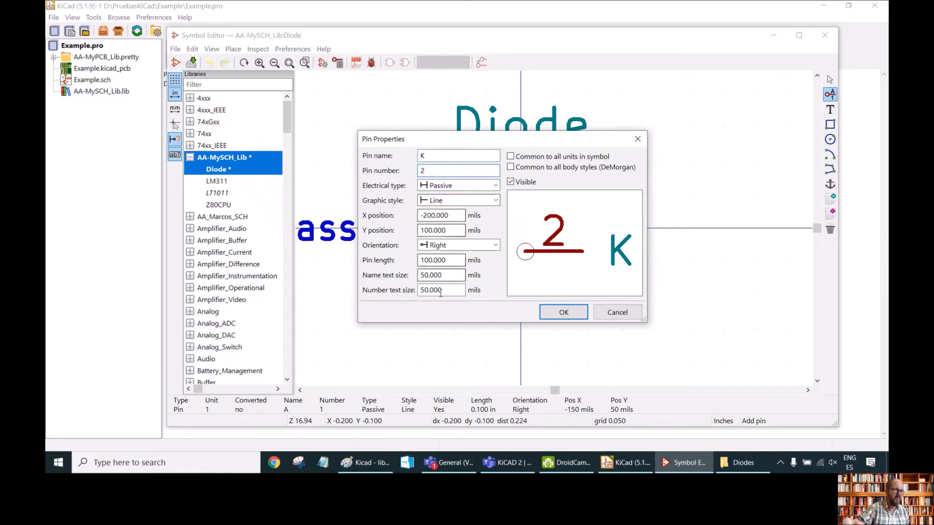
pyautogui.click(561, 312)
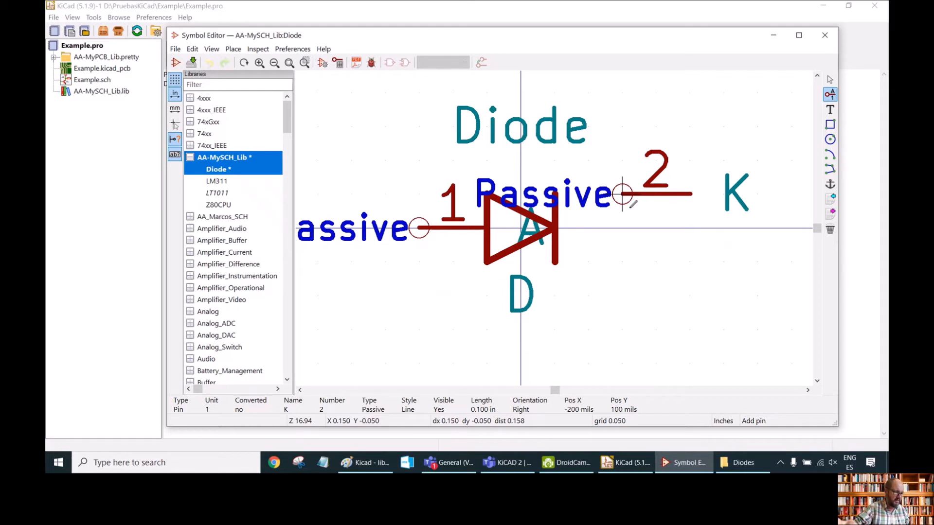
pyautogui.press('r')
pyautogui.press('r')
pyautogui.click(623, 228)
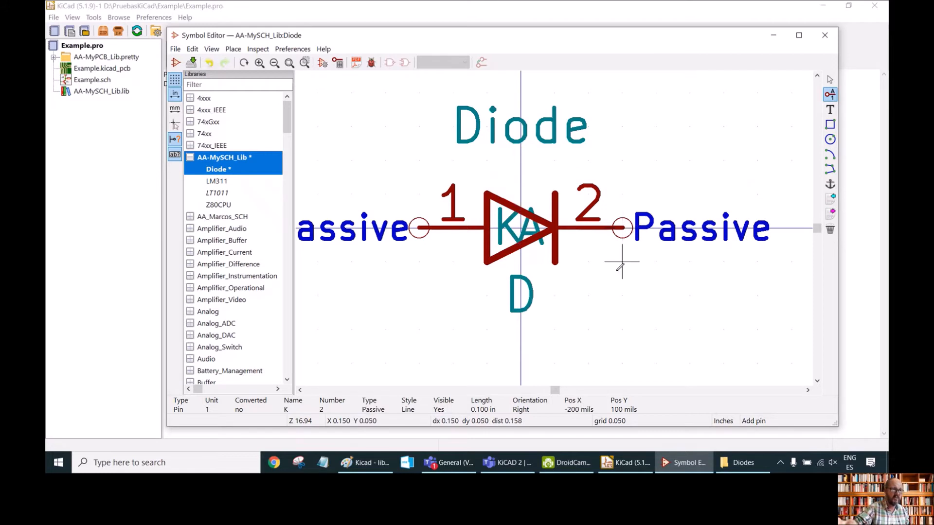
# Turn off showing pin names in the symbol properties.
pyautogui.scroll(-1, 591, 263)
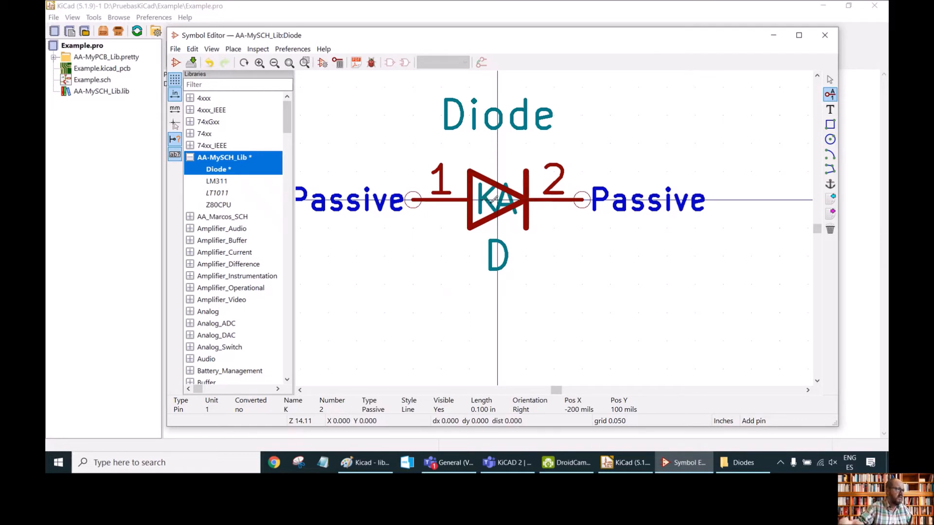
pyautogui.click(192, 49)
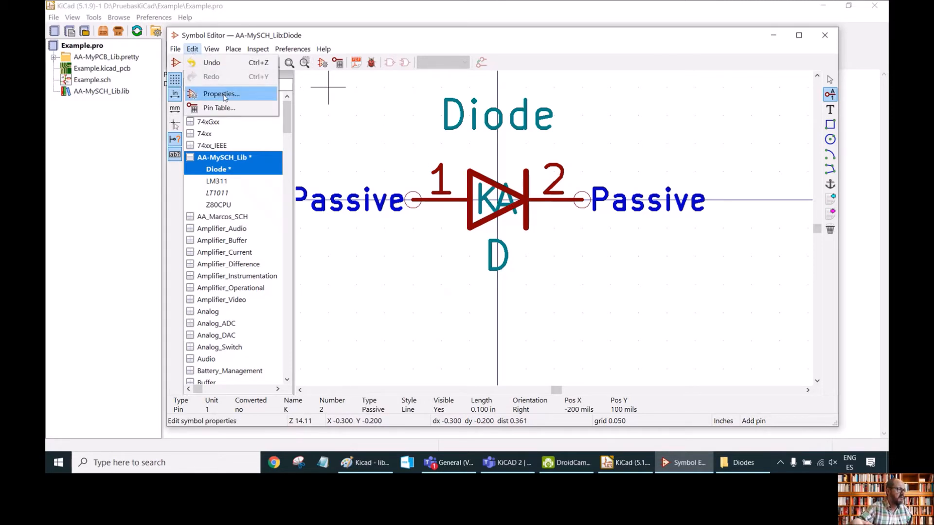
pyautogui.click(224, 96)
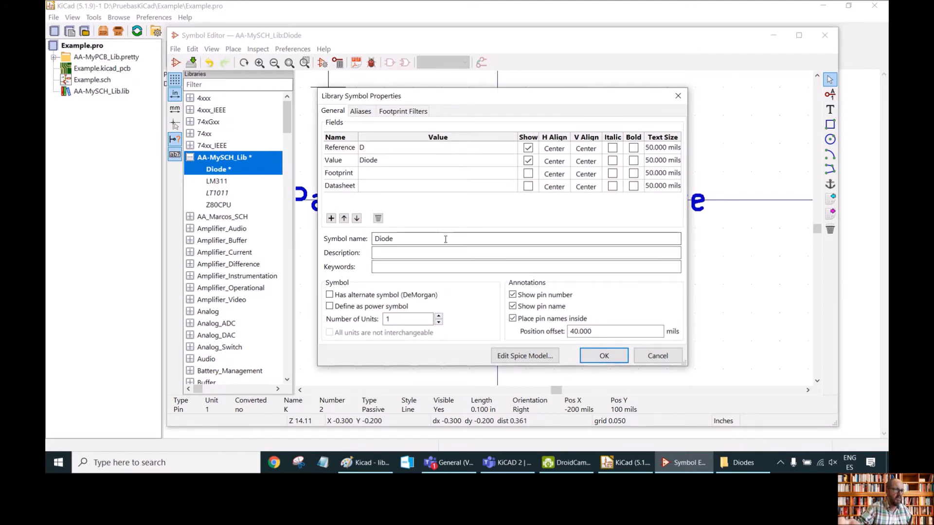
pyautogui.click(512, 307)
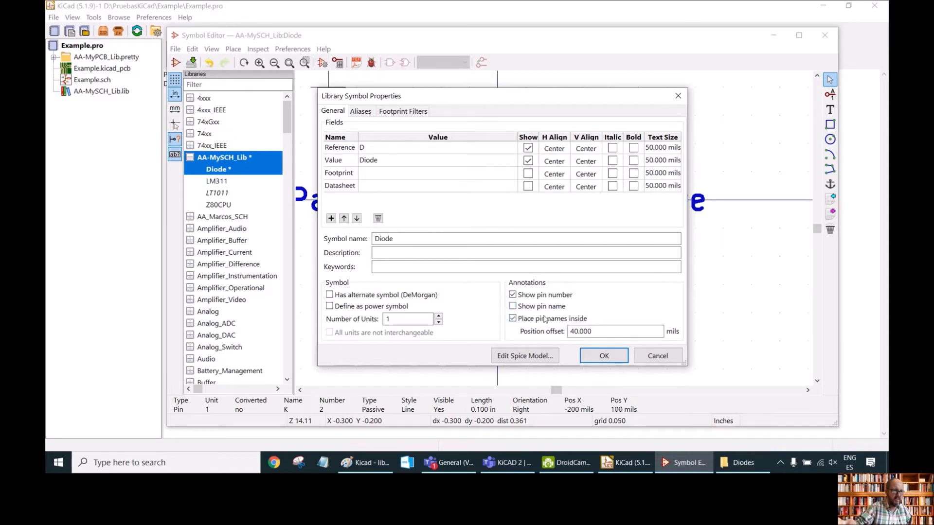
pyautogui.click(605, 357)
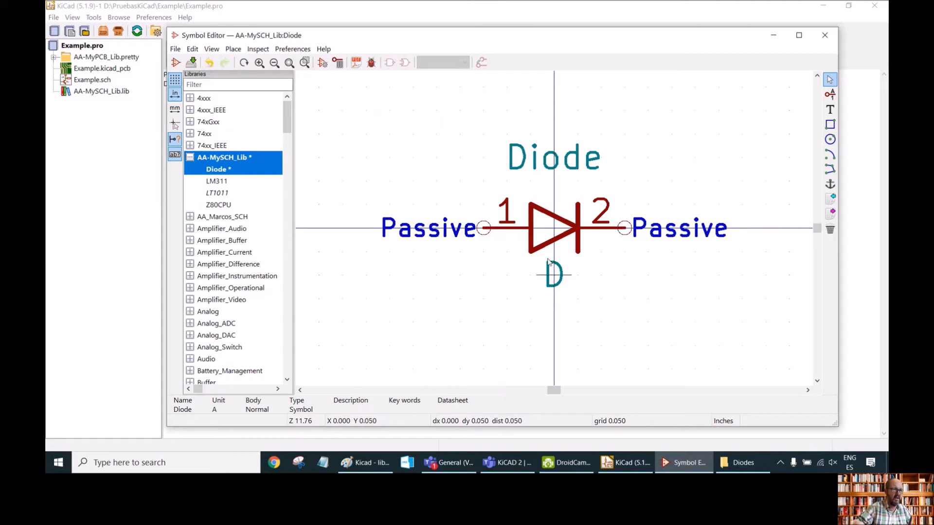
# Move the Diode value field below the diode and the D reference field above it.
pyautogui.moveTo(526, 160); pyautogui.dragTo(507, 321)
pyautogui.moveTo(555, 274); pyautogui.dragTo(556, 204)
pyautogui.moveTo(486, 316); pyautogui.dragTo(567, 287)
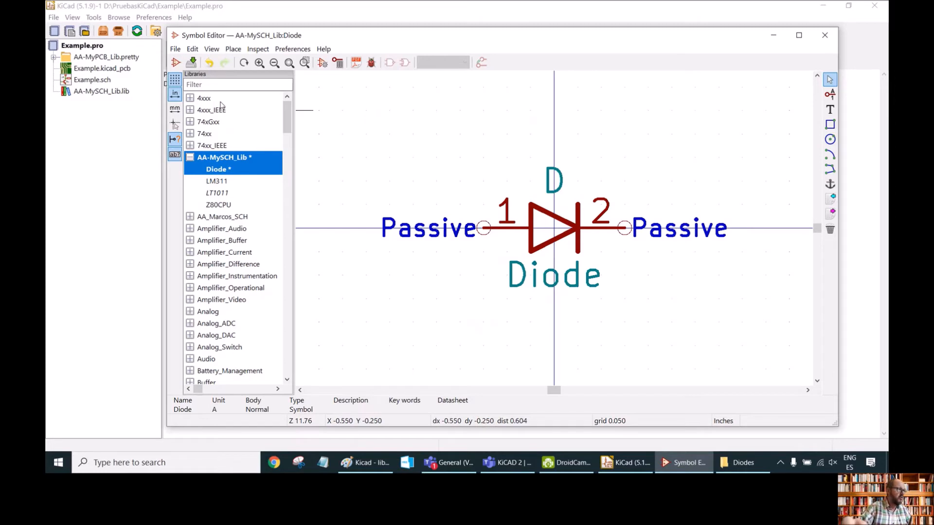
# Save the Diode symbol to the AA-MySCH_Lib library.
pyautogui.click(192, 62)
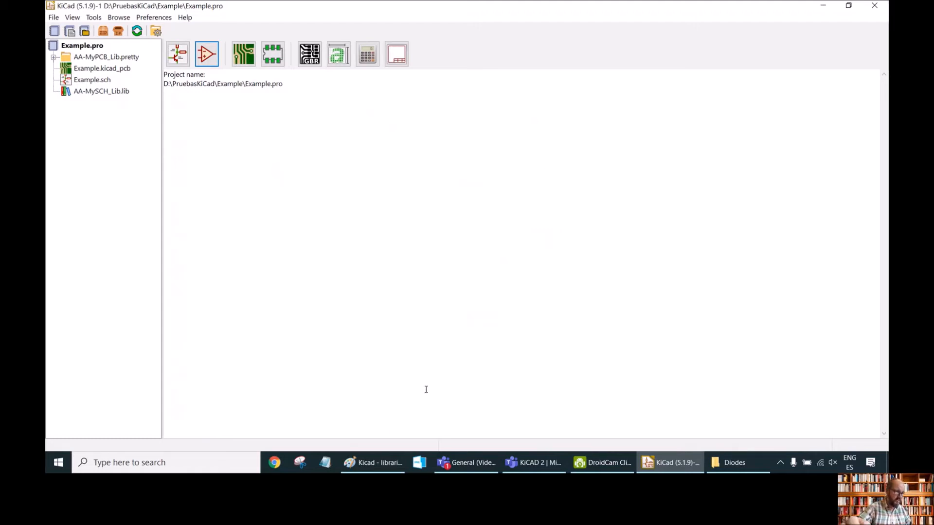
# Underline the DO-41 (DO-204AL) package label in red on the reference drawing.
pyautogui.click(370, 463)
pyautogui.scroll(-3, 394, 288)
pyautogui.scroll(-5, 394, 288)
pyautogui.scroll(2, 397, 288)
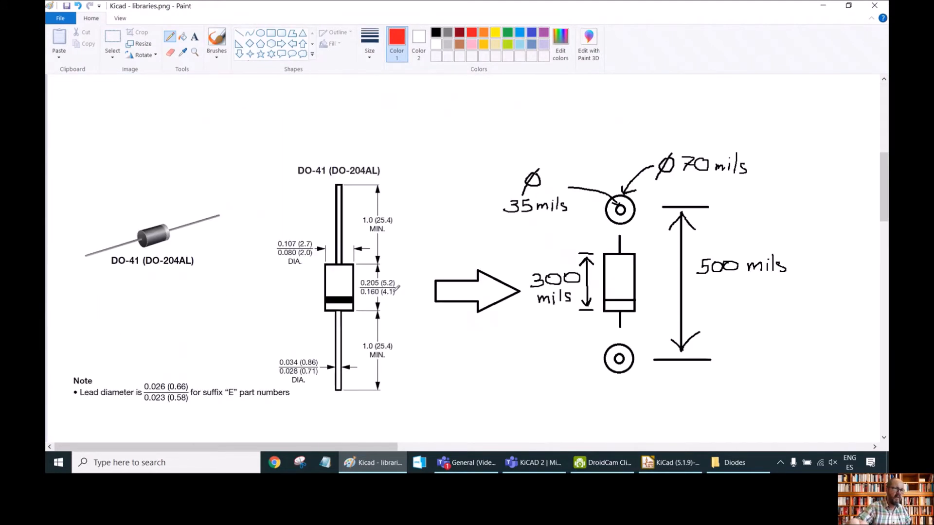
pyautogui.scroll(-1, 886, 186)
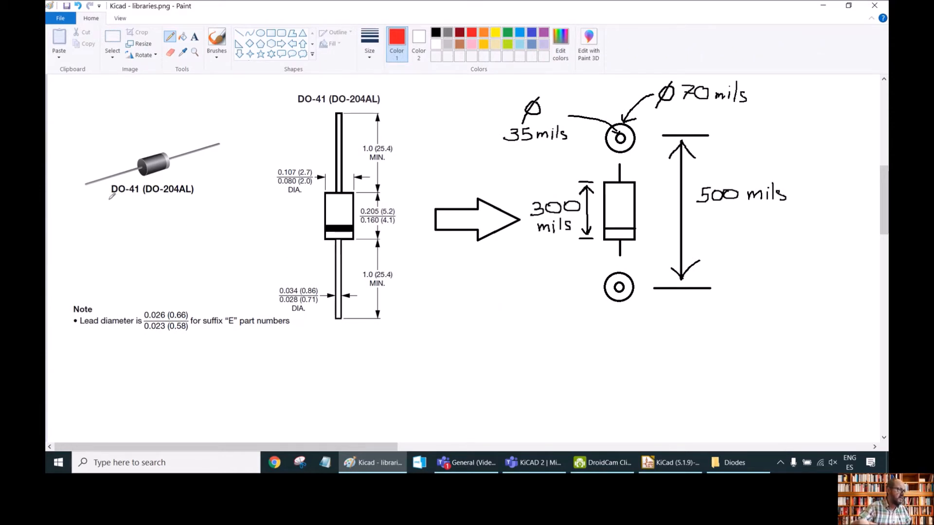
pyautogui.moveTo(109, 198); pyautogui.dragTo(197, 199)
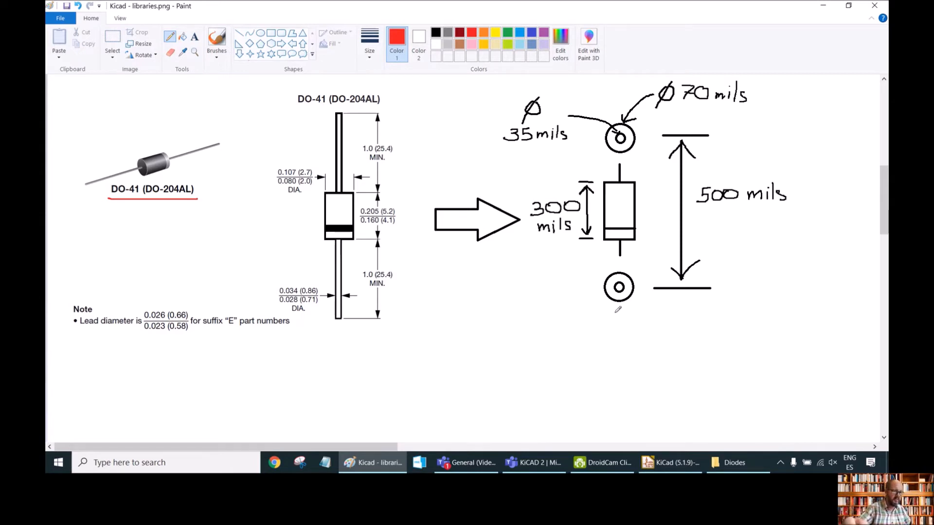
# Open the Footprint Editor and view the footprints stored in AA-MyPCB_Lib.
pyautogui.click(670, 466)
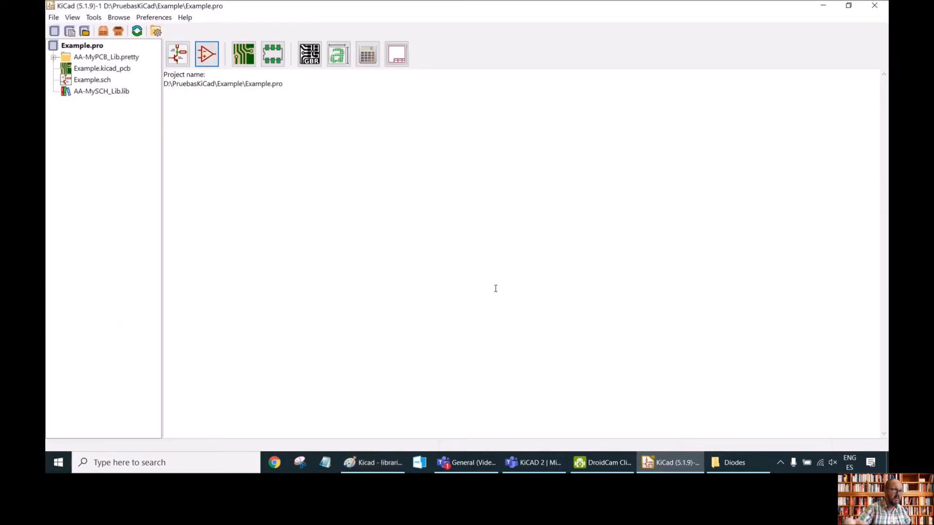
pyautogui.click(271, 57)
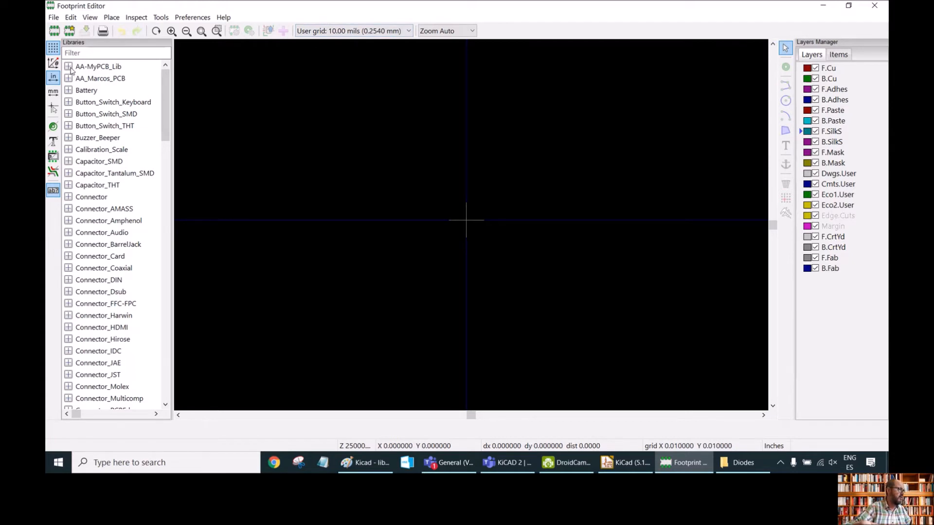
pyautogui.click(84, 70)
pyautogui.click(68, 66)
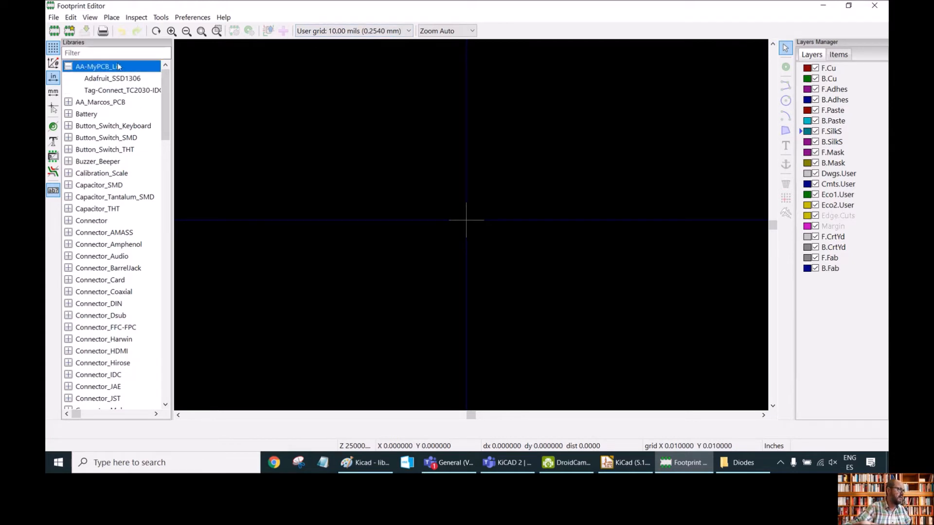
pyautogui.click(108, 79)
pyautogui.doubleClick(108, 80)
pyautogui.doubleClick(108, 91)
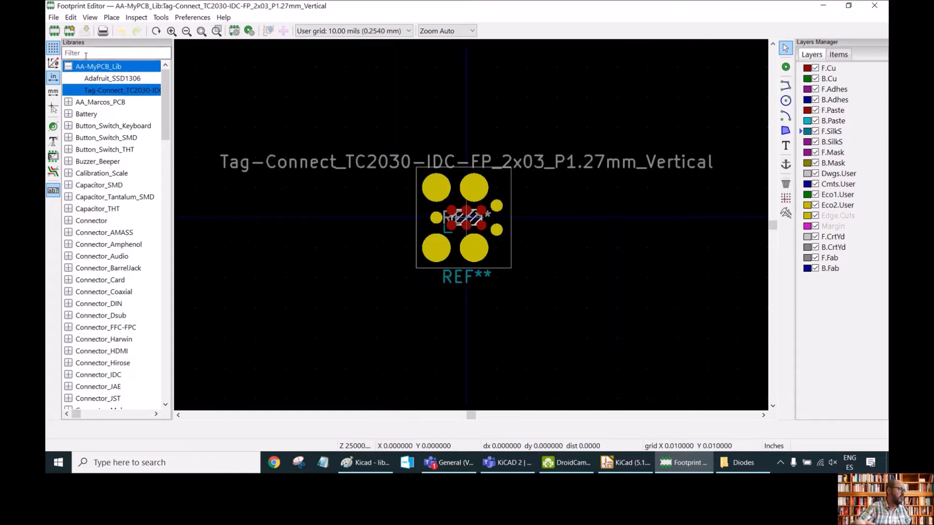
# Create a new footprint named DO-41 in AA-MyPCB_Lib.
pyautogui.click(53, 18)
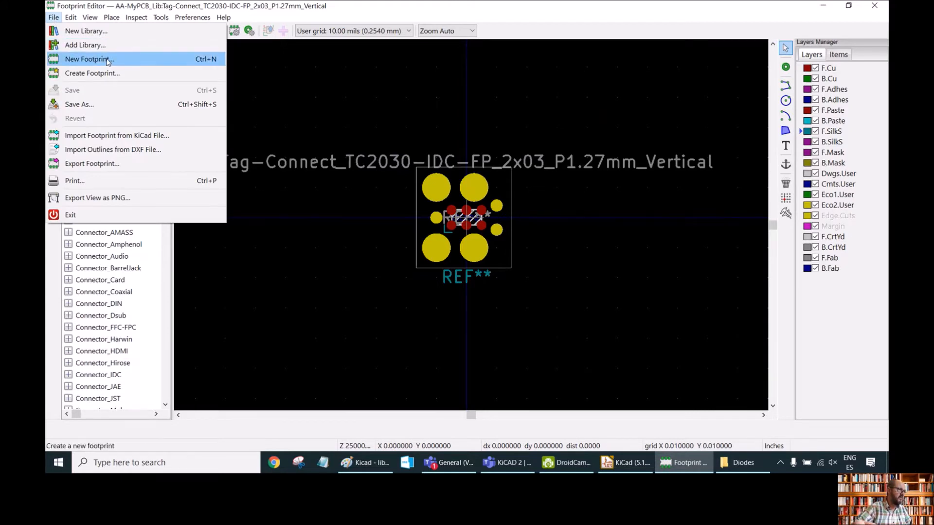
pyautogui.click(158, 4)
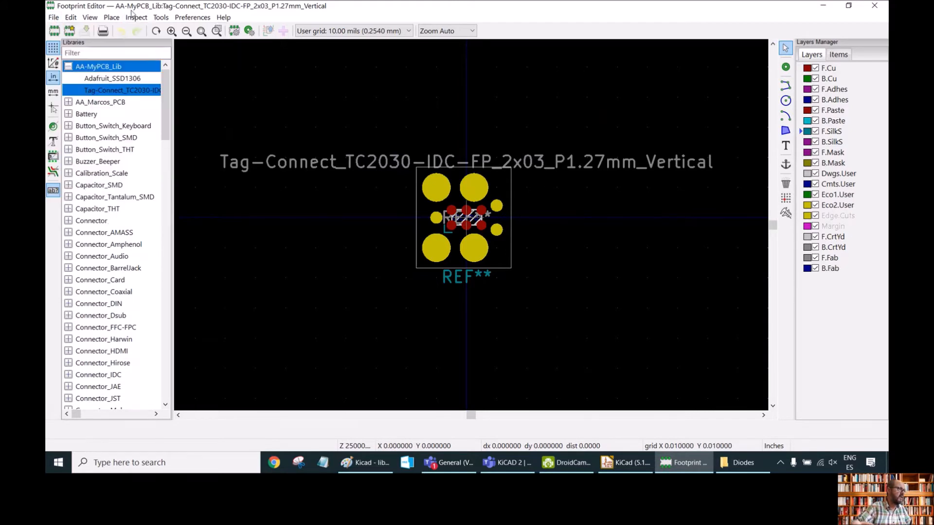
pyautogui.click(55, 32)
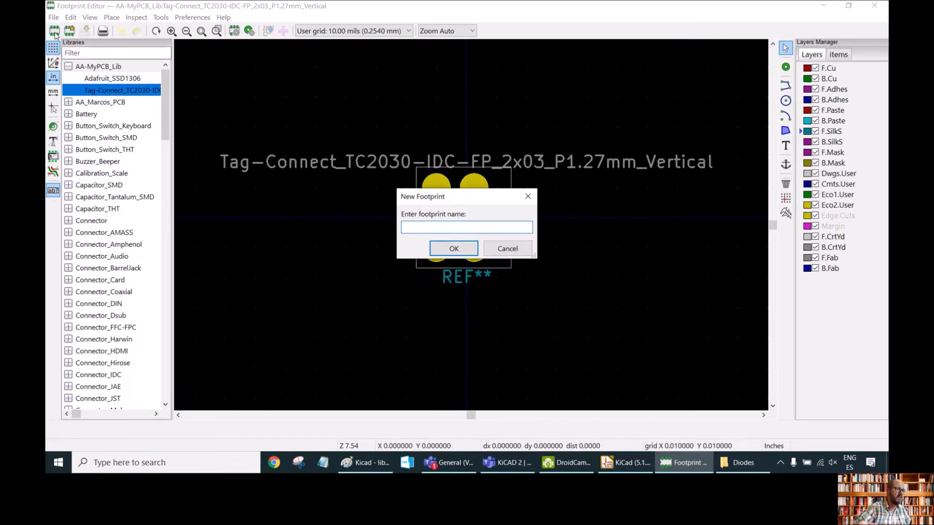
pyautogui.write('D')
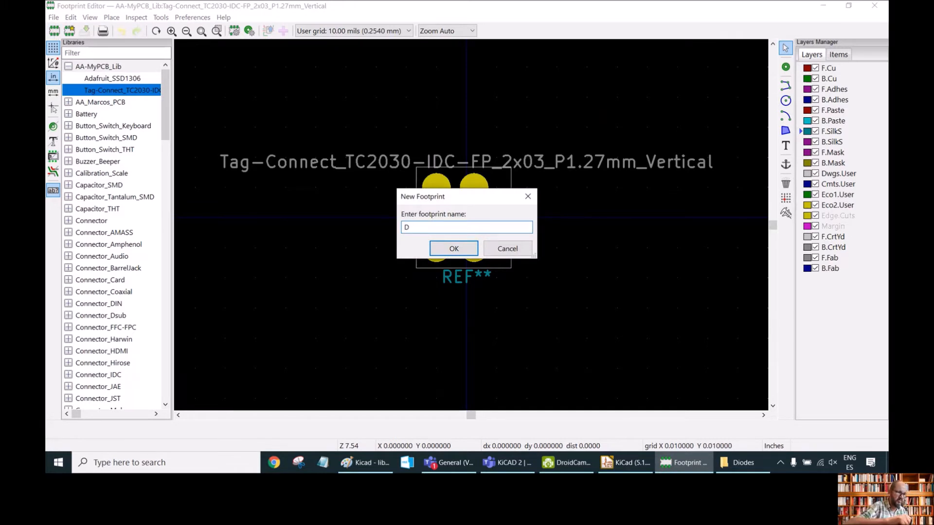
pyautogui.write('O-41')
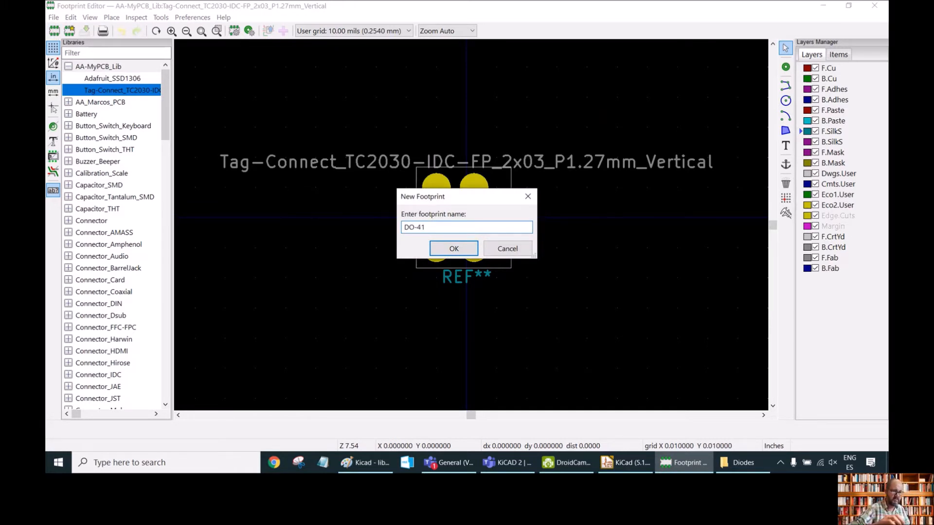
pyautogui.press('Return')
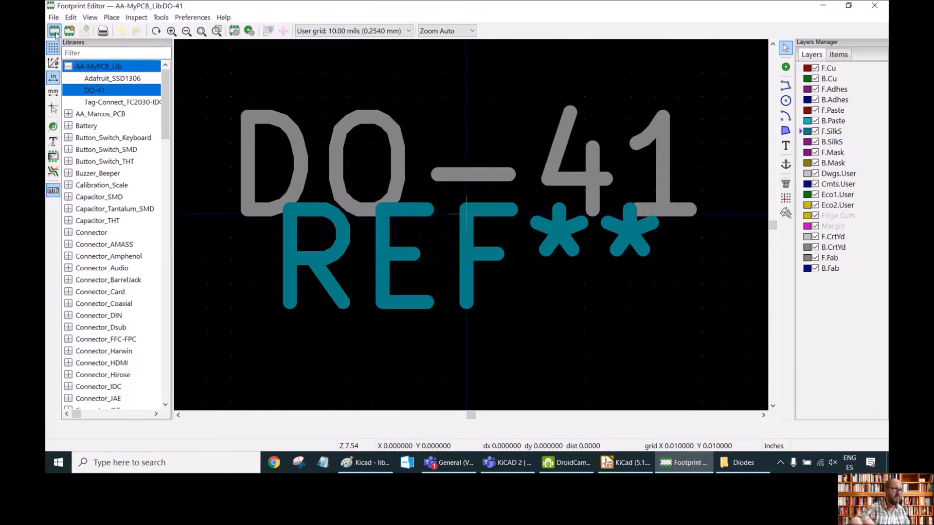
# Move the DO-41 value text above the origin and the REF** reference text below it.
pyautogui.scroll(-4, 306, 152)
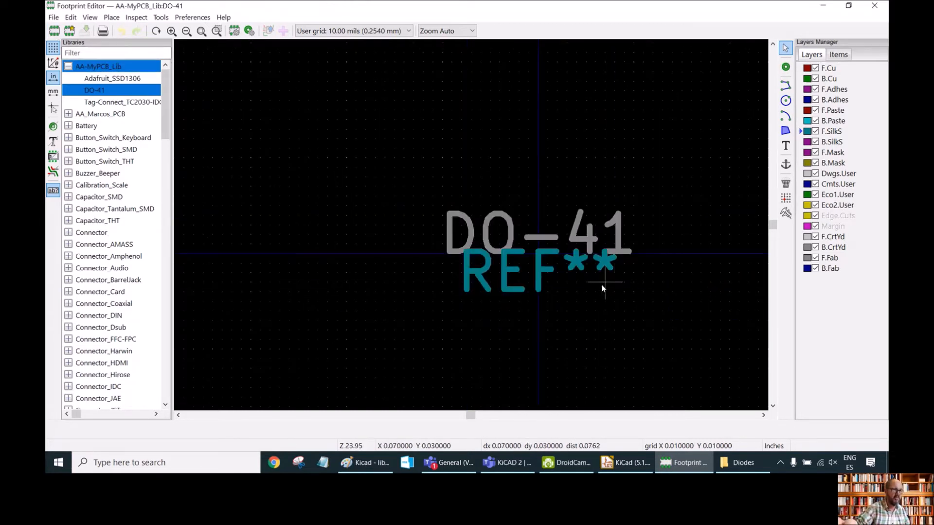
pyautogui.moveTo(605, 288); pyautogui.dragTo(473, 229, button='middle')
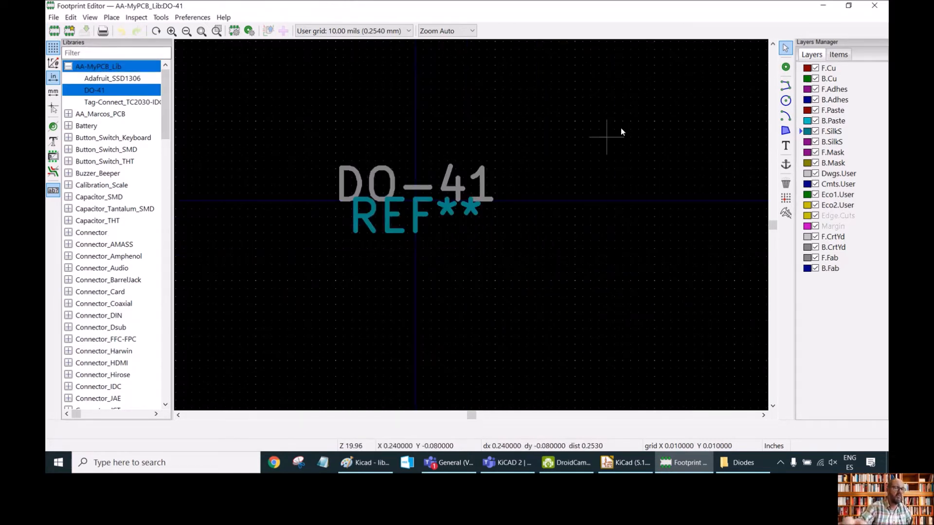
pyautogui.click(382, 181)
pyautogui.moveTo(382, 182); pyautogui.dragTo(418, 107)
pyautogui.moveTo(415, 224); pyautogui.dragTo(414, 309)
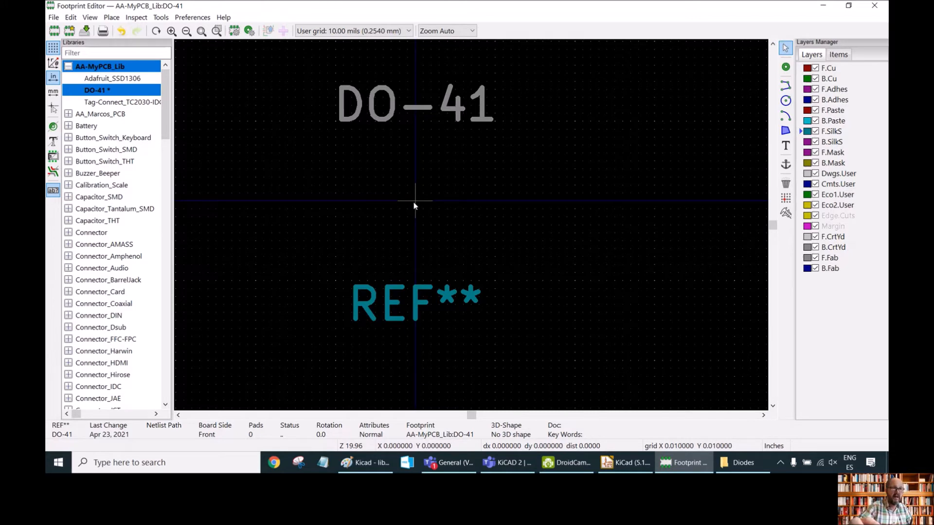
# Place pad 1 at the footprint origin.
pyautogui.click(785, 68)
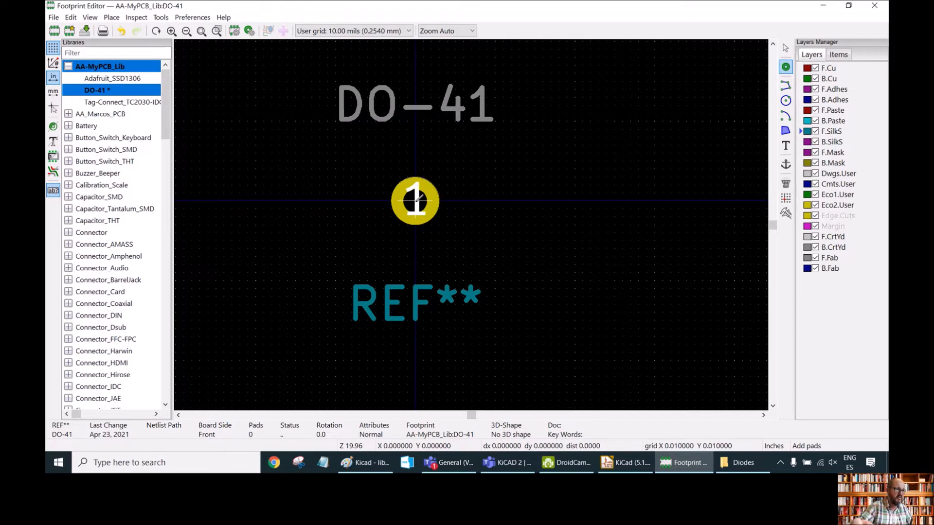
pyautogui.click(415, 201)
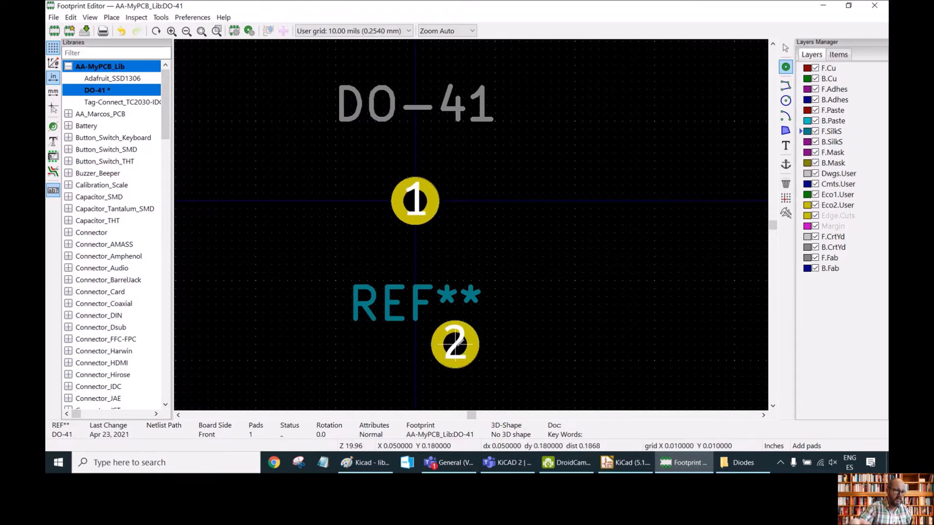
# Check the pad spacing on the DO-41 reference drawing.
pyautogui.click(366, 463)
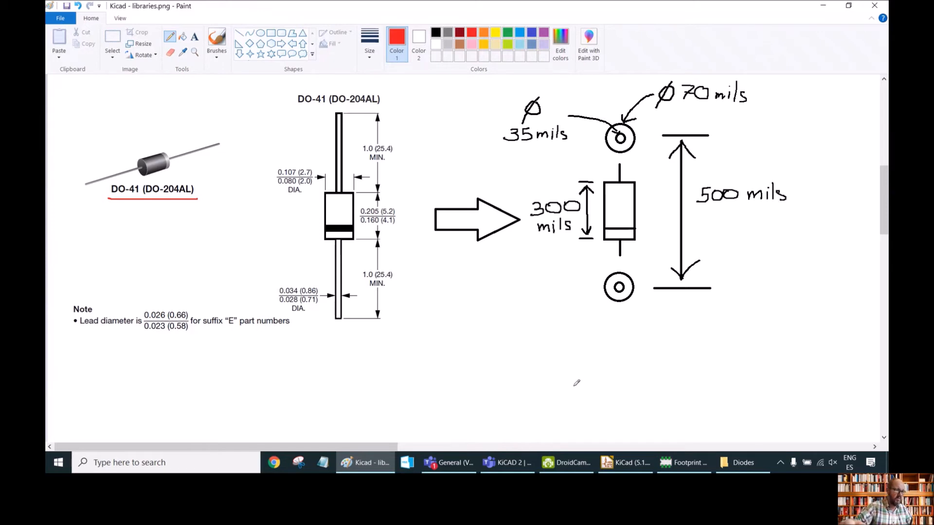
pyautogui.click(625, 463)
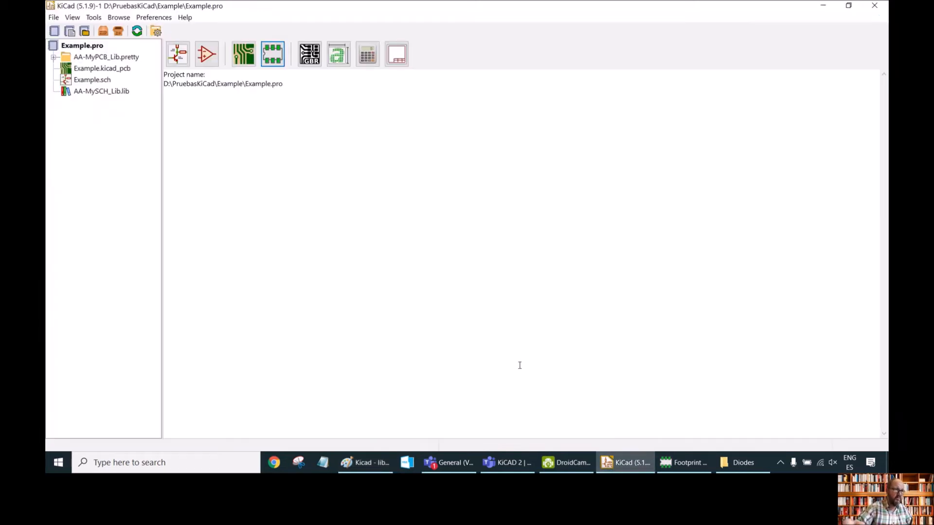
pyautogui.click(682, 464)
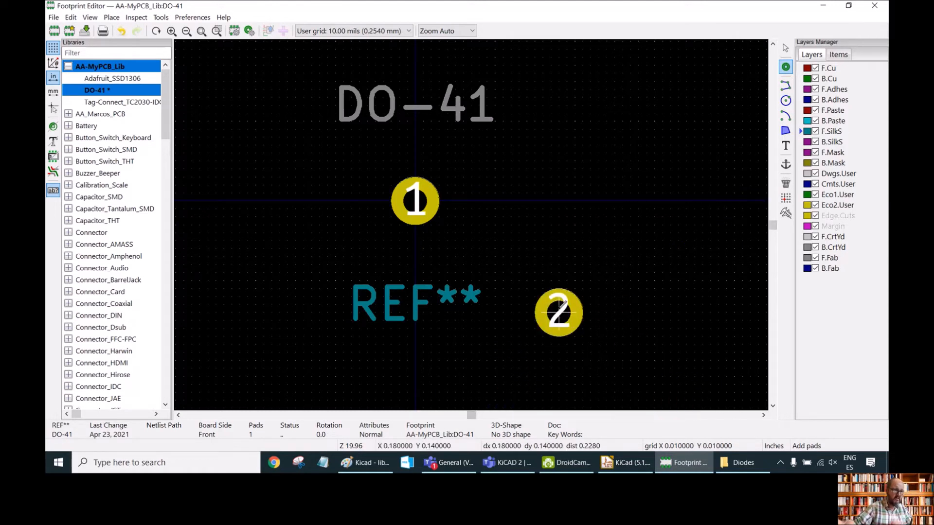
# Place pad 2 on the same line 500 mils to the right of pad 1.
pyautogui.hscroll(1, 543, 272)
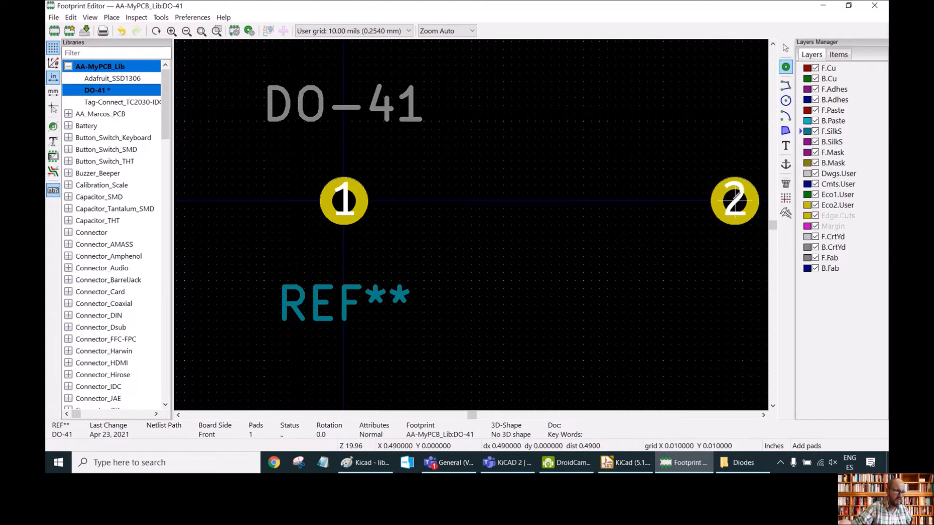
pyautogui.click(743, 201)
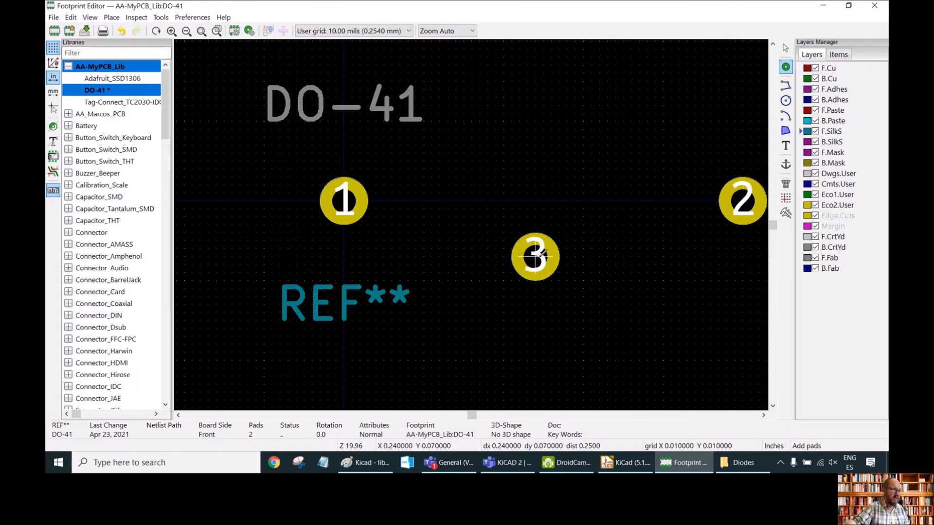
pyautogui.press('Escape')
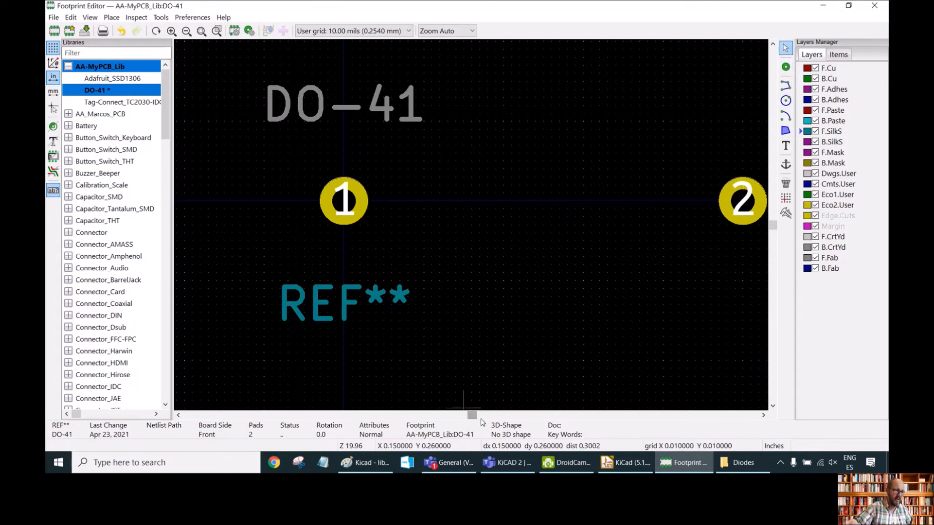
# Toggle the display units to millimetres and back to inches.
pyautogui.click(764, 416)
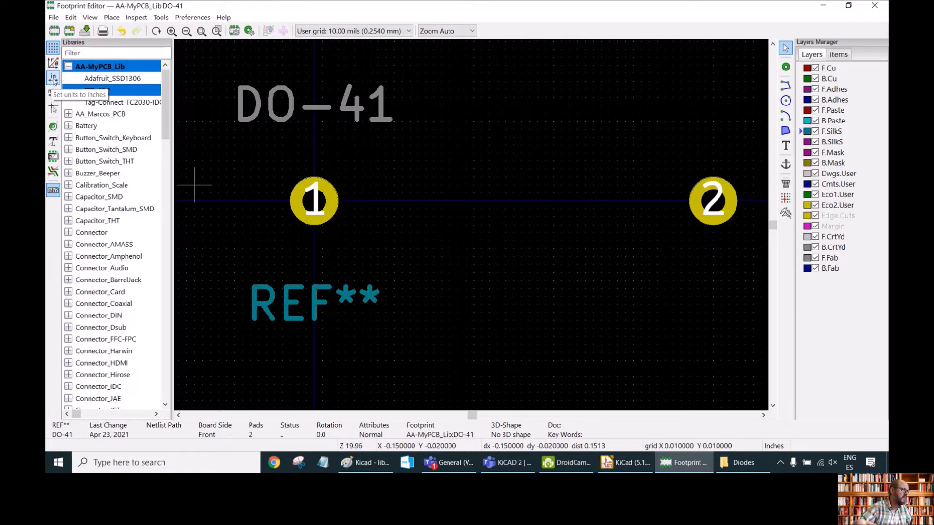
pyautogui.click(53, 94)
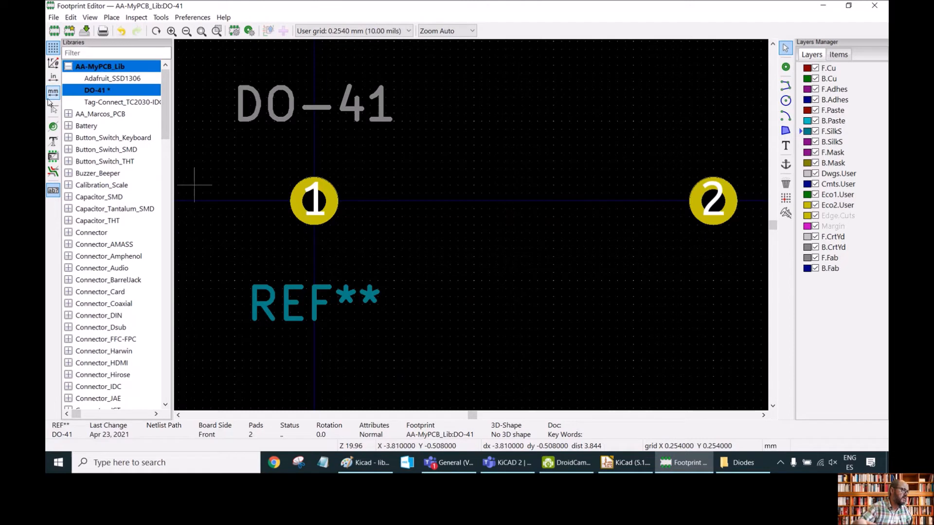
pyautogui.click(53, 77)
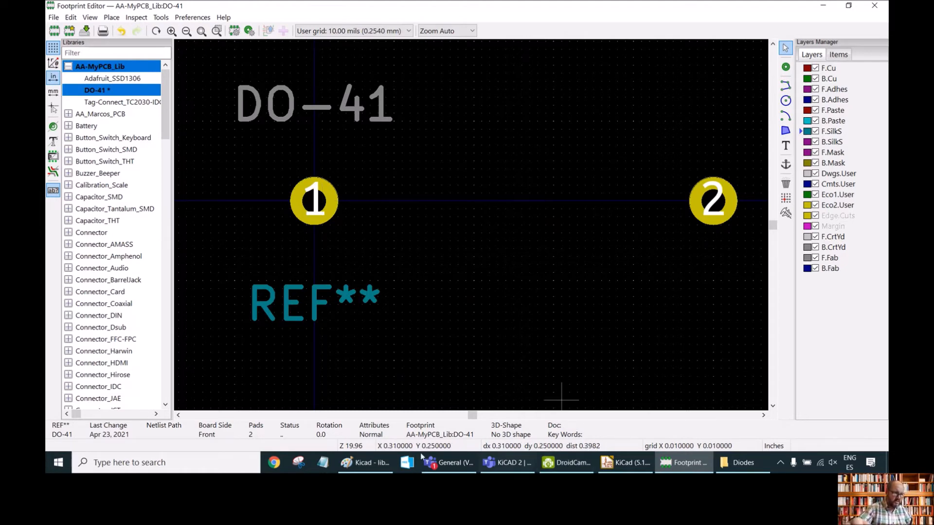
# Review the 300 mil body size on the DO-41 reference drawing.
pyautogui.moveTo(361, 465)
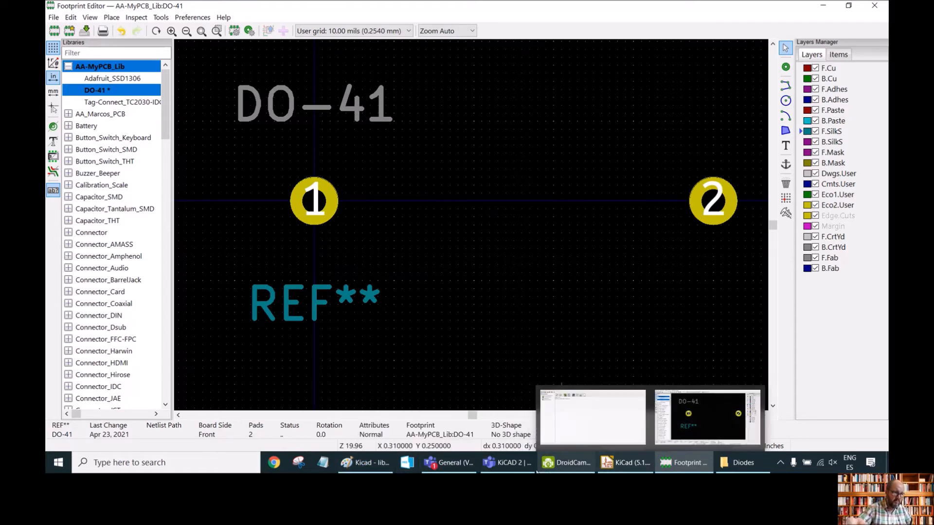
pyautogui.click(364, 463)
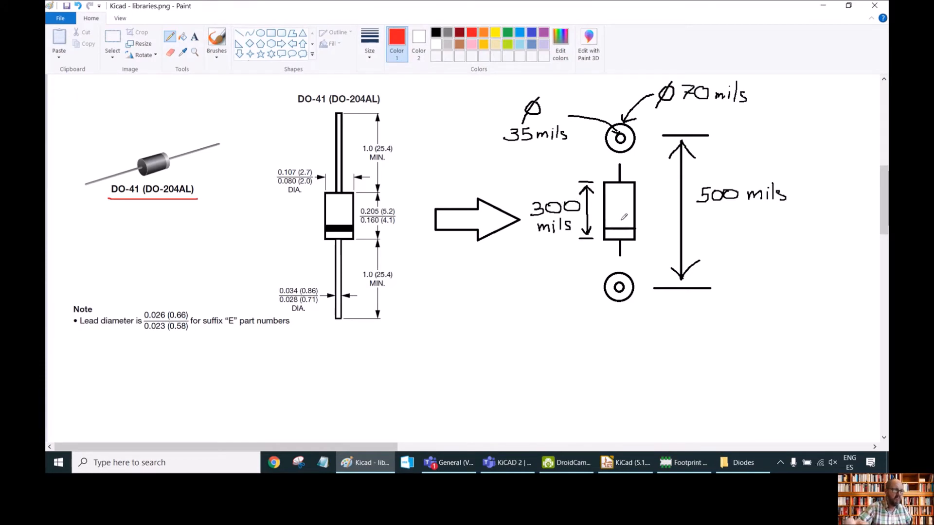
pyautogui.click(683, 462)
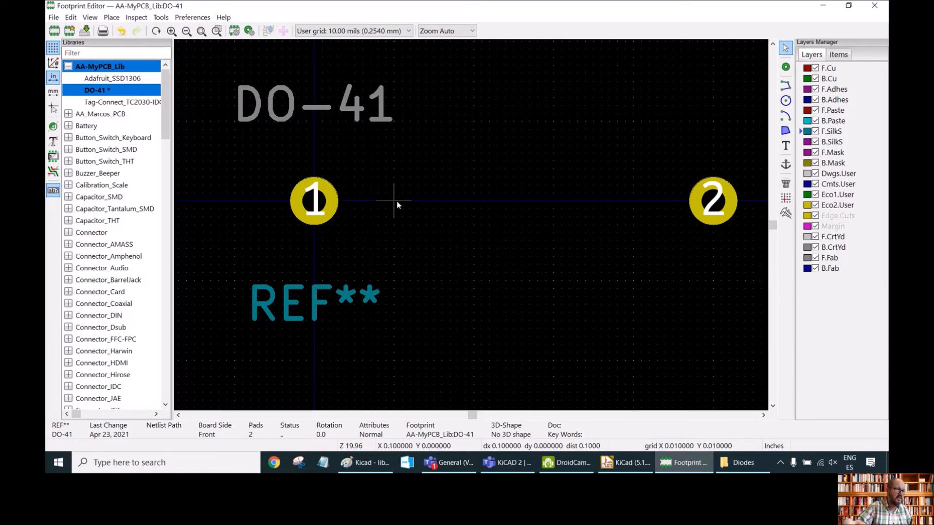
# Draw the 300 mil diode body as a rectangular outline on the front silkscreen between the two pads.
pyautogui.click(785, 86)
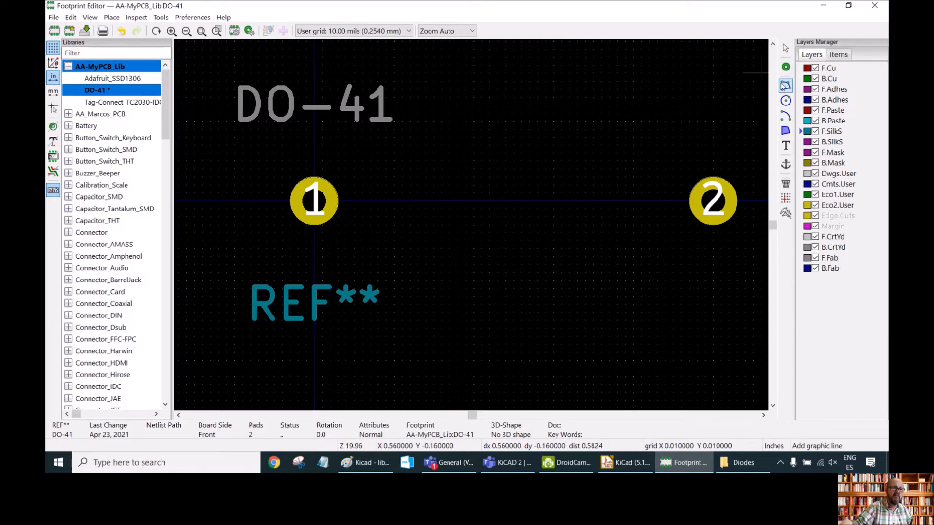
pyautogui.click(394, 200)
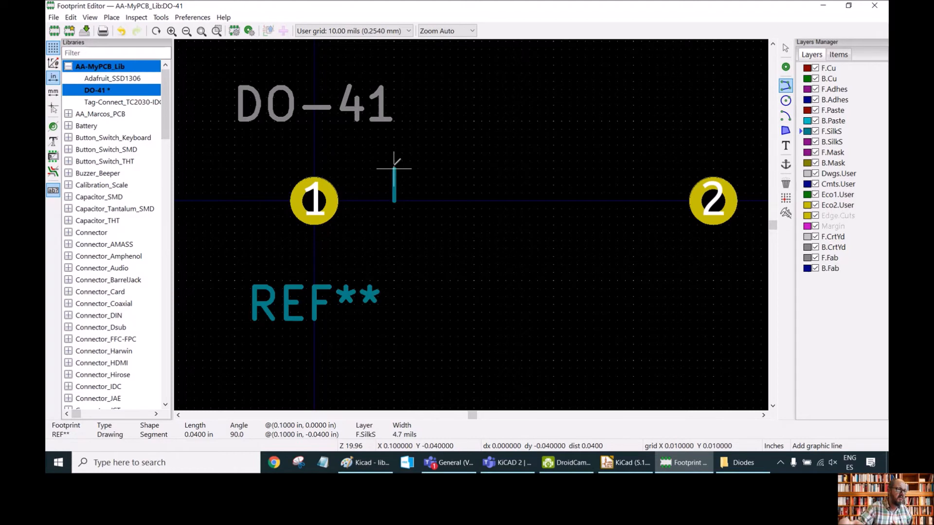
pyautogui.click(394, 169)
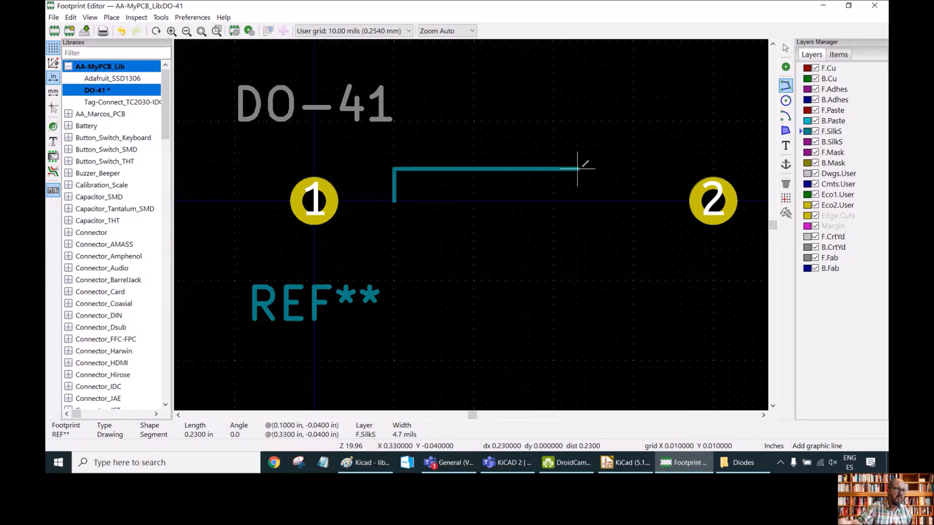
pyautogui.click(633, 169)
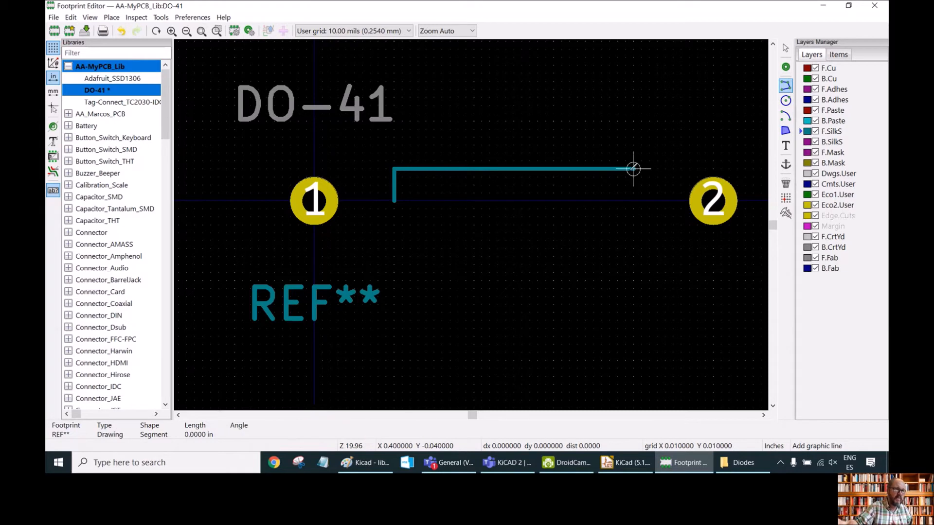
pyautogui.click(632, 200)
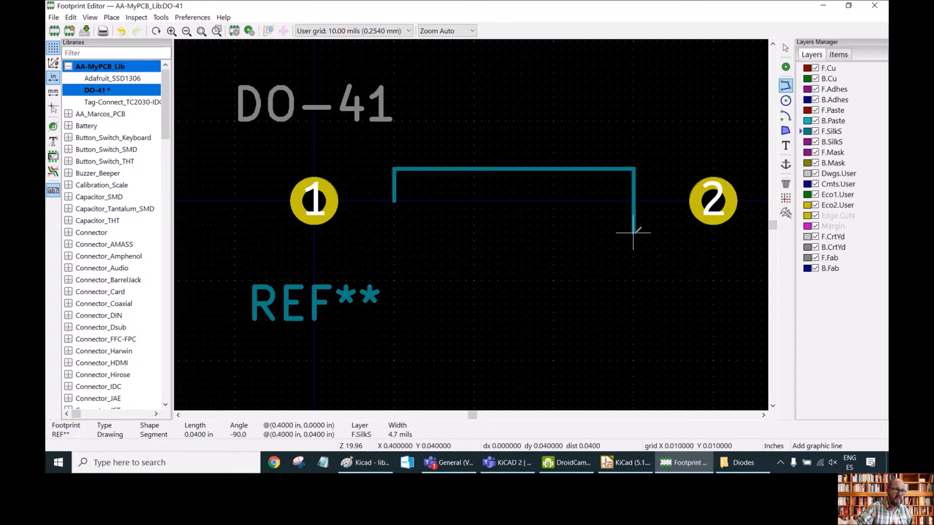
pyautogui.click(633, 233)
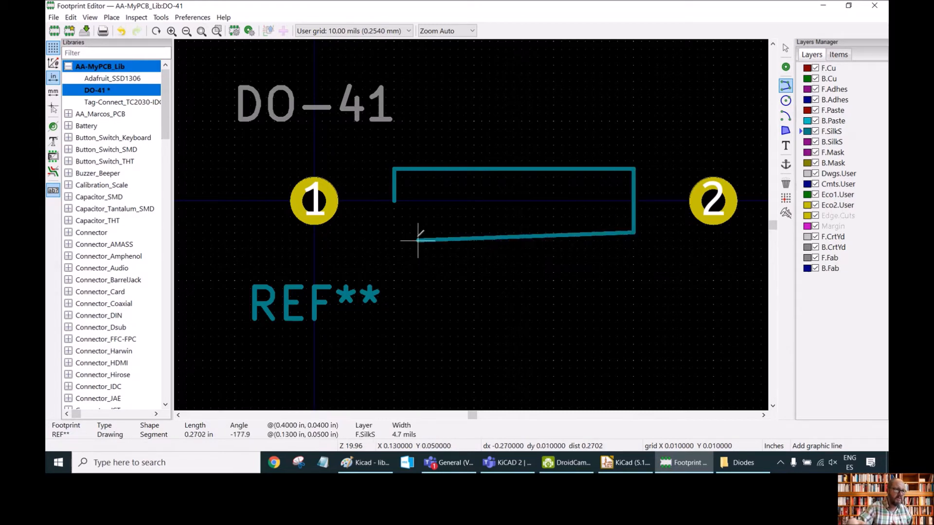
pyautogui.click(394, 232)
pyautogui.click(394, 200)
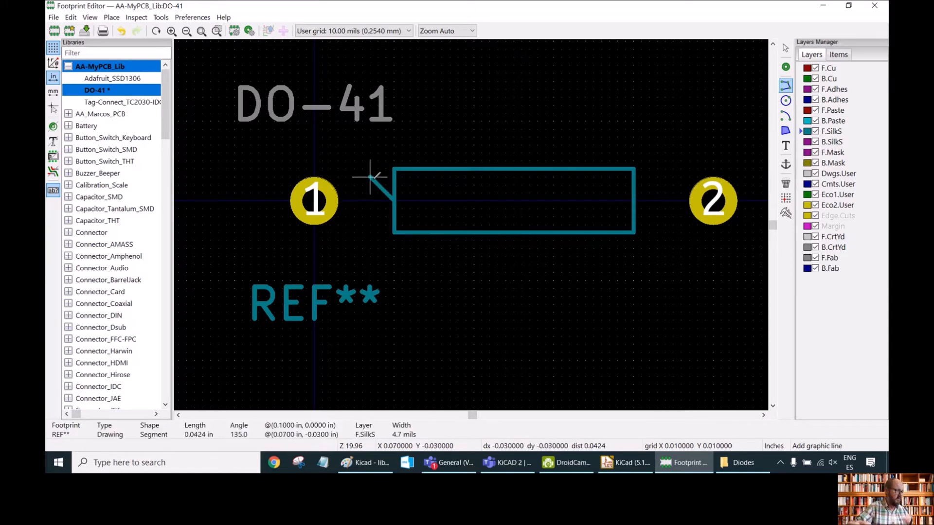
pyautogui.press('Escape')
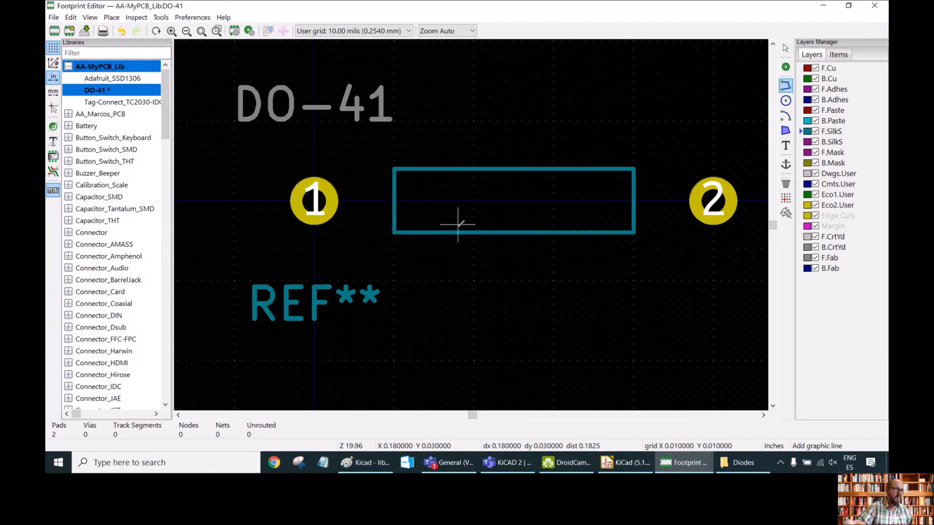
# Draw short silkscreen lead lines from each end of the body toward pad 1 and pad 2.
pyautogui.keyDown('ctrl'); pyautogui.scroll(-1, 458, 225); pyautogui.keyUp('ctrl')
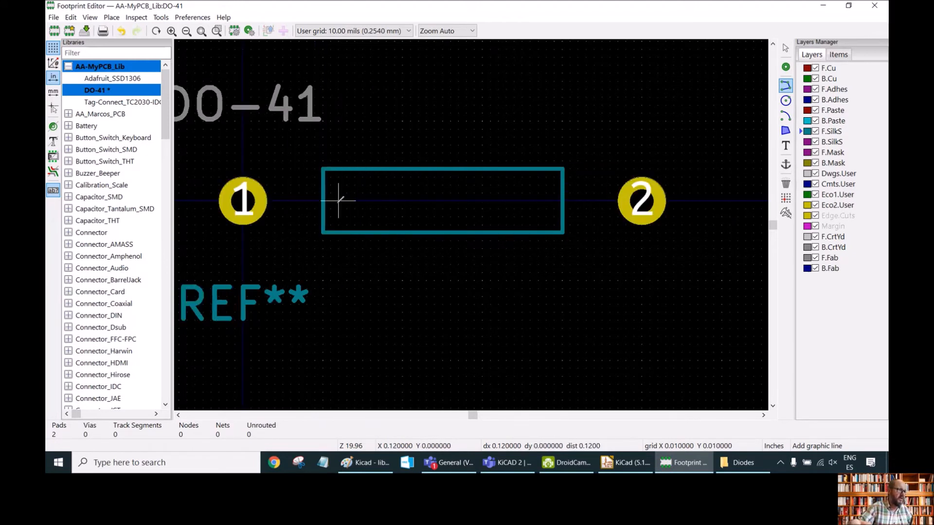
pyautogui.click(322, 201)
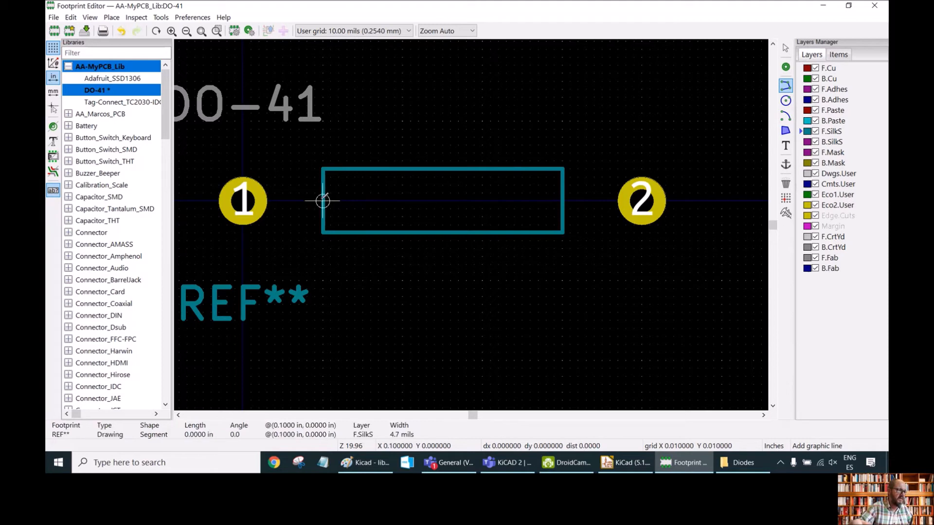
pyautogui.click(291, 200)
pyautogui.rightClick(292, 218)
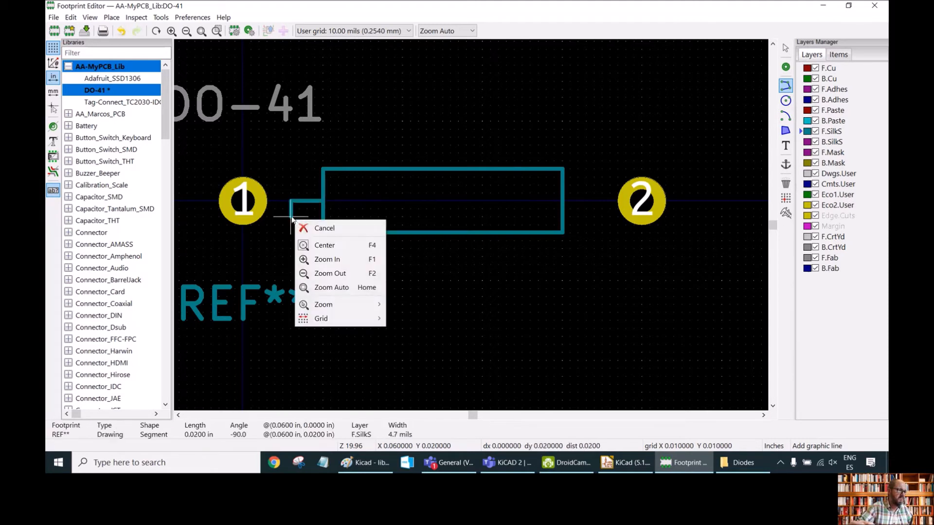
pyautogui.click(304, 228)
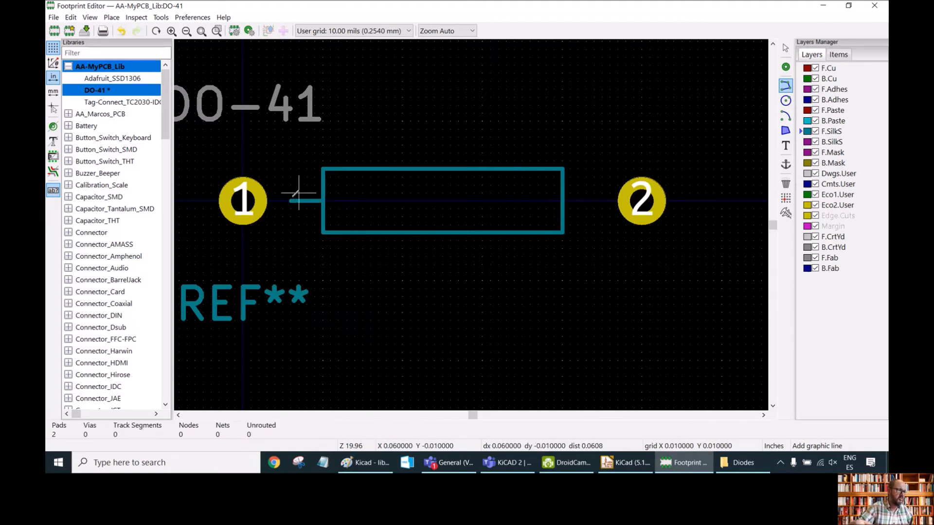
pyautogui.click(563, 201)
pyautogui.click(595, 200)
pyautogui.rightClick(586, 225)
pyautogui.click(610, 240)
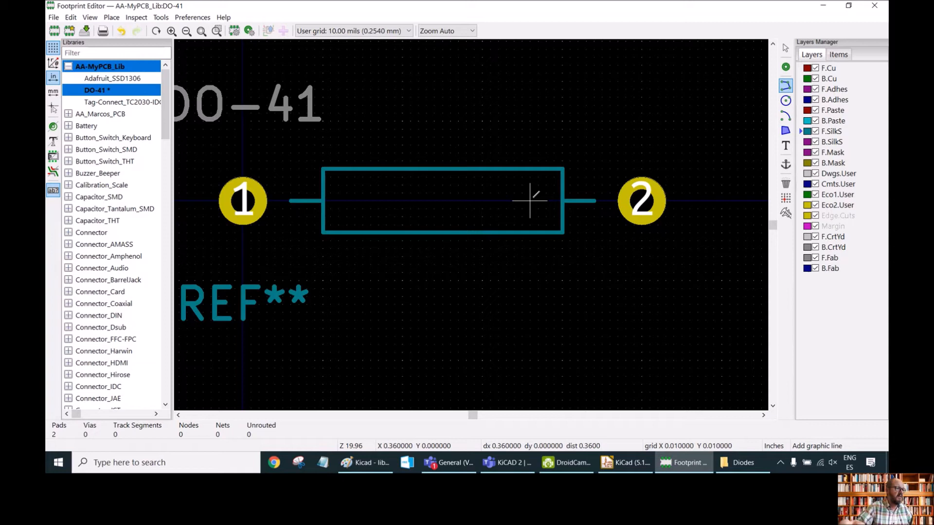
# Draw a vertical cathode band line inside the body near pad 2.
pyautogui.click(531, 168)
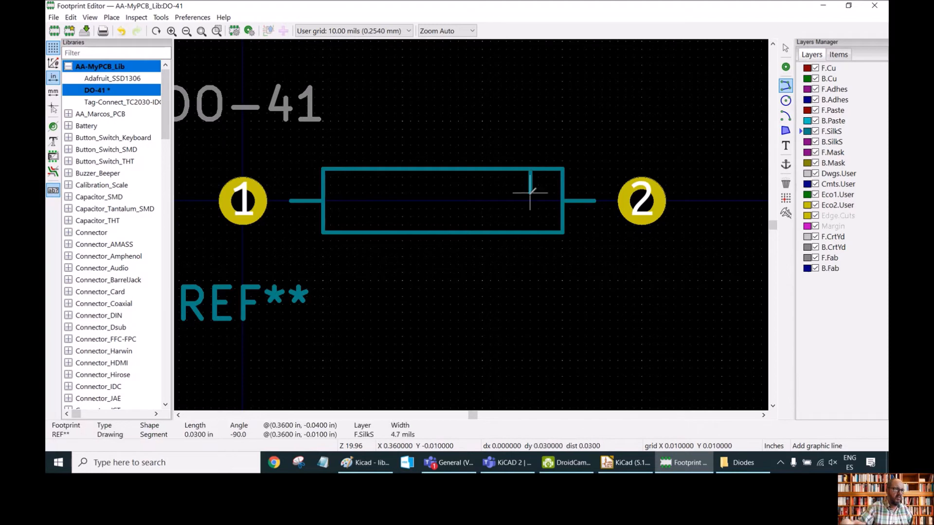
pyautogui.click(530, 232)
pyautogui.rightClick(494, 193)
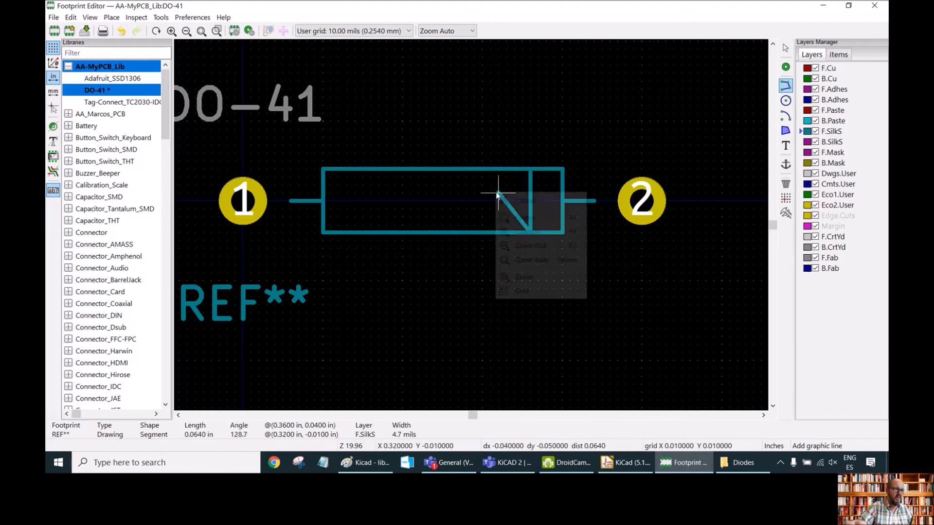
pyautogui.click(520, 200)
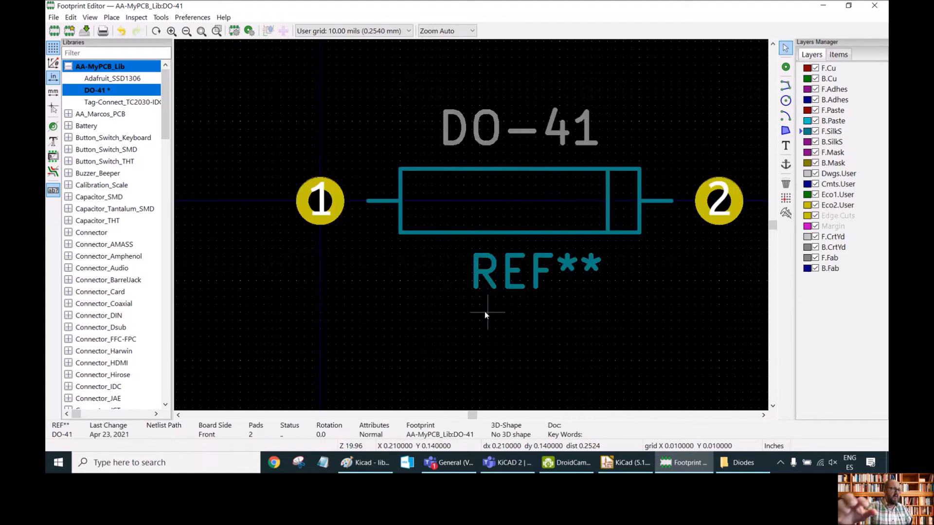
# Set pad 1's size to 70 mils and its hole size to 35 mils.
pyautogui.click(321, 204)
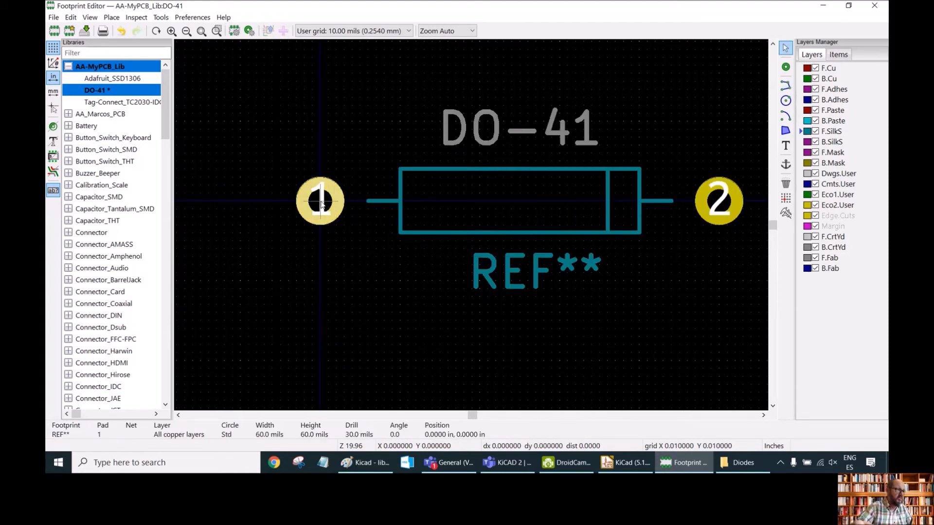
pyautogui.doubleClick(321, 204)
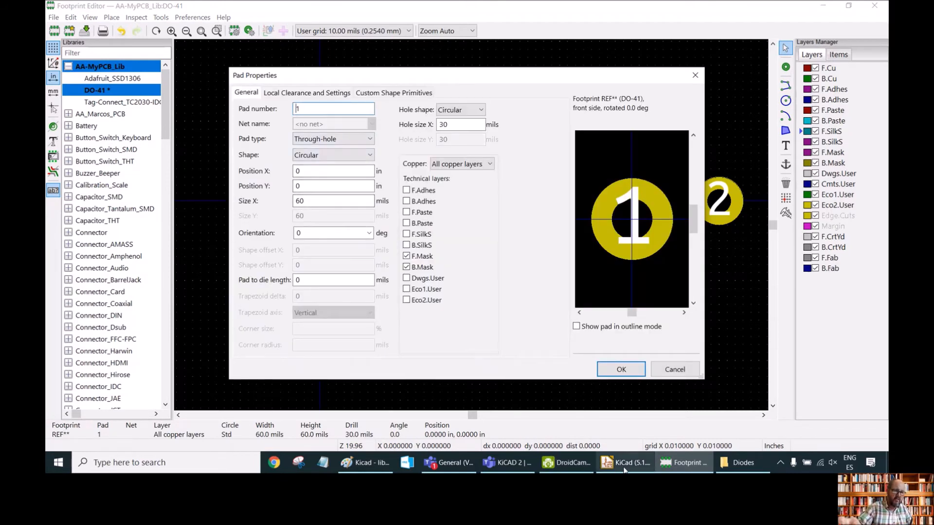
pyautogui.click(365, 462)
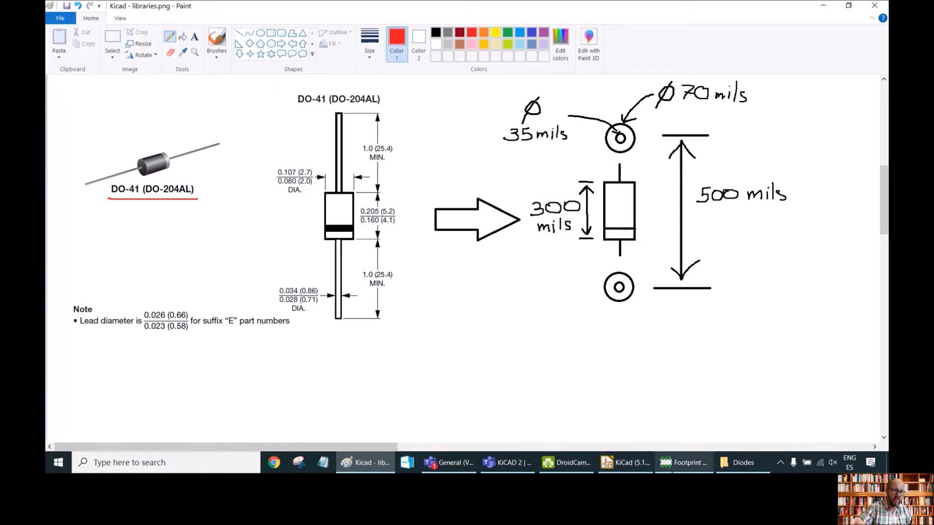
pyautogui.click(683, 463)
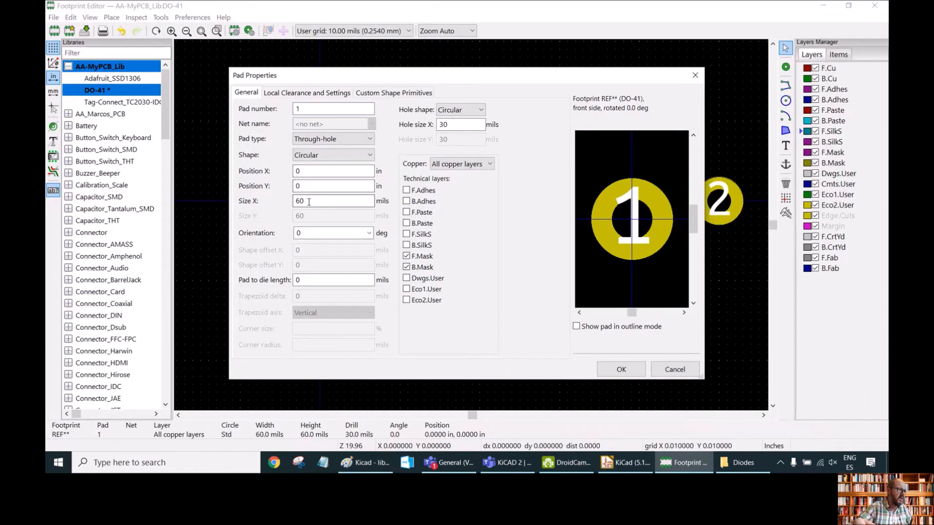
pyautogui.moveTo(311, 202); pyautogui.dragTo(266, 201)
pyautogui.write('70')
pyautogui.click(452, 125)
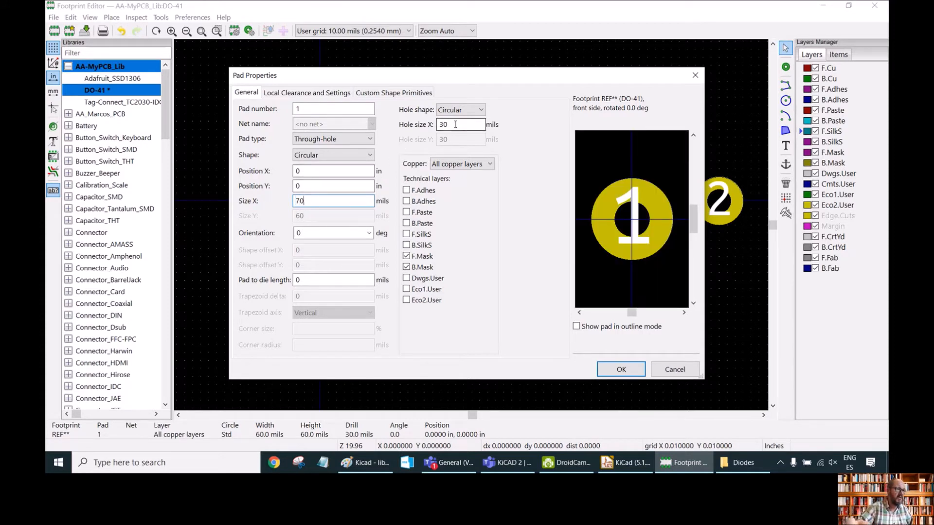
pyautogui.press('BackSpace')
pyautogui.write('5')
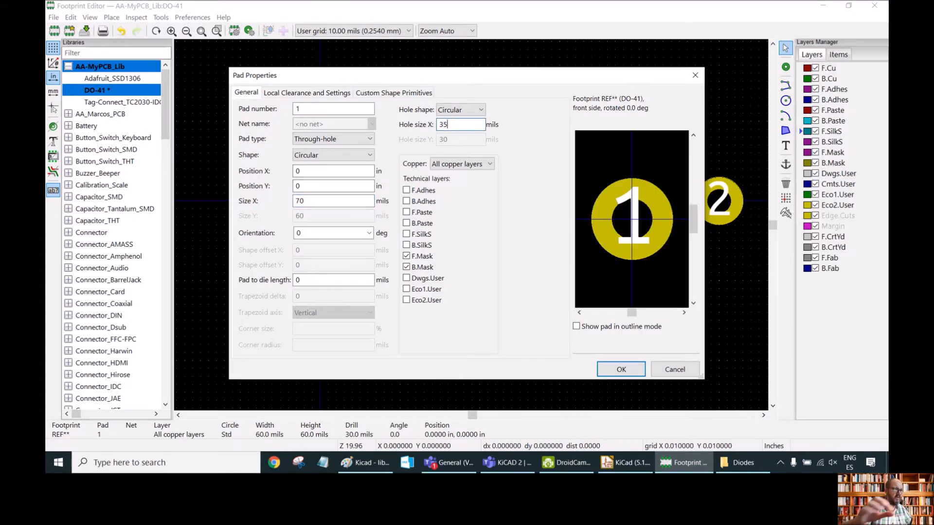
pyautogui.click(622, 370)
# Set pad 2's size to 70 mils and its hole size to 35 mils, then save the footprint.
pyautogui.doubleClick(713, 212)
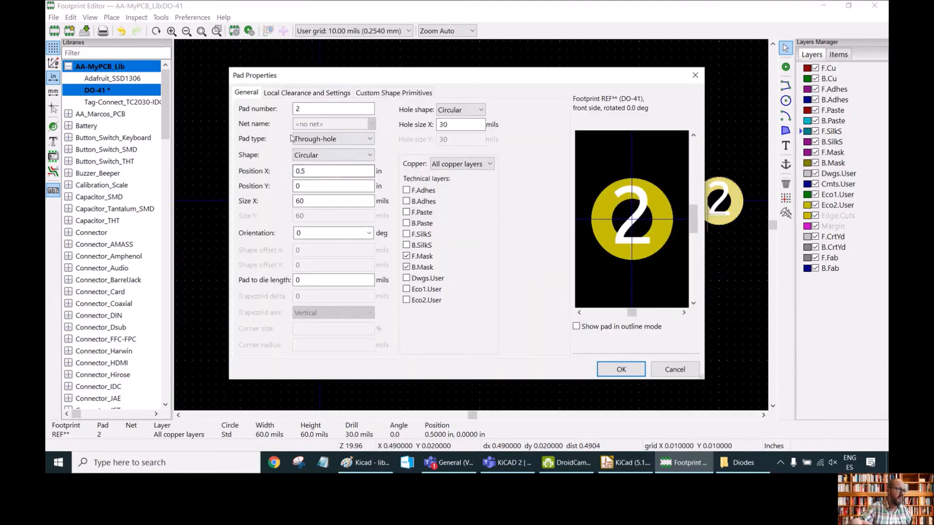
pyautogui.moveTo(313, 201); pyautogui.dragTo(276, 201)
pyautogui.write('70')
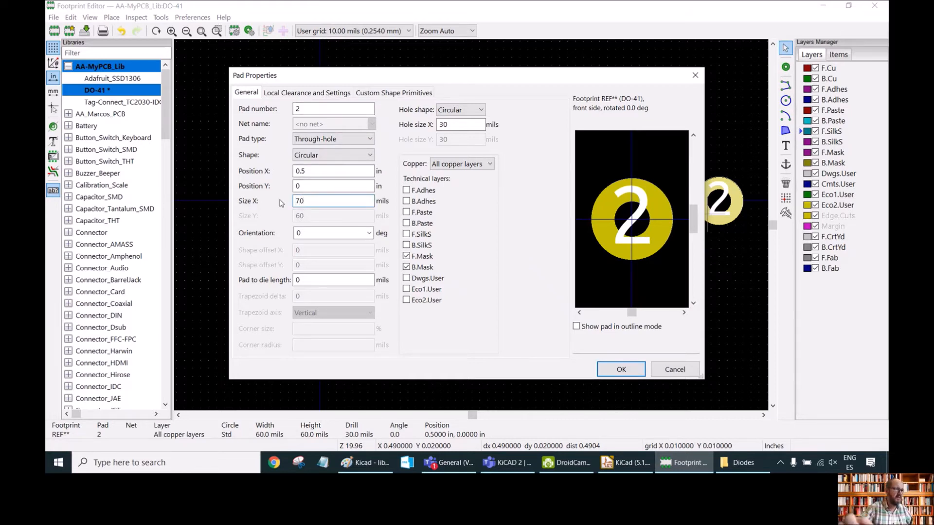
pyautogui.click(453, 126)
pyautogui.press('BackSpace')
pyautogui.write('5')
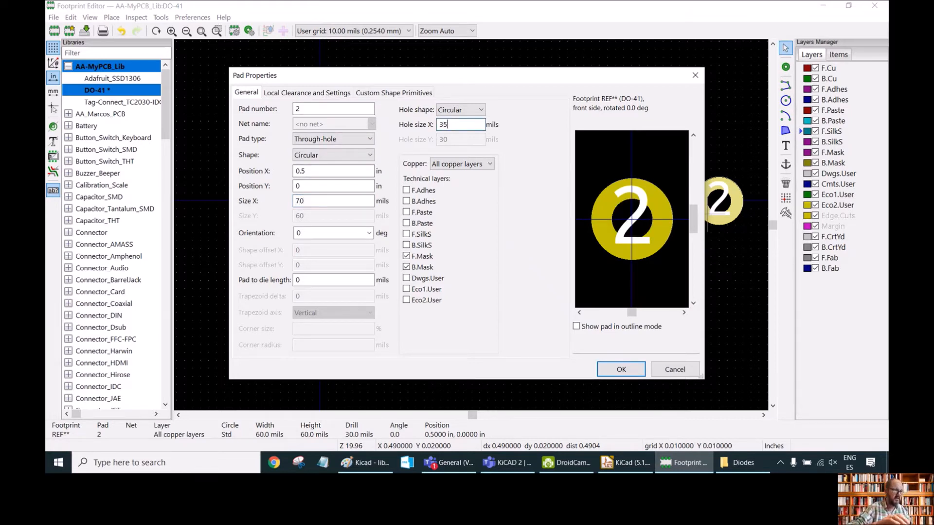
pyautogui.click(628, 369)
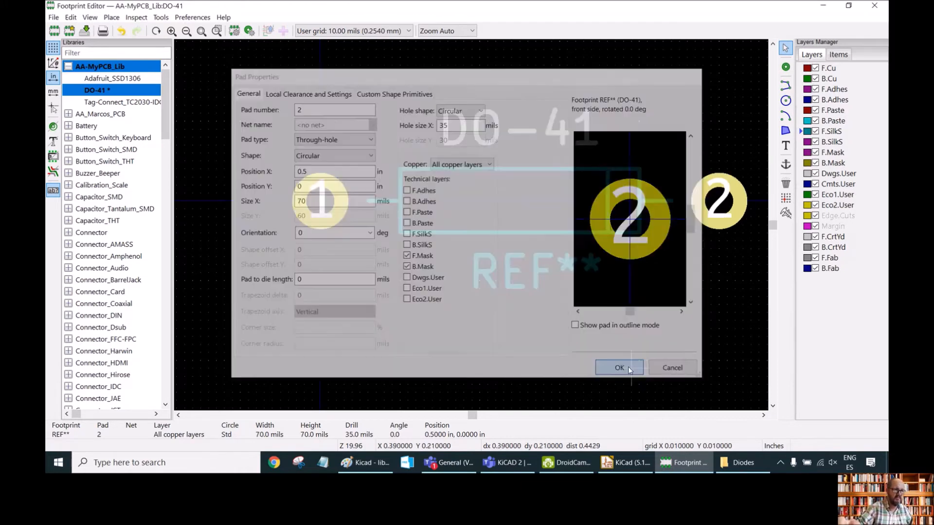
pyautogui.hotkey('ctrl', 's')
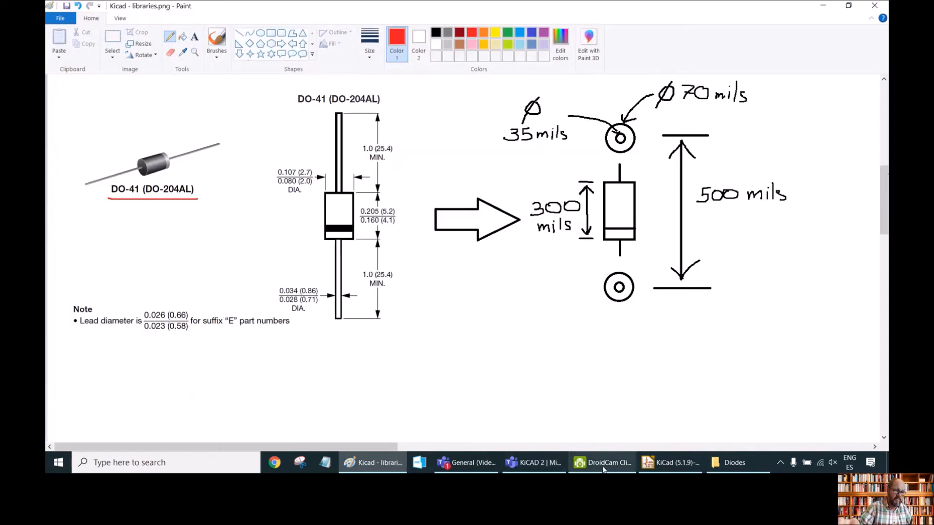
# Open the Diode symbol from AA-MySCH_Lib in the Symbol Editor to review it.
pyautogui.click(670, 462)
pyautogui.click(207, 55)
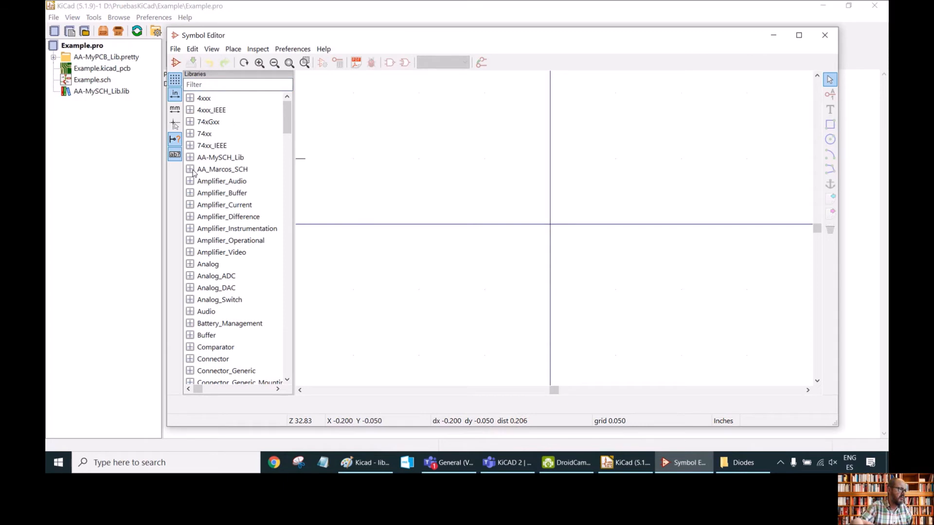
pyautogui.click(190, 169)
pyautogui.click(190, 158)
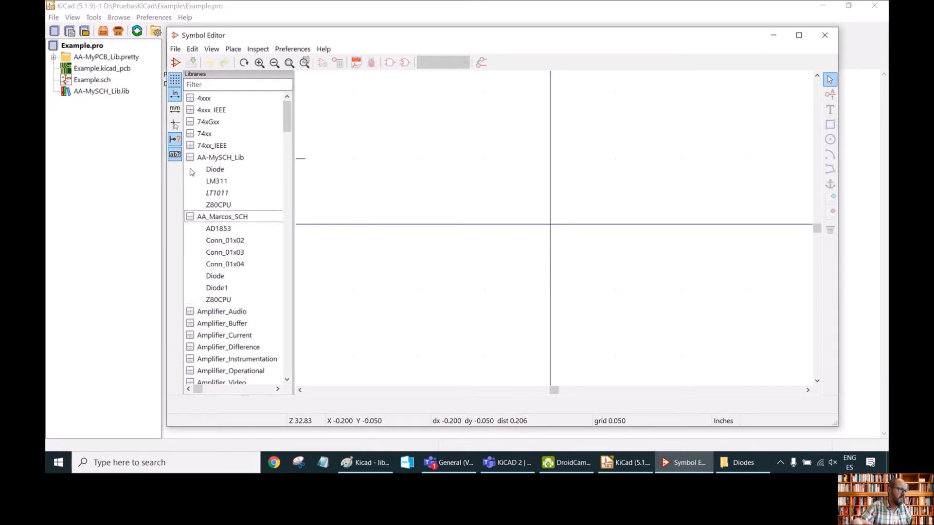
pyautogui.click(190, 216)
pyautogui.doubleClick(221, 170)
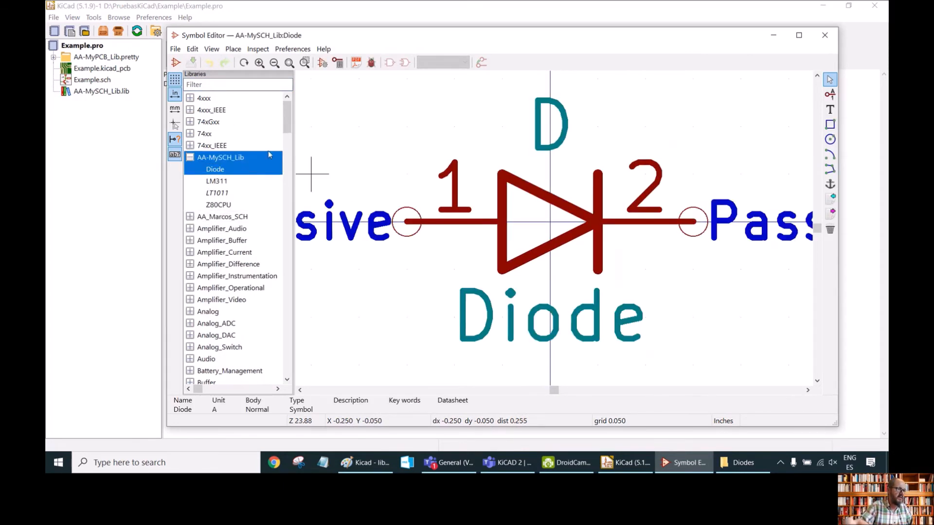
pyautogui.scroll(-5, 453, 187)
pyautogui.scroll(3, 454, 187)
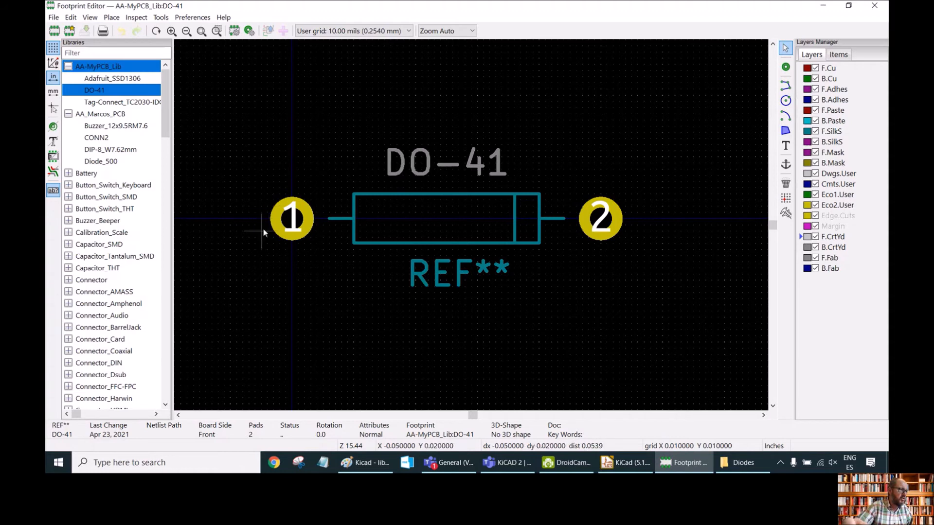
# Draw a courtyard rectangle about 0.58 × 0.12 in around the pads and body on F.CrtYd, then save the footprint.
pyautogui.click(786, 86)
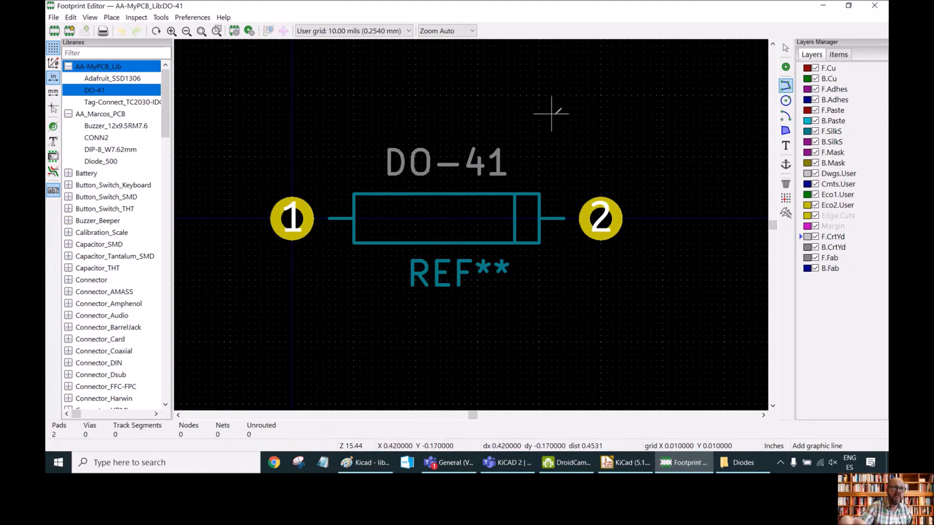
pyautogui.click(267, 182)
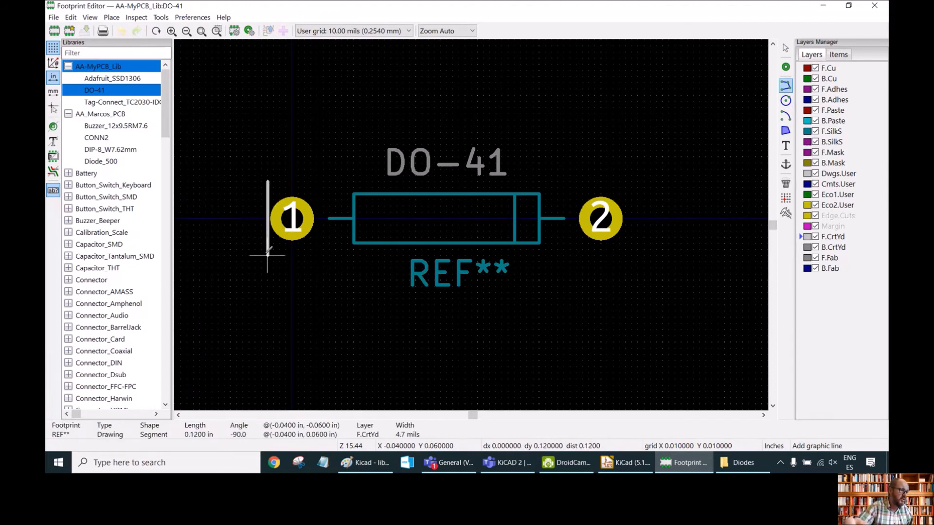
pyautogui.click(267, 255)
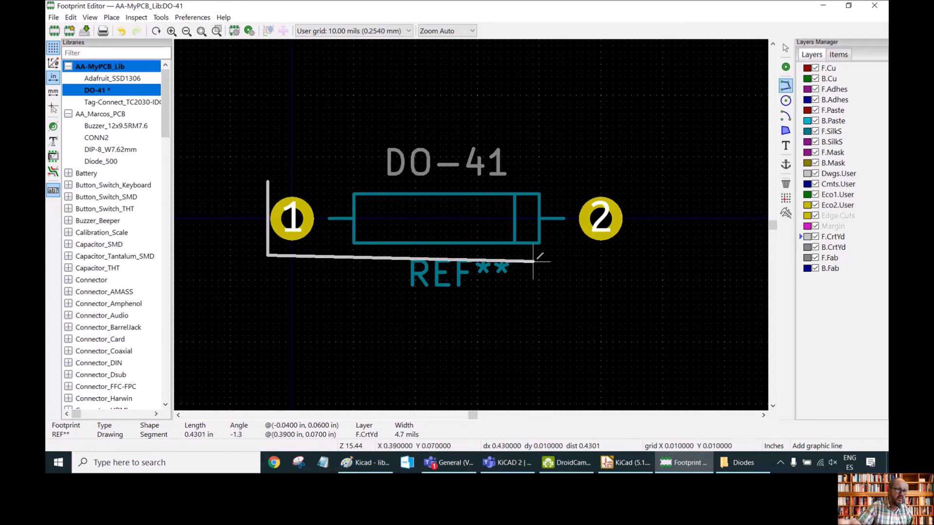
pyautogui.click(626, 255)
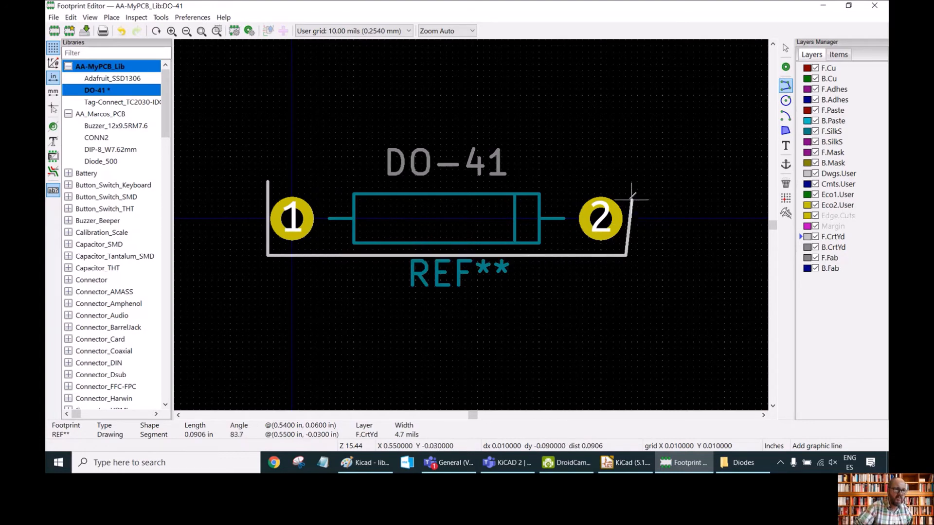
pyautogui.click(626, 181)
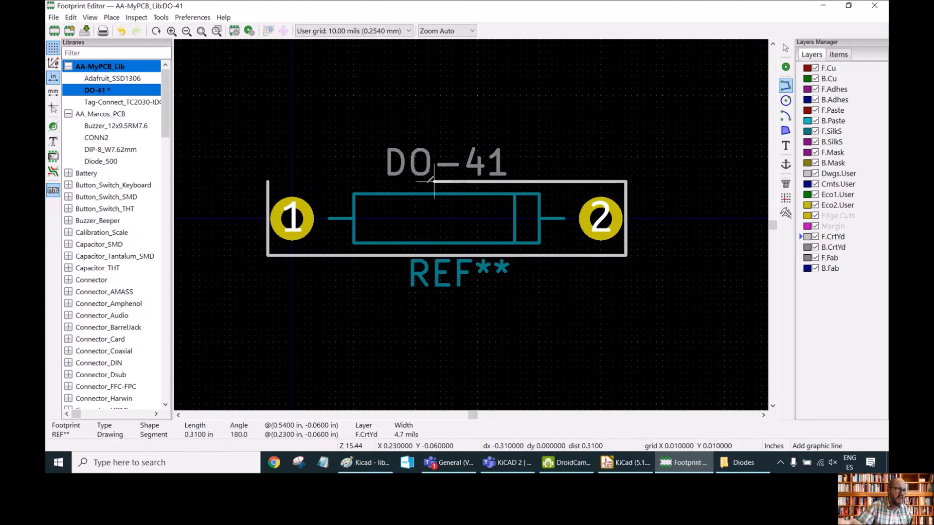
pyautogui.click(268, 181)
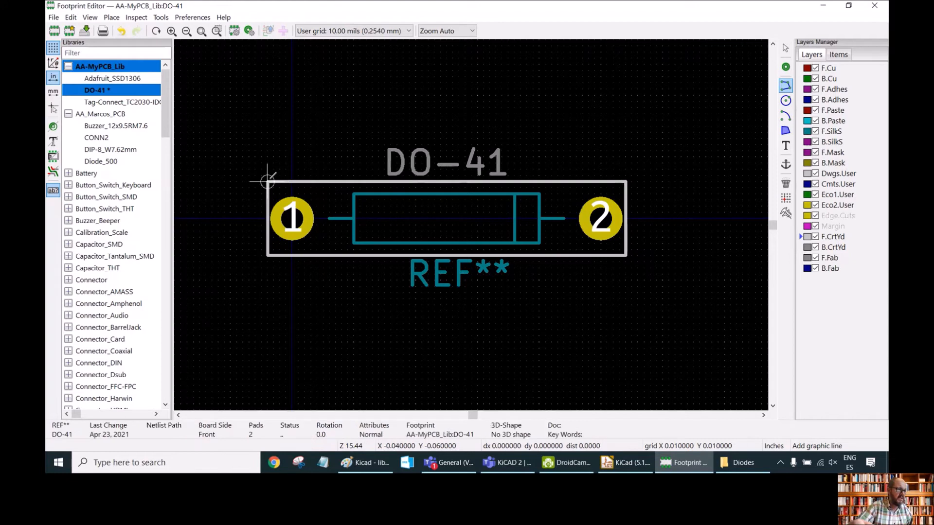
pyautogui.press('Escape')
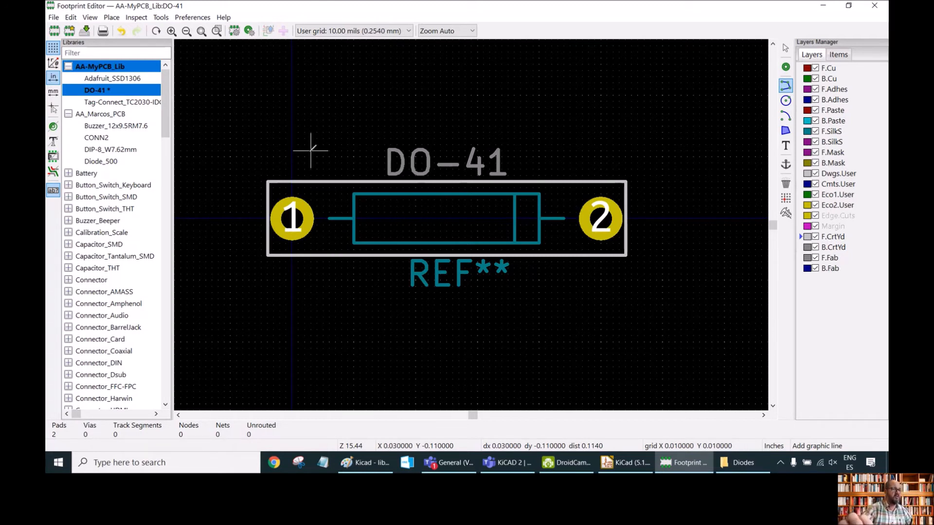
pyautogui.click(85, 32)
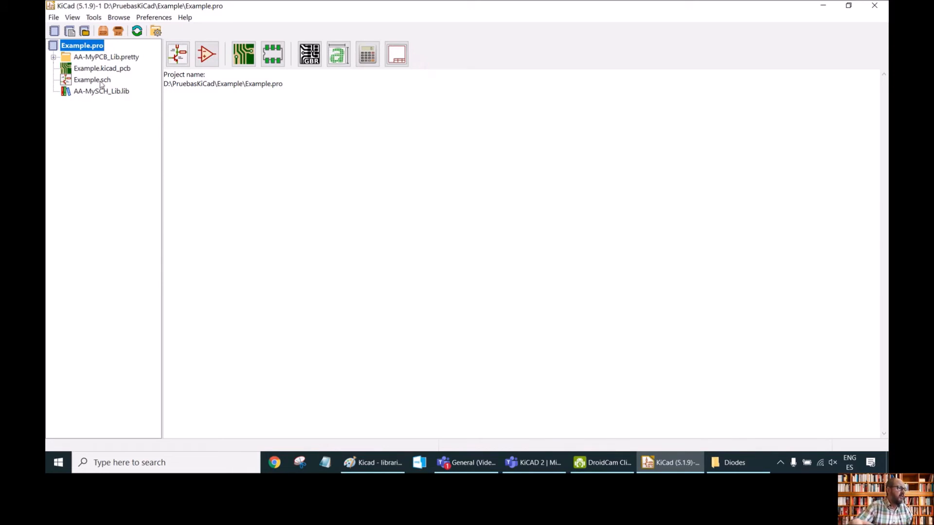
# Open the Example schematic from the project.
pyautogui.doubleClick(100, 81)
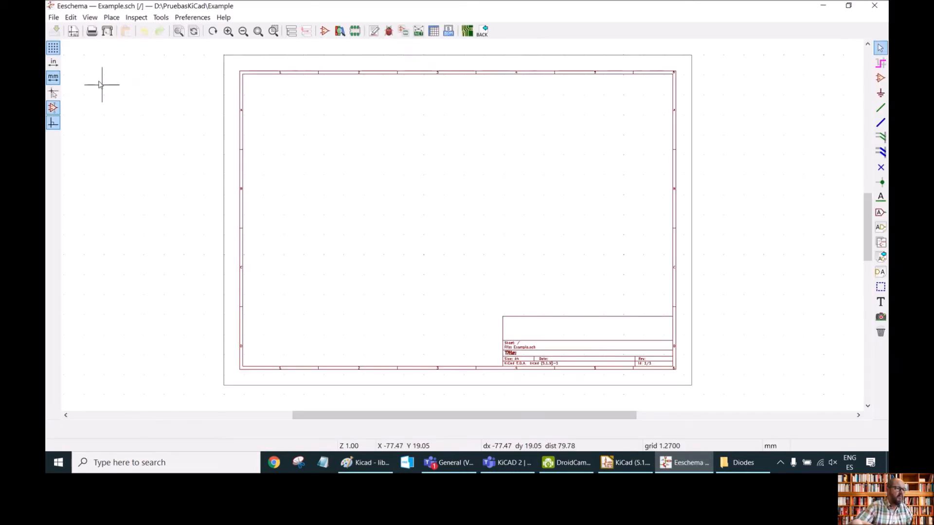
pyautogui.scroll(-3, 461, 221)
pyautogui.scroll(5, 463, 226)
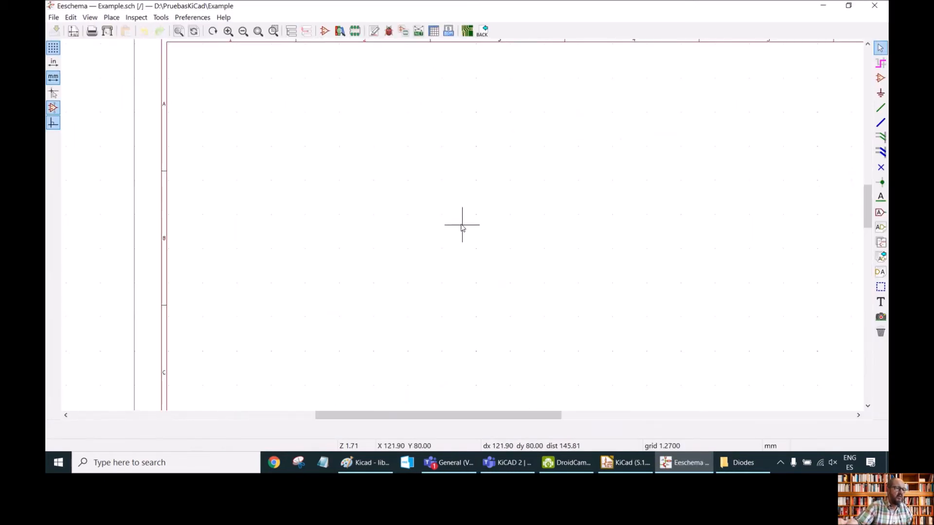
pyautogui.moveTo(432, 415); pyautogui.dragTo(463, 411)
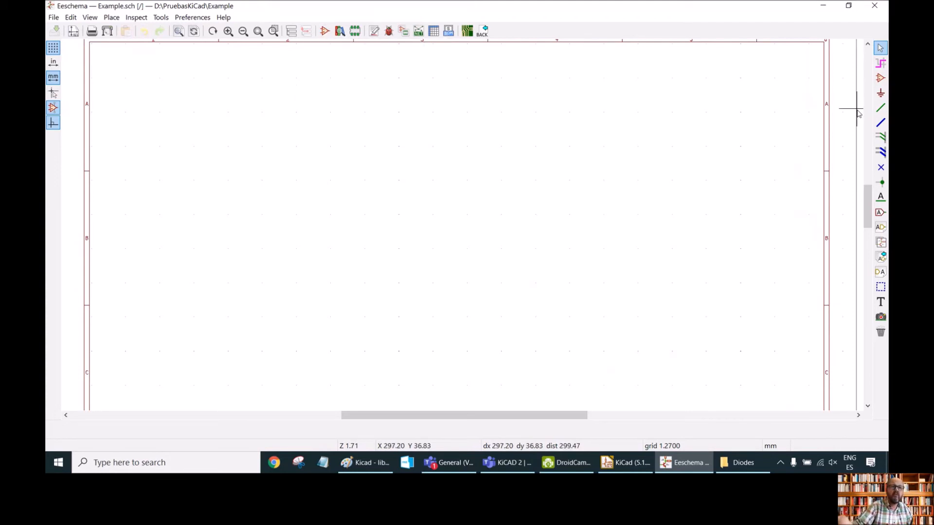
# Place a Diode symbol from AA-MySCH_Lib on the schematic, rotated to a vertical orientation.
pyautogui.click(881, 79)
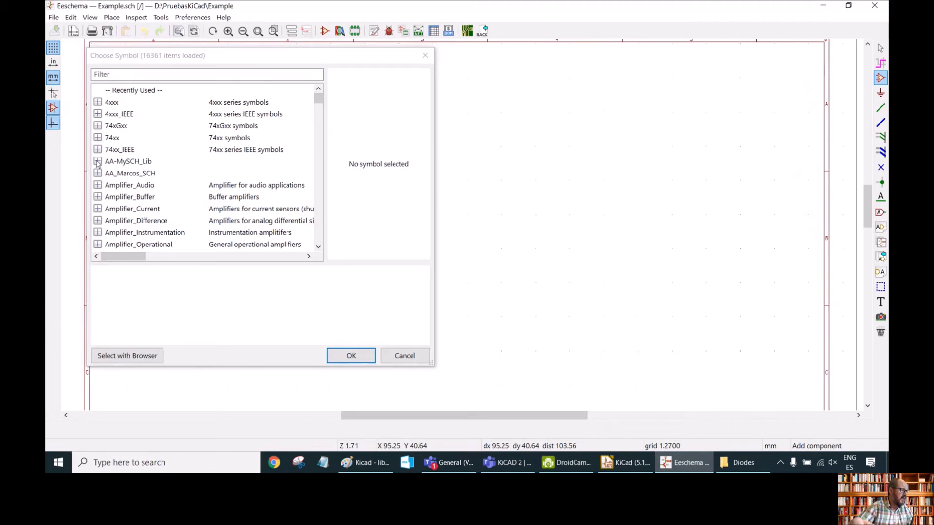
pyautogui.click(98, 162)
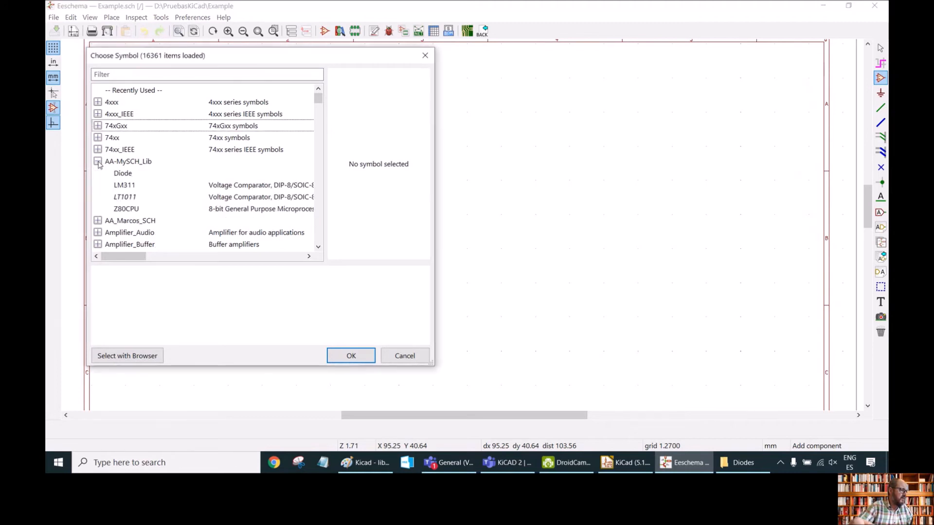
pyautogui.click(123, 174)
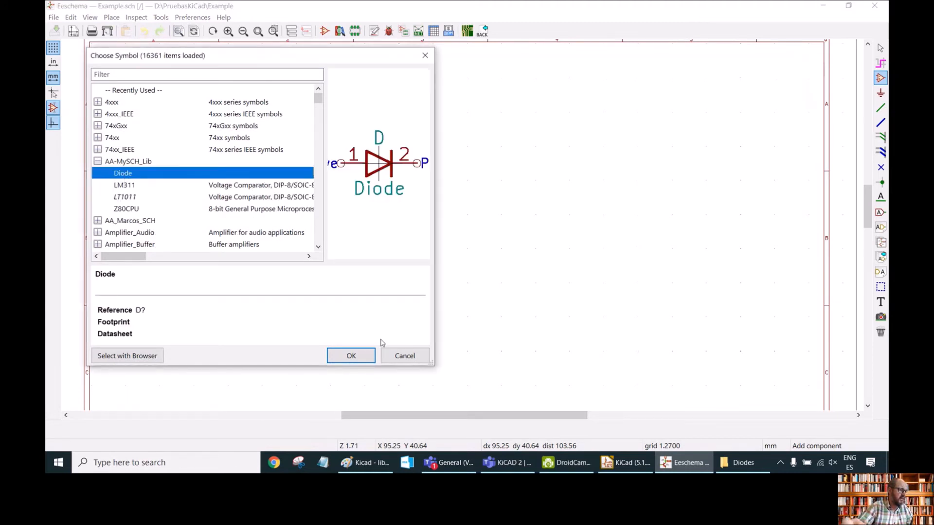
pyautogui.click(351, 356)
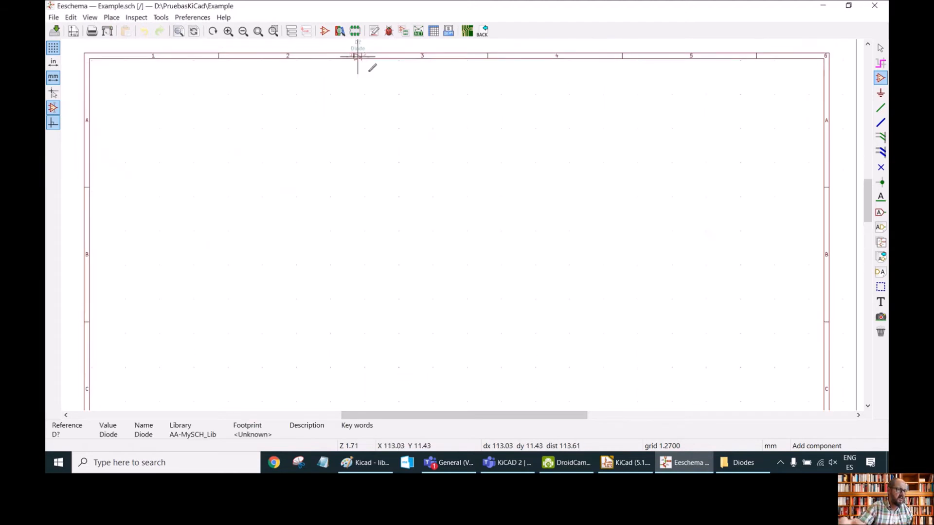
pyautogui.scroll(-3, 464, 221)
pyautogui.scroll(8, 462, 223)
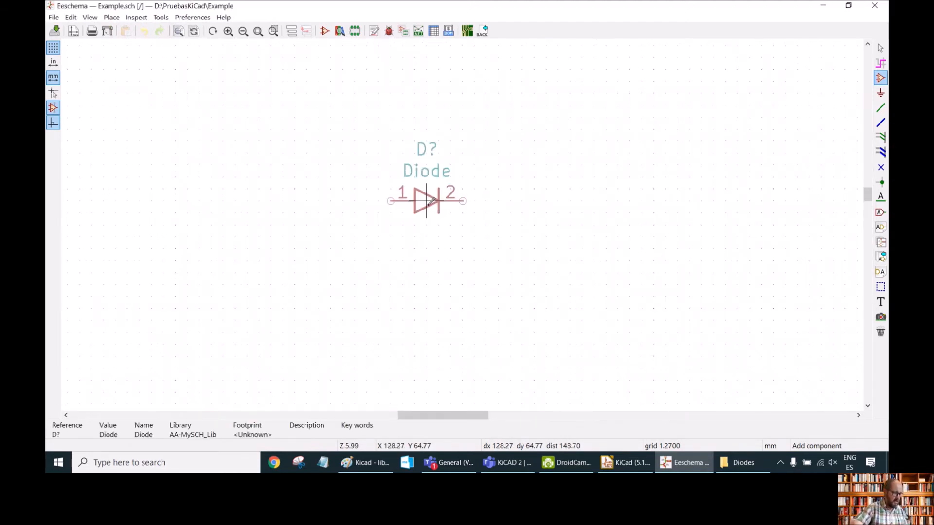
pyautogui.press('r')
pyautogui.press('r')
pyautogui.press('r')
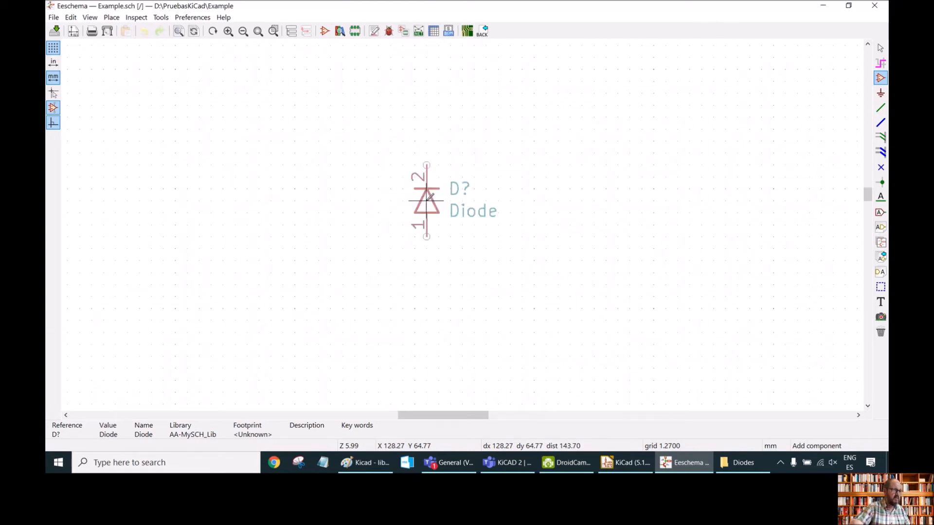
pyautogui.click(331, 116)
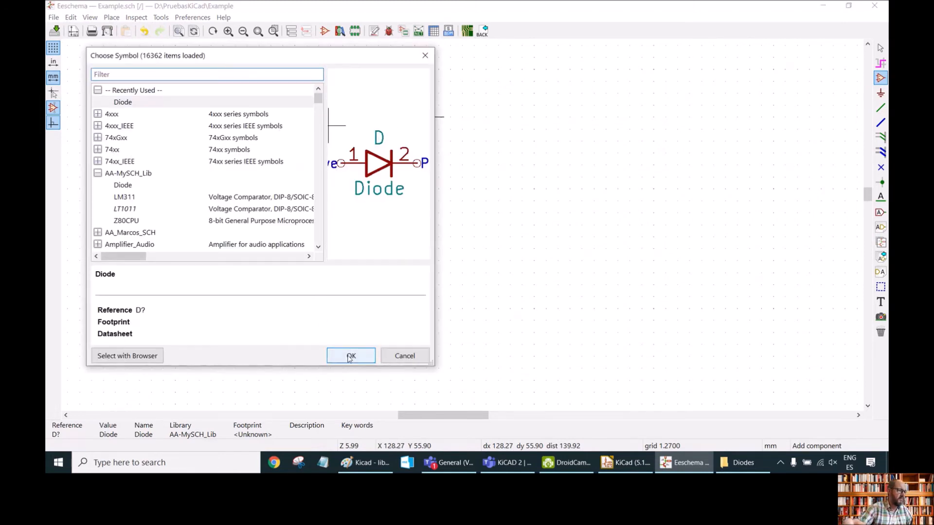
# Place a second vertically rotated Diode to the right of the first one.
pyautogui.click(348, 354)
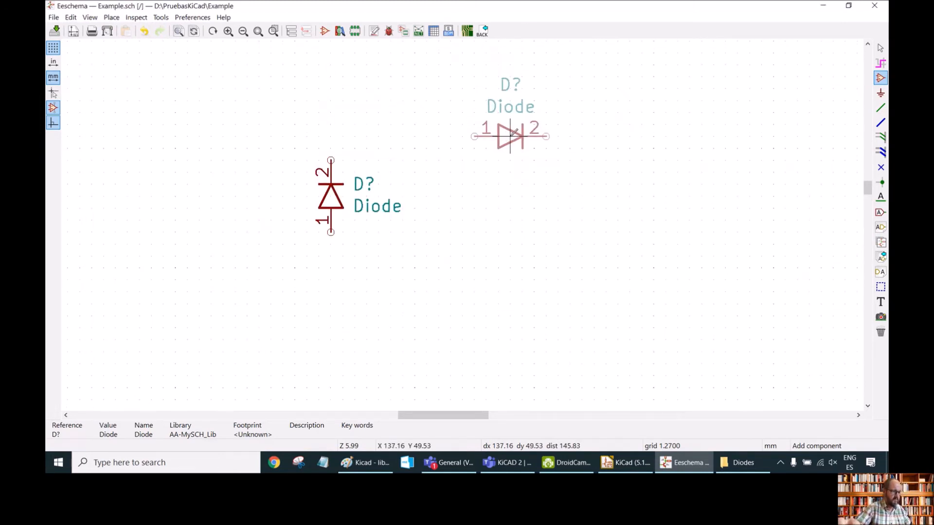
pyautogui.press('r')
pyautogui.press('r')
pyautogui.press('r')
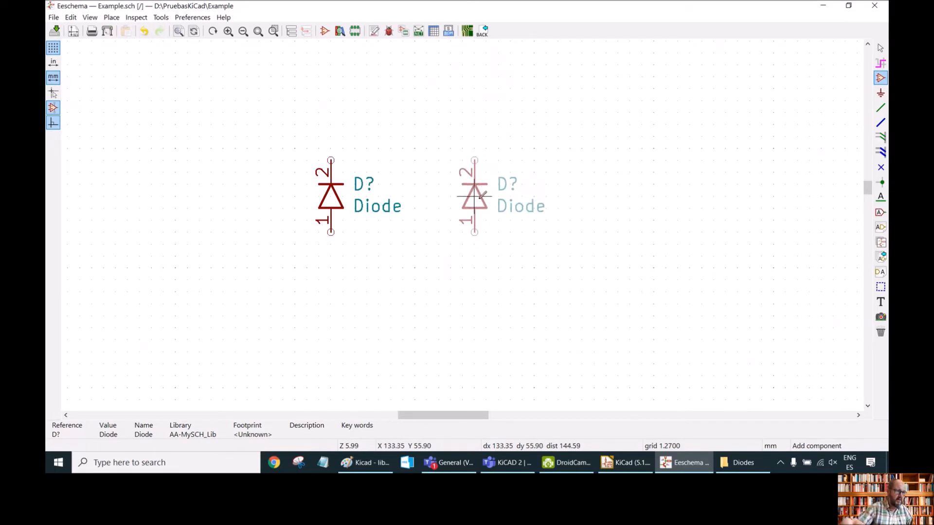
pyautogui.click(474, 196)
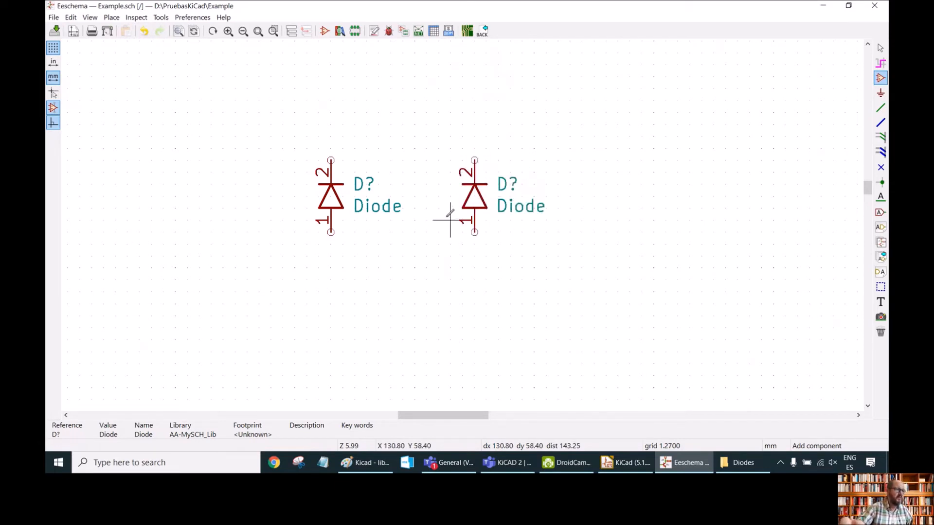
pyautogui.hscroll(1, 438, 232)
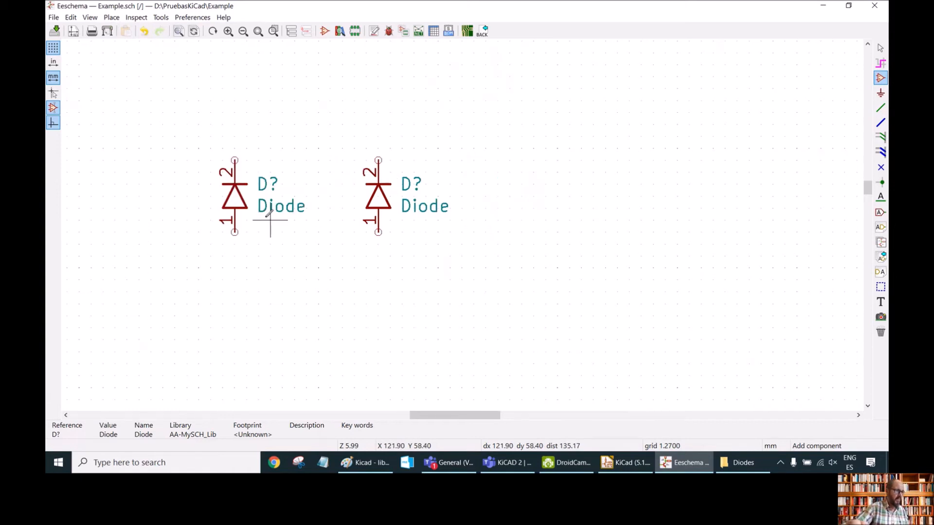
pyautogui.hscroll(-1, 415, 415)
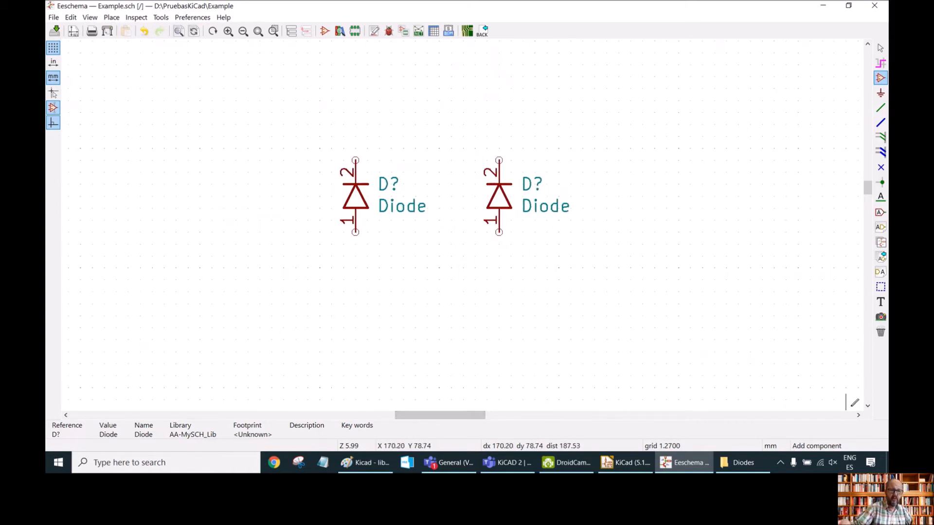
pyautogui.click(868, 408)
pyautogui.press('Escape')
# Copy both diodes and paste the copies as a second row below them.
pyautogui.moveTo(320, 76); pyautogui.dragTo(594, 234)
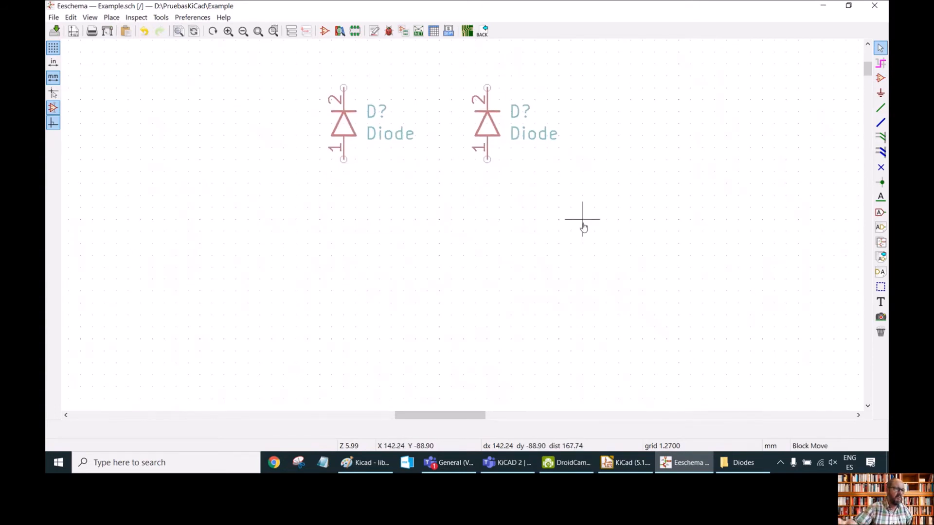
pyautogui.rightClick(584, 228)
pyautogui.click(612, 241)
pyautogui.rightClick(495, 233)
pyautogui.click(519, 239)
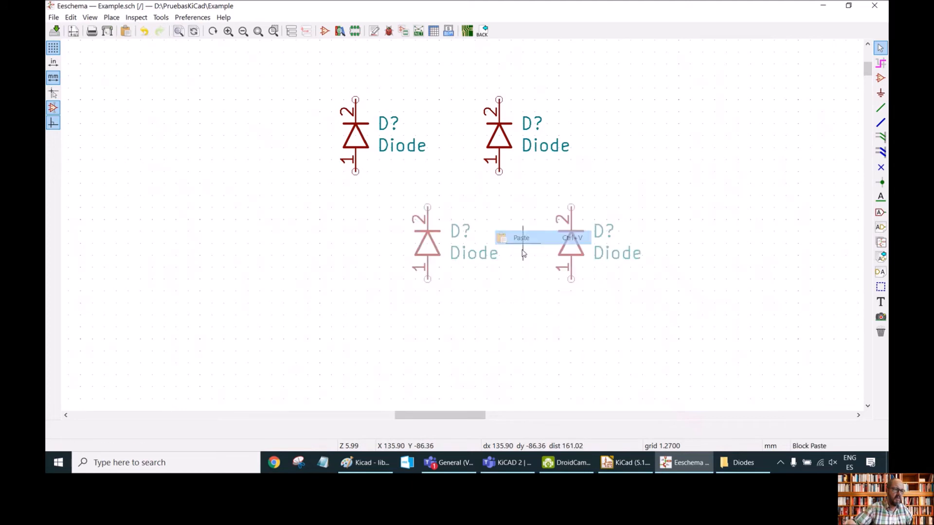
pyautogui.click(447, 306)
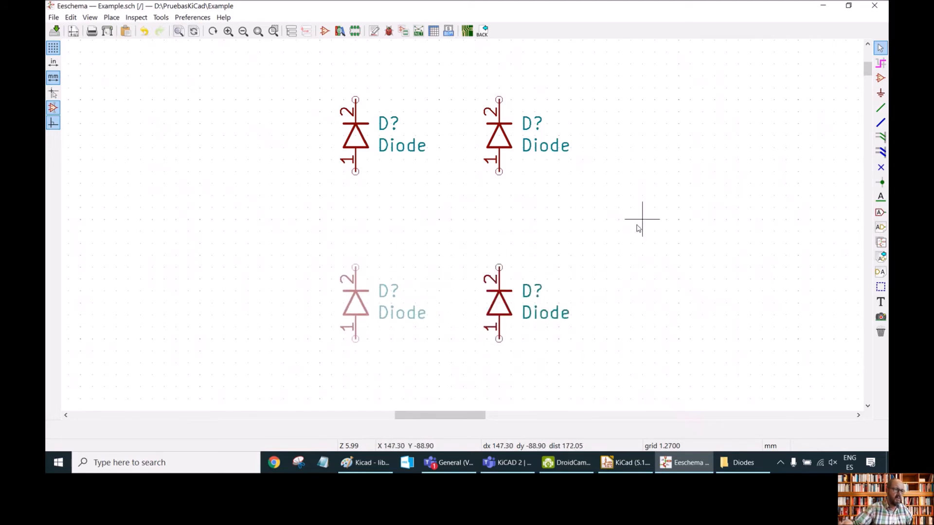
# Place a Conn_01x02 connector from AA_Marcos_SCH, rotated 180 degrees, to the left of the diodes.
pyautogui.scroll(-2, 457, 227)
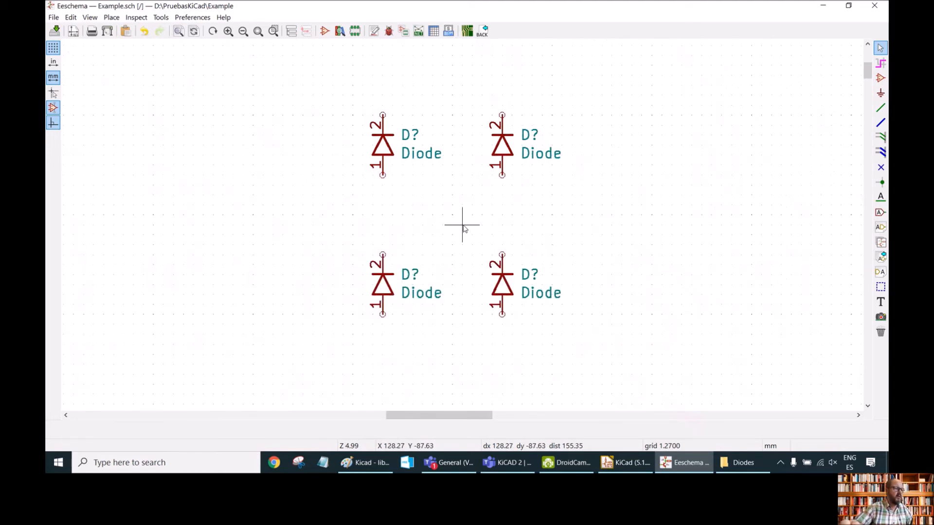
pyautogui.scroll(2, 463, 229)
pyautogui.scroll(-3, 462, 227)
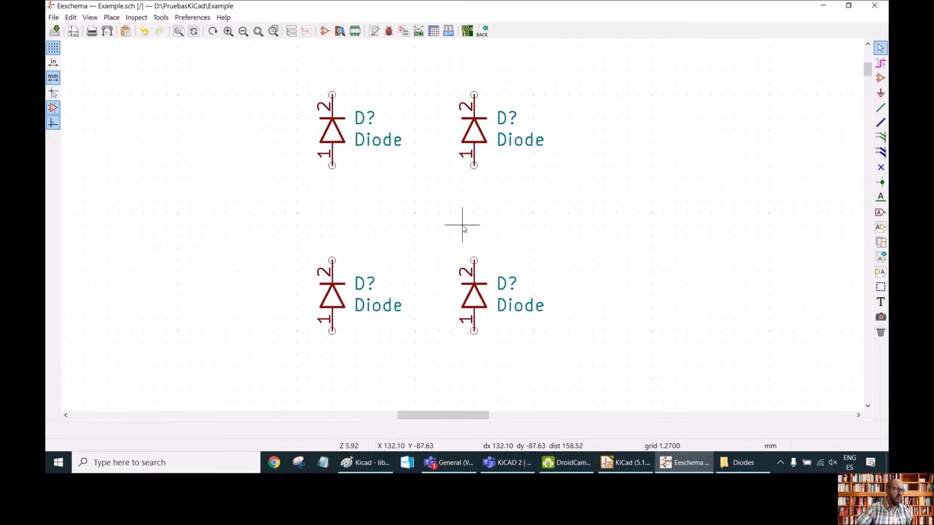
pyautogui.scroll(1, 306, 202)
pyautogui.moveTo(438, 415); pyautogui.dragTo(469, 419)
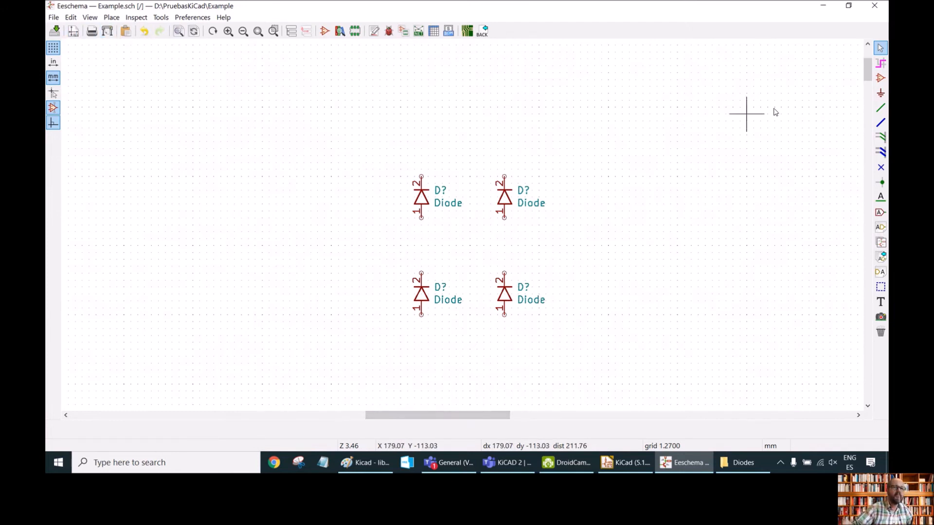
pyautogui.click(880, 78)
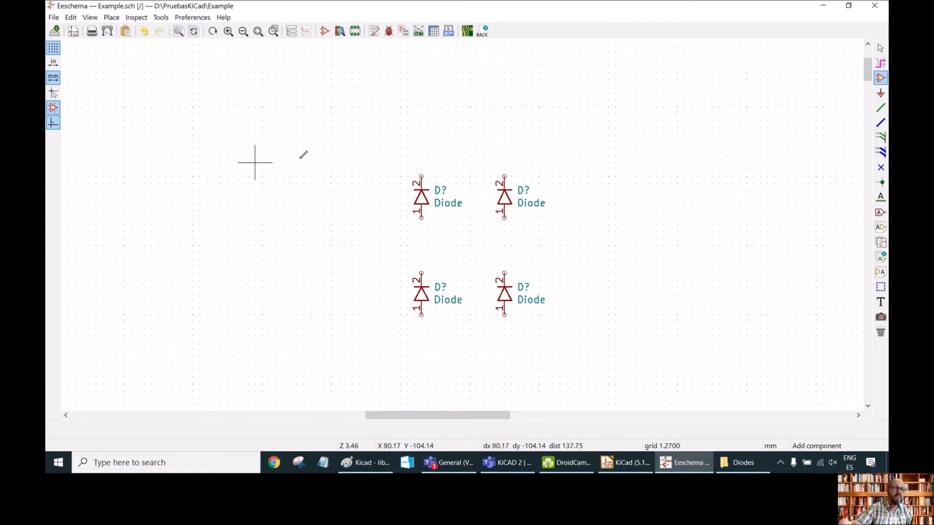
pyautogui.click(345, 127)
pyautogui.click(97, 174)
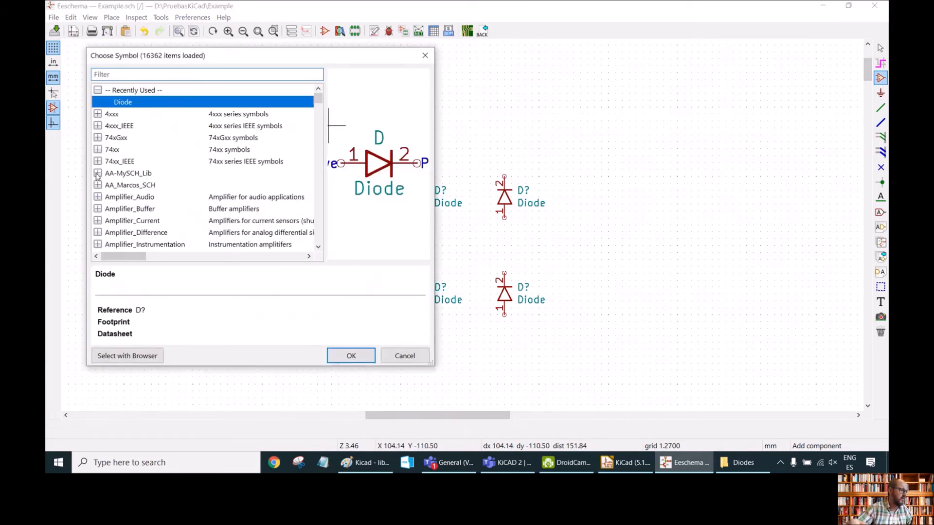
pyautogui.click(98, 186)
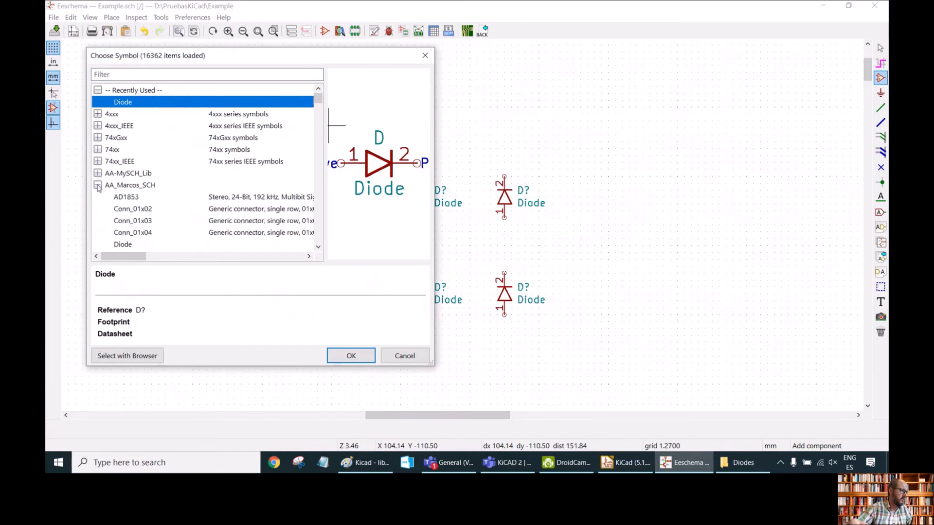
pyautogui.click(139, 212)
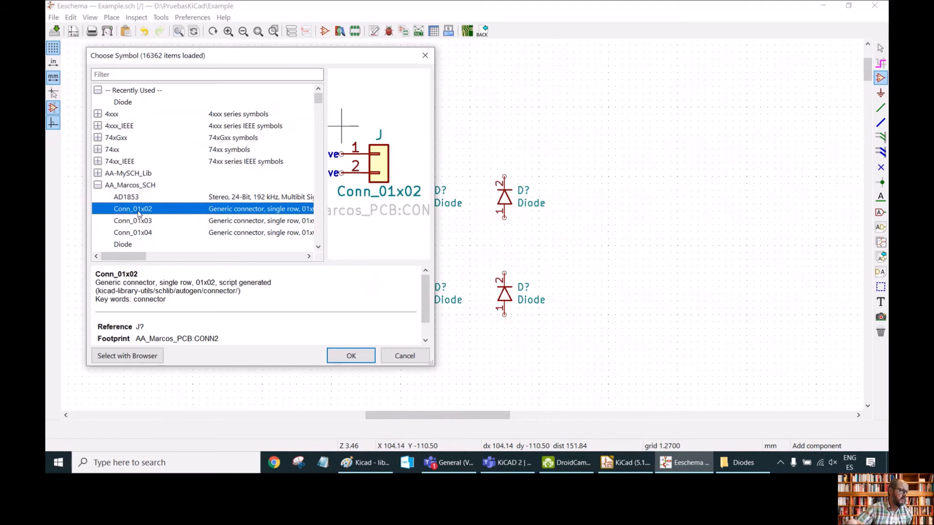
pyautogui.click(337, 357)
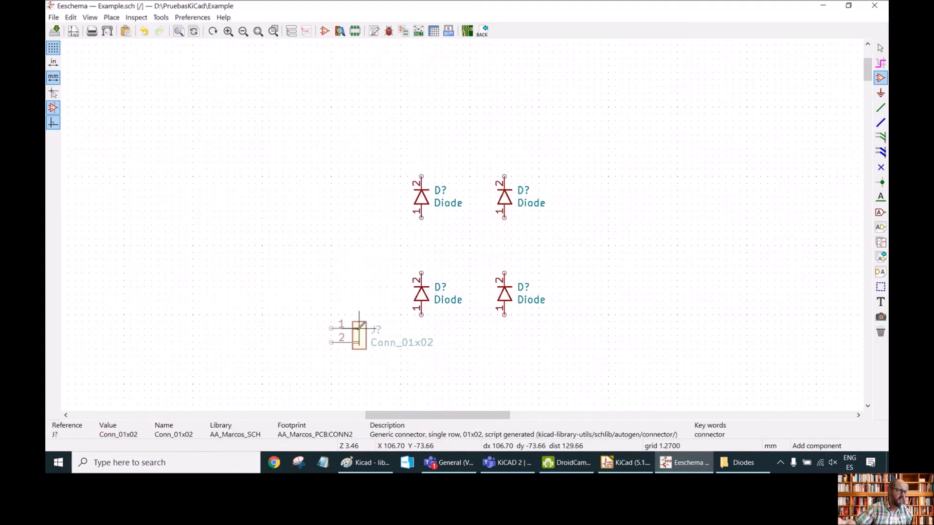
pyautogui.press('r')
pyautogui.press('r')
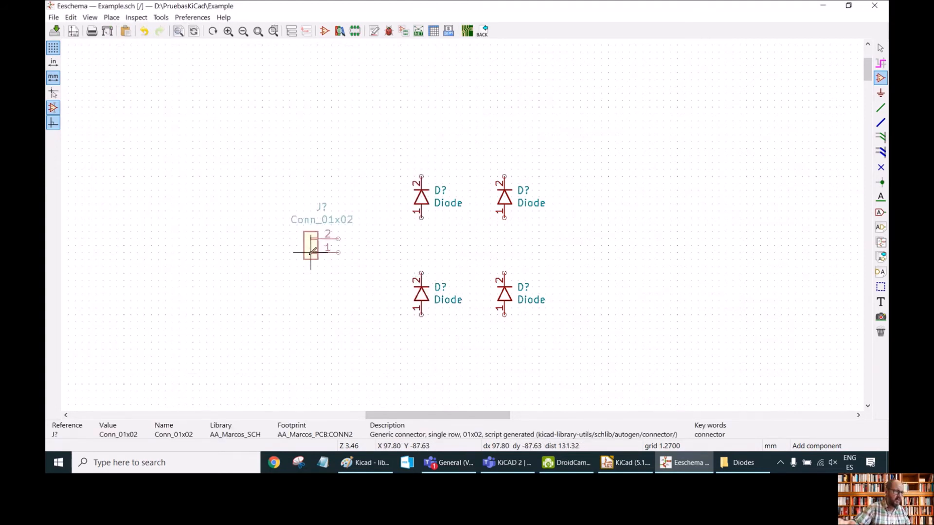
pyautogui.click(310, 252)
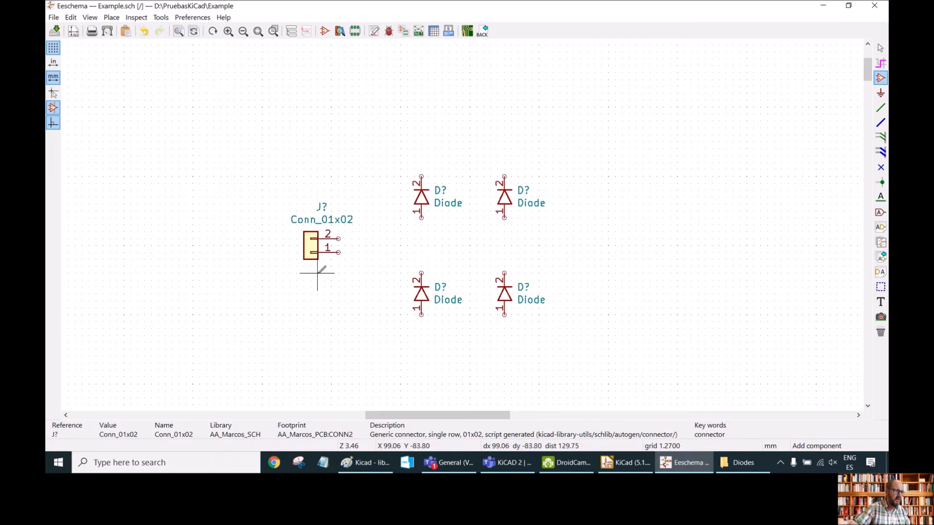
# Place a second Conn_01x02 connector to the right of the diodes, adjusting its position slightly lower.
pyautogui.click(317, 273)
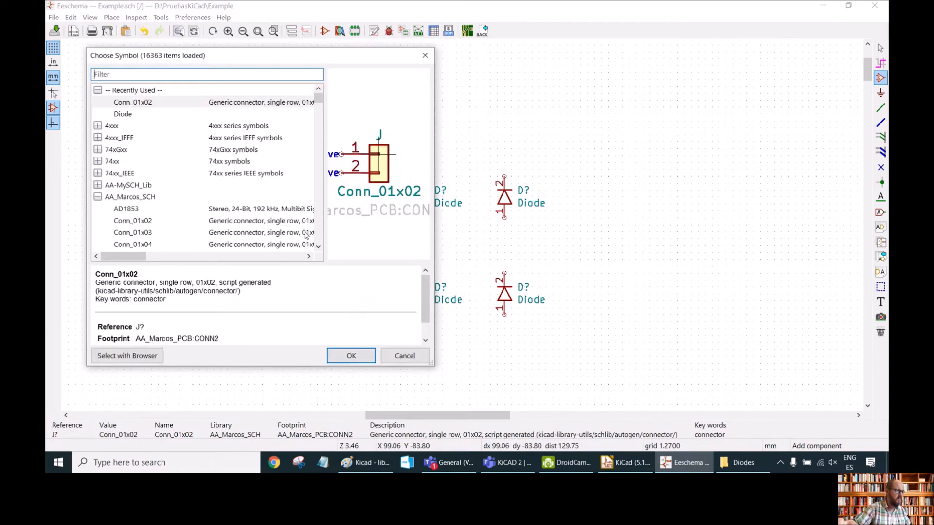
pyautogui.click(354, 355)
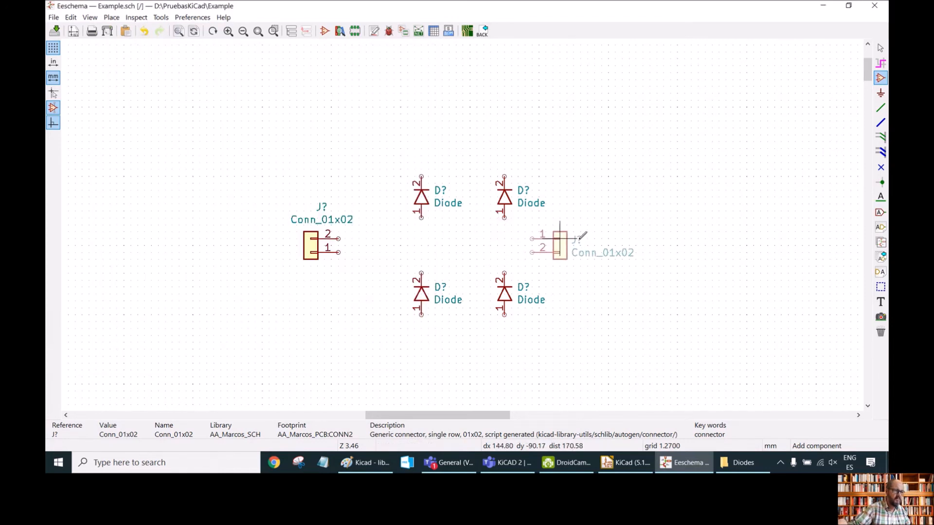
pyautogui.click(634, 227)
pyautogui.press('Escape')
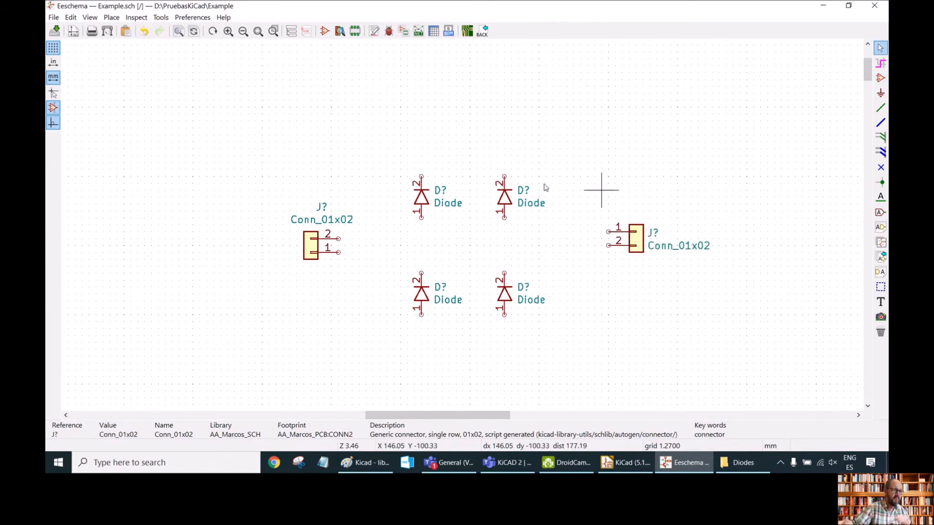
pyautogui.moveTo(637, 239); pyautogui.dragTo(636, 259)
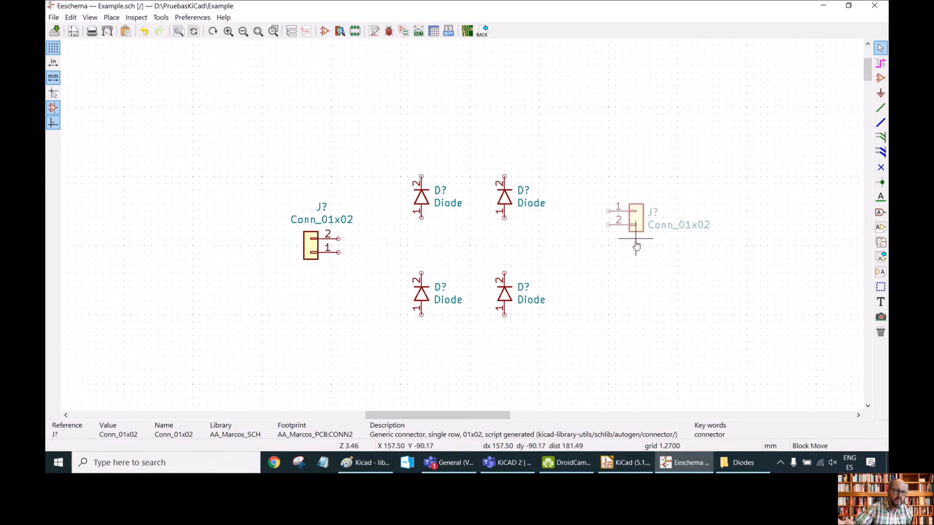
pyautogui.click(635, 268)
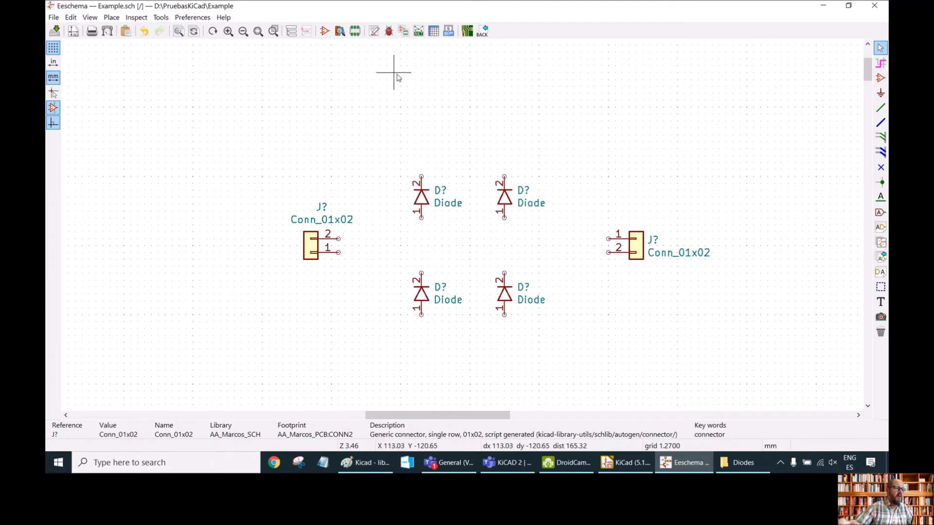
# Wire the four diodes into a bridge loop and connect the left connector's pin 2 to the left diode pair's midpoint.
pyautogui.click(881, 108)
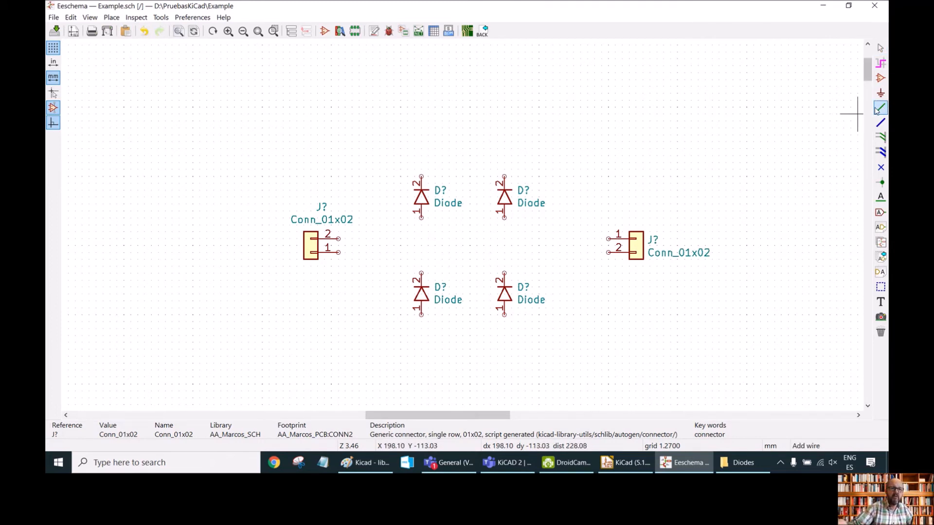
pyautogui.click(338, 238)
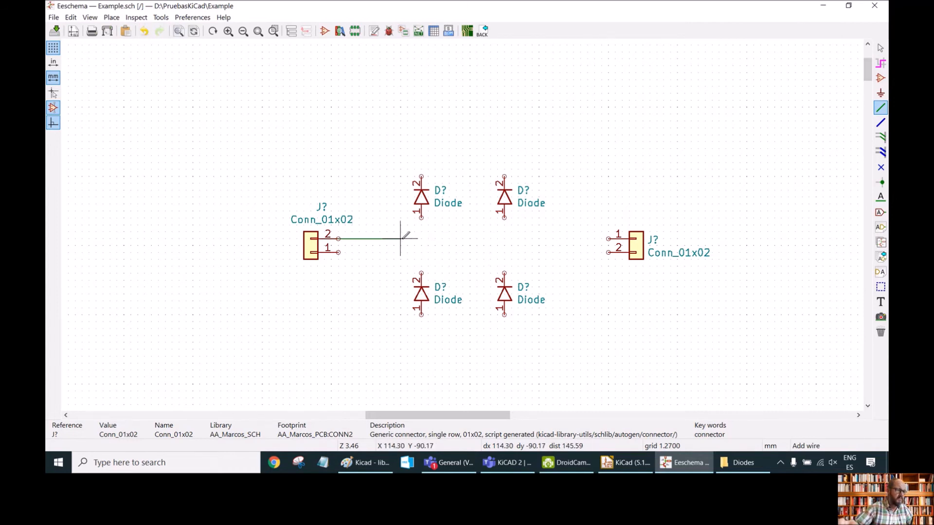
pyautogui.click(422, 218)
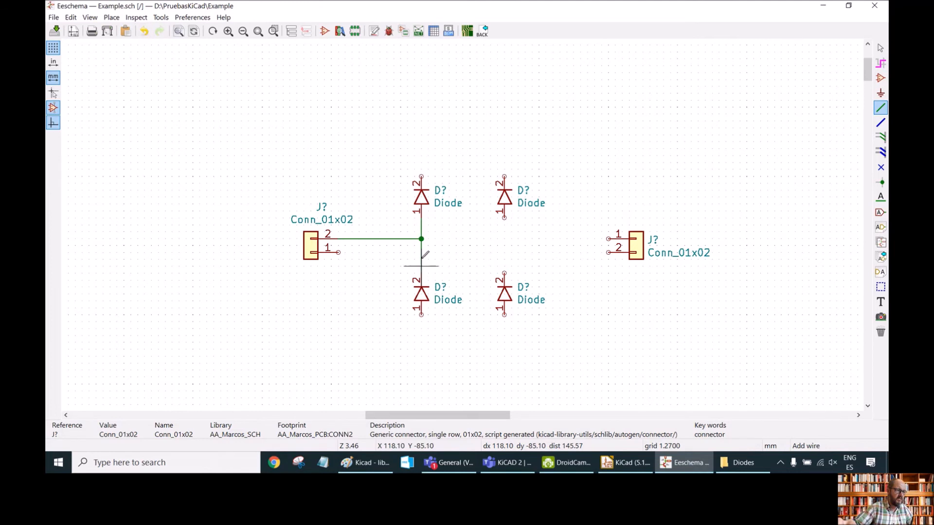
pyautogui.click(422, 176)
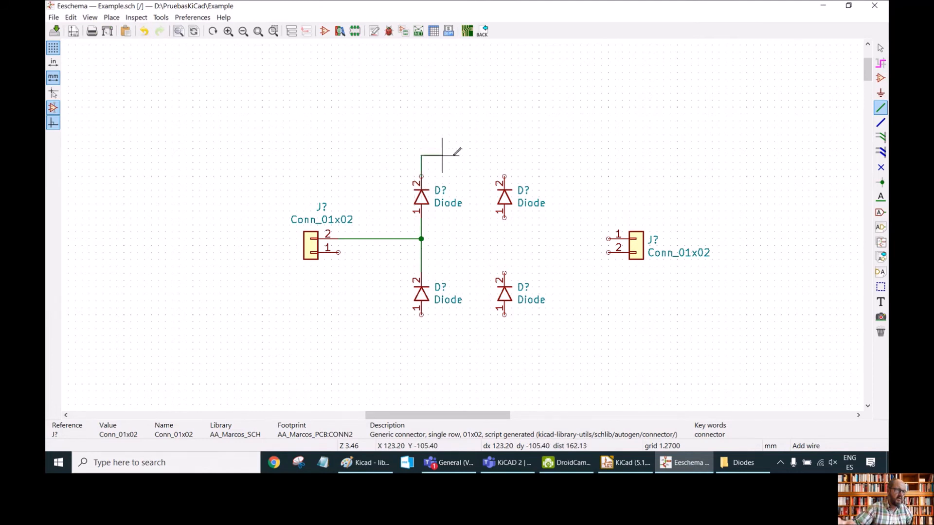
pyautogui.click(504, 176)
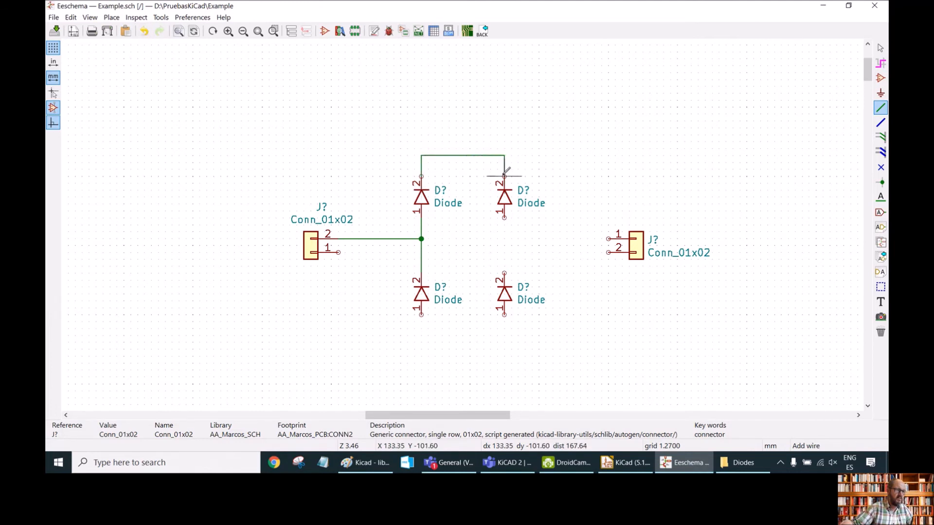
pyautogui.click(504, 218)
pyautogui.click(504, 274)
pyautogui.click(422, 315)
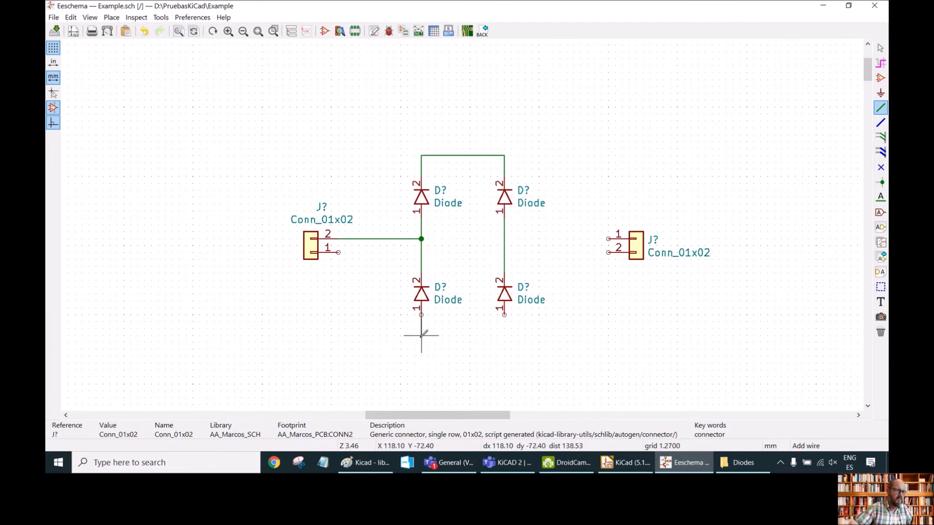
pyautogui.click(505, 336)
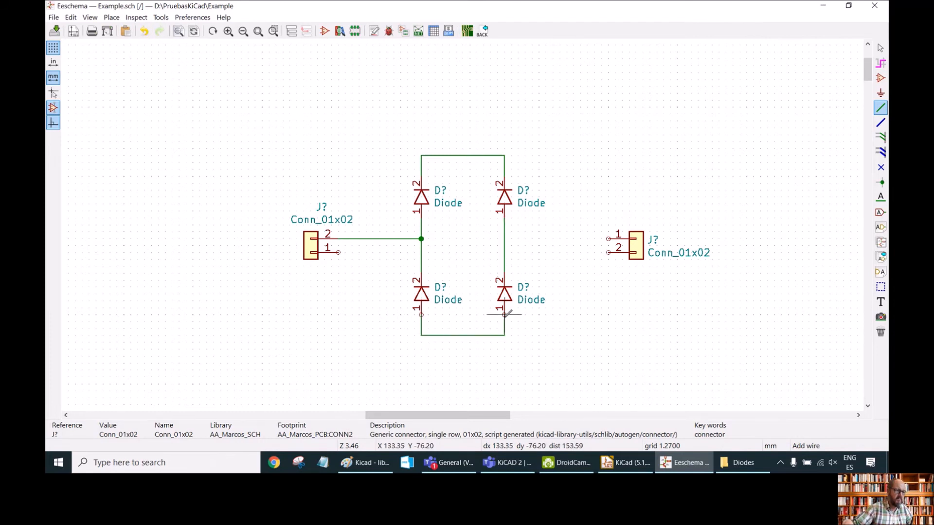
pyautogui.click(505, 315)
# Wire the left connector's pin 1 to the right diode pair's midpoint.
pyautogui.click(338, 252)
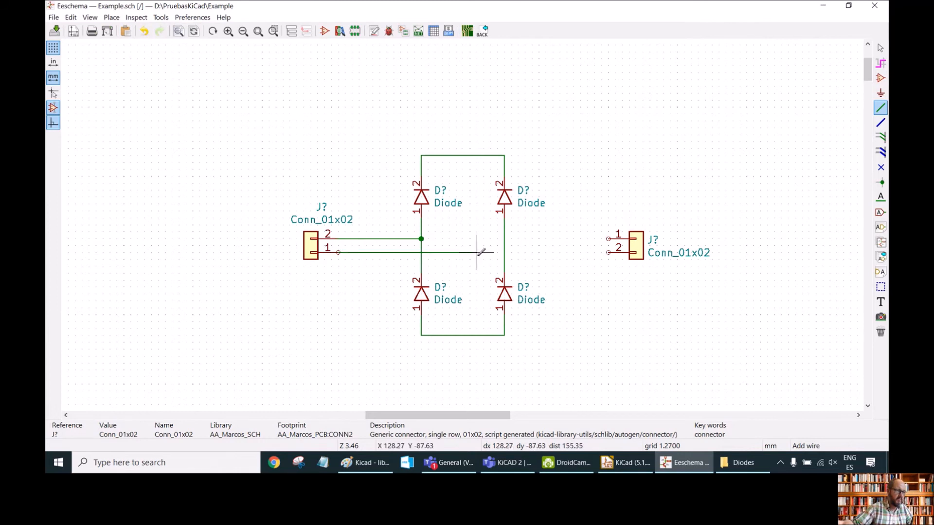
pyautogui.click(504, 252)
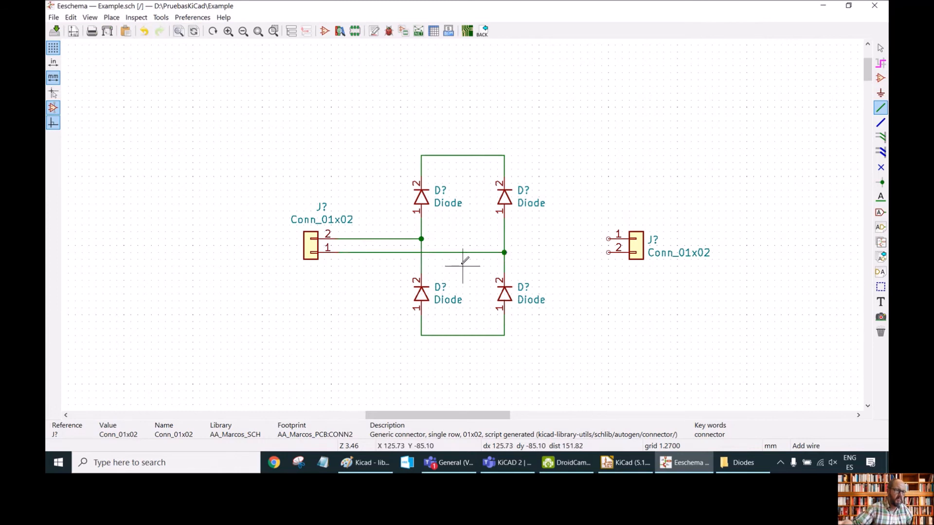
pyautogui.click(504, 155)
pyautogui.click(574, 155)
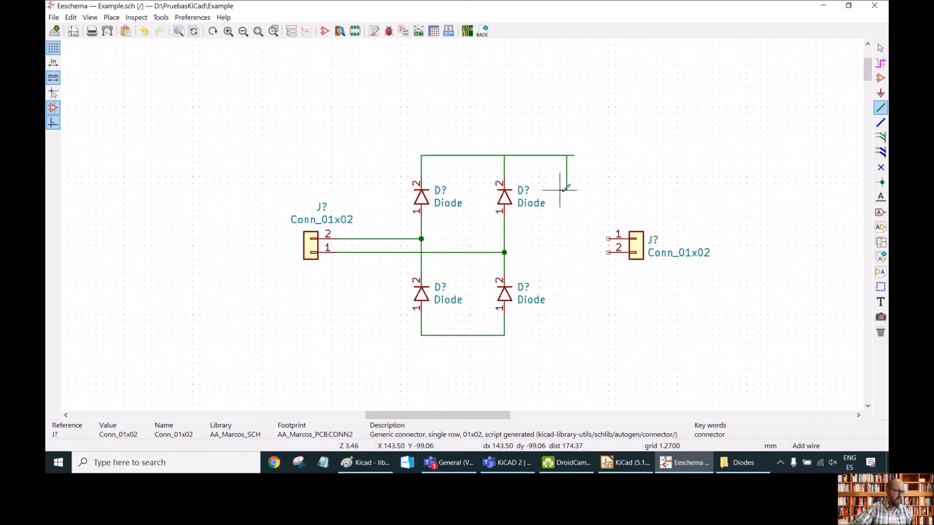
pyautogui.press('Escape')
# Wire the bridge's top node to the right connector's pin 1 and its bottom node to pin 2.
pyautogui.click(504, 156)
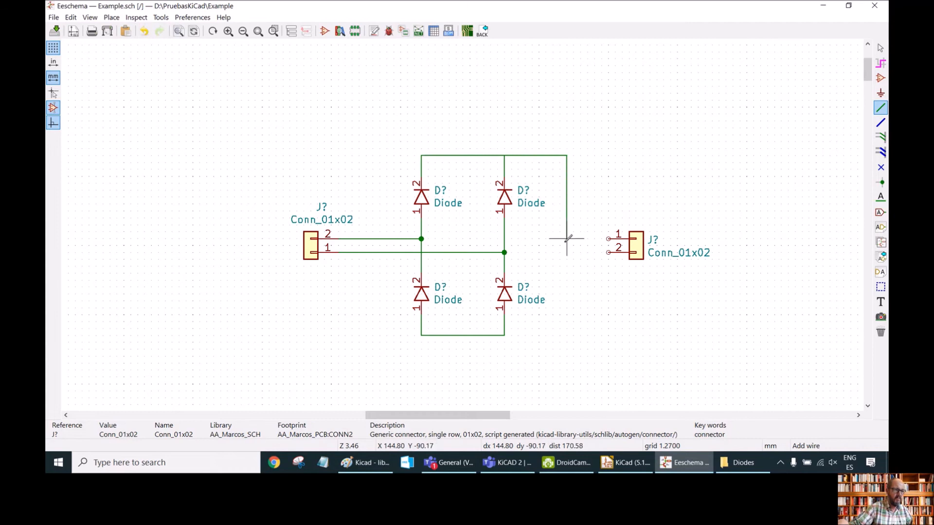
pyautogui.click(608, 239)
pyautogui.click(608, 253)
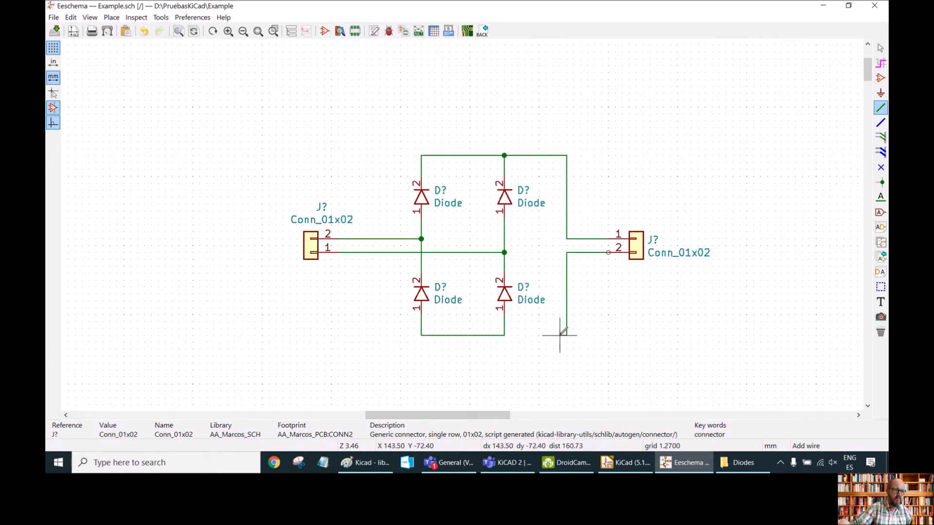
pyautogui.click(504, 335)
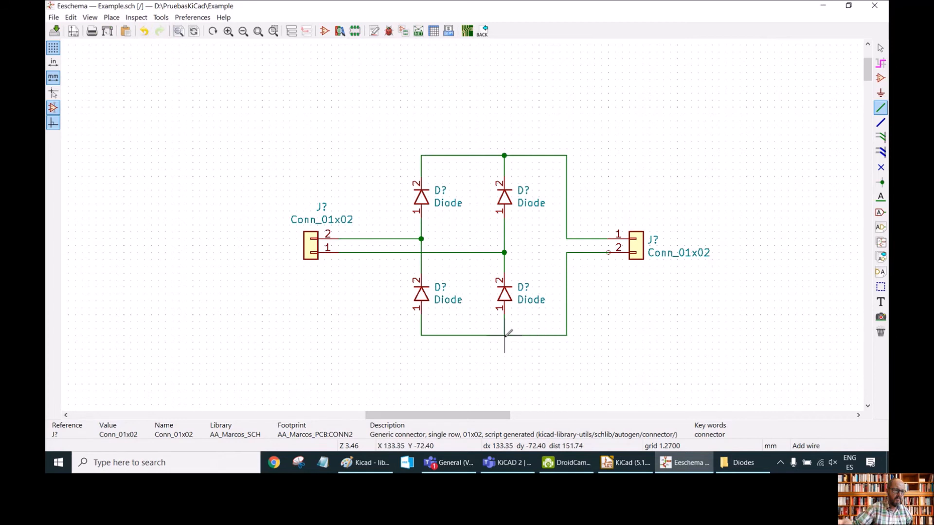
pyautogui.rightClick(477, 321)
pyautogui.click(484, 314)
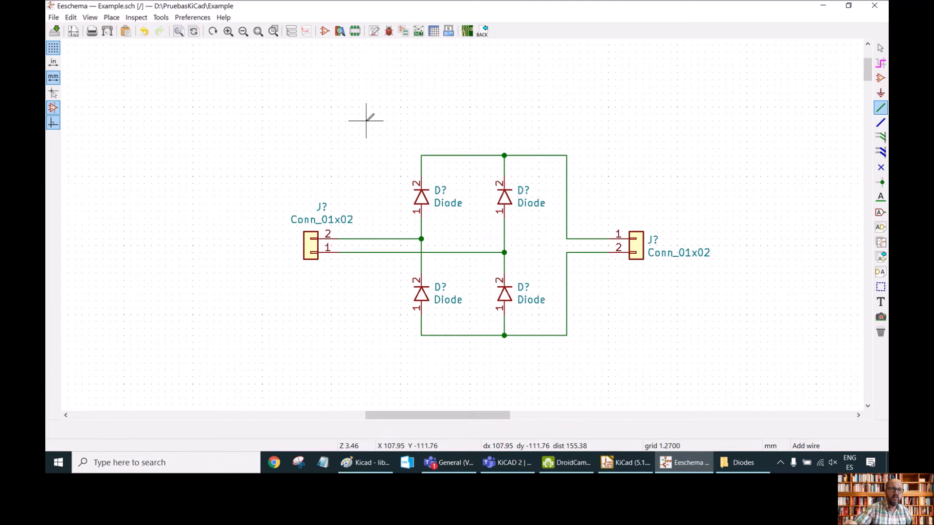
# Add a net label AC1 on the wire from the left connector's pin 2.
pyautogui.rightClick(384, 239)
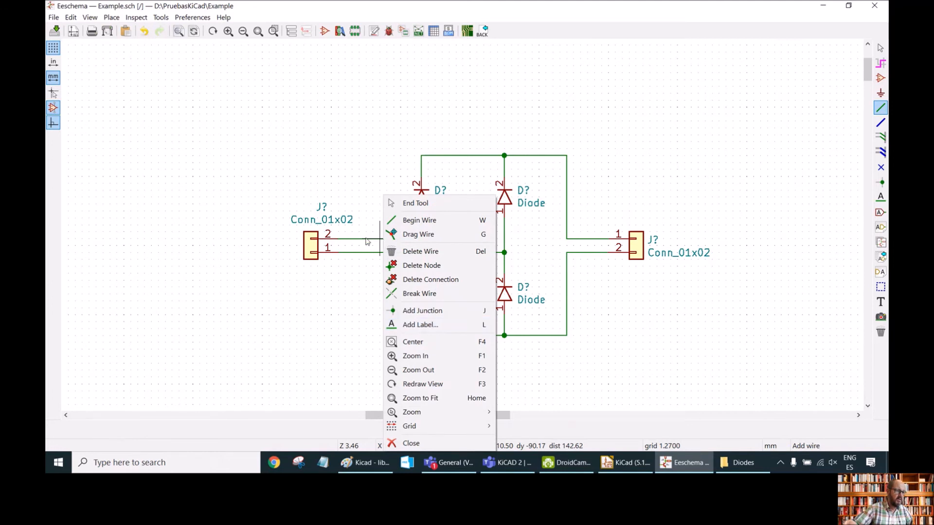
pyautogui.click(421, 326)
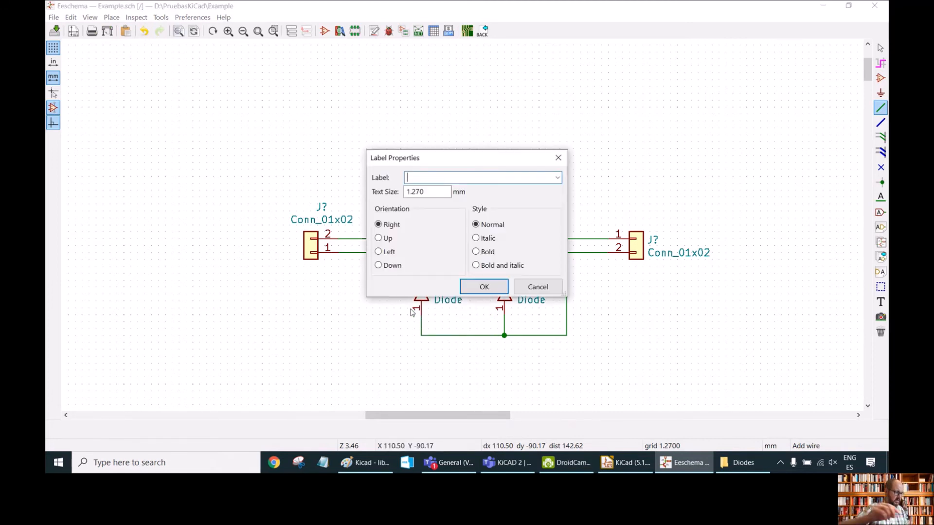
pyautogui.write('AC1')
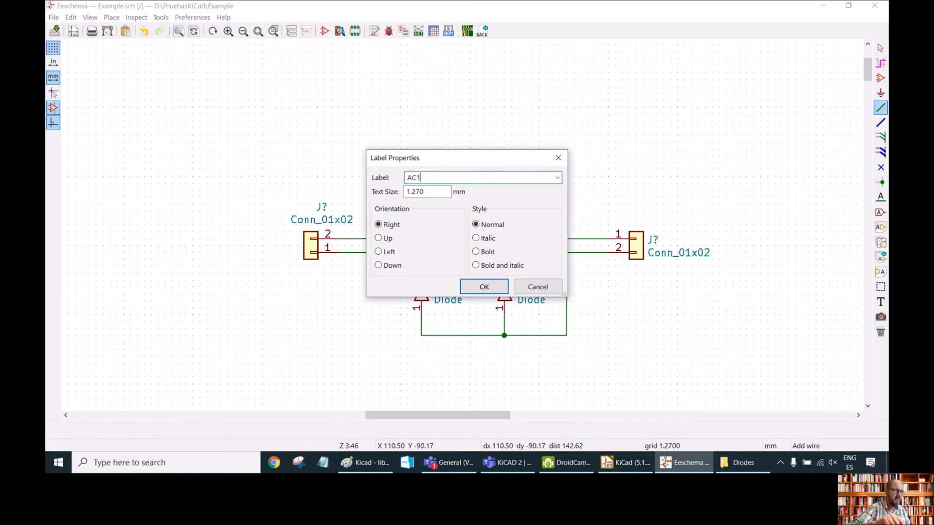
pyautogui.press('Return')
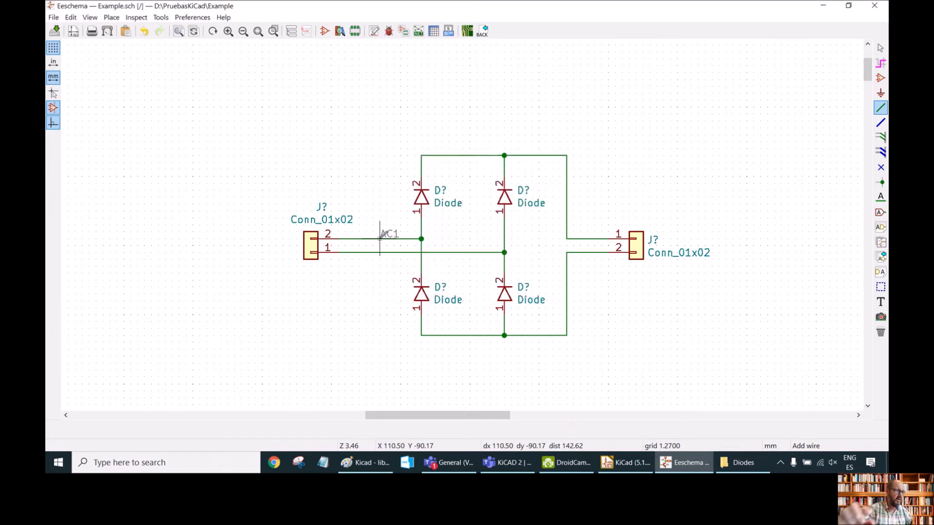
pyautogui.click(380, 239)
# Finish placing the AC1 label on the upper wire next to the left connector.
pyautogui.click(381, 253)
pyautogui.rightClick(380, 253)
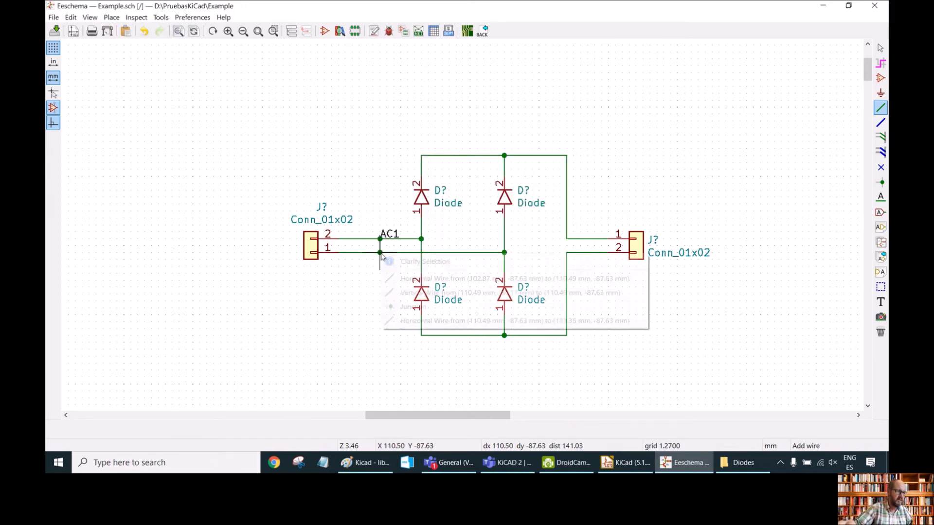
pyautogui.click(371, 261)
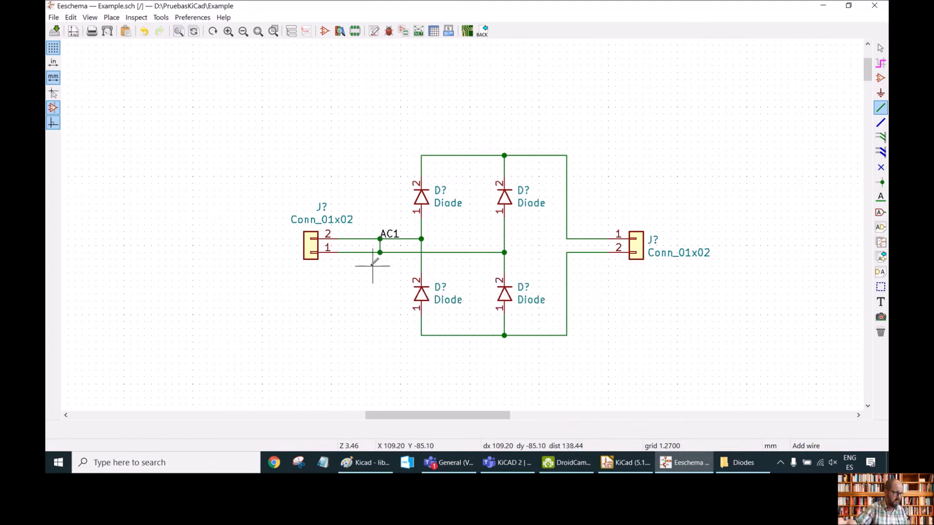
pyautogui.rightClick(380, 253)
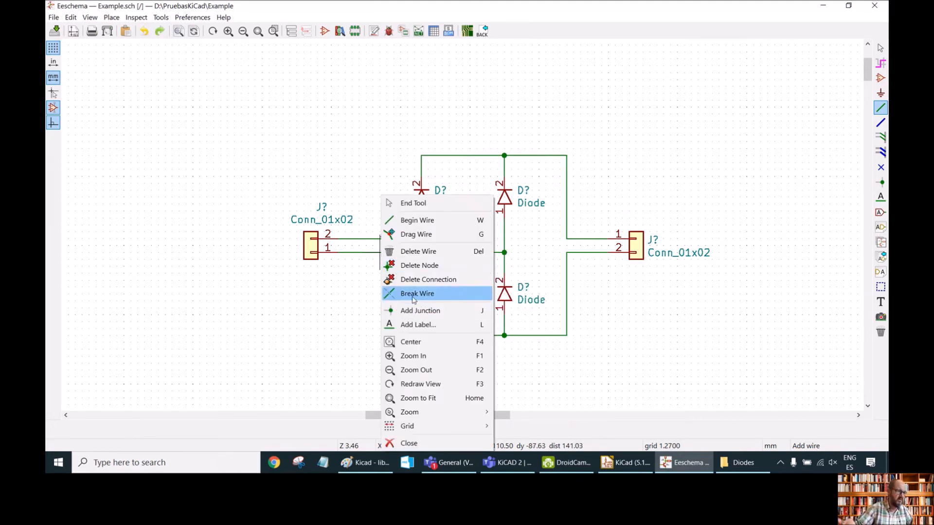
pyautogui.click(414, 316)
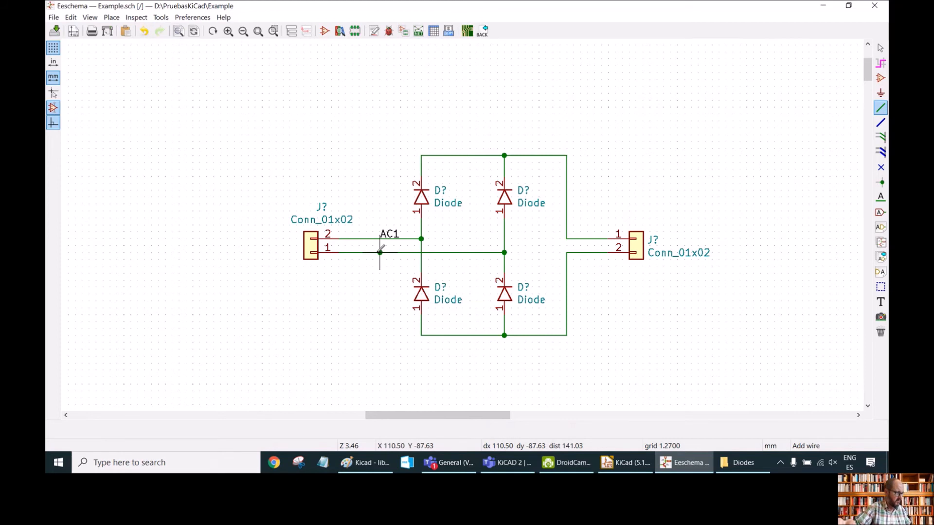
pyautogui.press('Escape')
# Add a net label AC2 on the wire from the left connector's pin 1.
pyautogui.rightClick(378, 254)
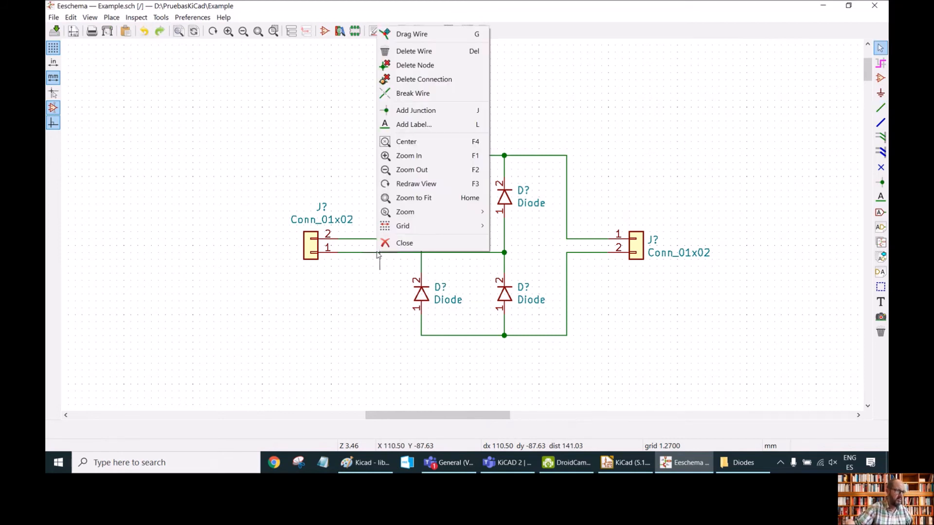
pyautogui.click(403, 125)
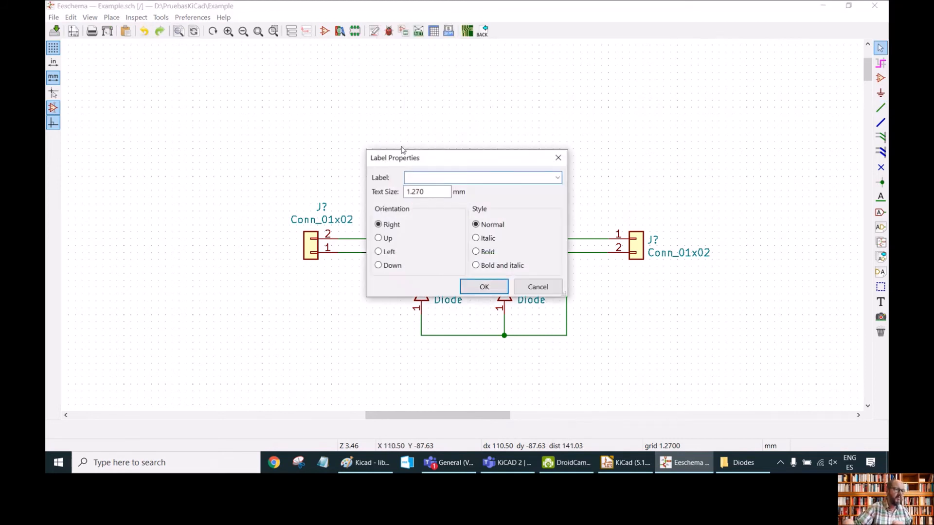
pyautogui.write('AC2')
pyautogui.press('Return')
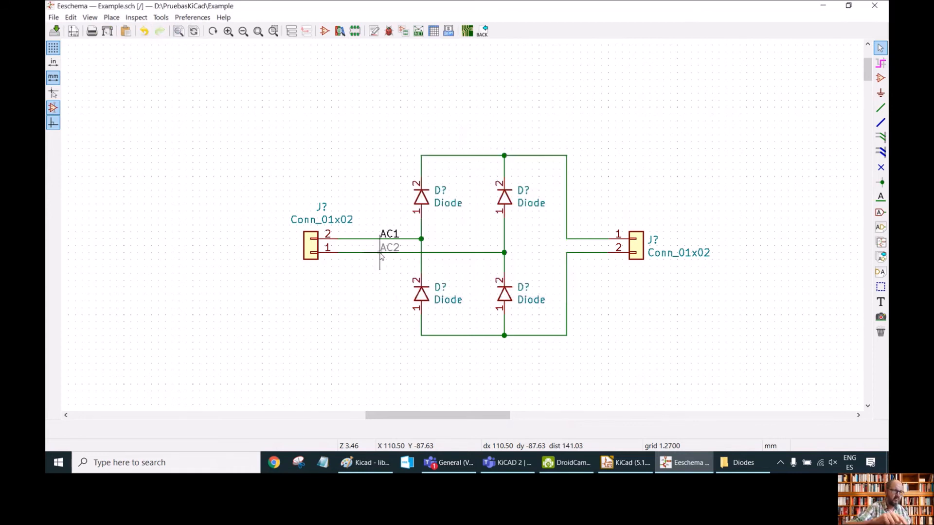
pyautogui.click(378, 253)
pyautogui.click(357, 271)
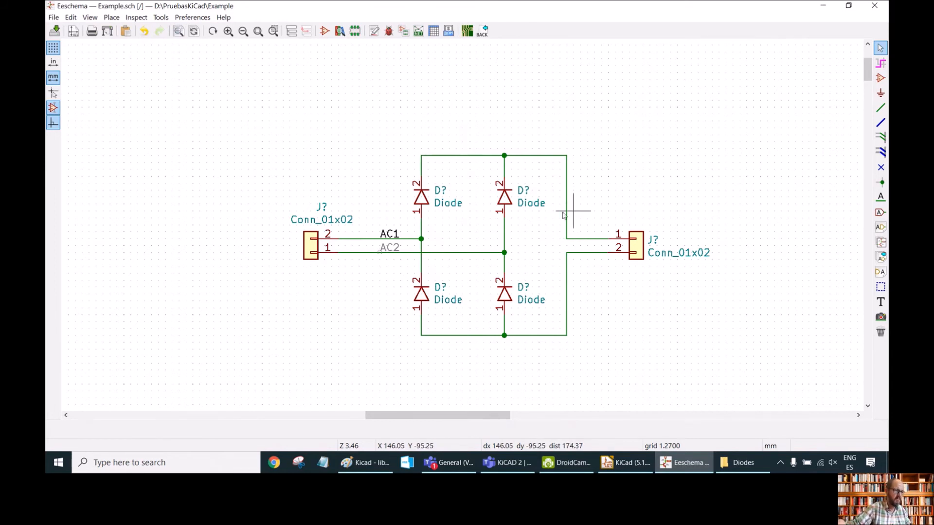
pyautogui.click(386, 251)
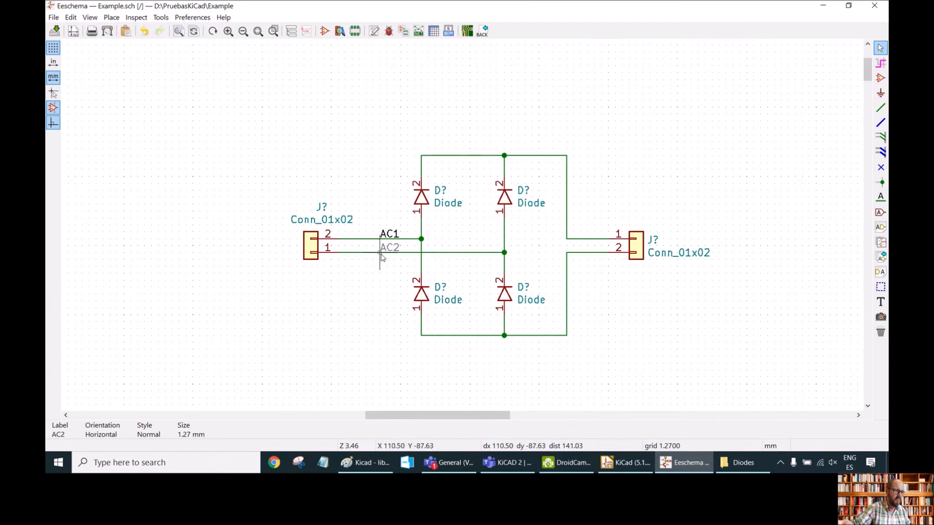
pyautogui.click(380, 254)
pyautogui.click(372, 294)
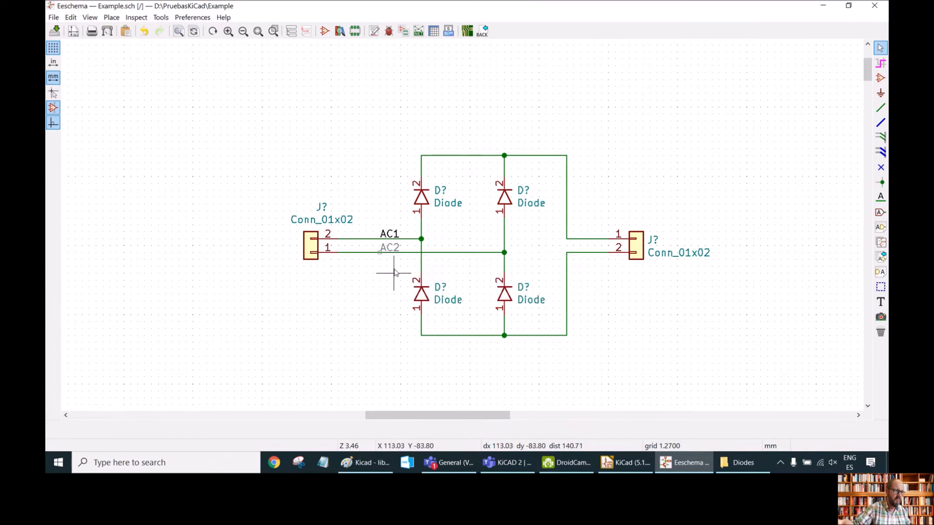
# Add a net label DC+ on the wire to the right connector's pin 1.
pyautogui.rightClick(579, 239)
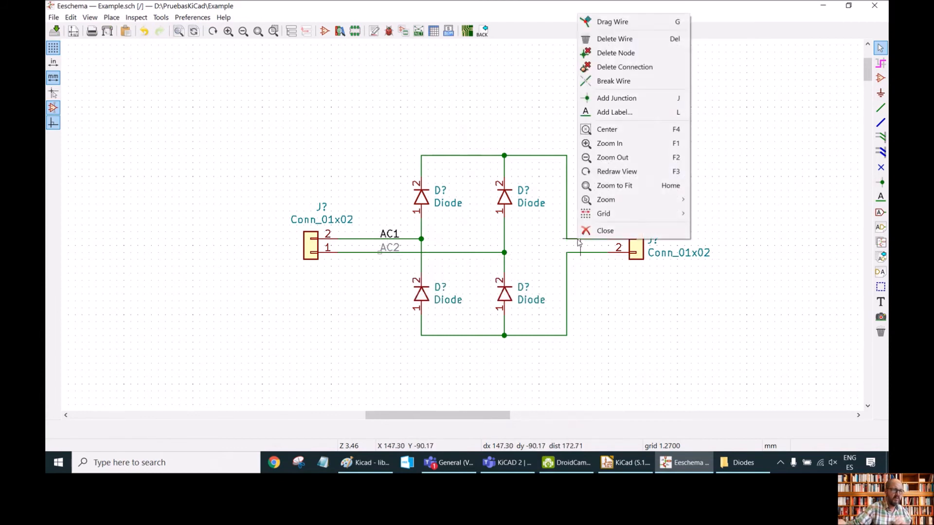
pyautogui.click(603, 113)
pyautogui.write('DC+')
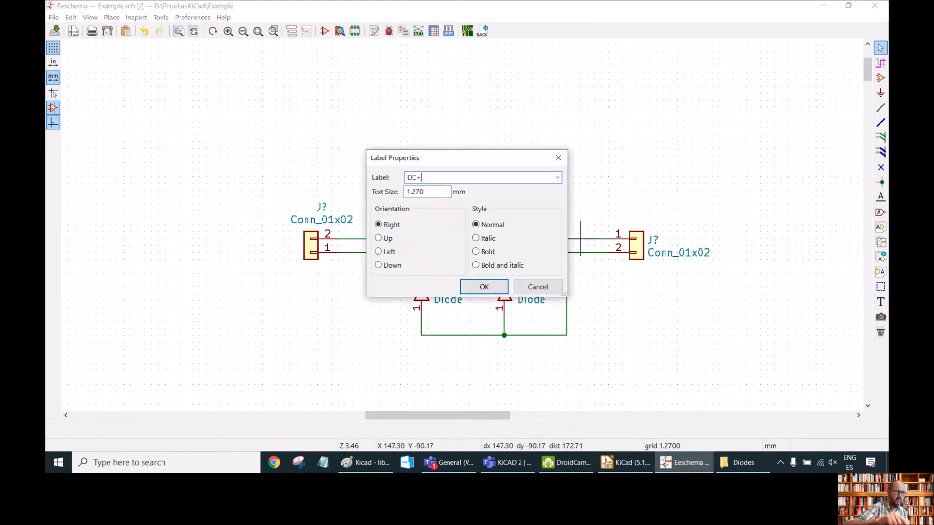
pyautogui.press('Return')
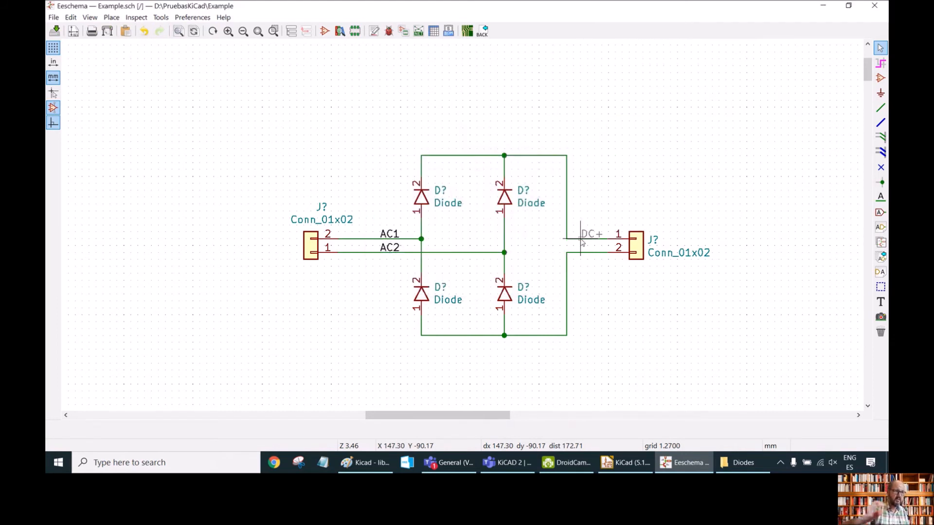
pyautogui.doubleClick(581, 238)
pyautogui.click(604, 217)
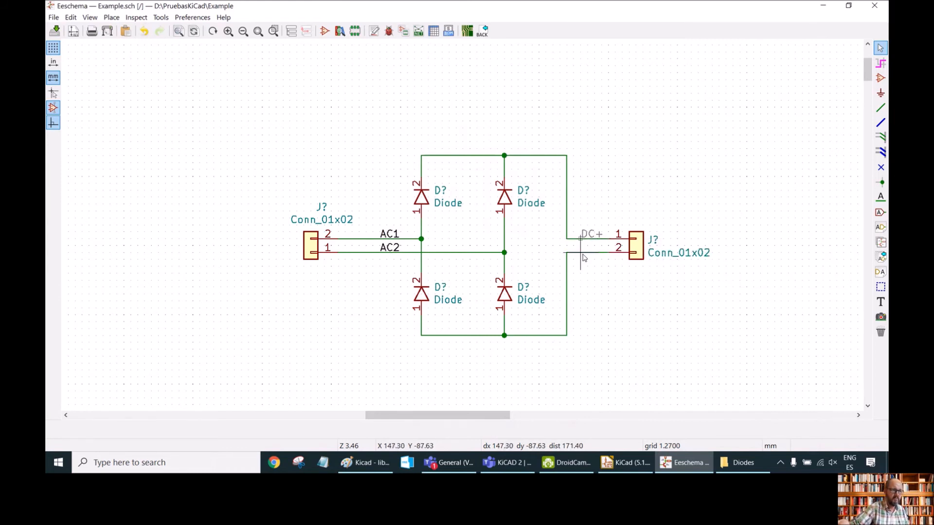
# Add a net label DC- on the wire to the right connector's pin 2.
pyautogui.rightClick(585, 255)
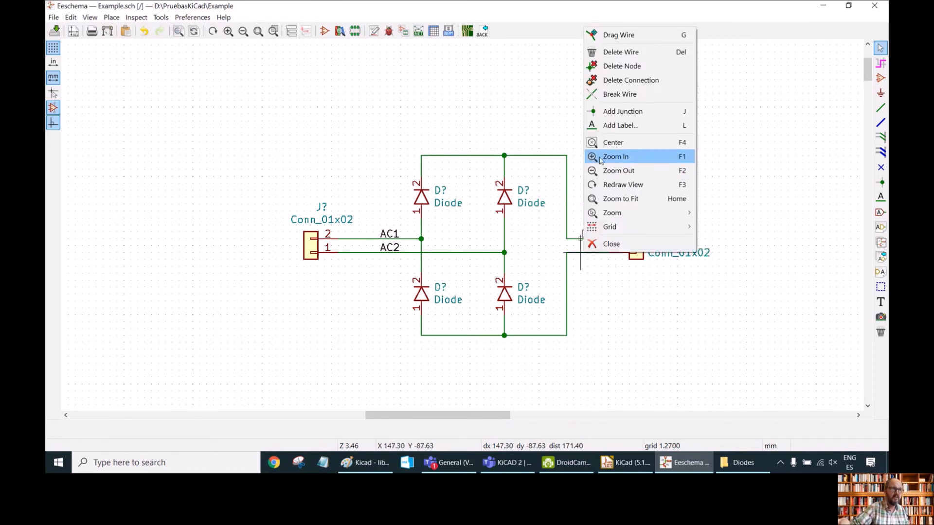
pyautogui.click(614, 129)
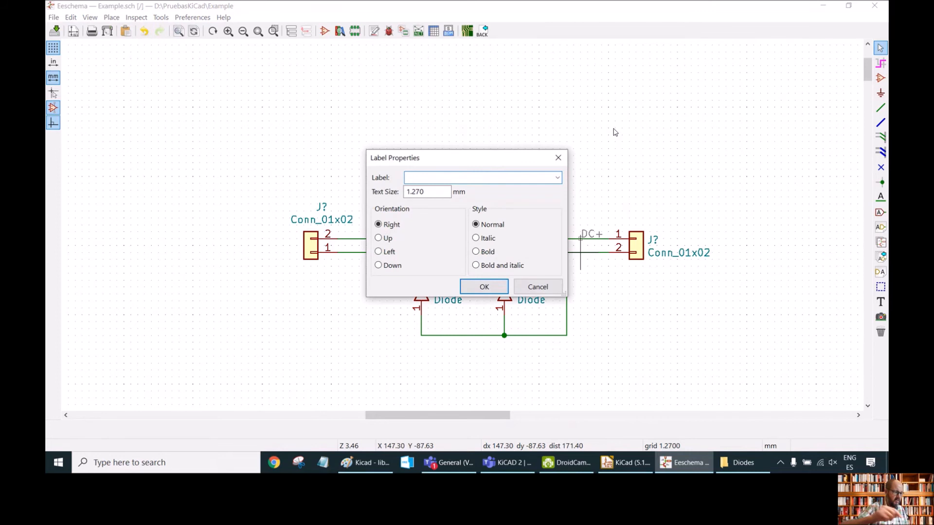
pyautogui.write('DC-')
pyautogui.press('Return')
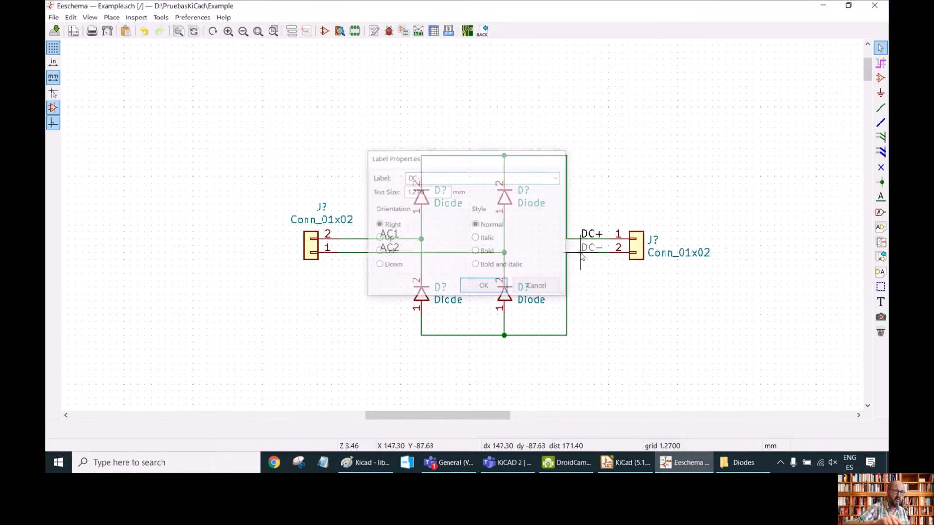
pyautogui.click(580, 252)
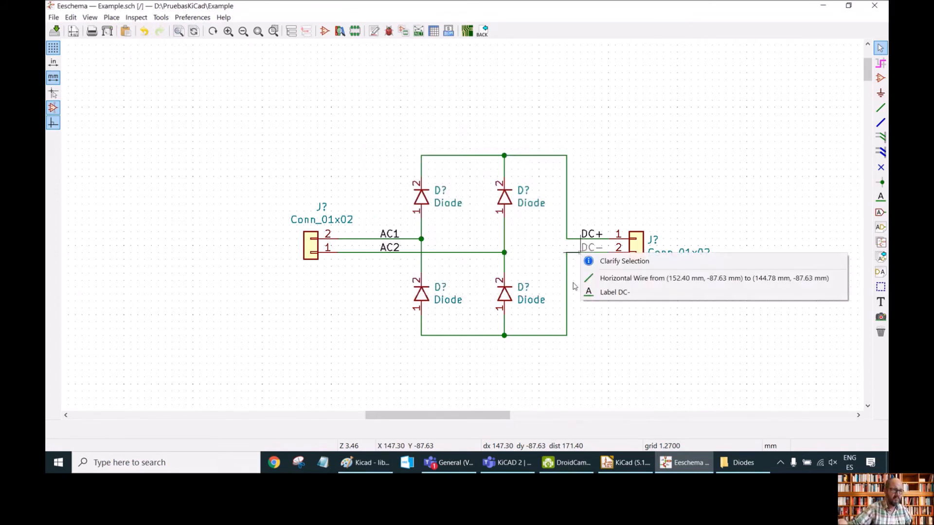
pyautogui.click(601, 320)
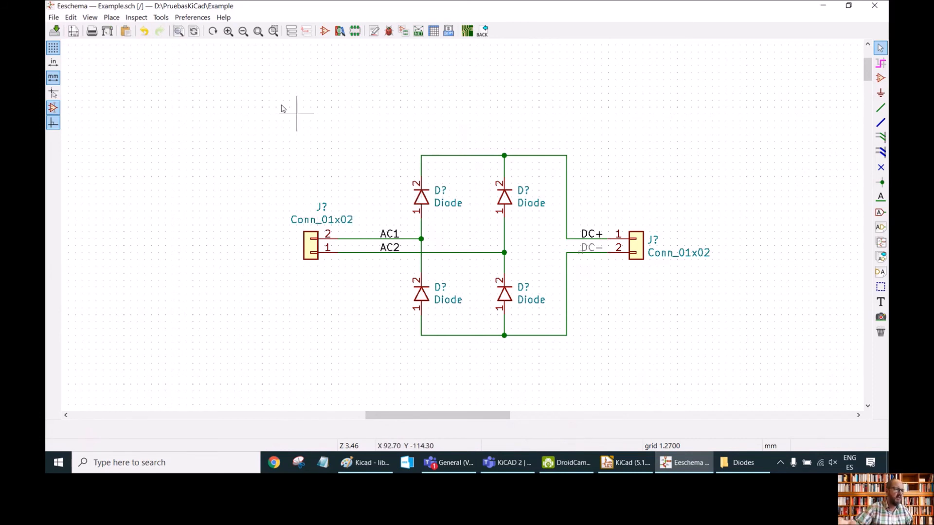
# Annotate the entire schematic, keeping existing annotations and sorting components by X position.
pyautogui.click(161, 18)
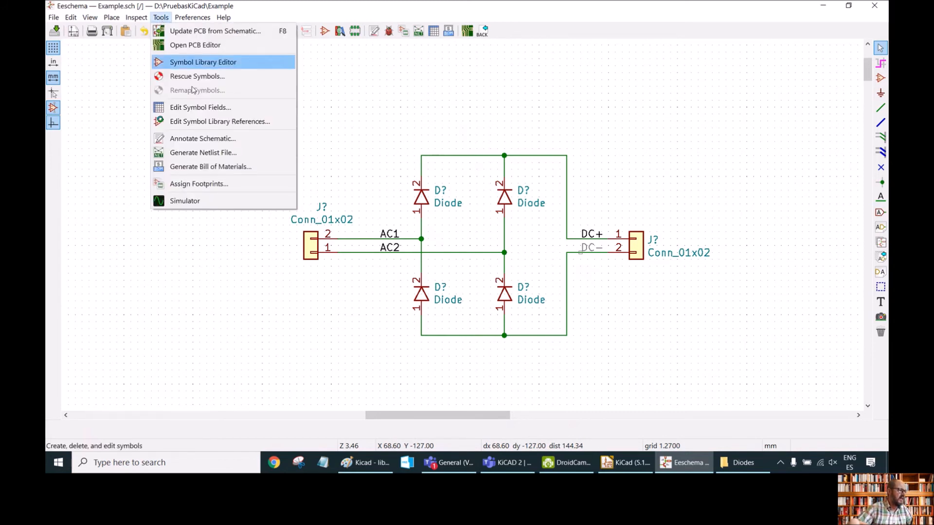
pyautogui.click(215, 140)
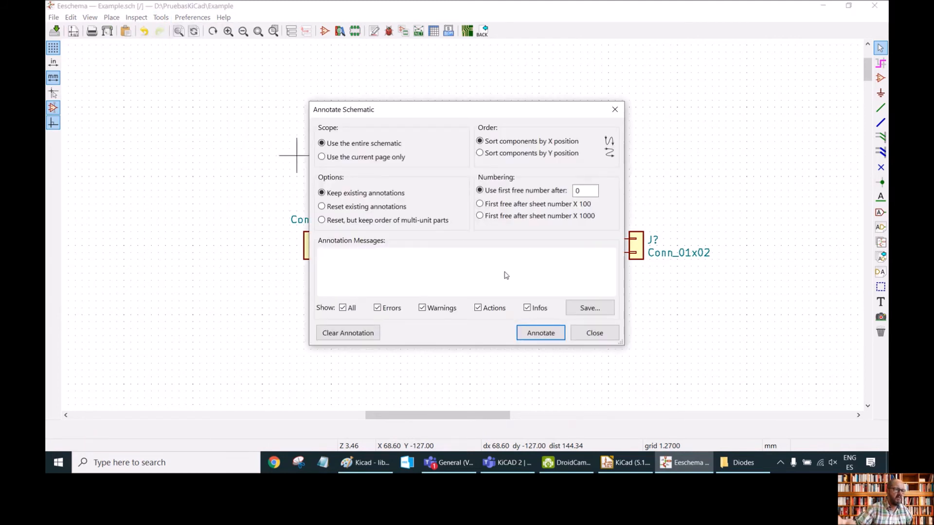
pyautogui.click(541, 335)
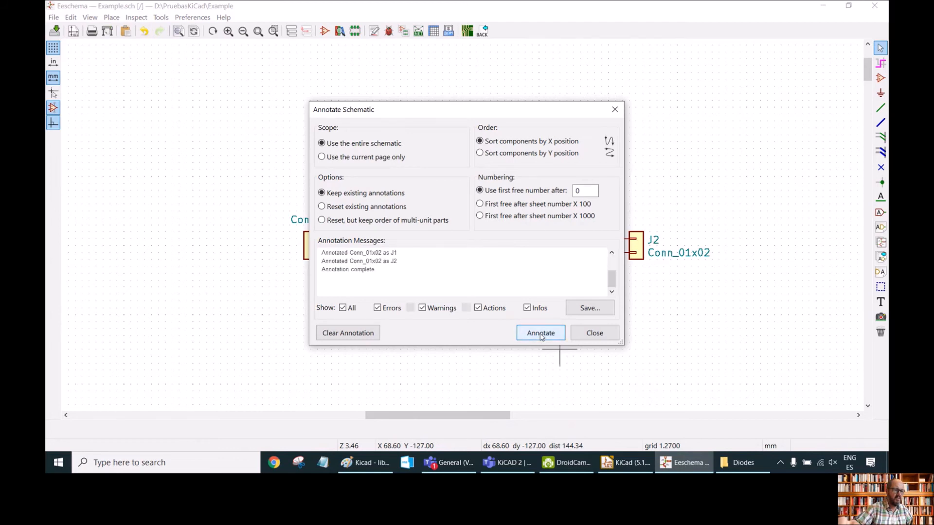
pyautogui.click(593, 335)
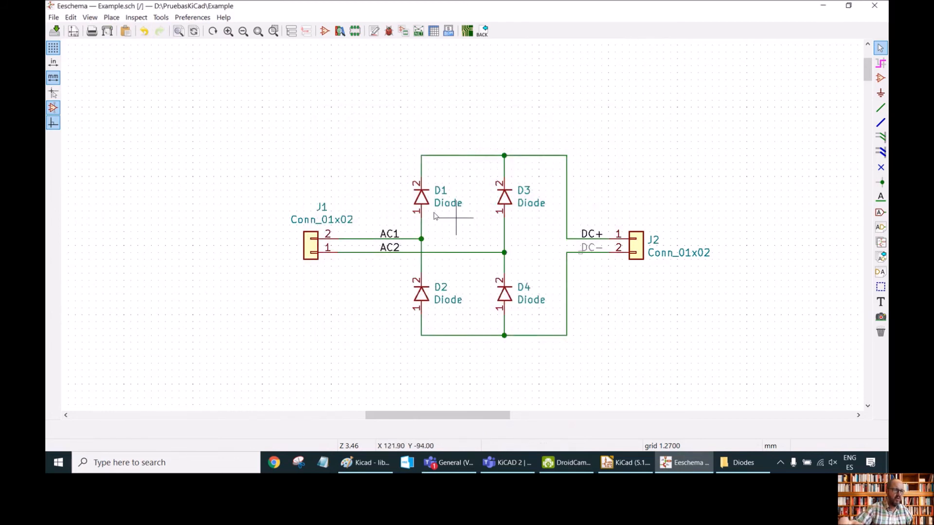
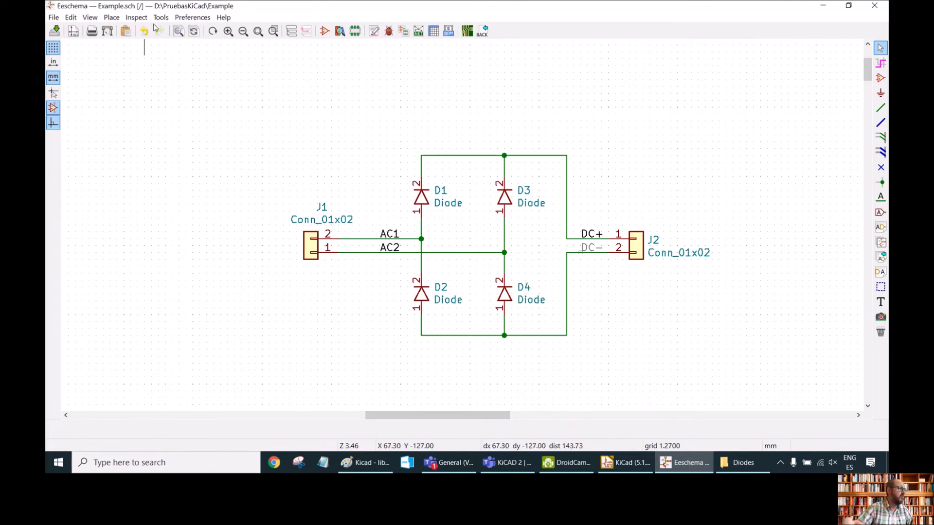
# Run the Electrical Rules Checker on the schematic and close it.
pyautogui.click(136, 18)
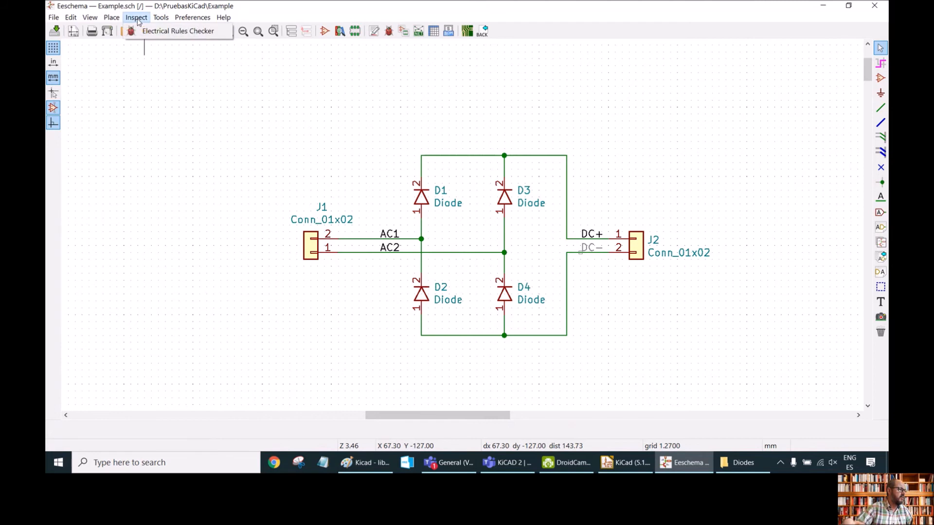
pyautogui.click(183, 32)
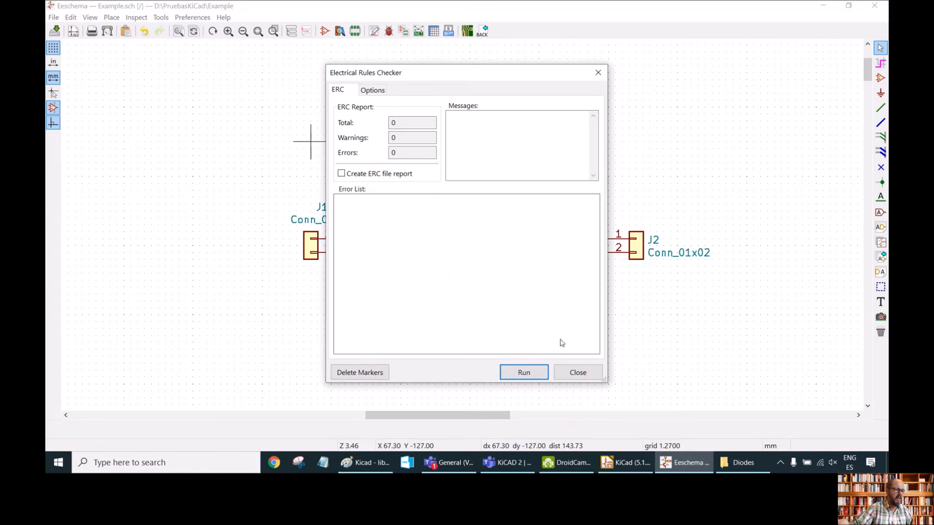
pyautogui.click(527, 374)
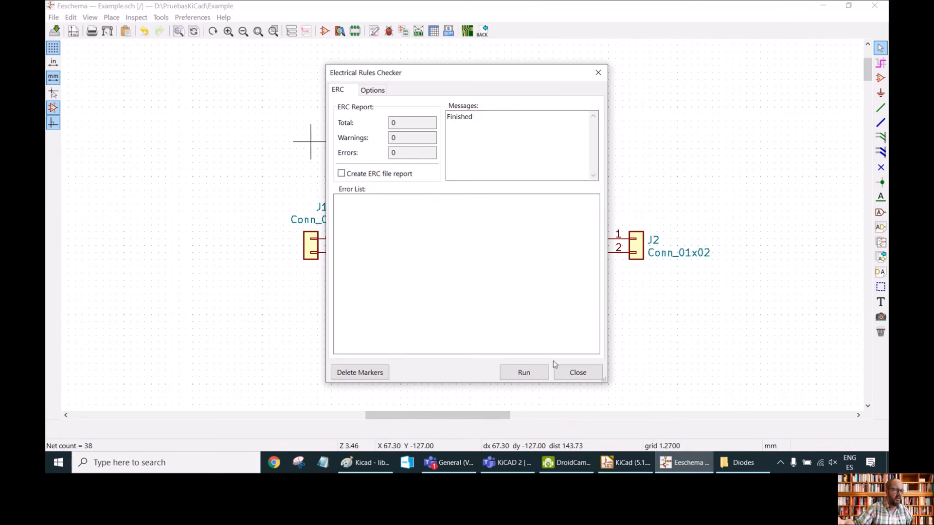
pyautogui.click(577, 374)
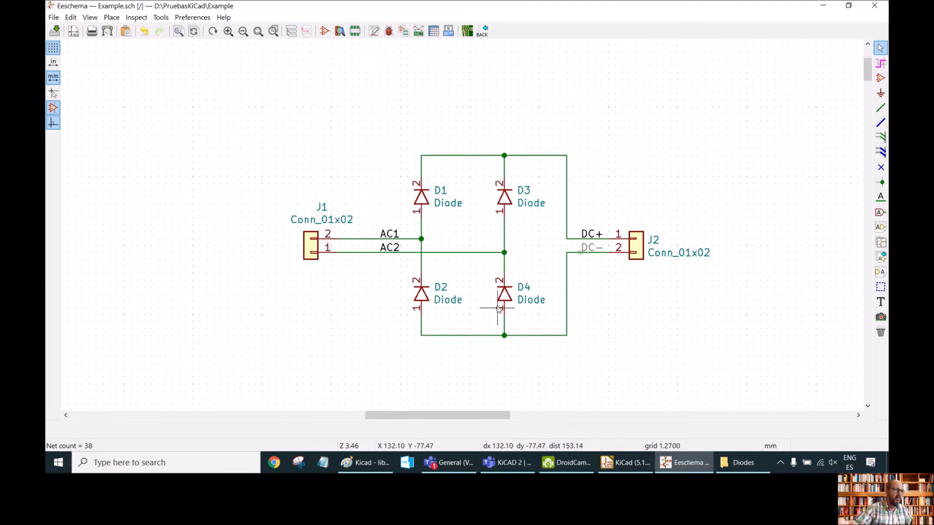
# Open the symbol properties of connectors J1 and J2 to review their fields.
pyautogui.click(314, 248)
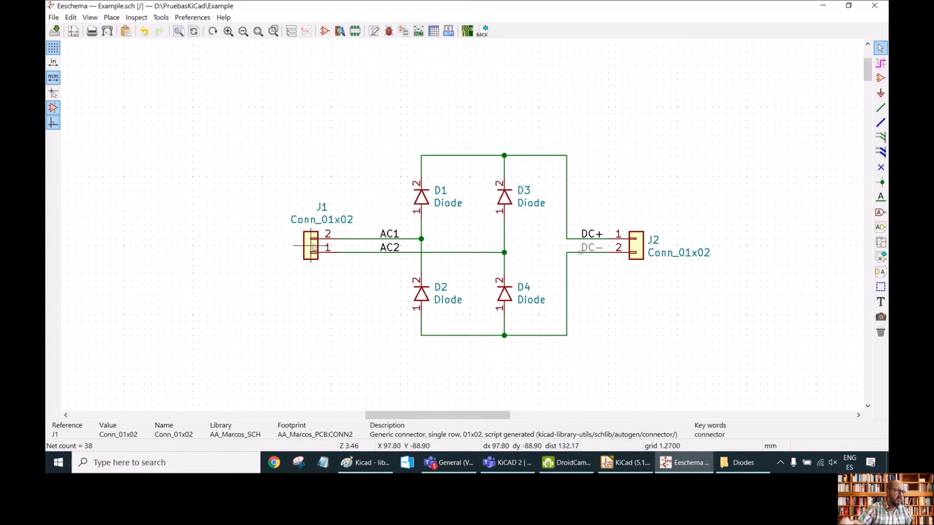
pyautogui.doubleClick(314, 247)
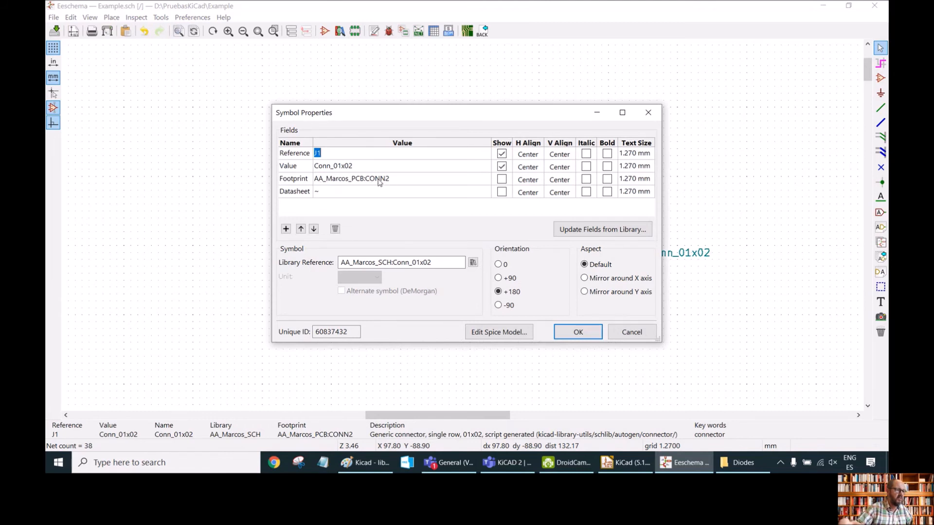
pyautogui.click(577, 331)
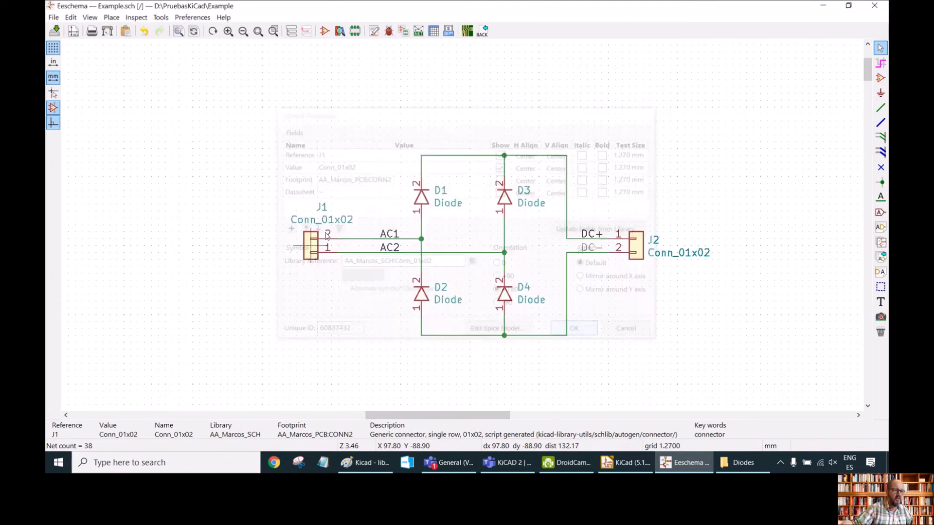
pyautogui.doubleClick(633, 249)
pyautogui.click(578, 332)
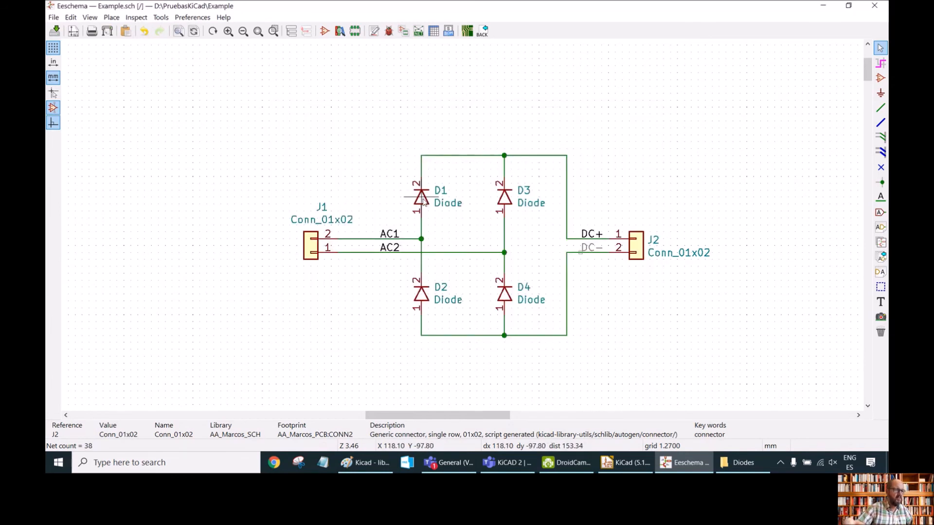
# Assign the AA-MyPCB_Lib:DO-41 footprint to diode D1 through the footprint library browser.
pyautogui.doubleClick(421, 198)
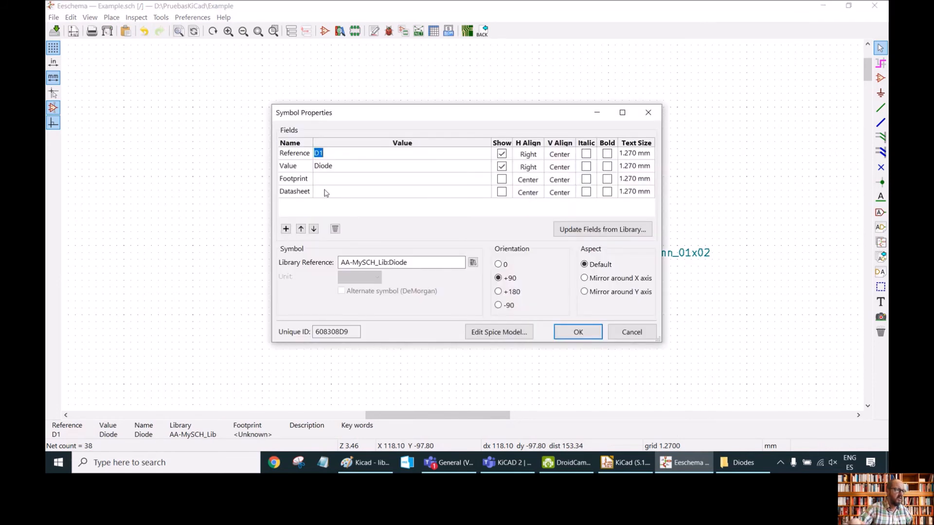
pyautogui.click(358, 183)
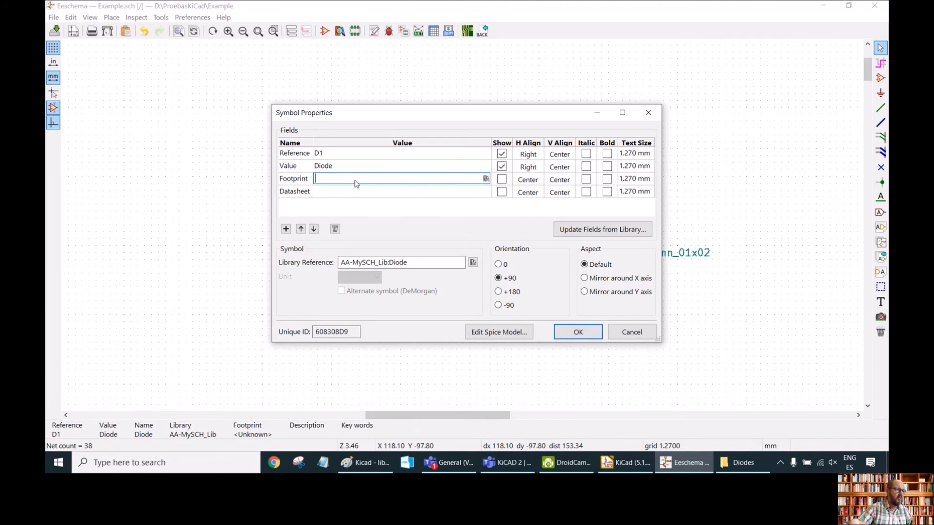
pyautogui.click(485, 179)
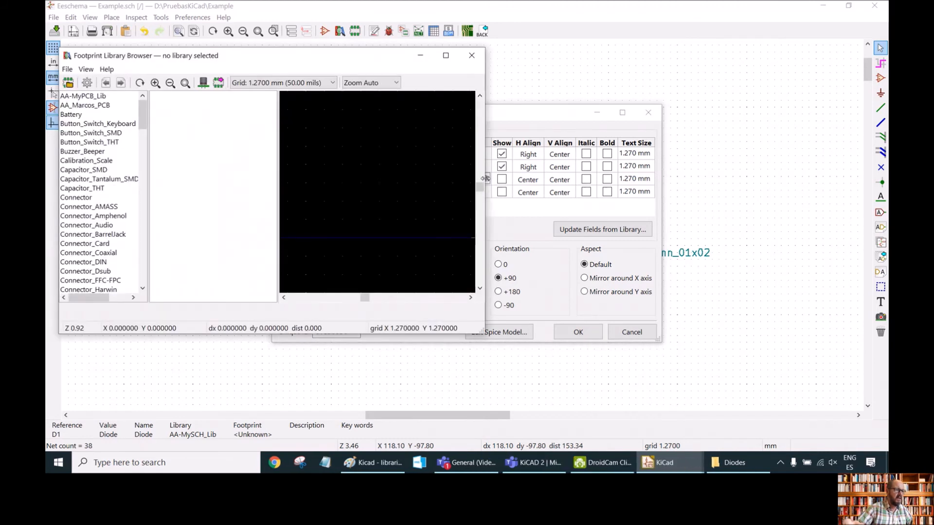
pyautogui.click(83, 97)
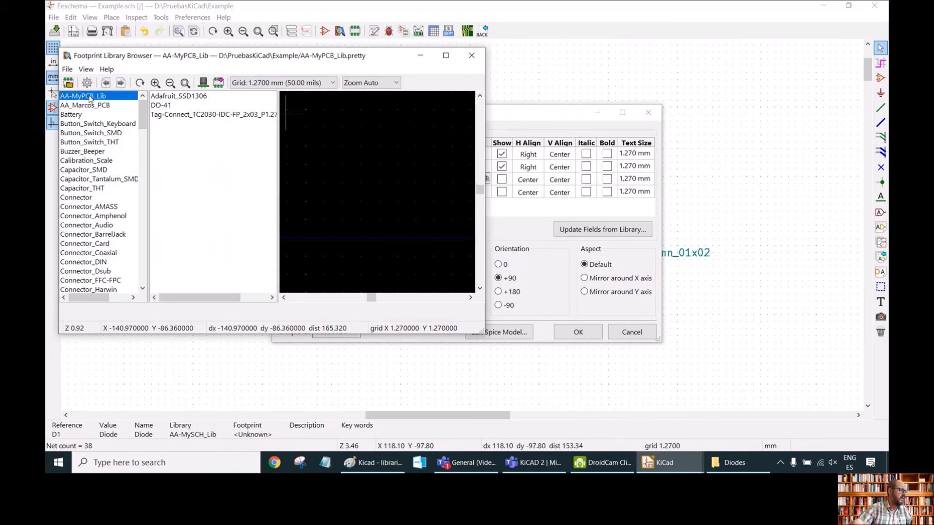
pyautogui.click(161, 106)
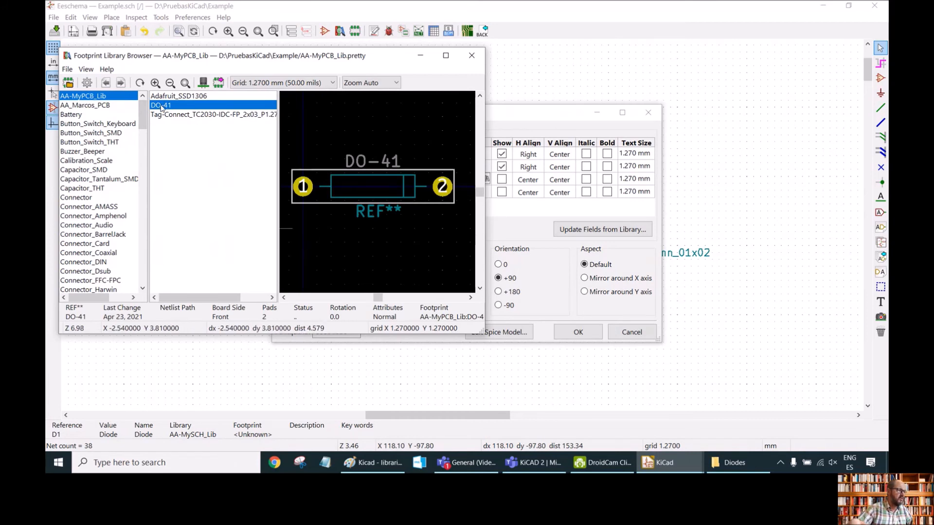
pyautogui.doubleClick(161, 106)
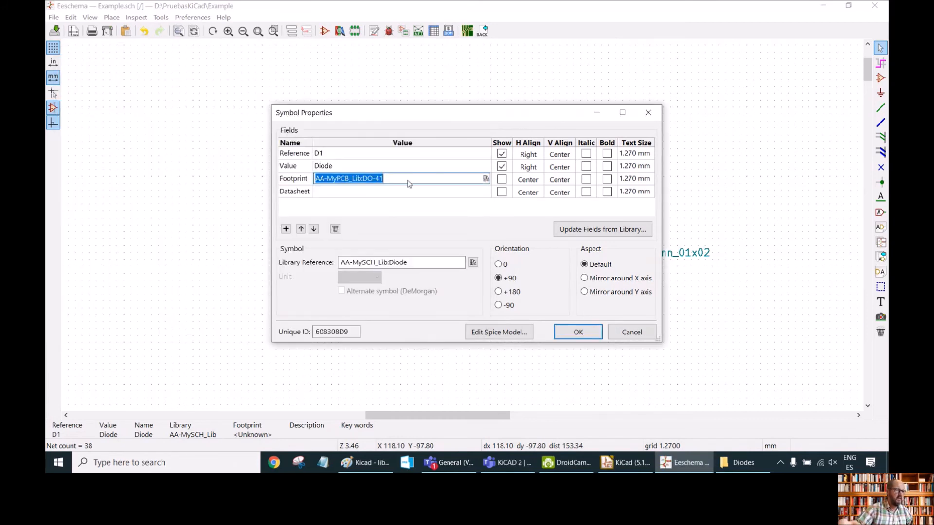
pyautogui.click(578, 333)
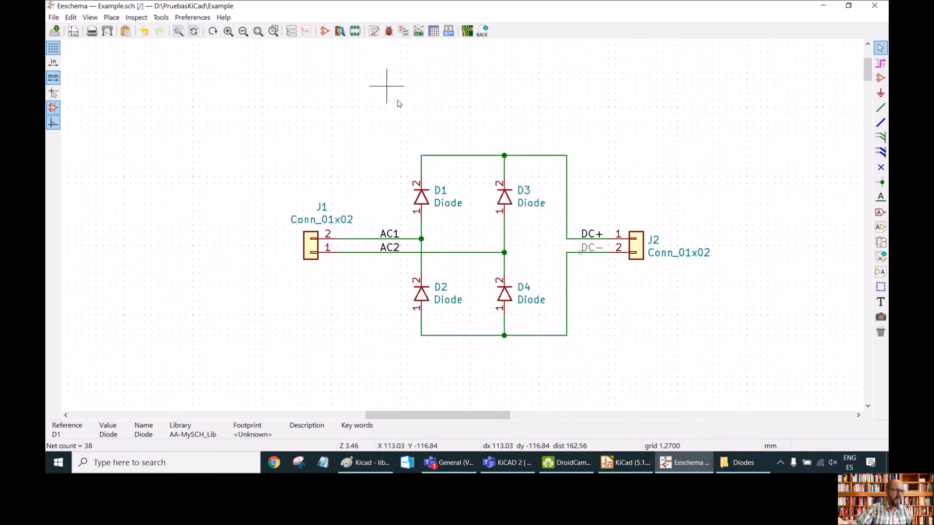
# Assign the AA-MyPCB_Lib:DO-41 footprint to diode D3, copying the footprint text.
pyautogui.doubleClick(506, 198)
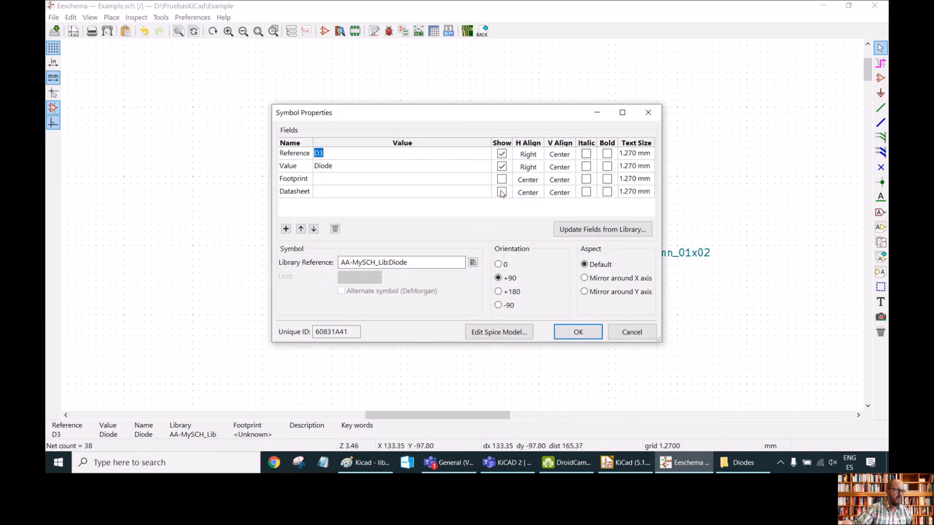
pyautogui.click(476, 179)
pyautogui.click(486, 179)
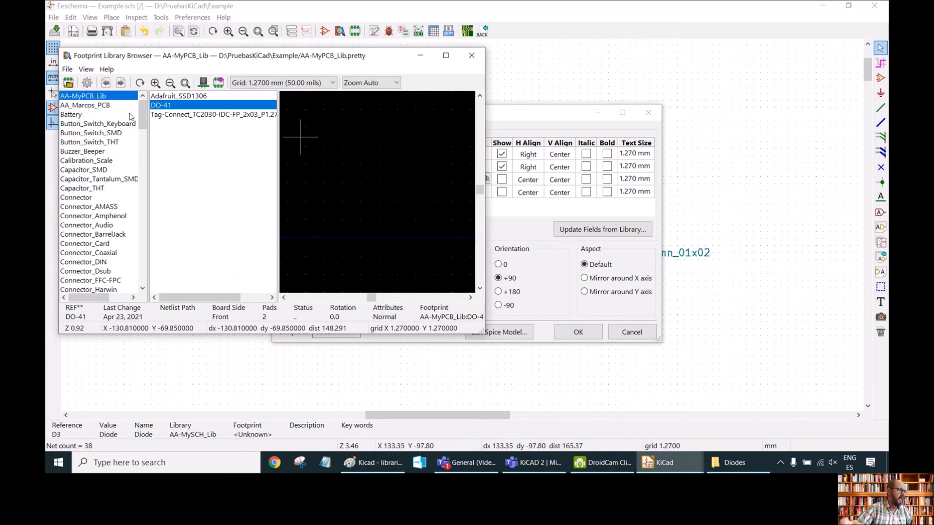
pyautogui.doubleClick(163, 108)
pyautogui.moveTo(390, 179); pyautogui.dragTo(300, 173)
pyautogui.hotkey('ctrl', 'c')
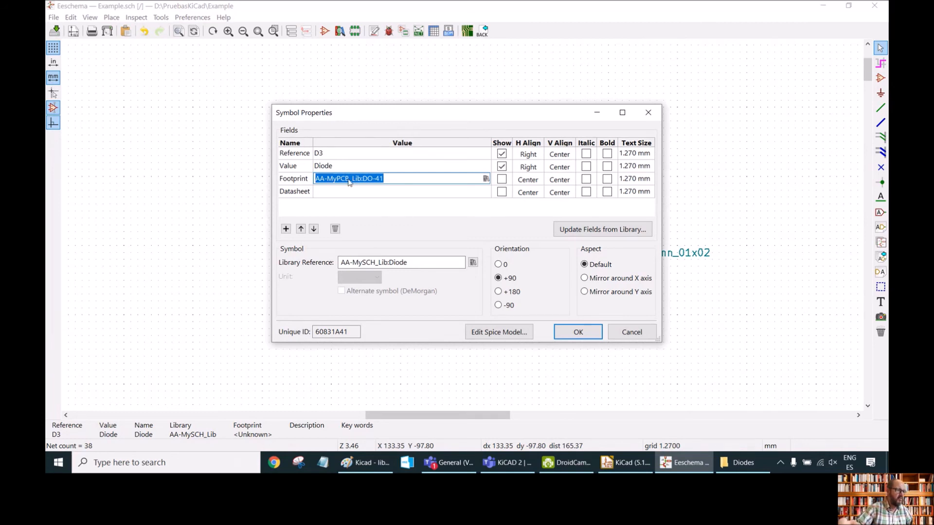
pyautogui.click(578, 333)
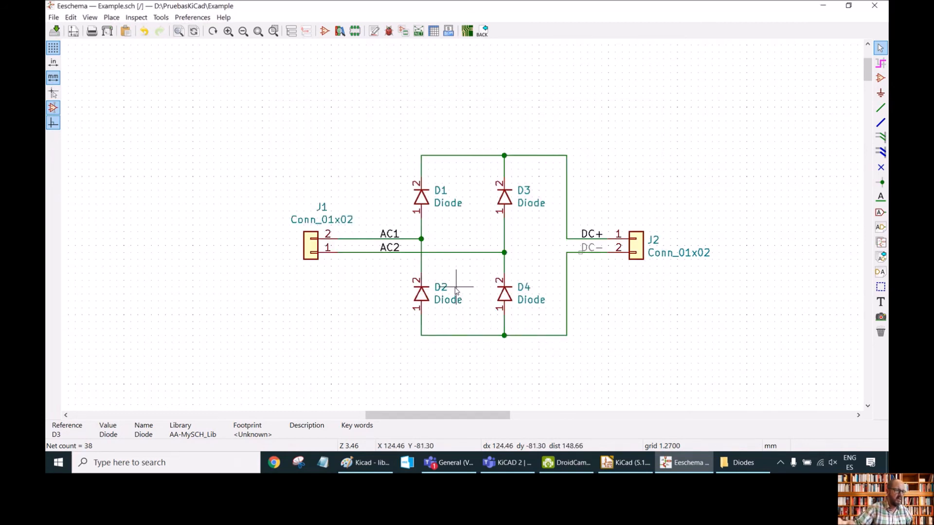
# Paste the AA-MyPCB_Lib:DO-41 footprint into diode D2's footprint field.
pyautogui.doubleClick(418, 293)
pyautogui.click(323, 180)
pyautogui.hotkey('ctrl', 'v')
pyautogui.press('Return')
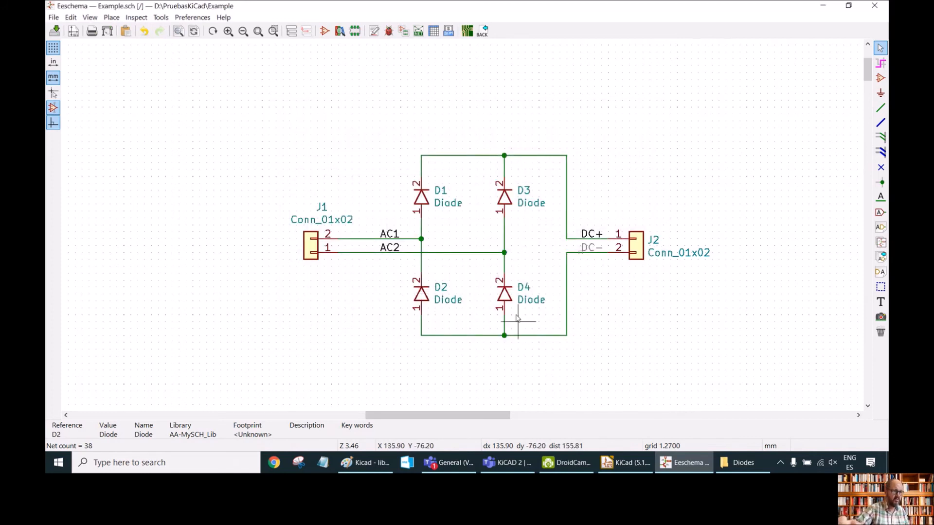
# Paste the AA-MyPCB_Lib:DO-41 footprint into diode D4's footprint field.
pyautogui.doubleClick(505, 295)
pyautogui.click(328, 179)
pyautogui.hotkey('ctrl', 'v')
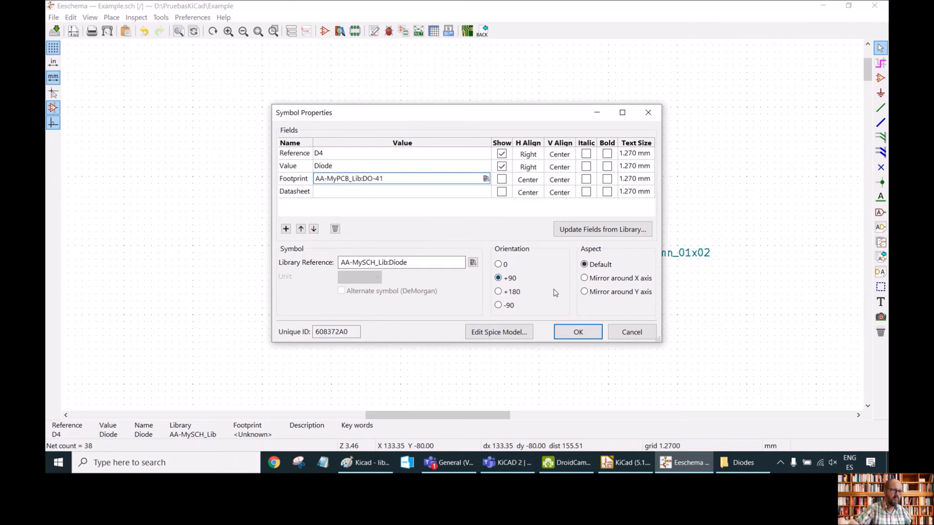
pyautogui.click(578, 332)
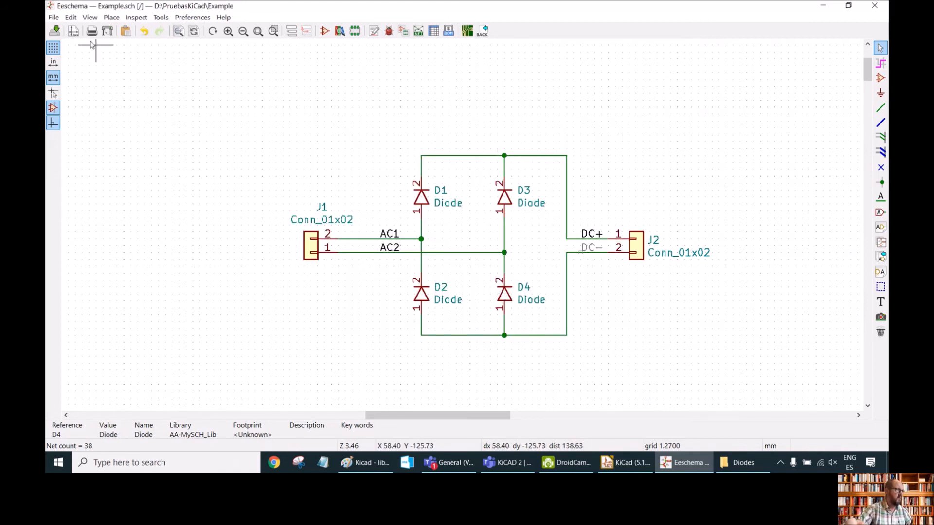
# Save the schematic and update the PCB from the schematic, keeping existing symbol-to-footprint associations.
pyautogui.click(54, 31)
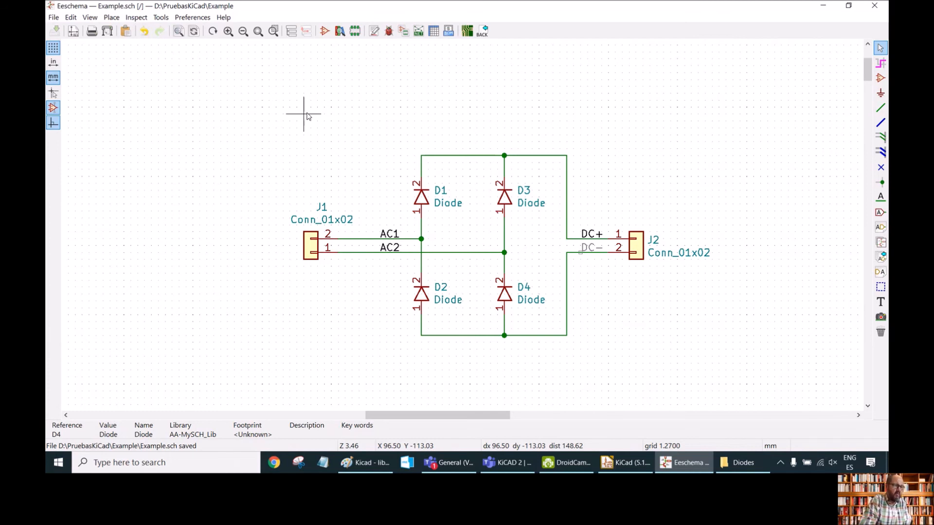
pyautogui.click(162, 18)
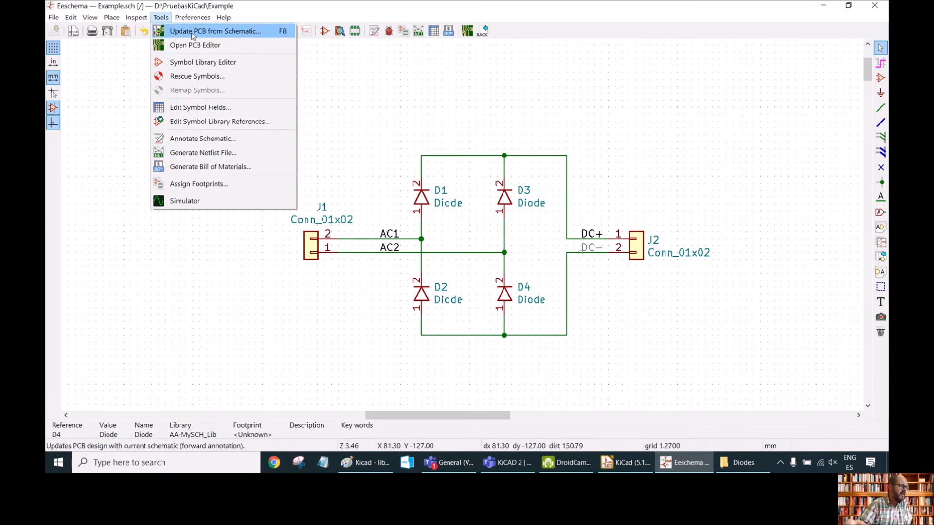
pyautogui.click(245, 36)
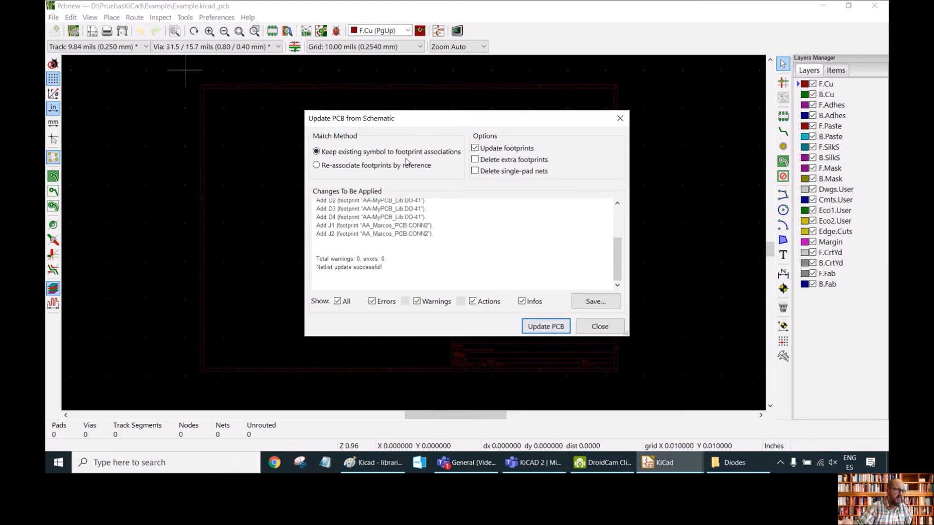
pyautogui.click(546, 327)
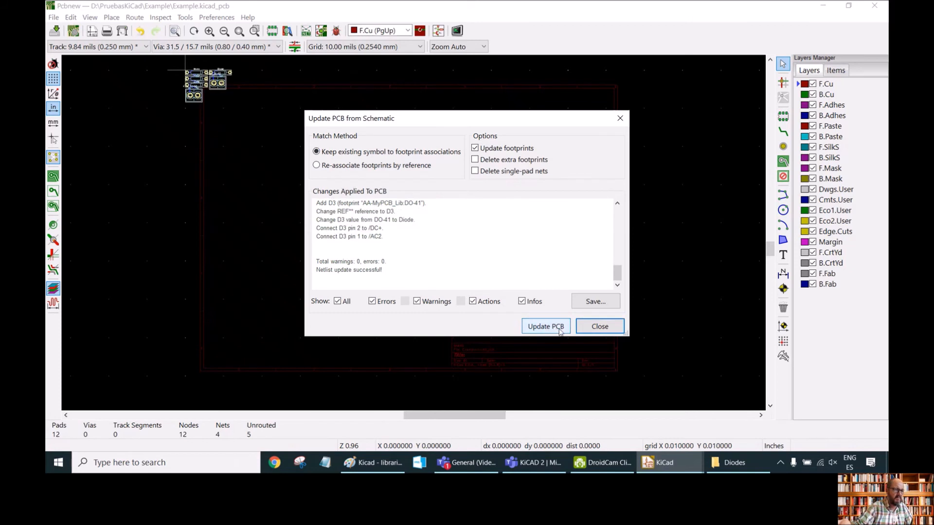
pyautogui.click(598, 327)
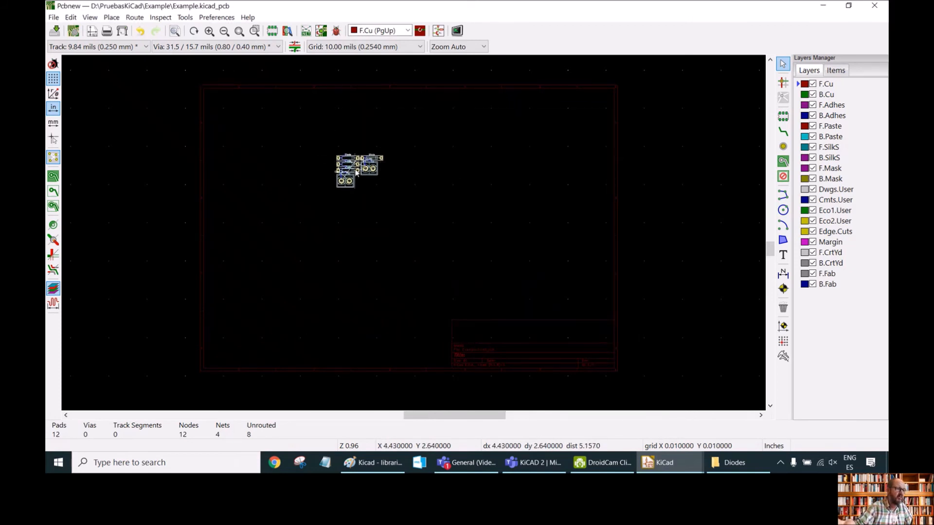
# Move connector J2 below and to the right of the diodes on the board.
pyautogui.scroll(-3, 353, 162)
pyautogui.scroll(5, 415, 236)
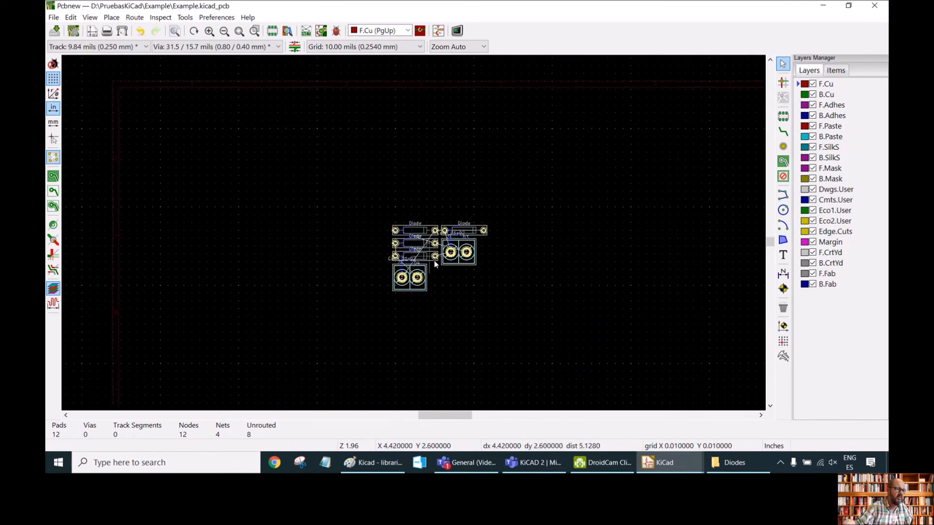
pyautogui.scroll(1, 415, 236)
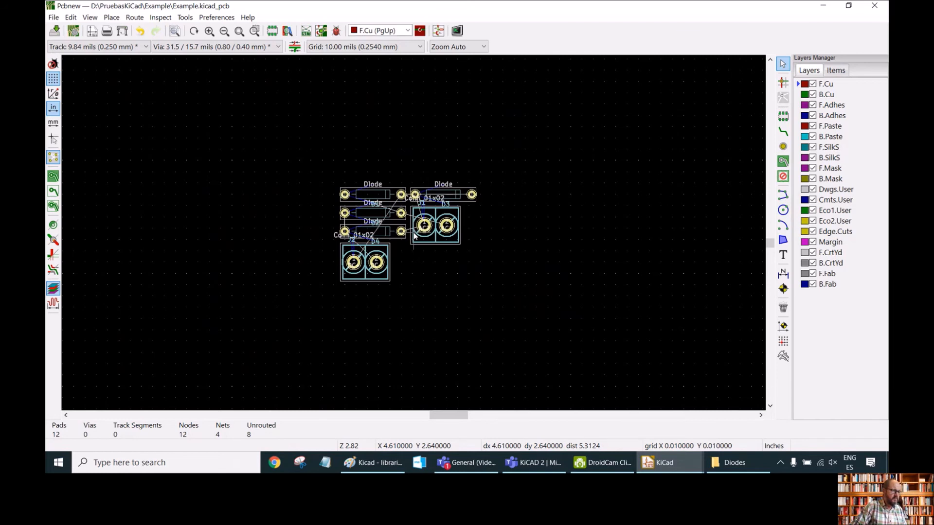
pyautogui.click(416, 234)
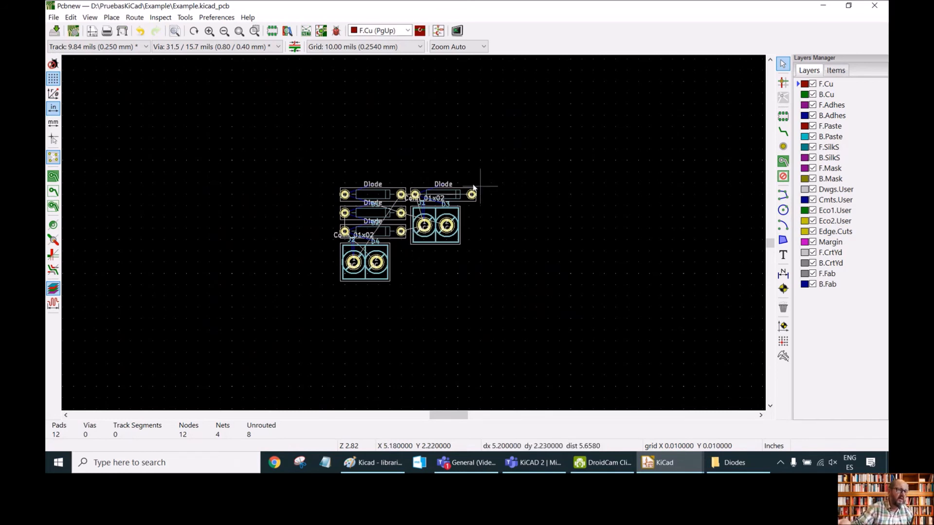
pyautogui.click(365, 262)
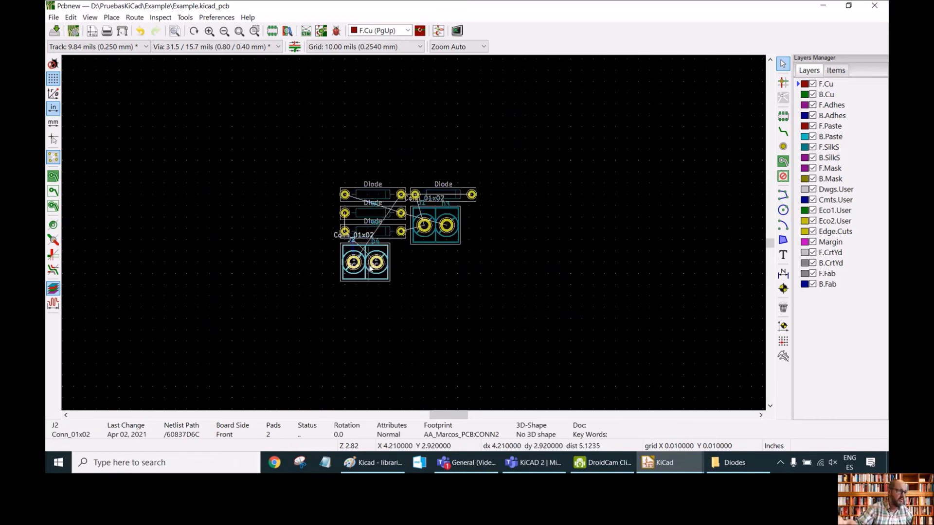
pyautogui.moveTo(370, 267); pyautogui.dragTo(497, 309)
# Move connector J1 to the left of the diodes and rotate it 90°.
pyautogui.click(422, 217)
pyautogui.moveTo(423, 217); pyautogui.dragTo(244, 233)
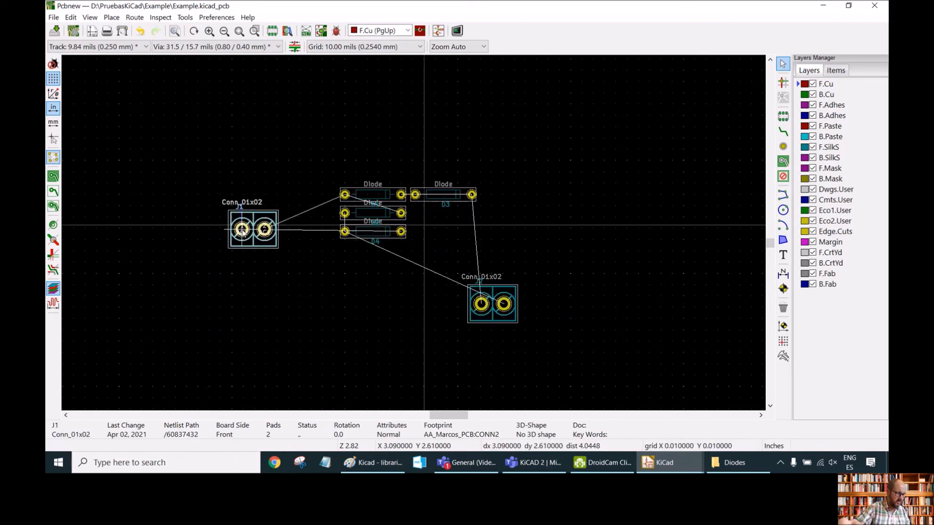
pyautogui.press('r')
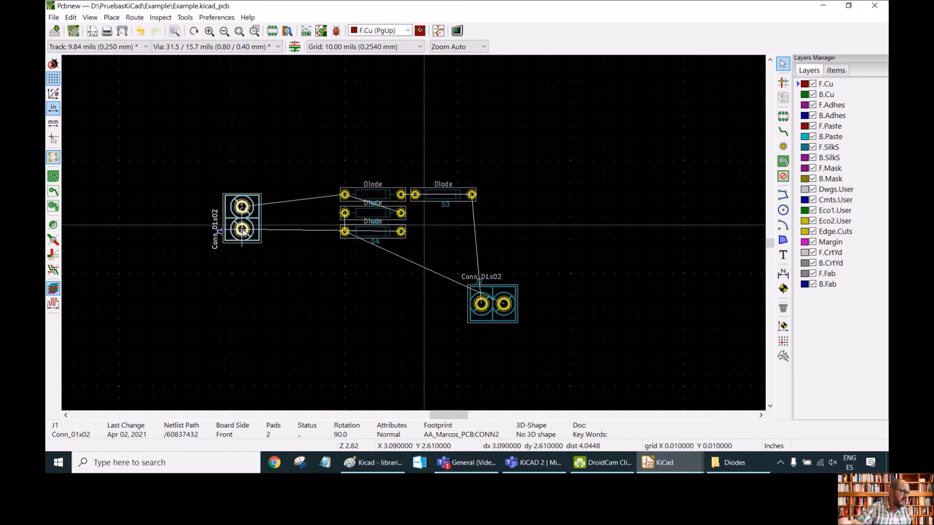
pyautogui.moveTo(243, 232)
pyautogui.mouseDown()
pyautogui.moveTo(259, 233)
pyautogui.moveTo(249, 226)
pyautogui.mouseUp()
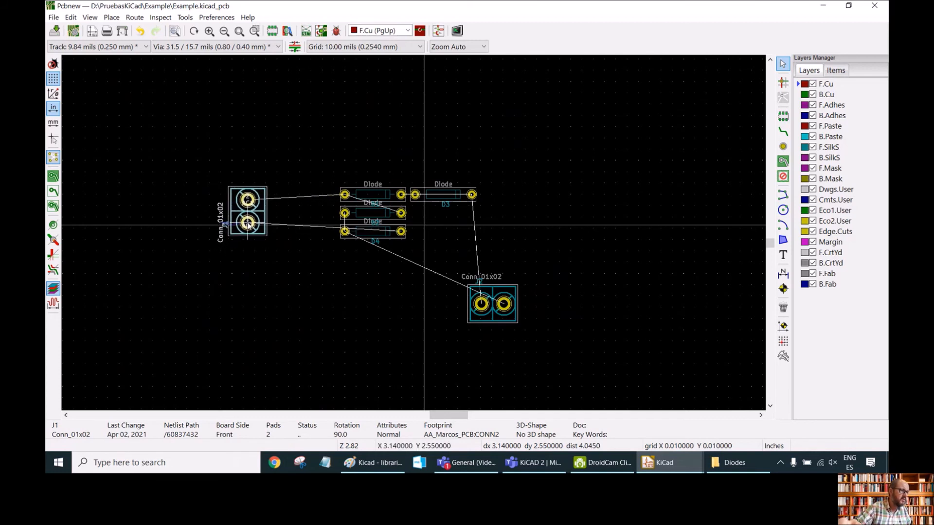
# Move connector J2 to the right of the diodes, rotating it to 270°.
pyautogui.click(527, 297)
pyautogui.click(502, 305)
pyautogui.click(485, 312)
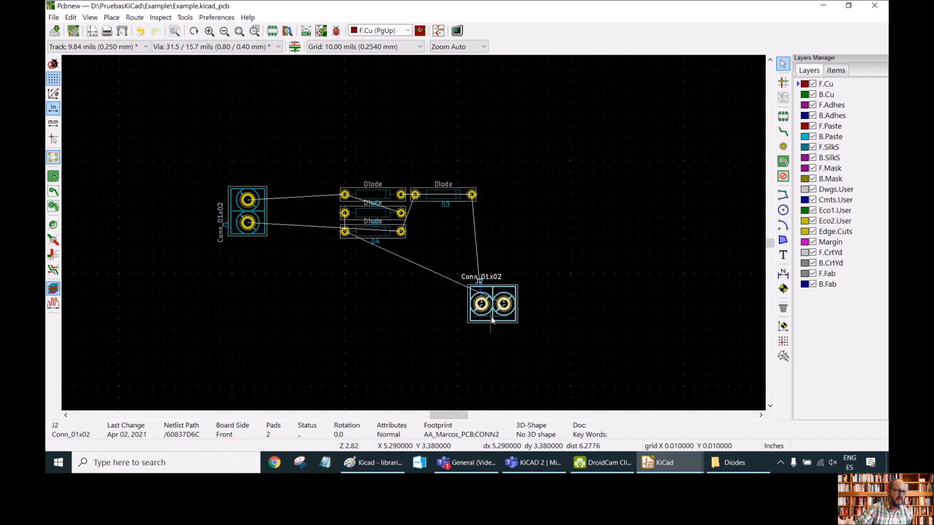
pyautogui.moveTo(485, 311); pyautogui.dragTo(516, 266)
pyautogui.press('r')
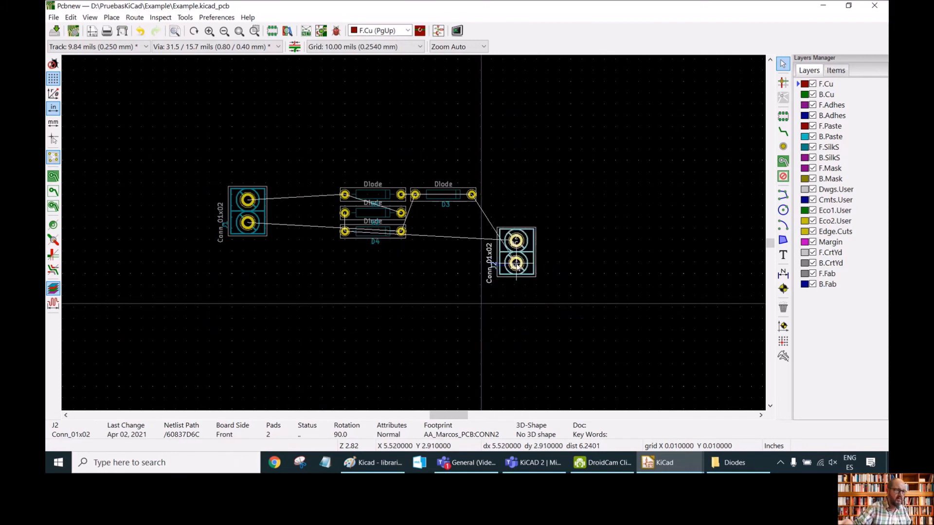
pyautogui.press('r')
pyautogui.press('r')
pyautogui.moveTo(519, 263); pyautogui.dragTo(526, 205)
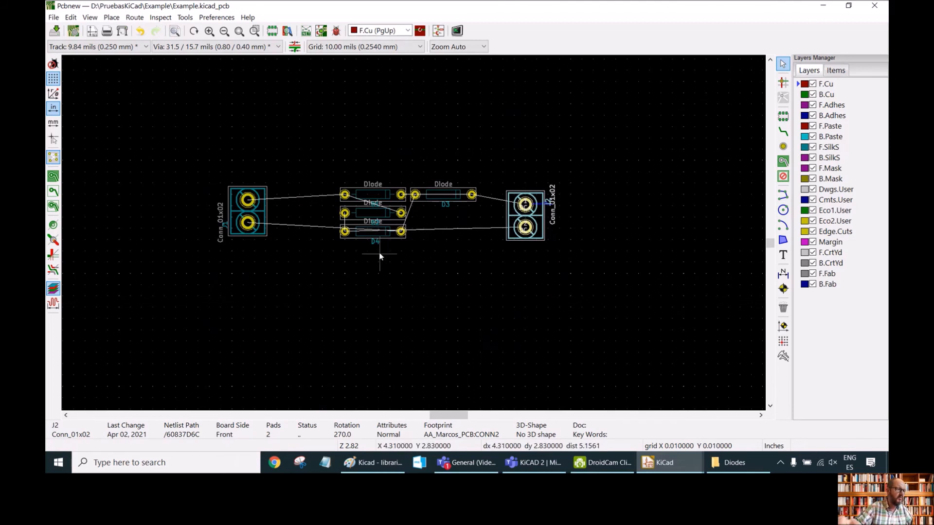
# Move diode D1 above the other diodes and rotate it to a vertical orientation.
pyautogui.click(366, 203)
pyautogui.press('m')
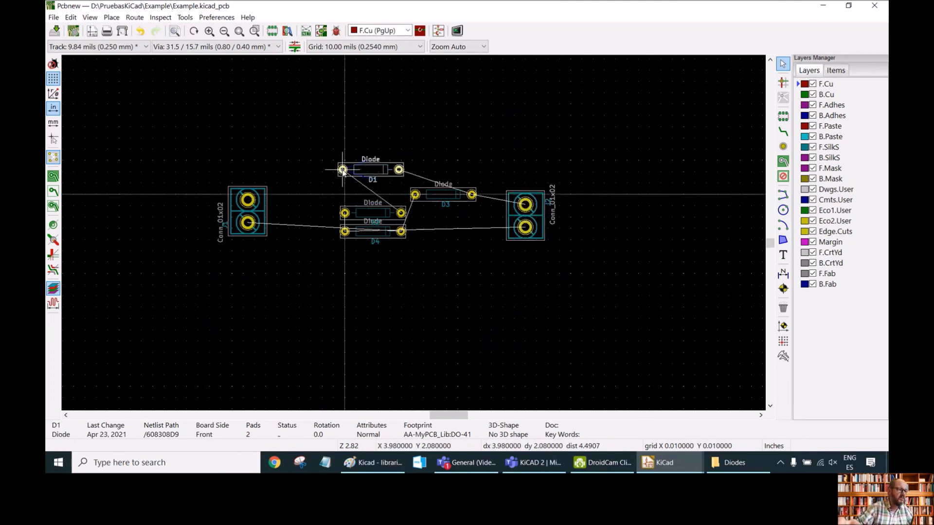
pyautogui.press('r')
pyautogui.click(344, 174)
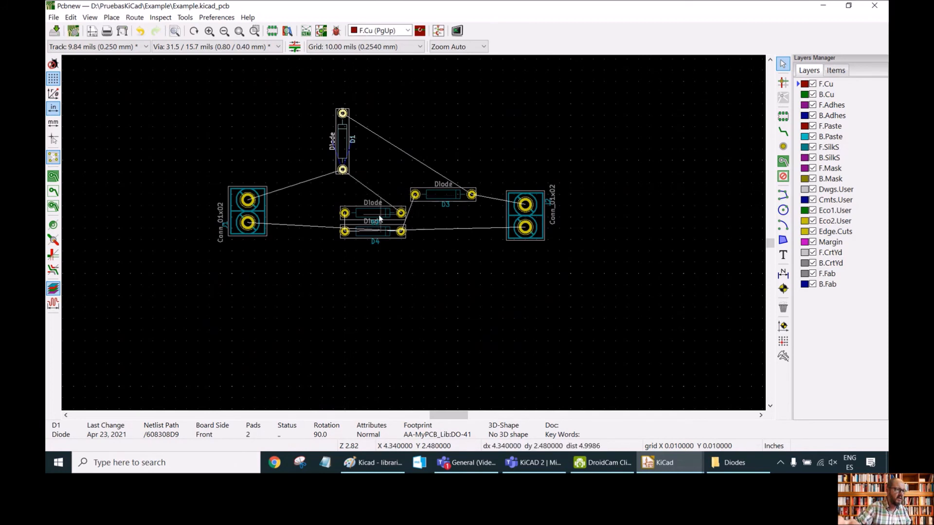
# Move diode D2 left of D4 and rotate it vertical.
pyautogui.moveTo(379, 216); pyautogui.dragTo(306, 267)
pyautogui.press('r')
# Move diode D4 next to D2 and rotate it vertical, parallel to D2.
pyautogui.click(368, 234)
pyautogui.press('e')
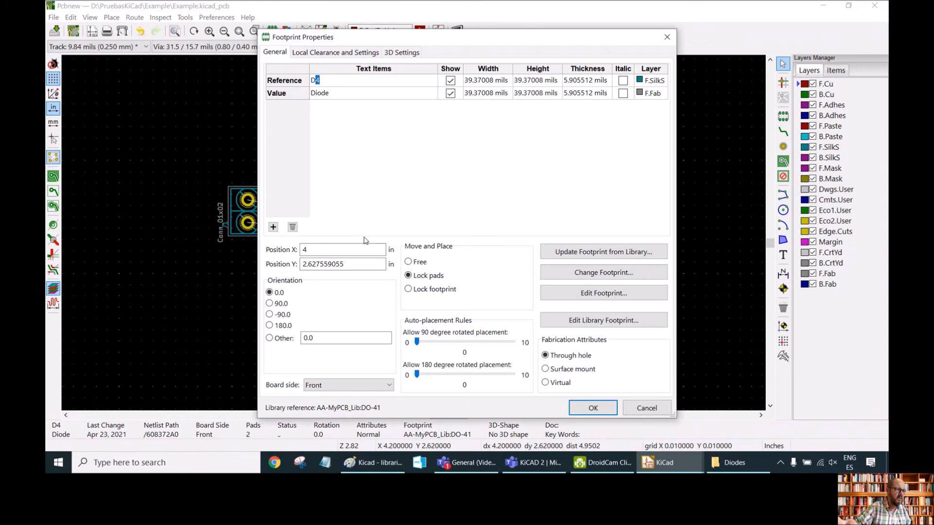
pyautogui.click(647, 408)
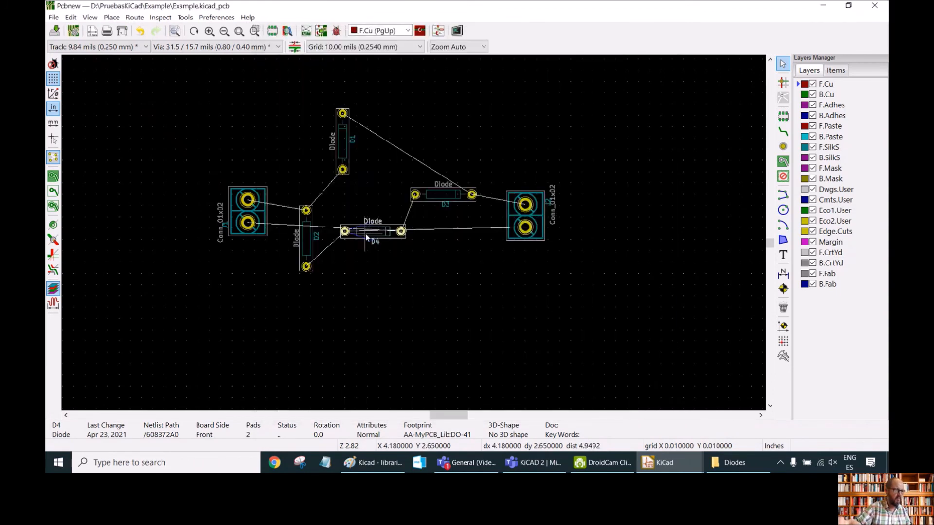
pyautogui.press('m')
pyautogui.press('r')
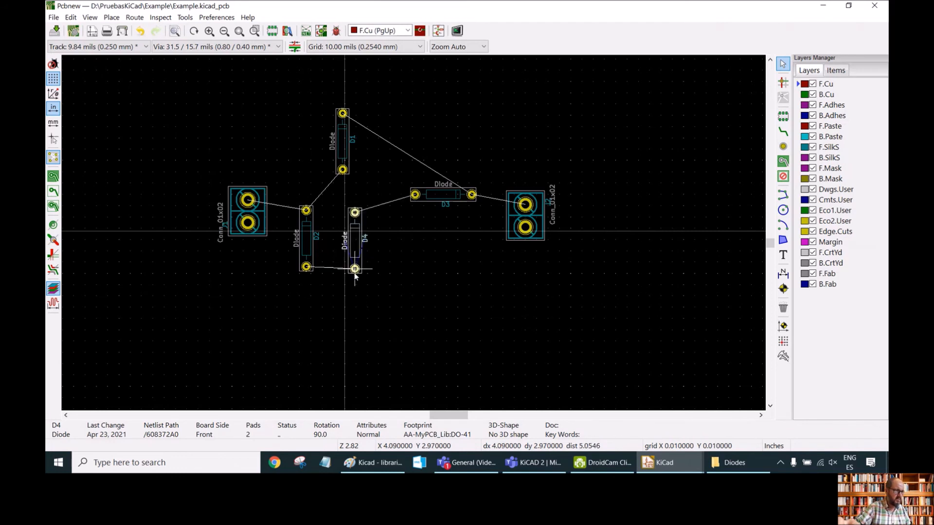
pyautogui.click(337, 267)
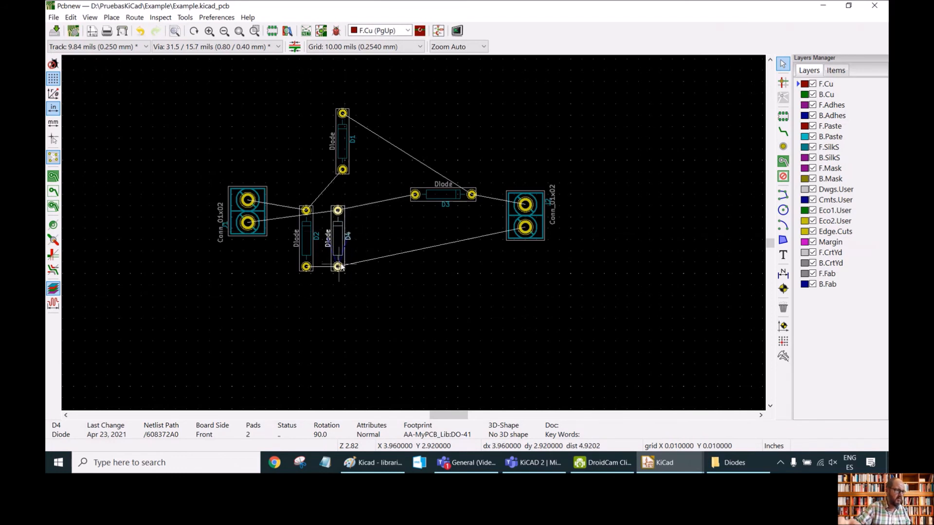
# Move diode D1 directly above D2.
pyautogui.press('m')
pyautogui.click(306, 189)
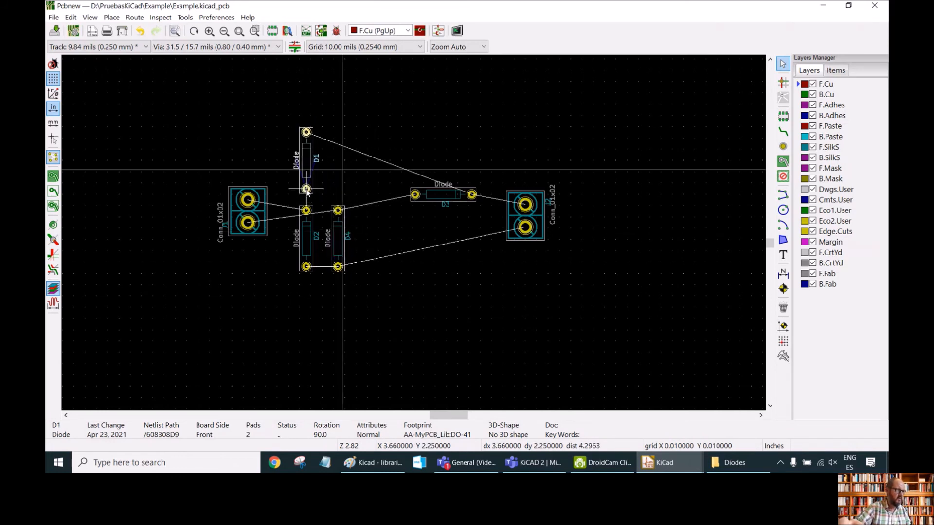
# Move diode D3 above D4 and rotate it vertical, forming a 2×2 diode block.
pyautogui.press('m')
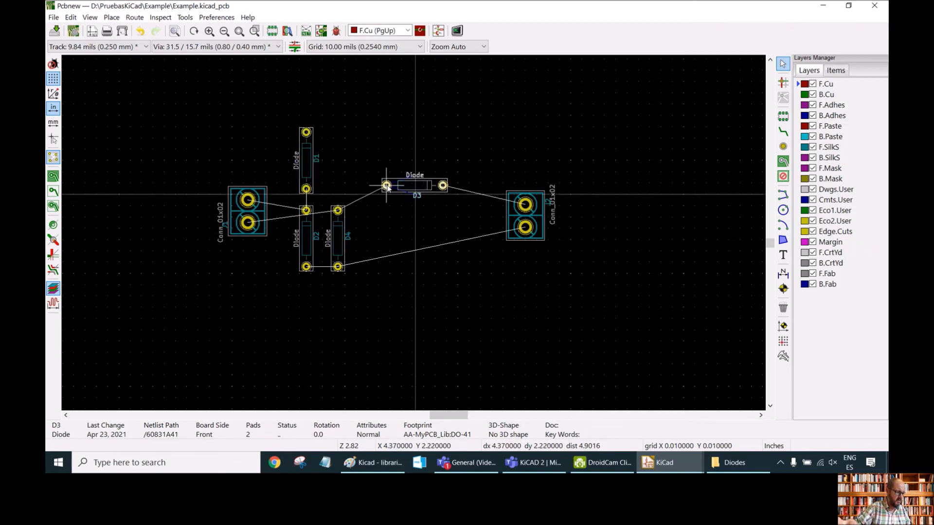
pyautogui.press('r')
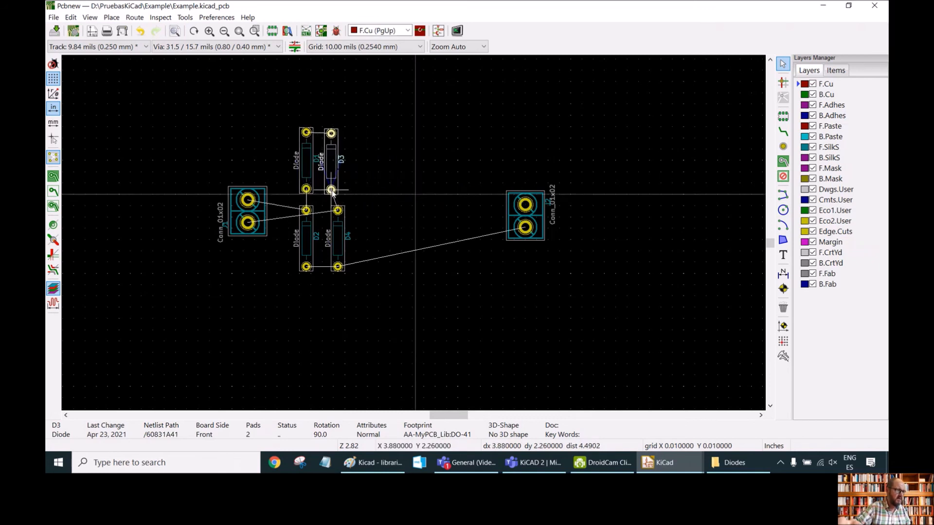
pyautogui.click(339, 191)
pyautogui.press('Escape')
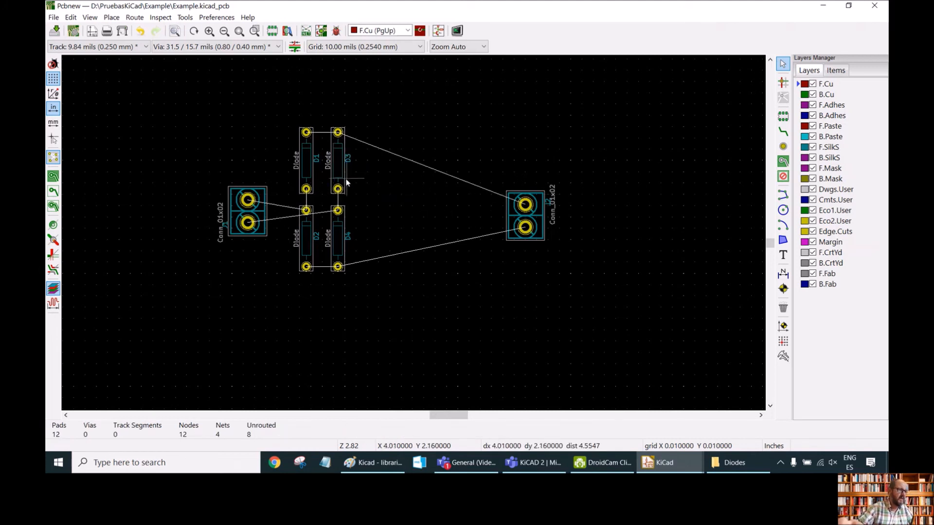
# Move connector J2 closer to the right side of the diode block.
pyautogui.click(524, 204)
pyautogui.moveTo(525, 204); pyautogui.dragTo(390, 197)
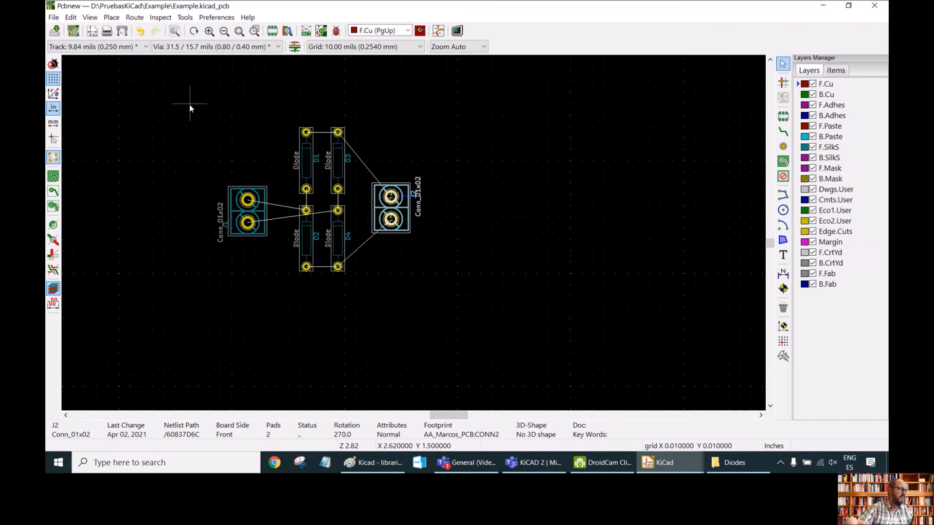
# Run a design rules check on the board and review its messages.
pyautogui.click(244, 32)
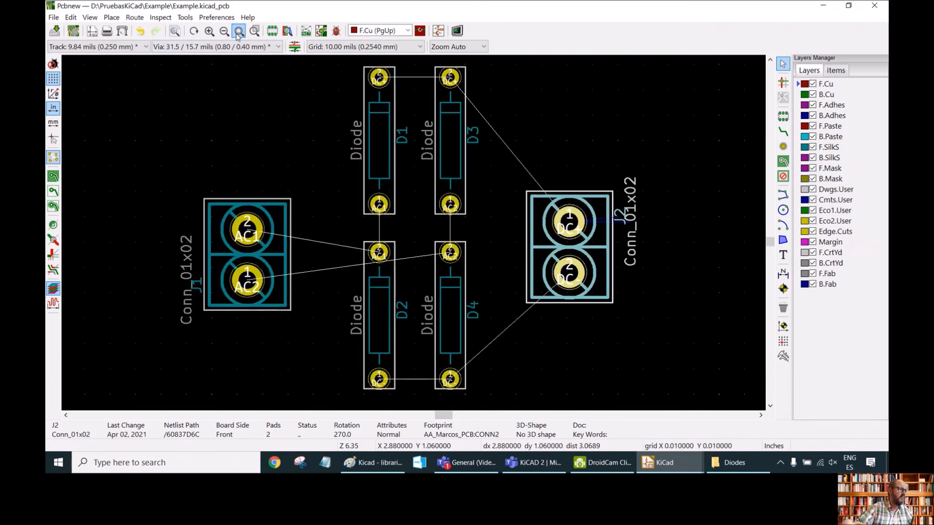
pyautogui.keyDown('ctrl'); pyautogui.scroll(1, 273, 156); pyautogui.keyUp('ctrl')
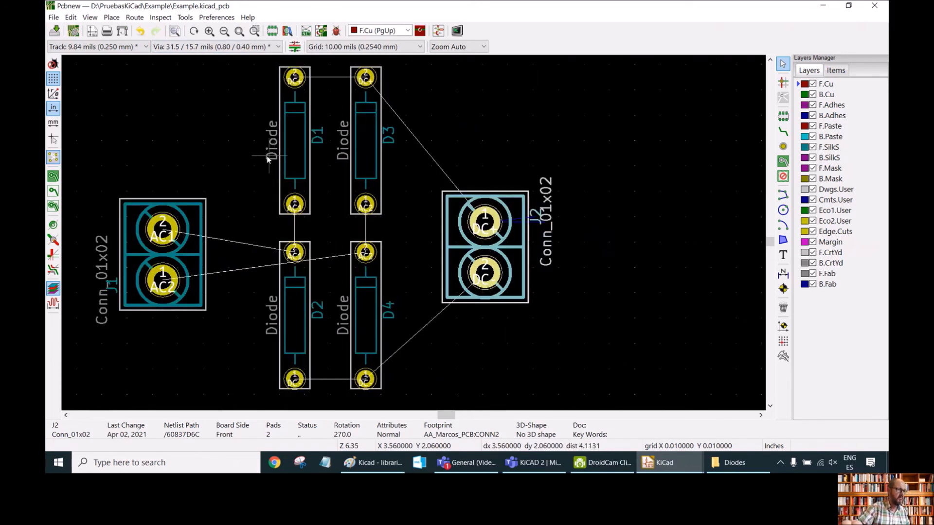
pyautogui.scroll(1, 261, 161)
pyautogui.scroll(-1, 418, 236)
pyautogui.scroll(-2, 409, 234)
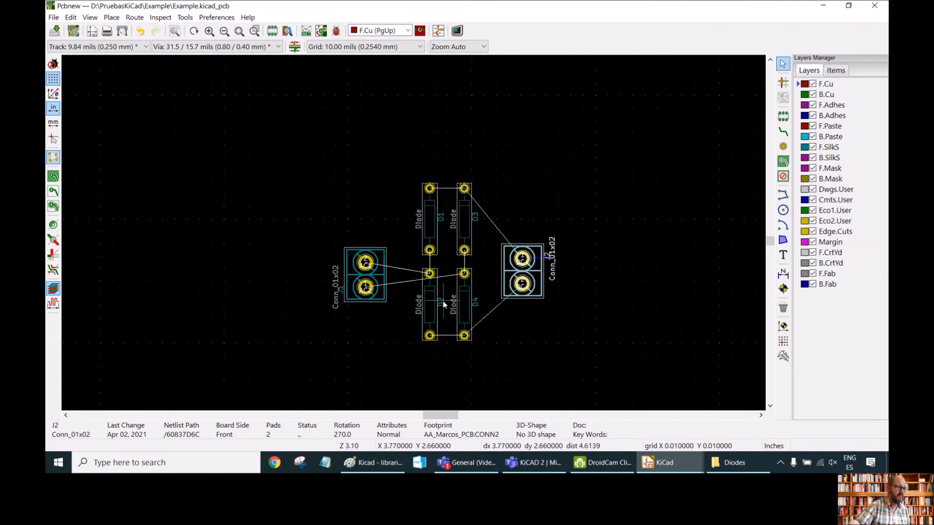
pyautogui.scroll(1, 416, 229)
pyautogui.click(770, 60)
pyautogui.click(770, 60)
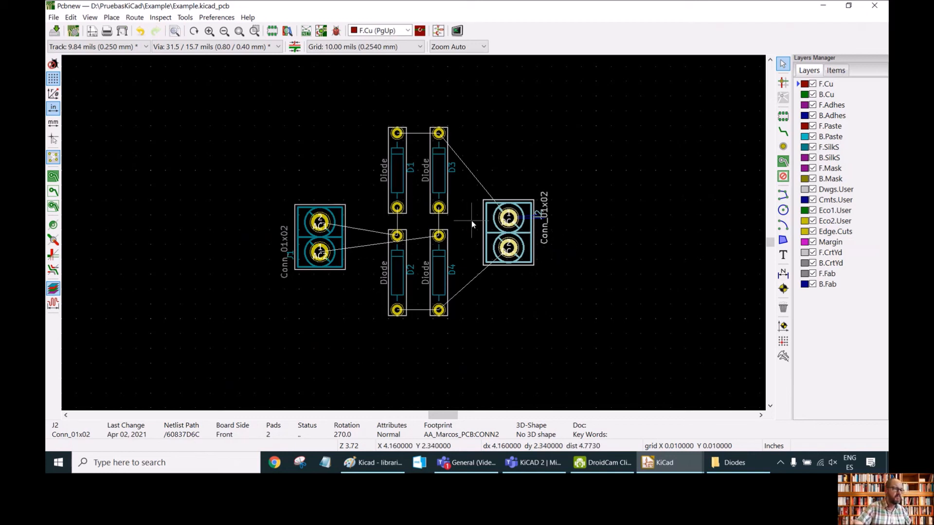
pyautogui.scroll(2, 519, 237)
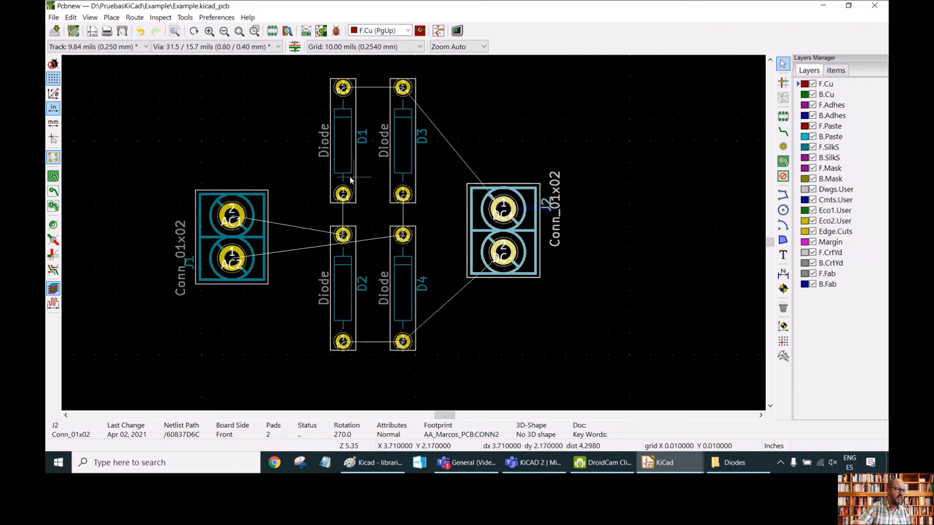
pyautogui.click(336, 31)
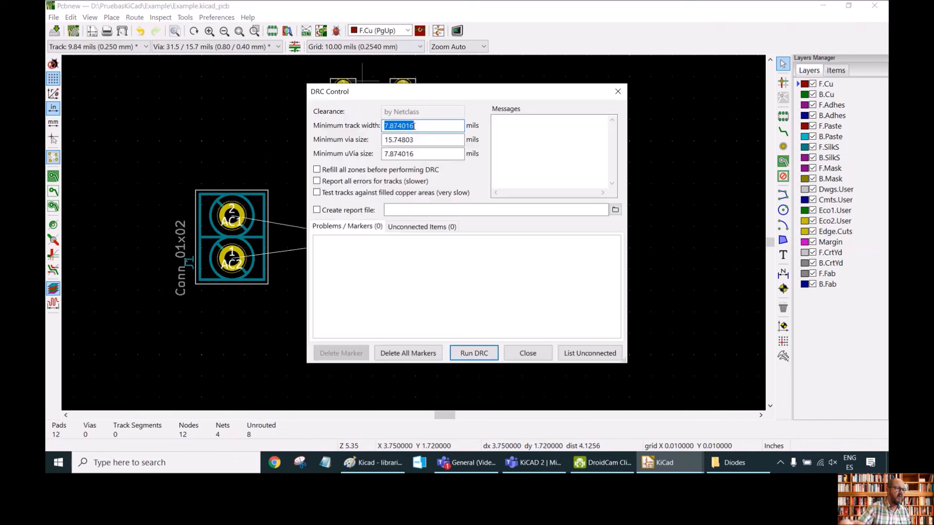
pyautogui.click(473, 356)
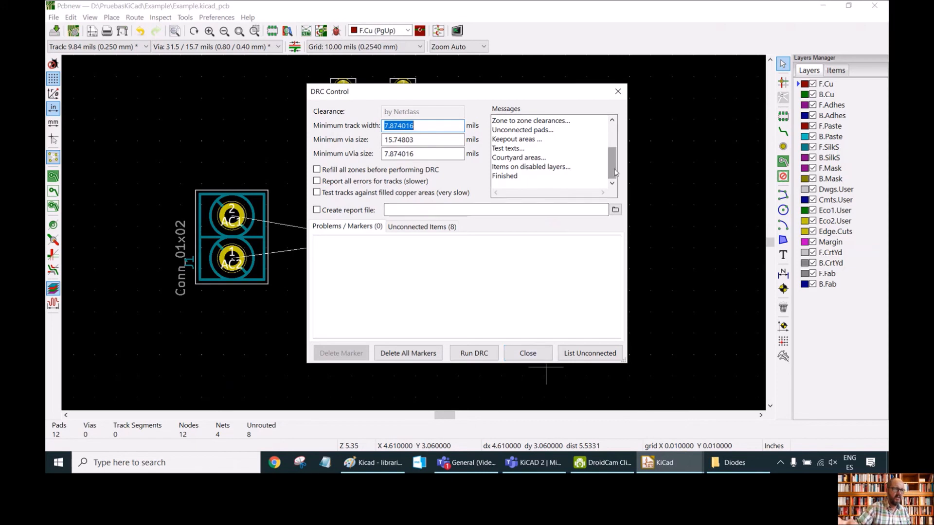
pyautogui.moveTo(615, 170); pyautogui.dragTo(614, 144)
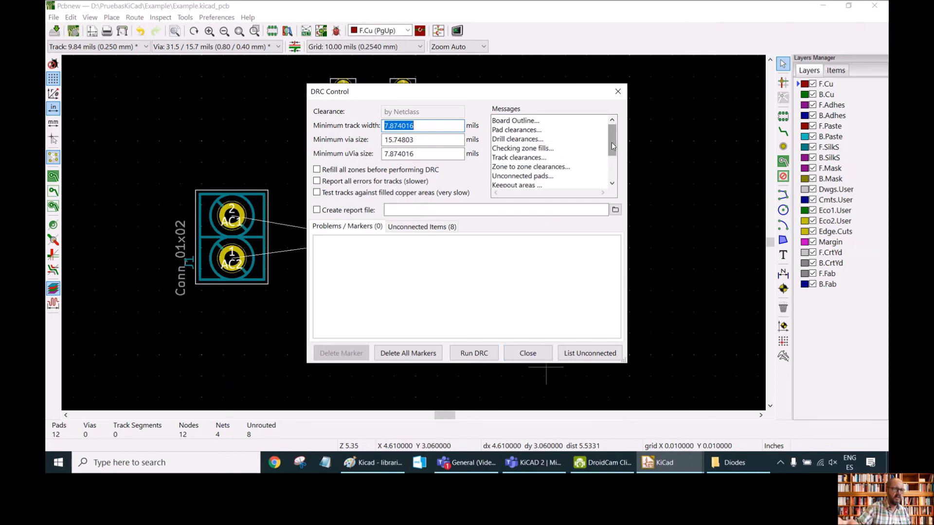
pyautogui.scroll(-2, 532, 178)
pyautogui.click(528, 354)
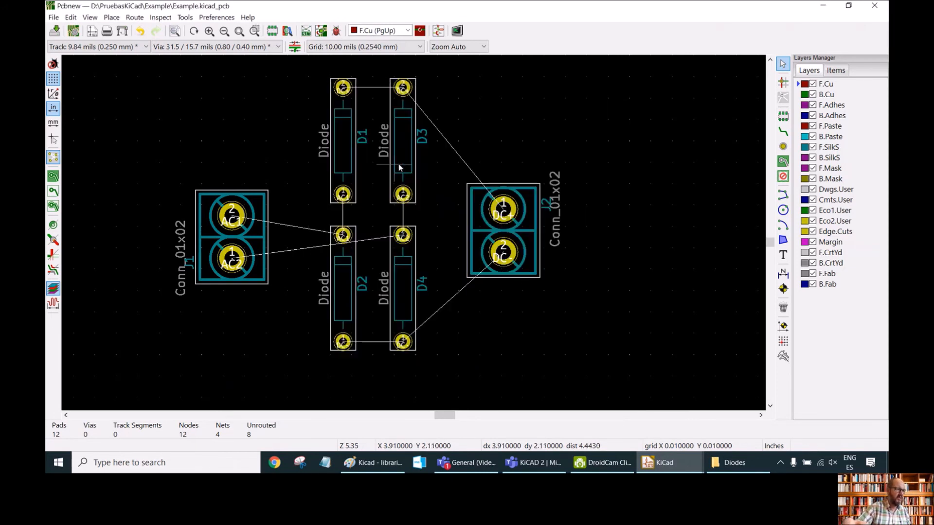
# Move diode D3 so it overlaps D1.
pyautogui.click(399, 181)
pyautogui.moveTo(399, 181); pyautogui.dragTo(367, 194)
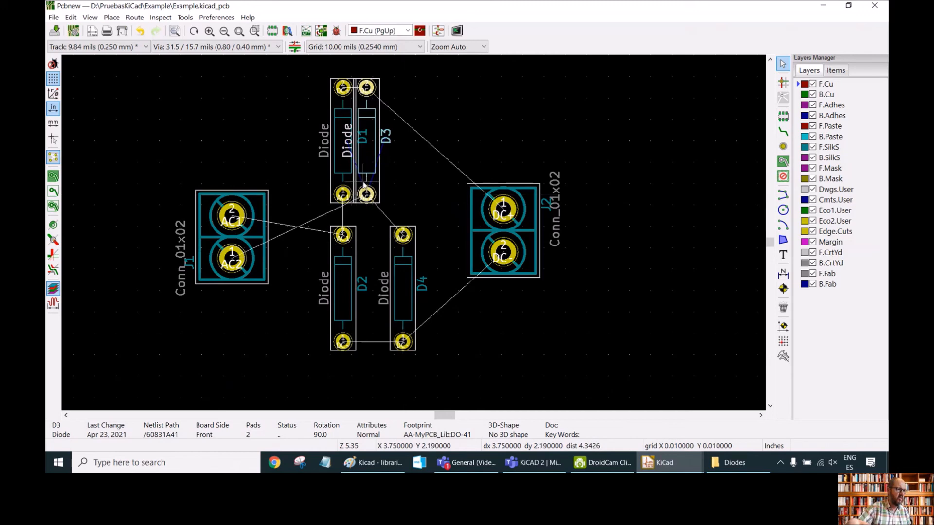
# Run the design rules check again on the overlapping diodes.
pyautogui.keyDown('ctrl'); pyautogui.scroll(1, 349, 137); pyautogui.keyUp('ctrl')
pyautogui.keyDown('ctrl'); pyautogui.scroll(1, 349, 137); pyautogui.keyUp('ctrl')
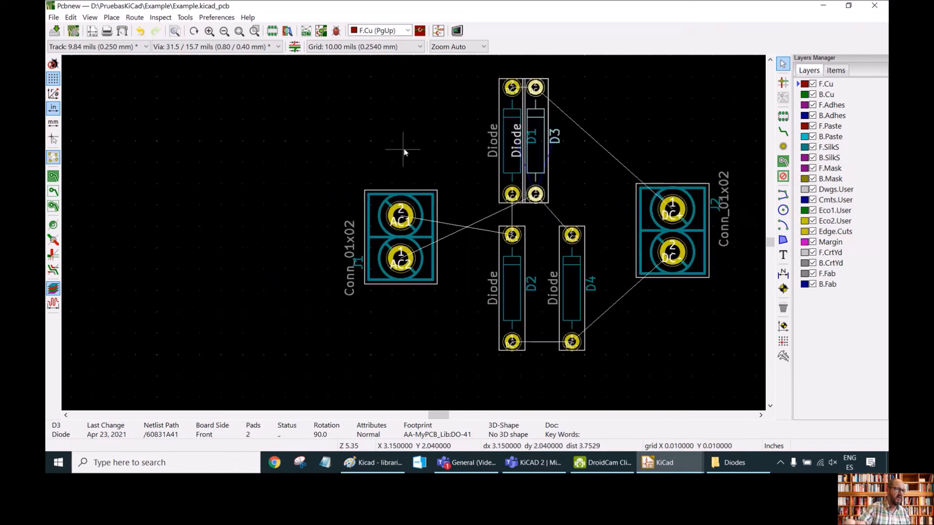
pyautogui.scroll(1, 568, 154)
pyautogui.scroll(1, 414, 237)
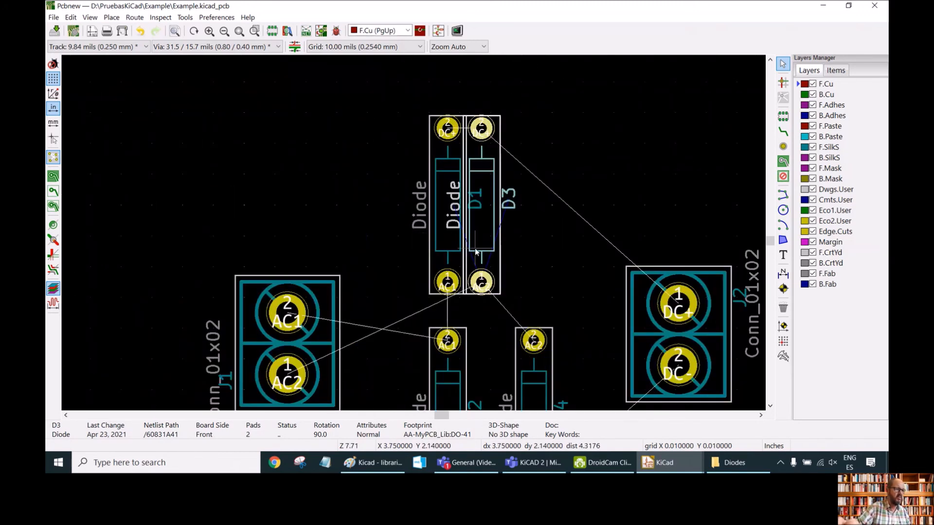
pyautogui.scroll(1, 414, 237)
pyautogui.scroll(1, 413, 239)
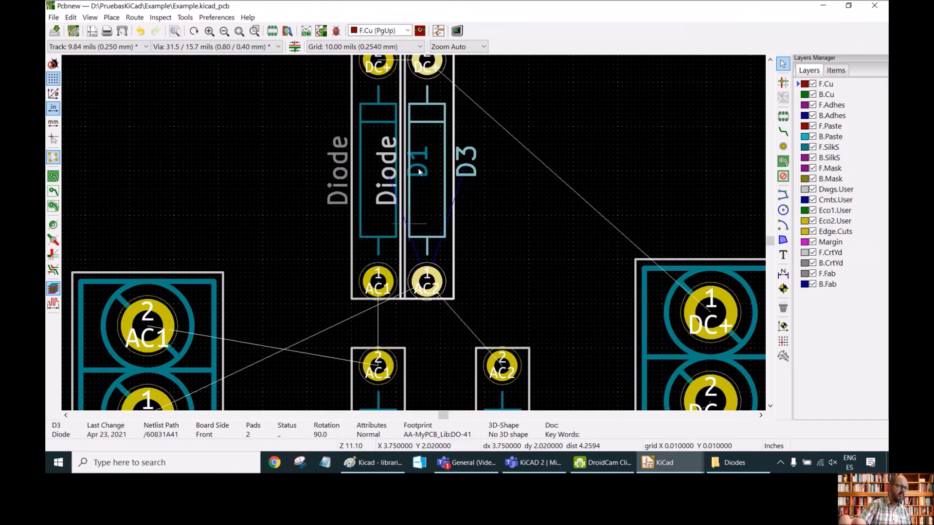
pyautogui.click(335, 32)
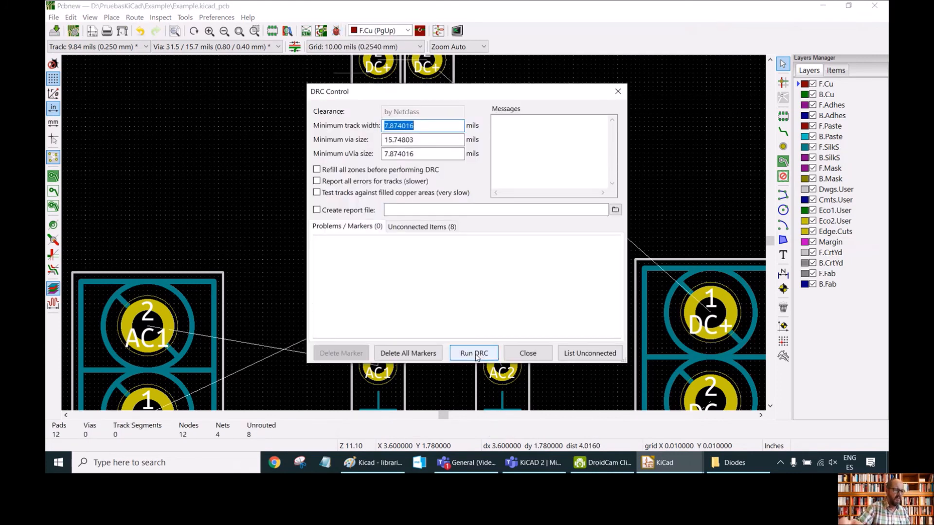
pyautogui.click(488, 357)
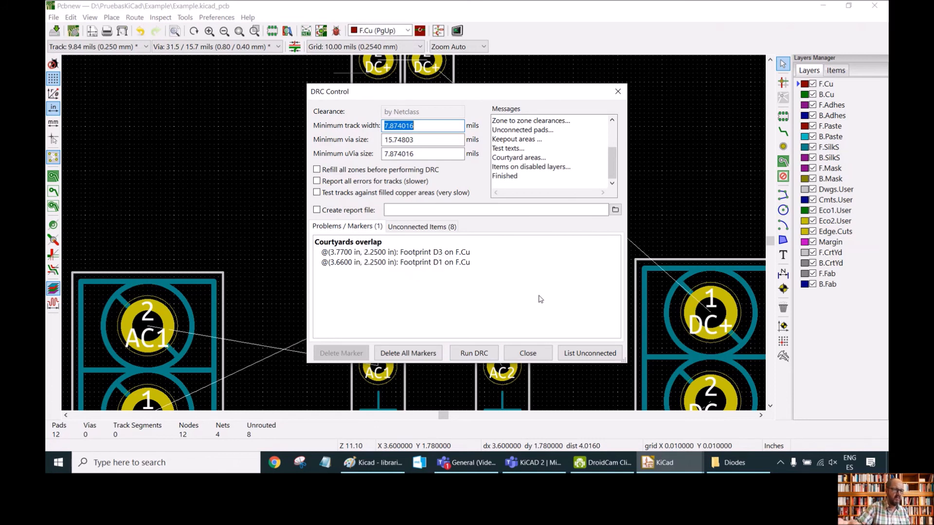
pyautogui.click(617, 92)
# Move diode D3 back to its place above D4, beside D1.
pyautogui.scroll(-3, 477, 171)
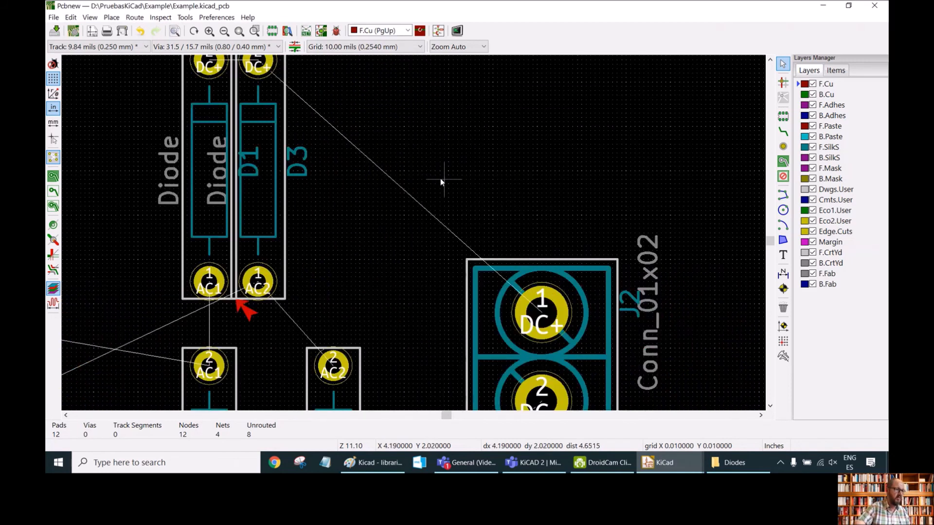
pyautogui.scroll(-3, 423, 236)
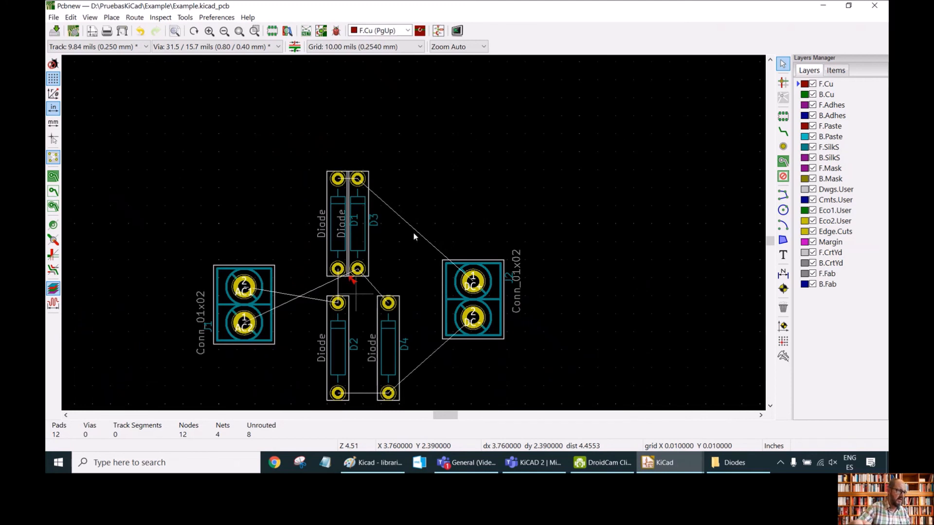
pyautogui.scroll(1, 358, 293)
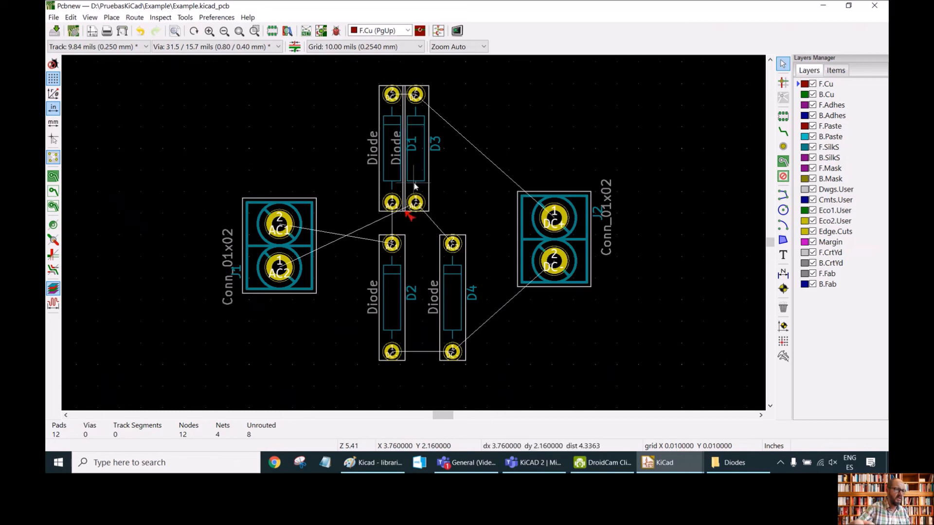
pyautogui.moveTo(415, 186); pyautogui.dragTo(453, 203)
pyautogui.click(420, 222)
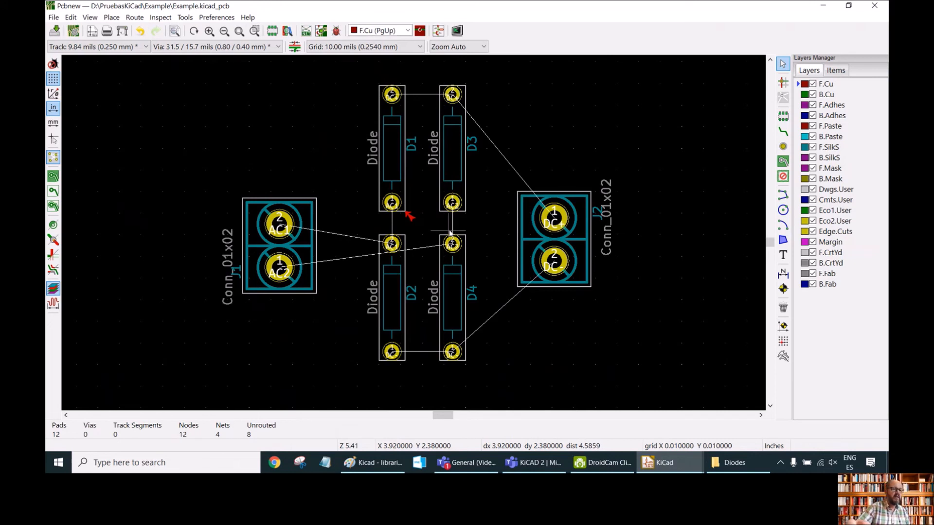
# Move connector J1 slightly up and left of the diodes.
pyautogui.moveTo(308, 216); pyautogui.dragTo(279, 260)
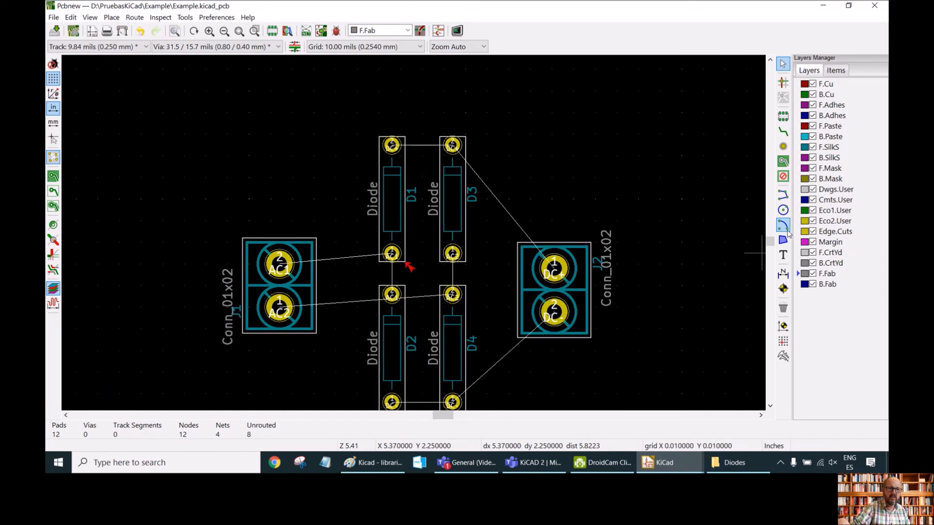
# Draw a rectangular outline of graphic lines on F.Fab about 1.67 × 1.37 in enclosing all the footprints.
pyautogui.click(783, 195)
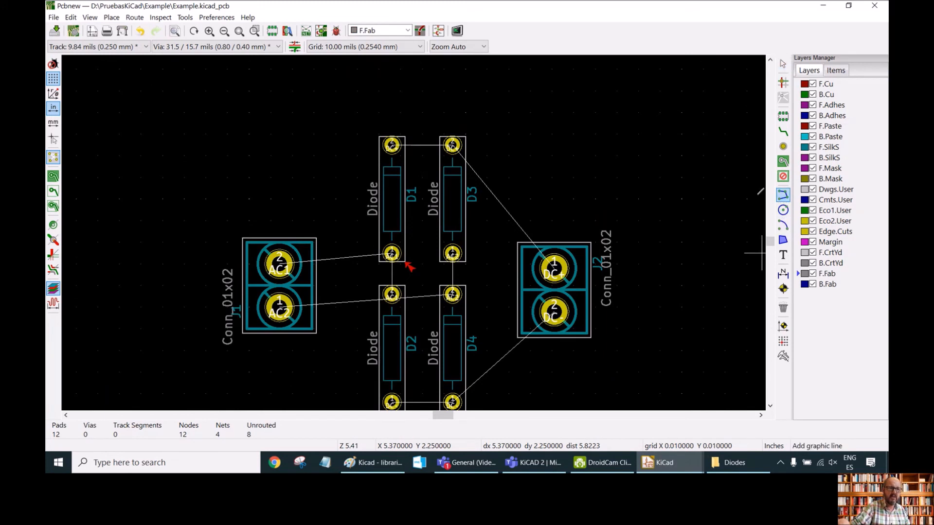
pyautogui.click(239, 120)
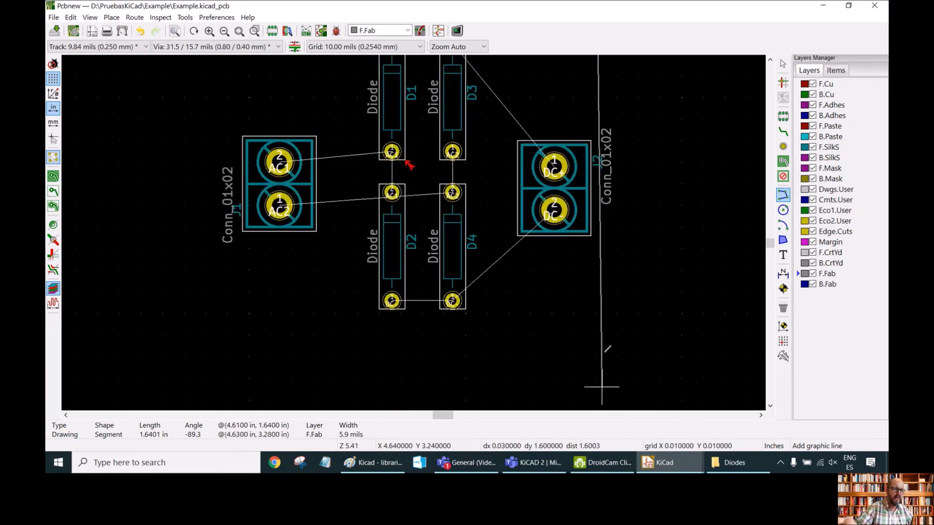
pyautogui.click(596, 315)
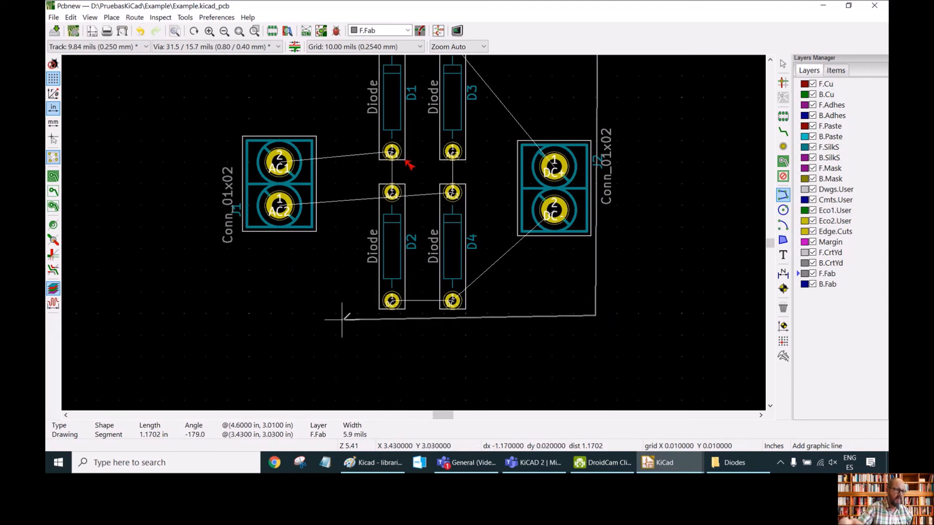
pyautogui.click(236, 315)
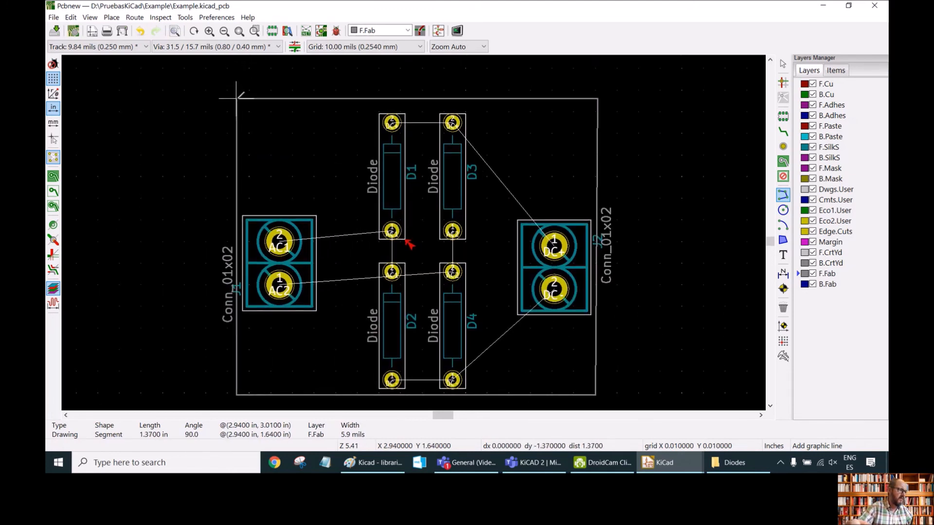
pyautogui.click(237, 97)
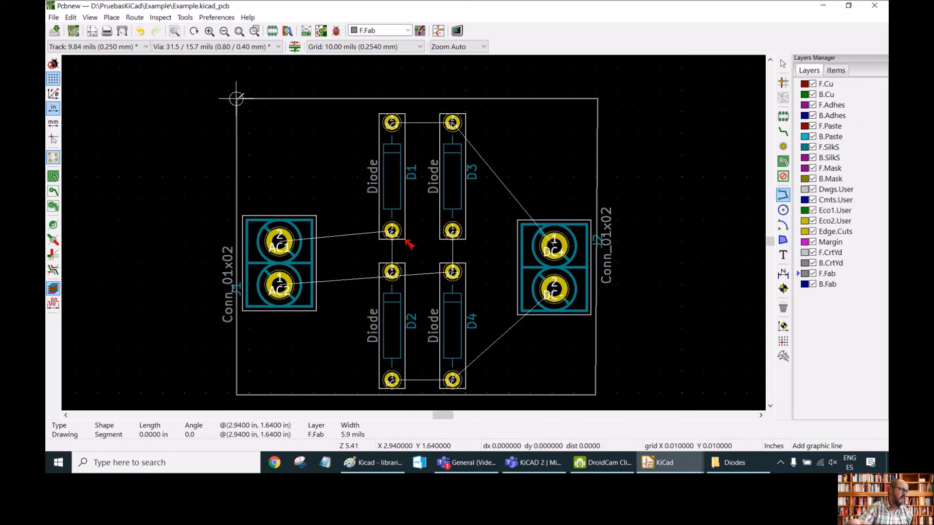
pyautogui.scroll(3, 237, 98)
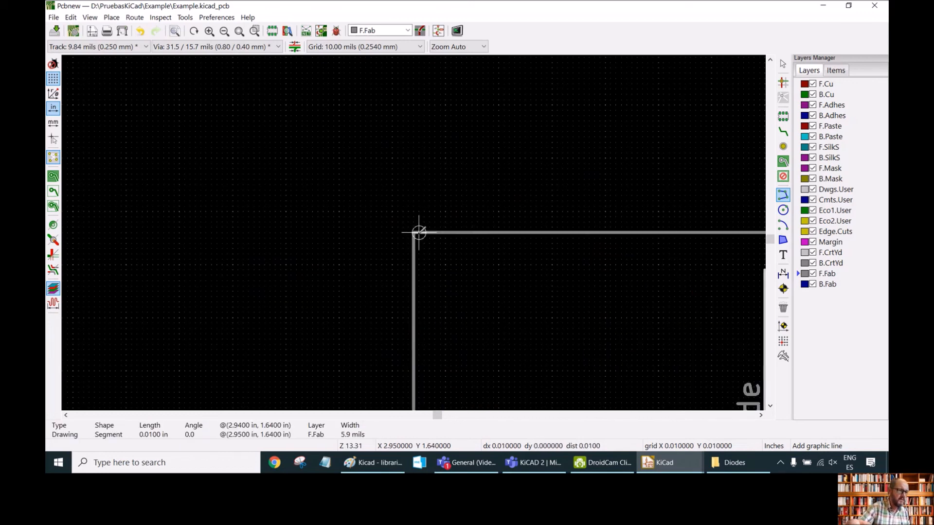
pyautogui.press('Escape')
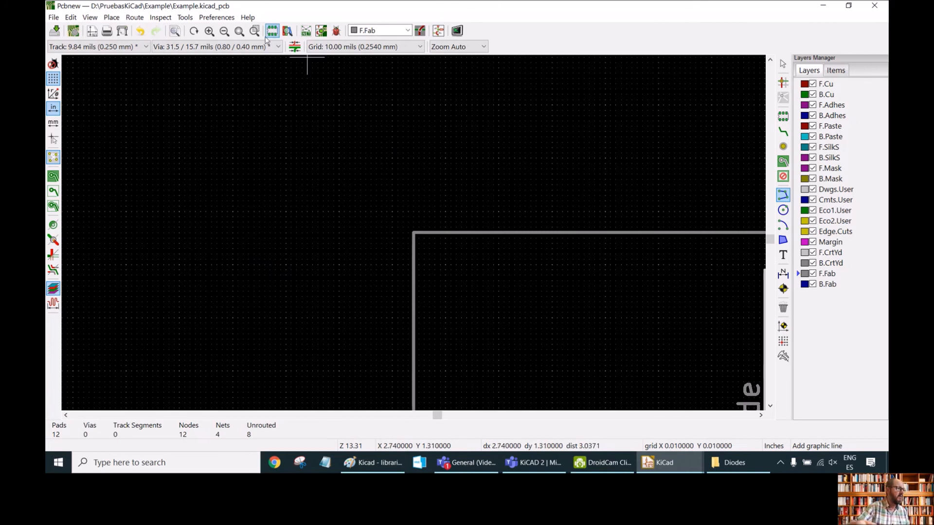
pyautogui.click(239, 30)
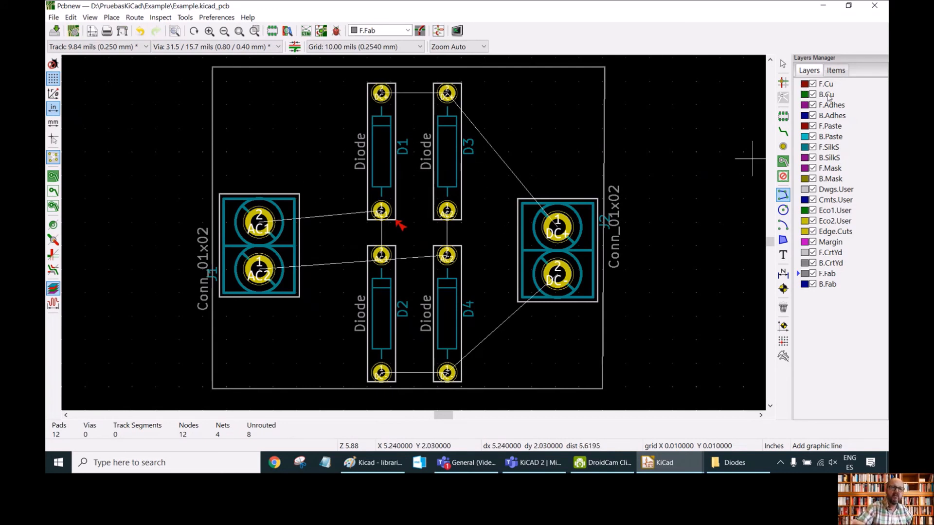
# Define a predefined track width of 50 mils in the board setup and make it the current track width.
pyautogui.click(832, 189)
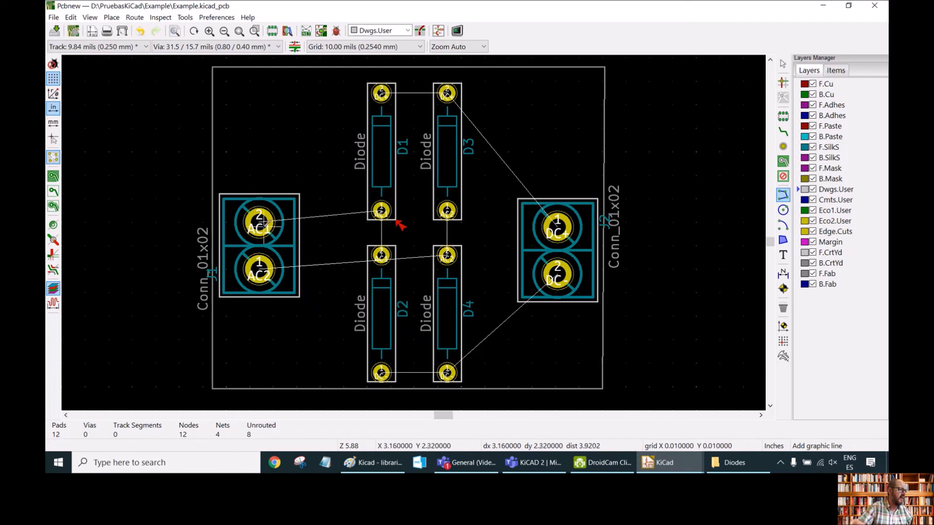
pyautogui.click(146, 47)
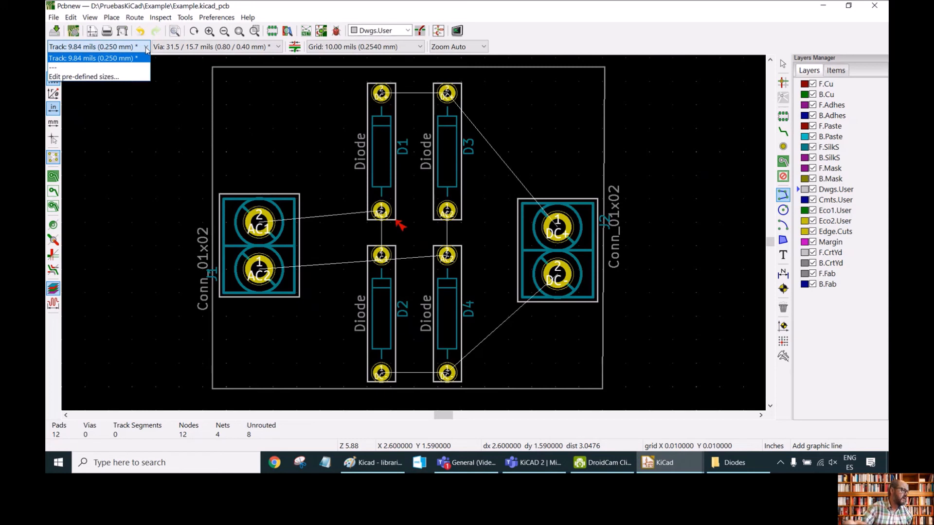
pyautogui.click(94, 79)
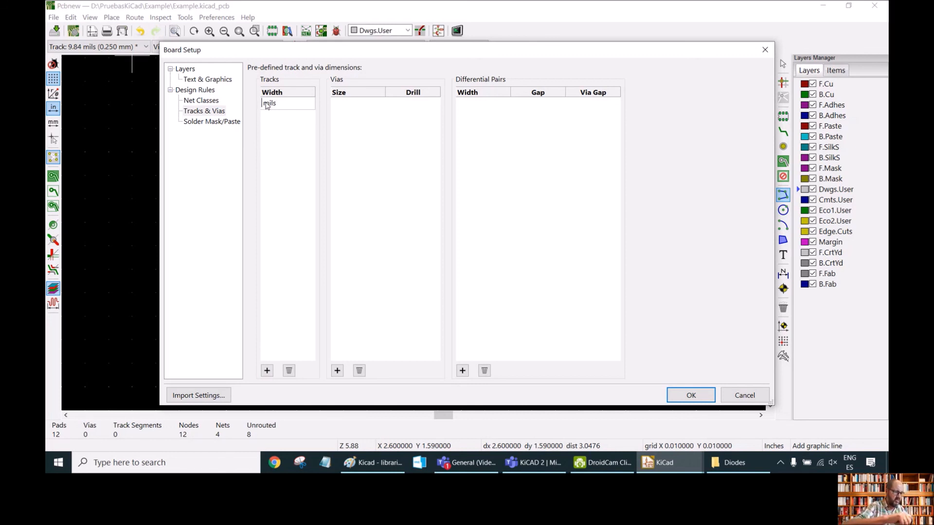
pyautogui.click(266, 105)
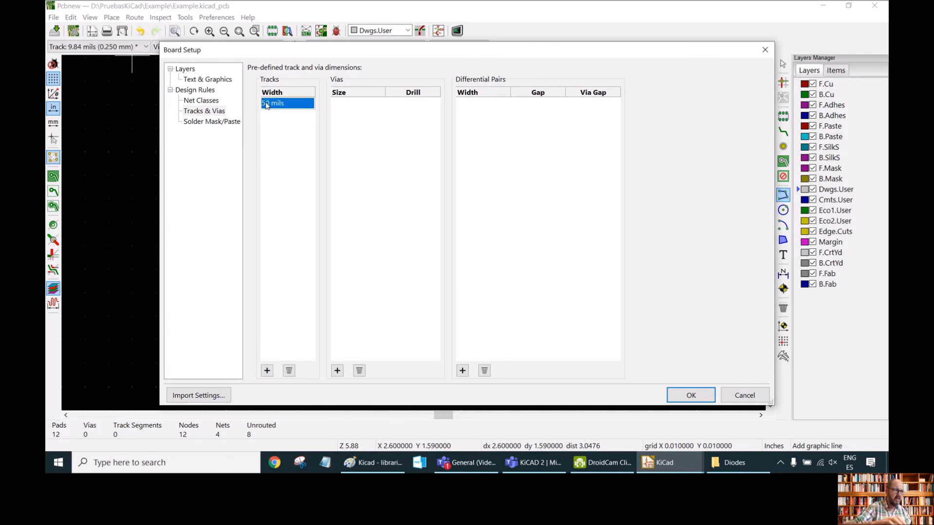
pyautogui.click(691, 396)
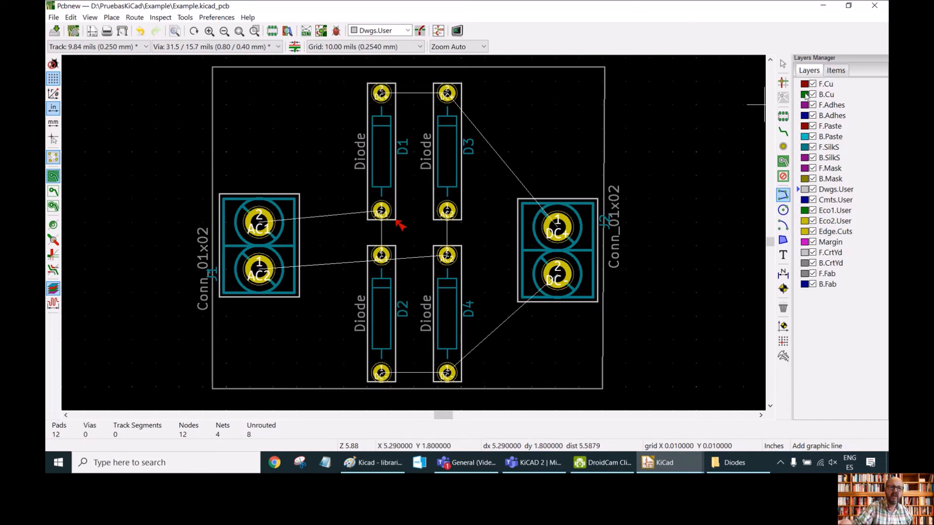
pyautogui.click(800, 95)
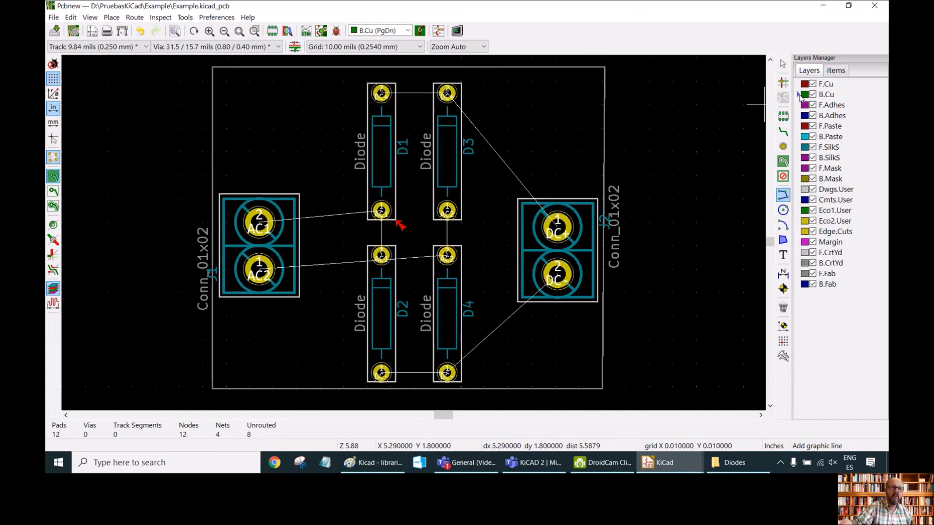
pyautogui.click(97, 47)
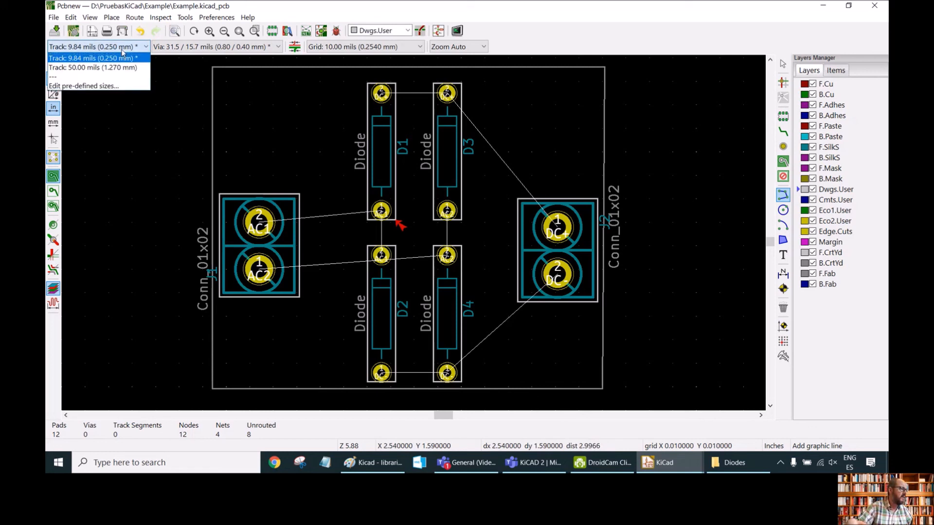
pyautogui.click(102, 69)
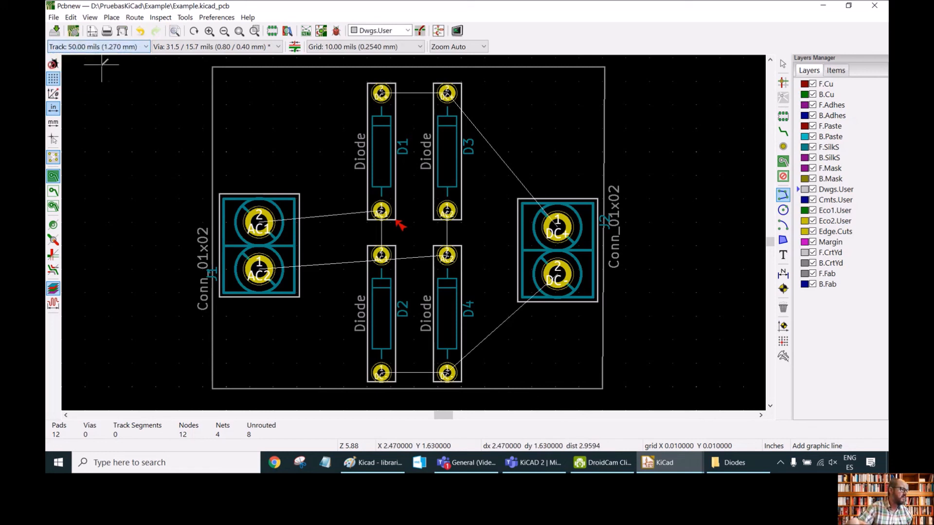
pyautogui.click(264, 222)
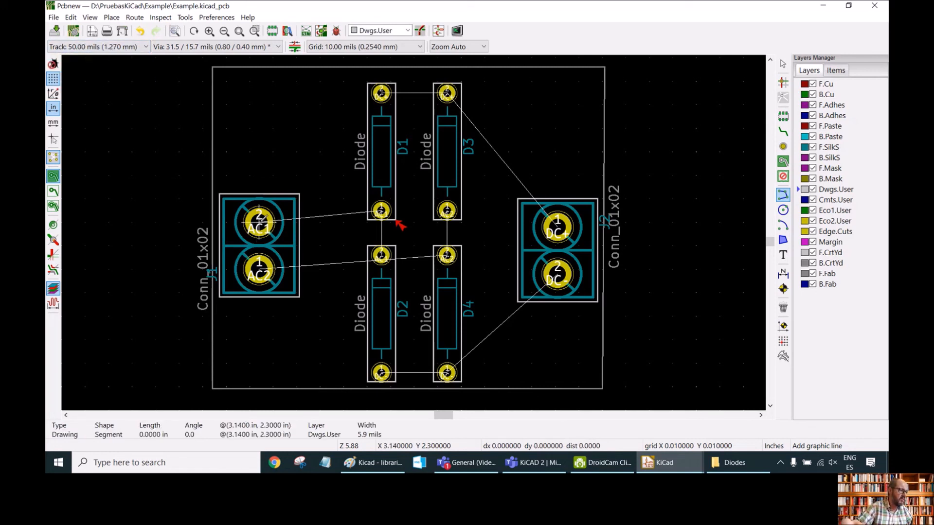
pyautogui.rightClick(280, 202)
pyautogui.click(279, 202)
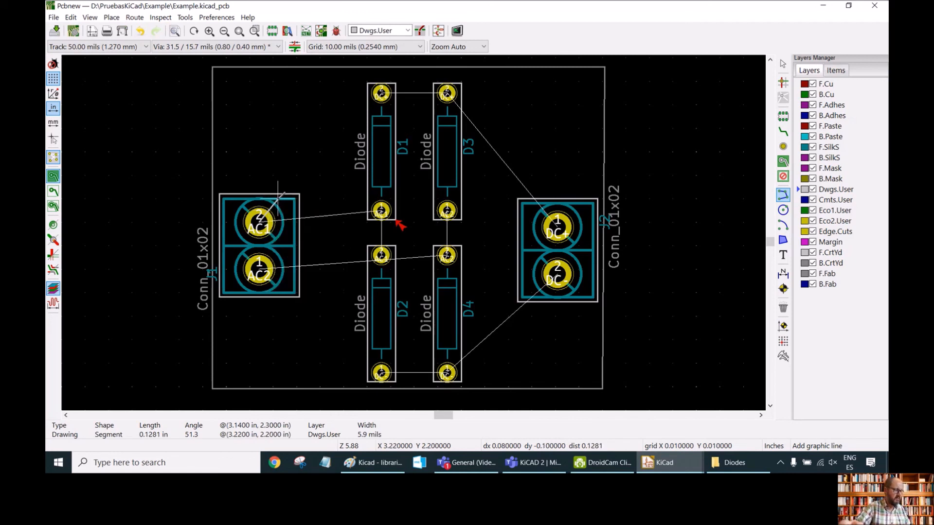
pyautogui.press('Escape')
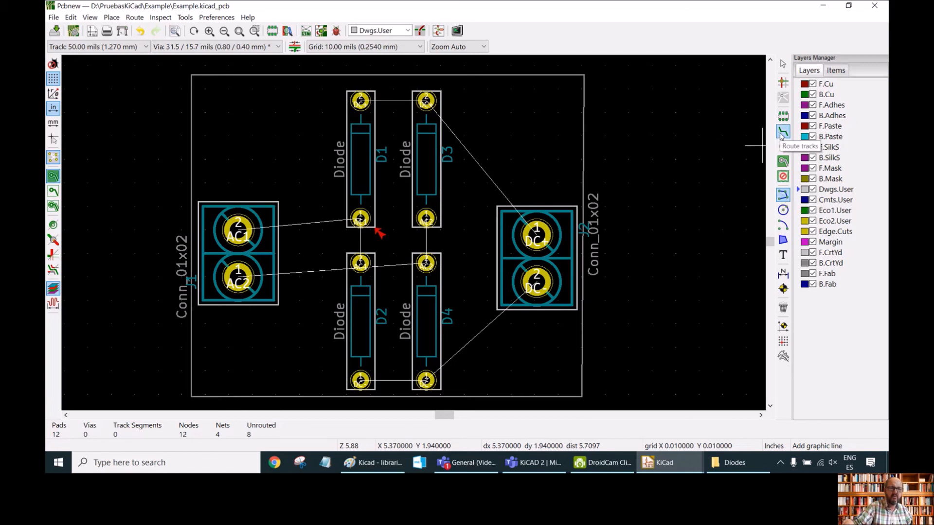
# Try routing a track from J1's AC1 pad to diode D1 on the front copper layer, then undo it.
pyautogui.click(782, 133)
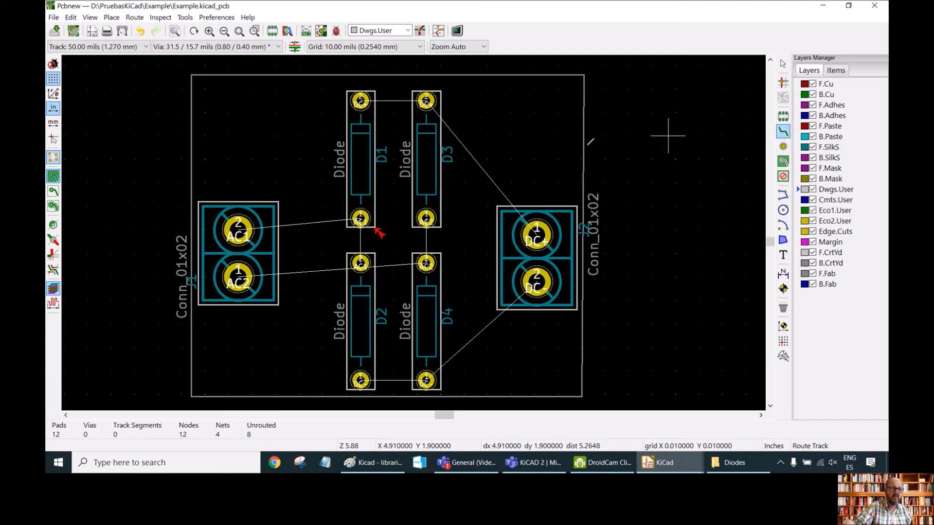
pyautogui.click(238, 227)
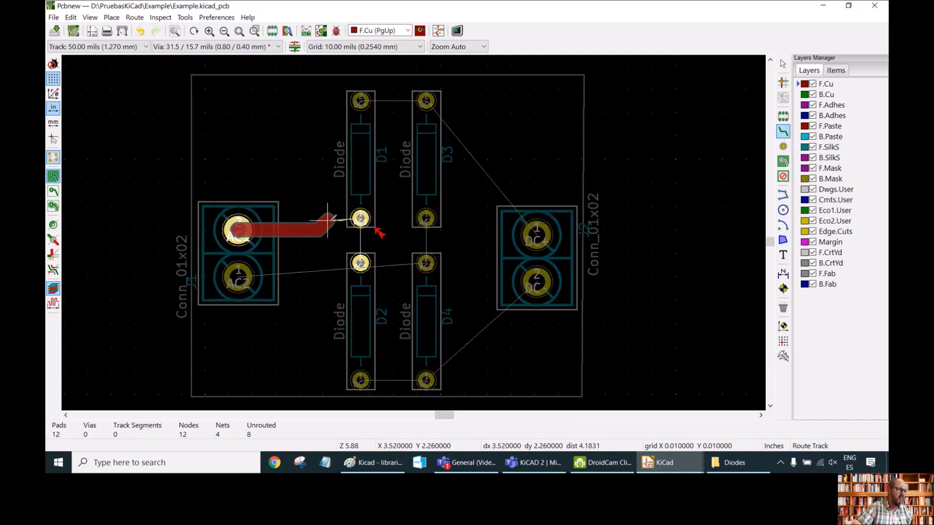
pyautogui.click(360, 220)
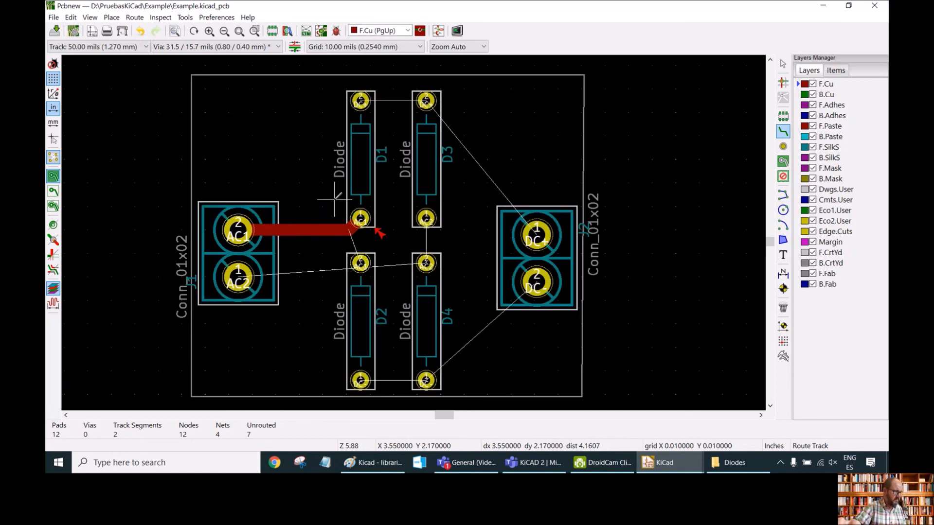
pyautogui.hotkey('ctrl', 'z')
# On the bottom copper layer, route a track from J1's AC1 pad to D1's lower pad and on to D2's upper pad.
pyautogui.click(804, 96)
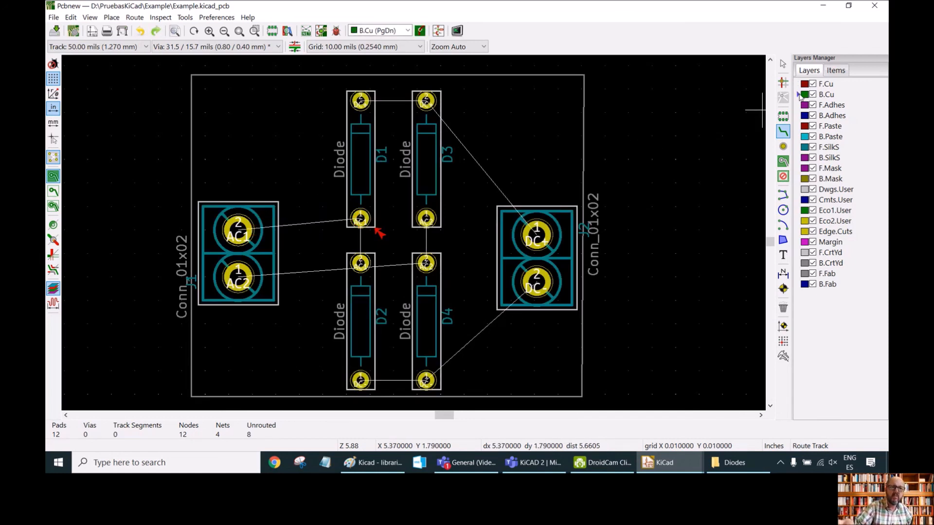
pyautogui.click(239, 228)
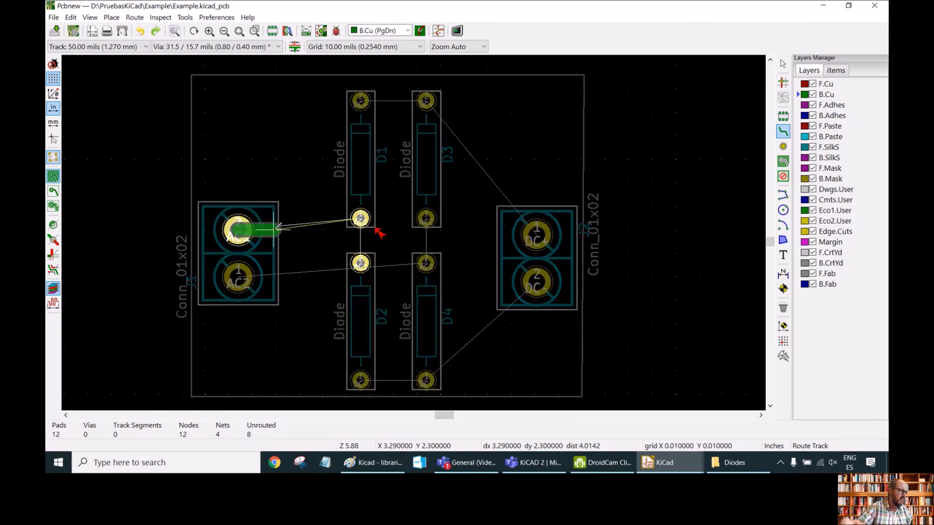
pyautogui.click(360, 219)
pyautogui.click(360, 263)
pyautogui.click(361, 219)
# Route a bottom-copper track from J1's AC2 pad around D2 to D4's upper pad and up to D3's lower pad.
pyautogui.click(238, 277)
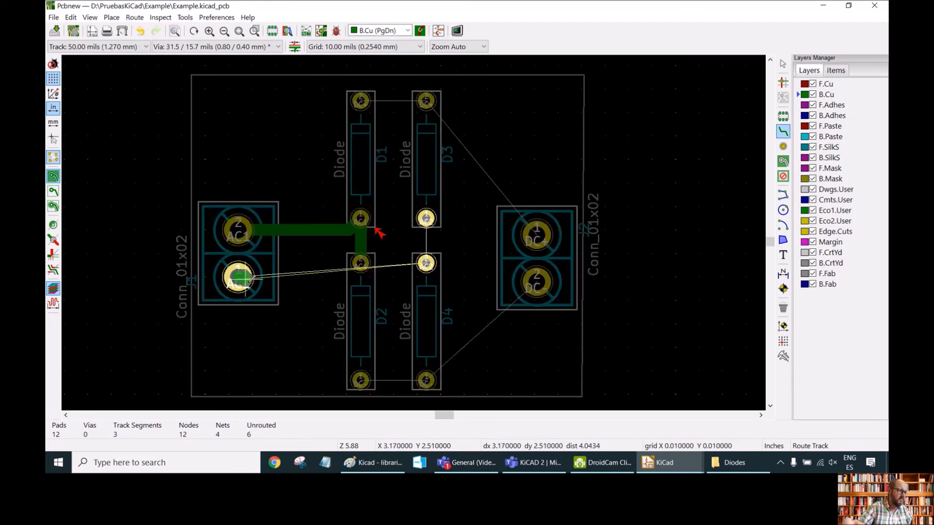
pyautogui.click(322, 320)
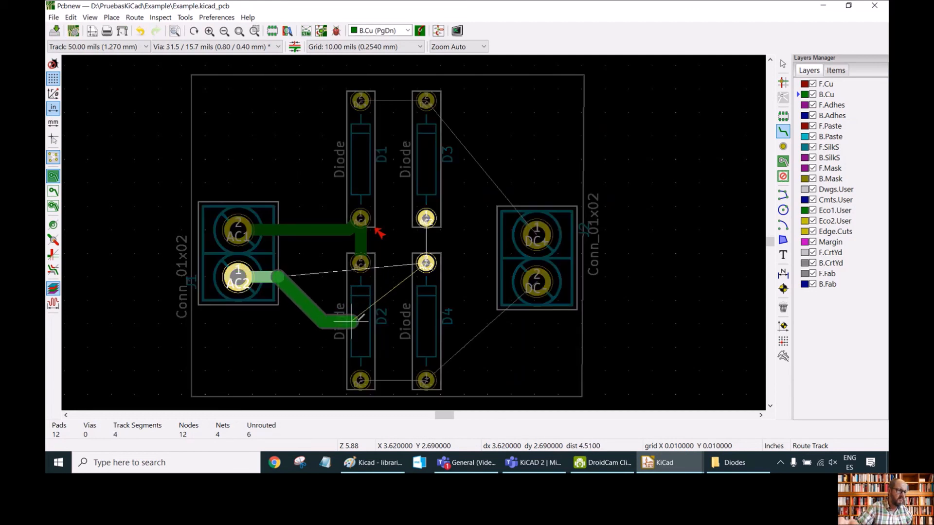
pyautogui.click(402, 316)
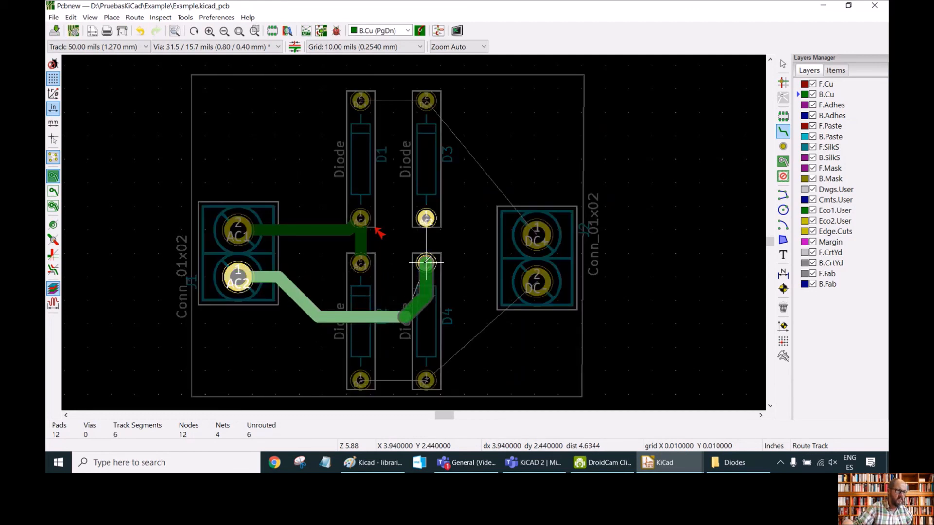
pyautogui.click(426, 263)
pyautogui.click(426, 263)
pyautogui.click(426, 218)
# Route a track joining the upper pads of D1 and D3 and continuing to J2's DC+ pad.
pyautogui.click(361, 101)
pyautogui.click(426, 101)
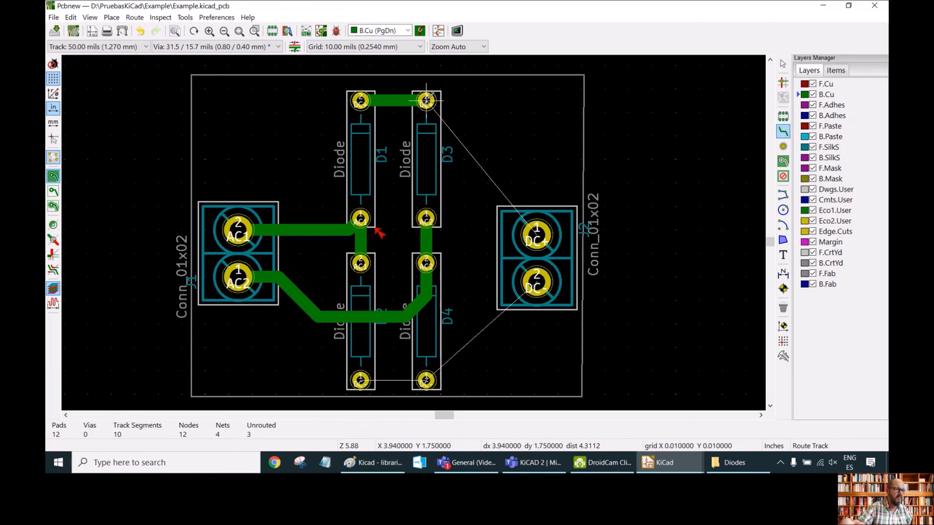
pyautogui.click(426, 101)
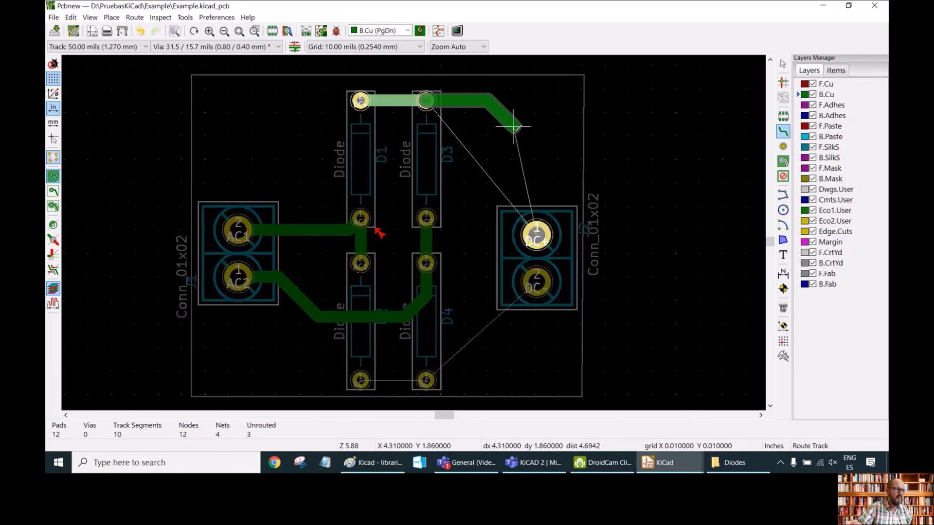
pyautogui.click(537, 235)
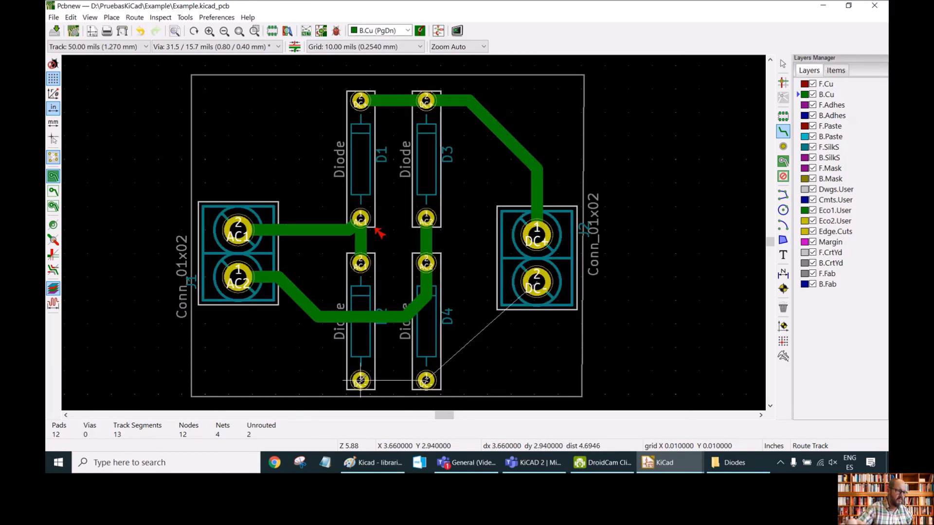
# Route a track joining the lower pads of D2 and D4 and continuing to J2's DC- pad.
pyautogui.click(361, 380)
pyautogui.click(426, 380)
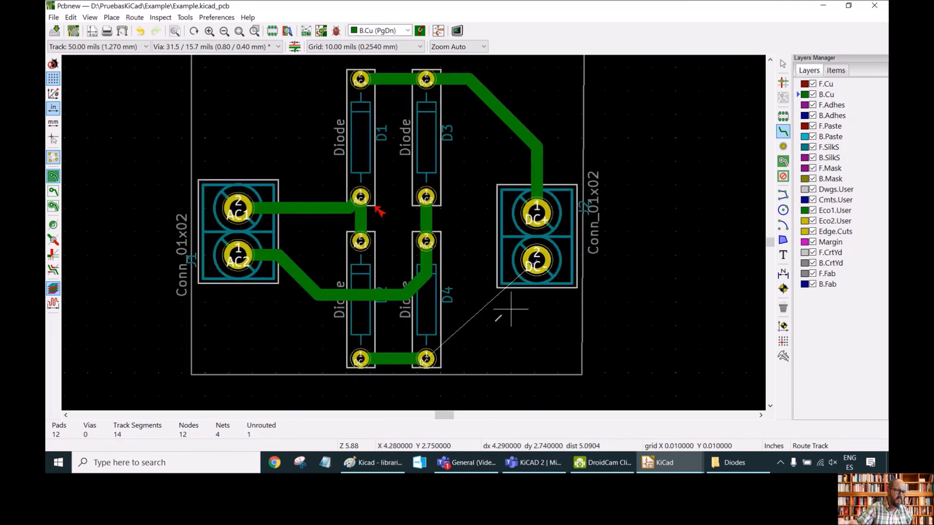
pyautogui.click(426, 359)
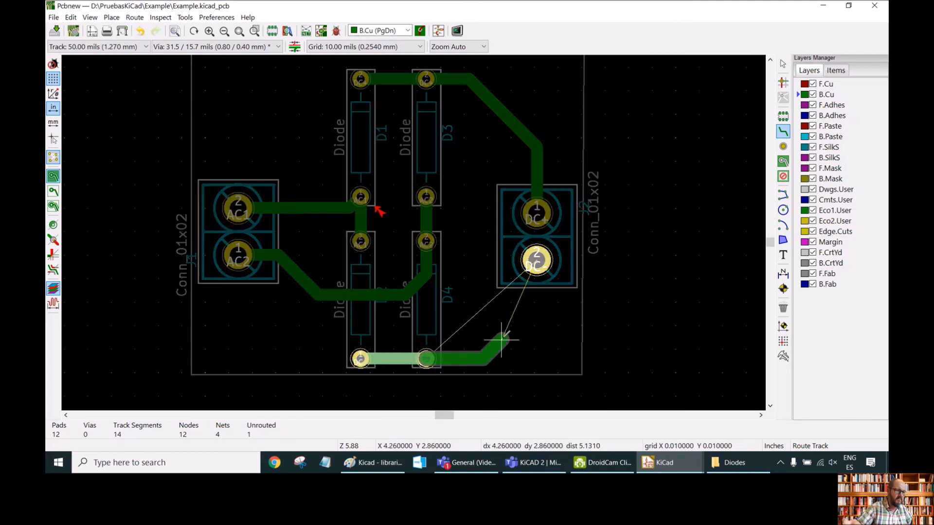
pyautogui.click(539, 315)
pyautogui.click(537, 261)
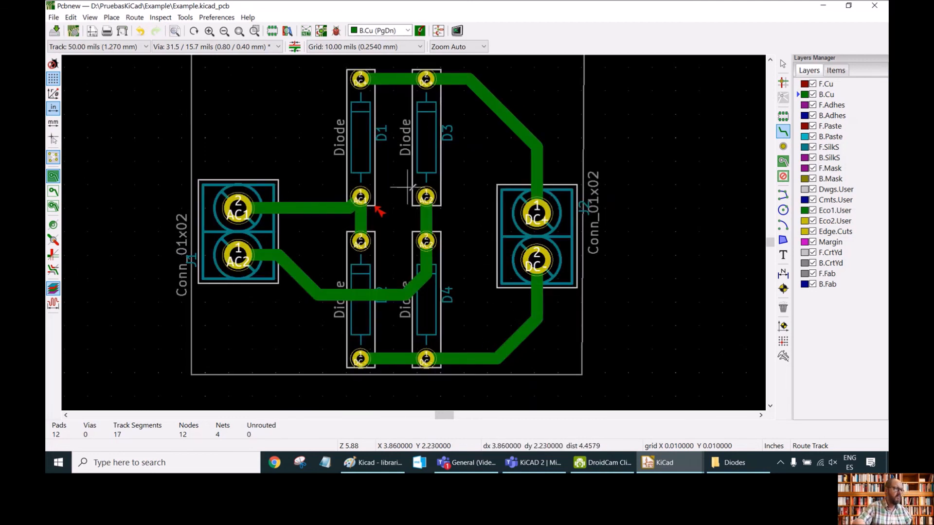
pyautogui.hscroll(1, 389, 168)
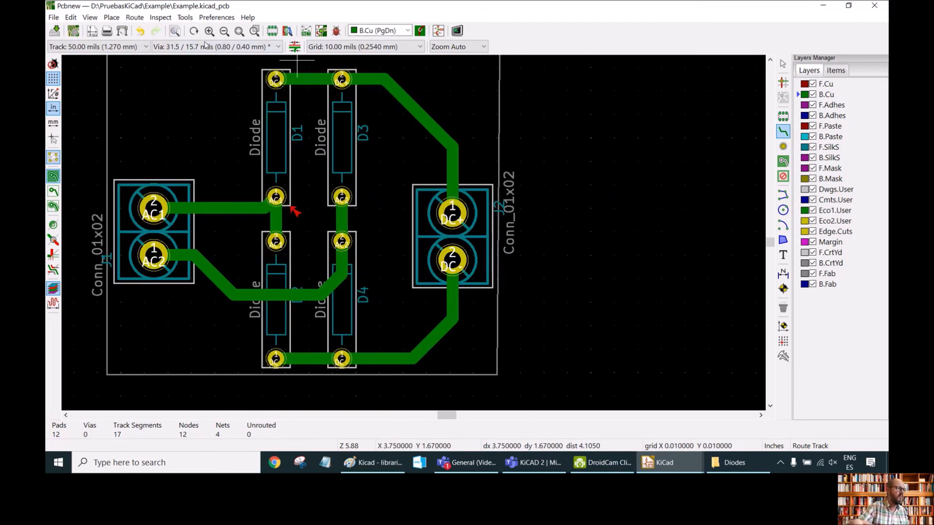
pyautogui.click(239, 32)
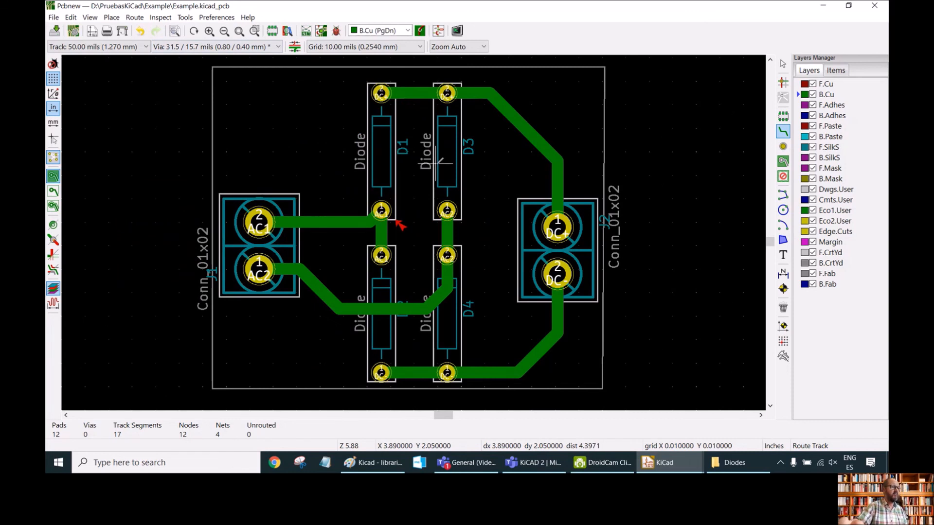
# Finish routing and run a design rules check on the board.
pyautogui.press('Escape')
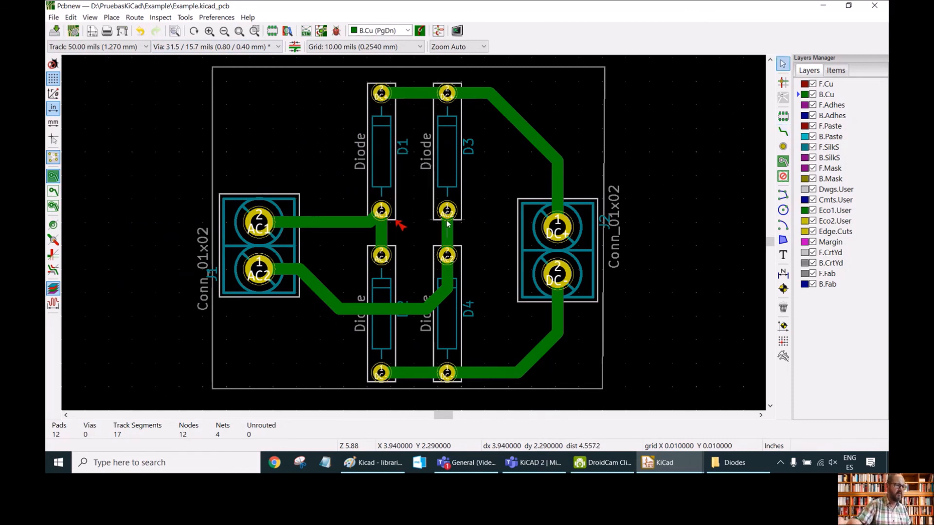
pyautogui.click(336, 31)
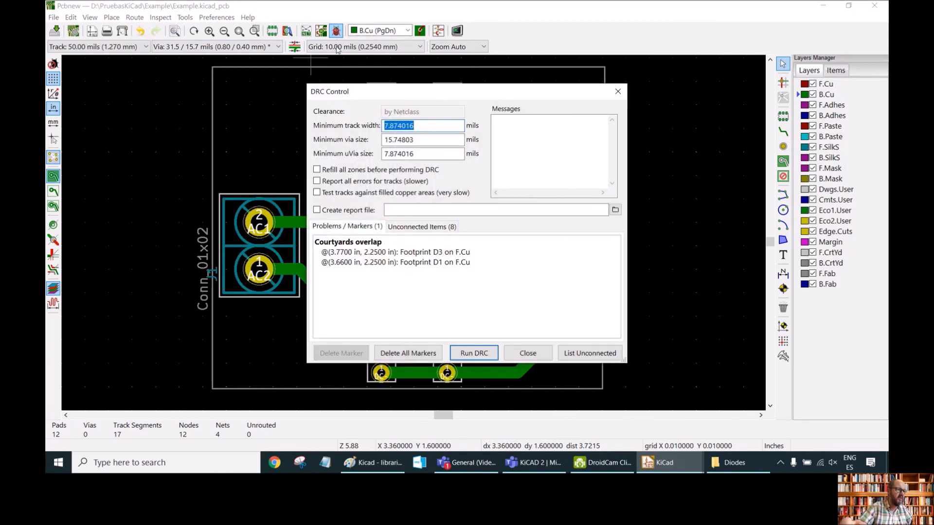
pyautogui.click(475, 354)
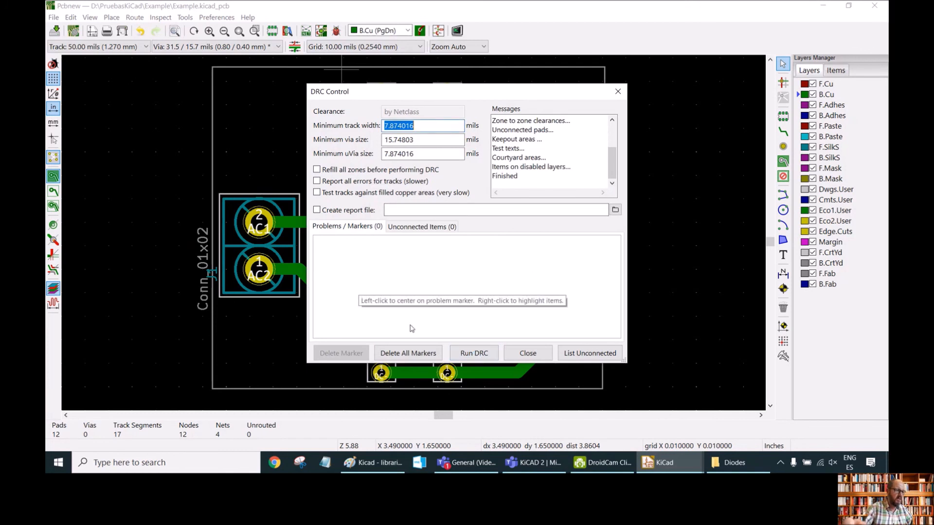
pyautogui.click(528, 354)
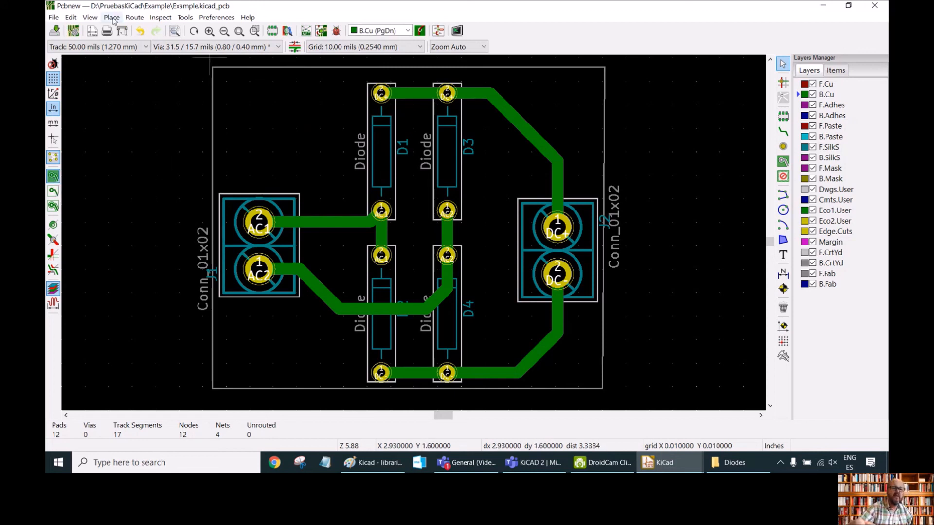
# Add a bottom-copper zone on the /DC- net, outlining it around the four corners of the board edge.
pyautogui.click(784, 162)
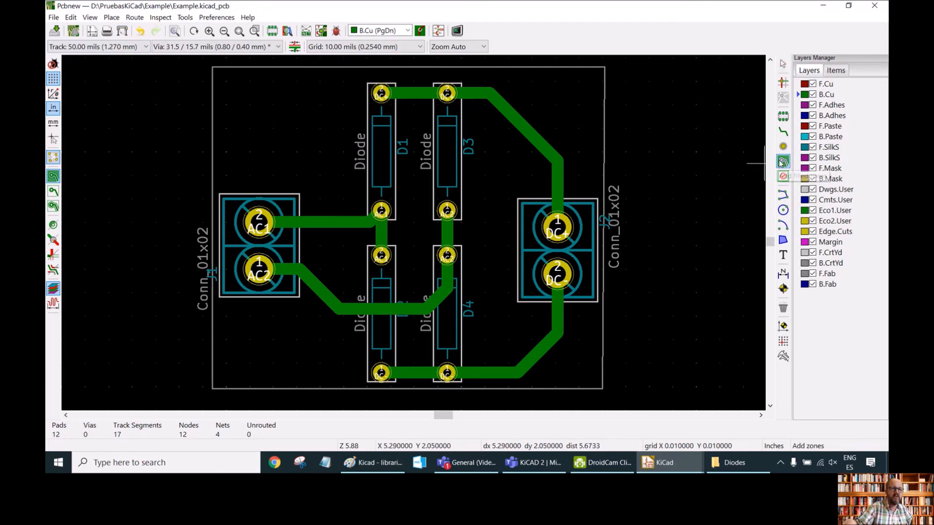
pyautogui.click(222, 74)
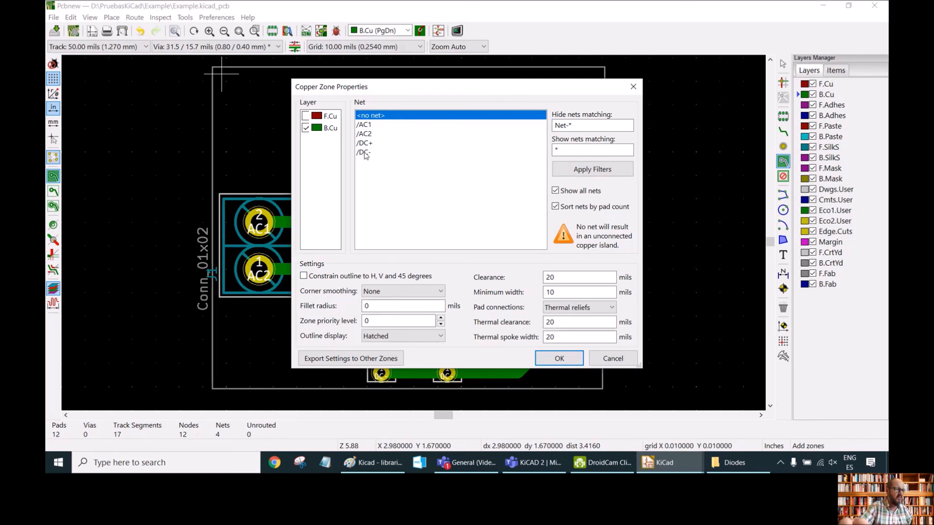
pyautogui.click(366, 154)
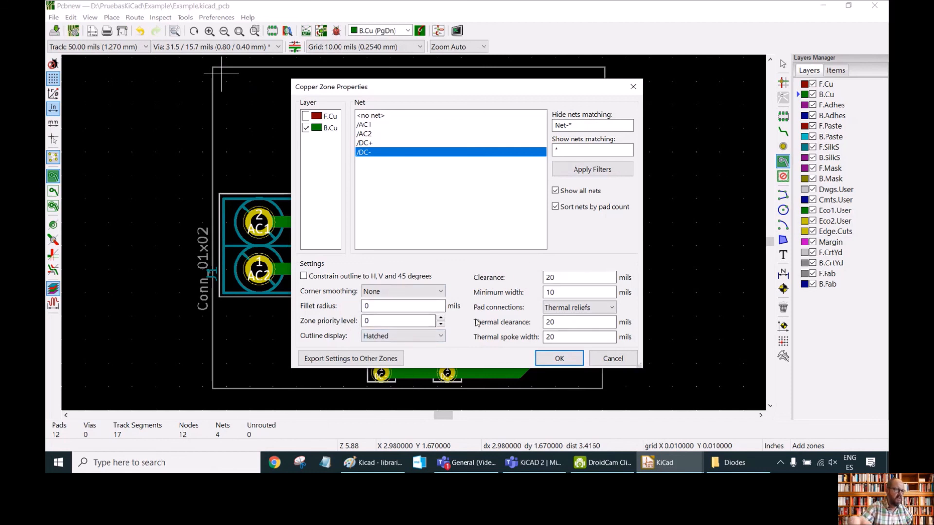
pyautogui.click(560, 359)
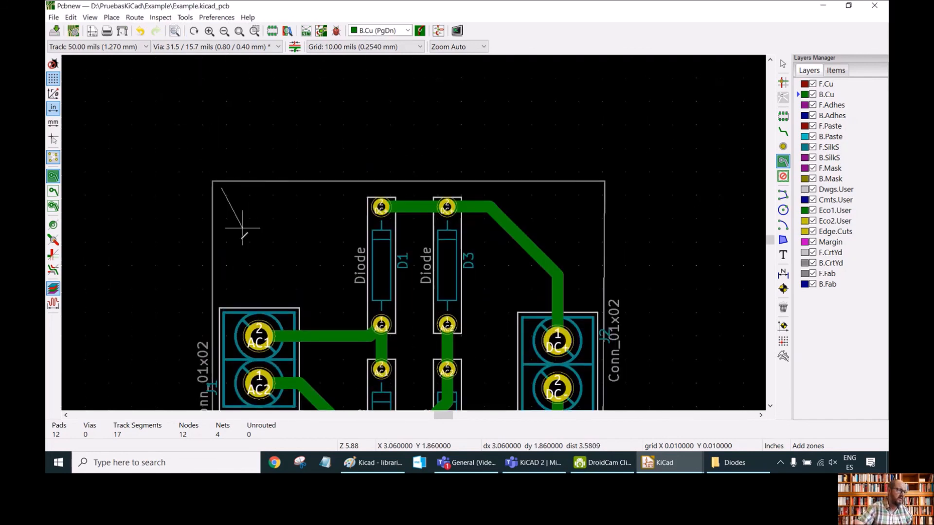
pyautogui.click(600, 185)
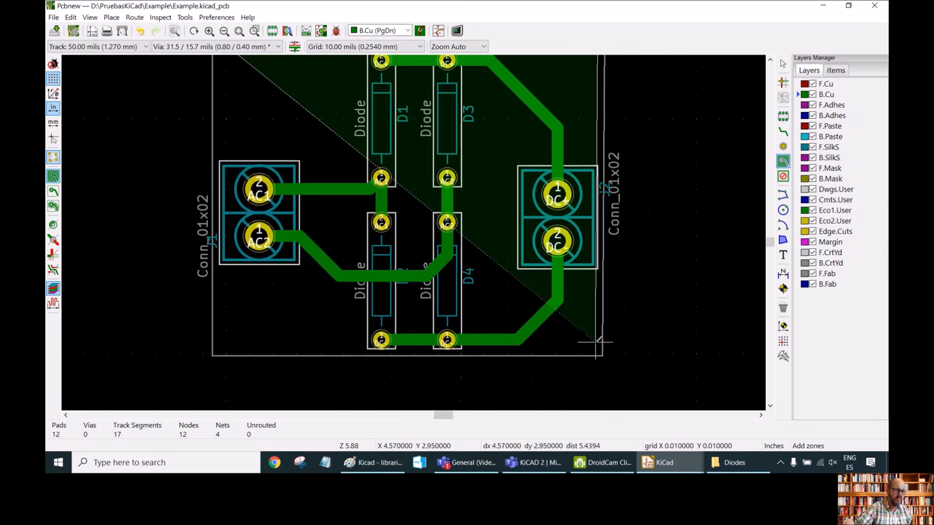
pyautogui.click(599, 347)
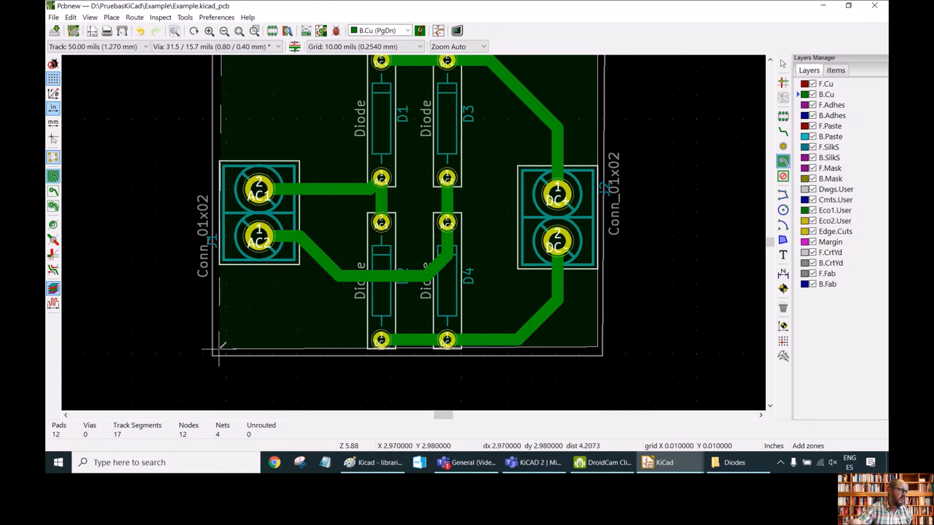
pyautogui.click(219, 349)
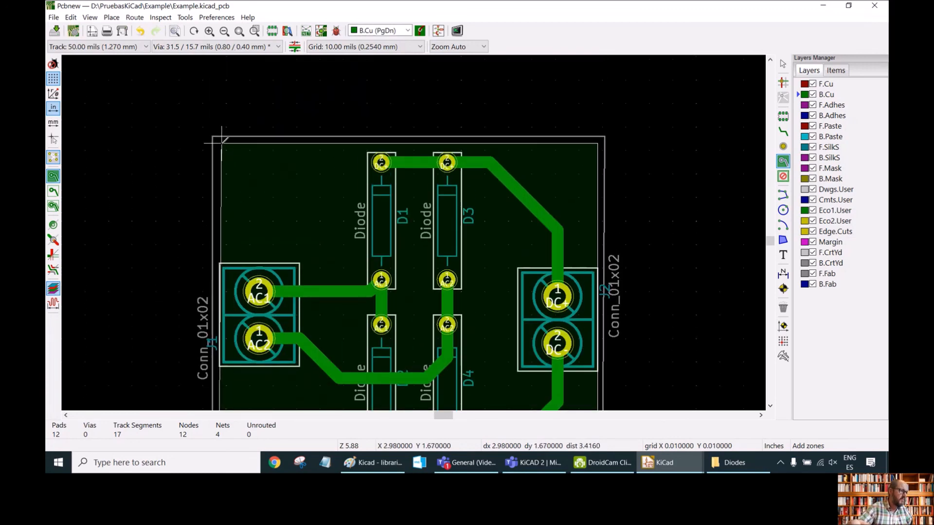
pyautogui.click(222, 140)
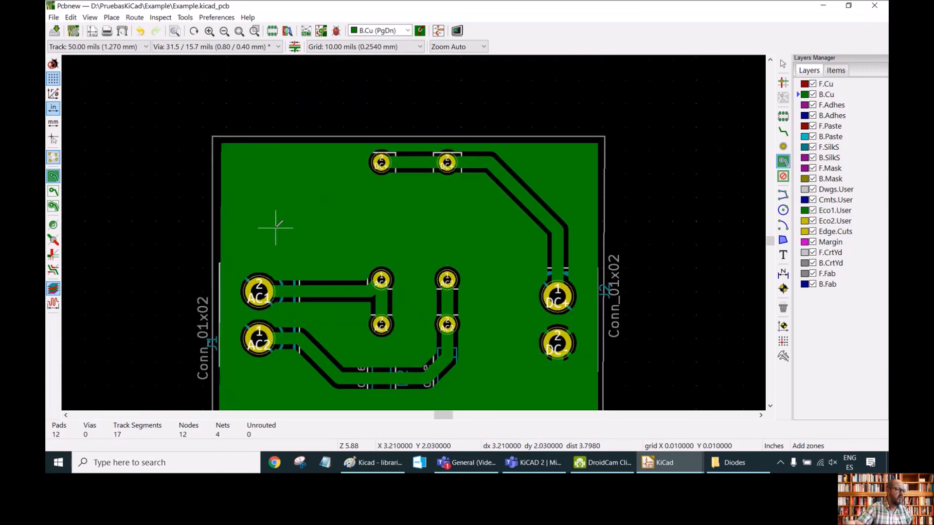
# Make F.SilkS the active layer and hide the front courtyard layer from the view.
pyautogui.scroll(-1, 276, 227)
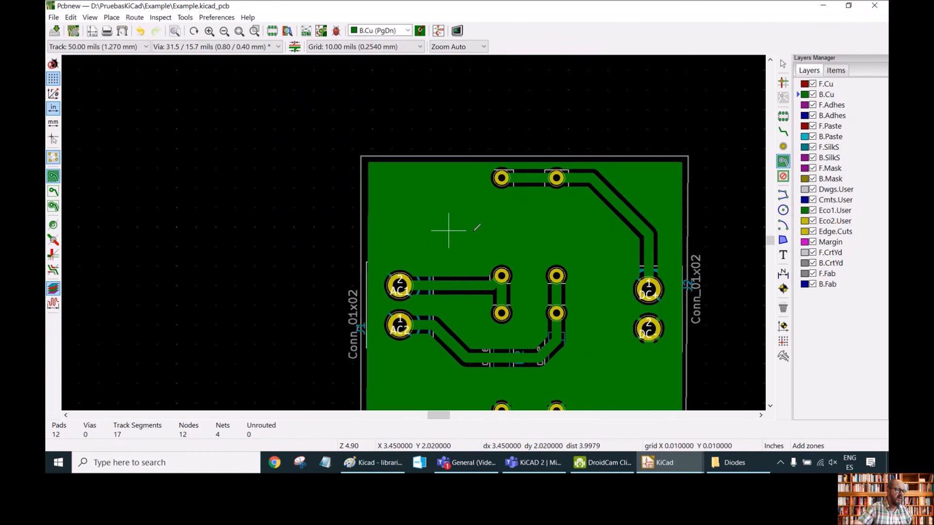
pyautogui.click(239, 31)
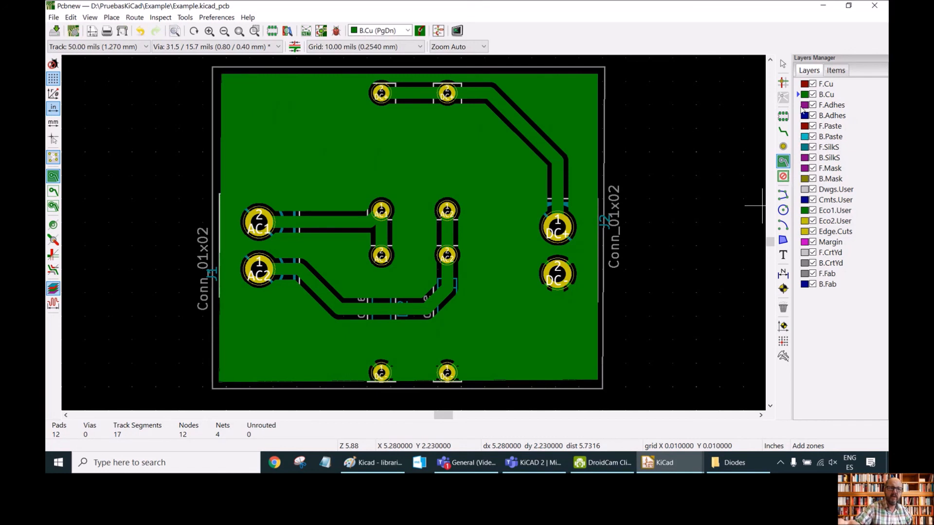
pyautogui.click(803, 149)
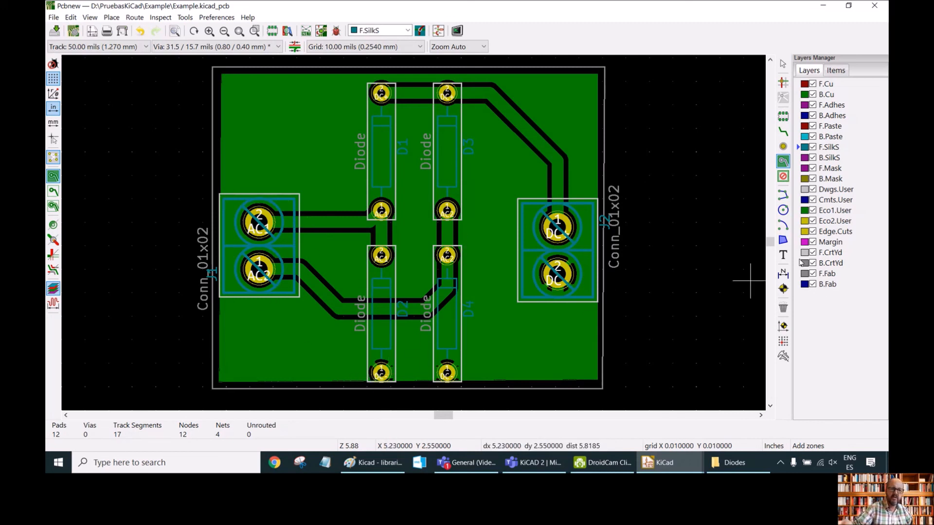
pyautogui.click(812, 252)
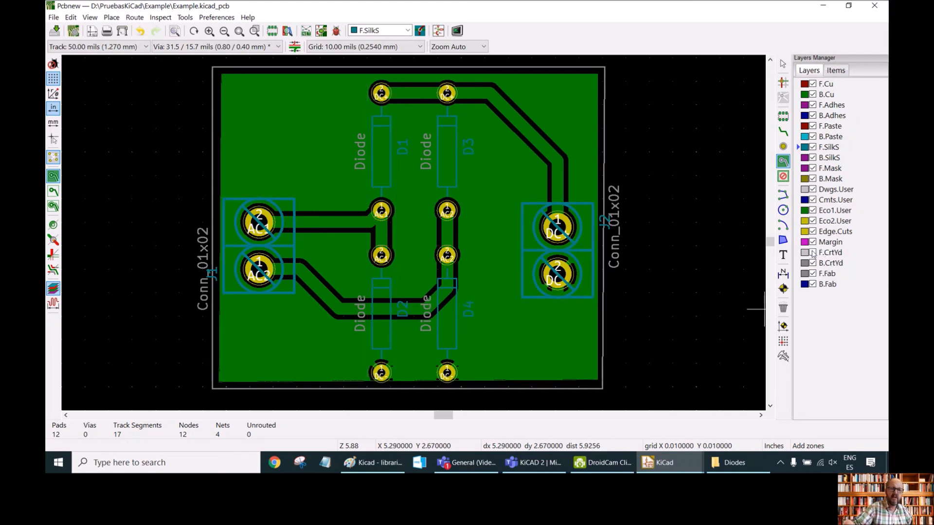